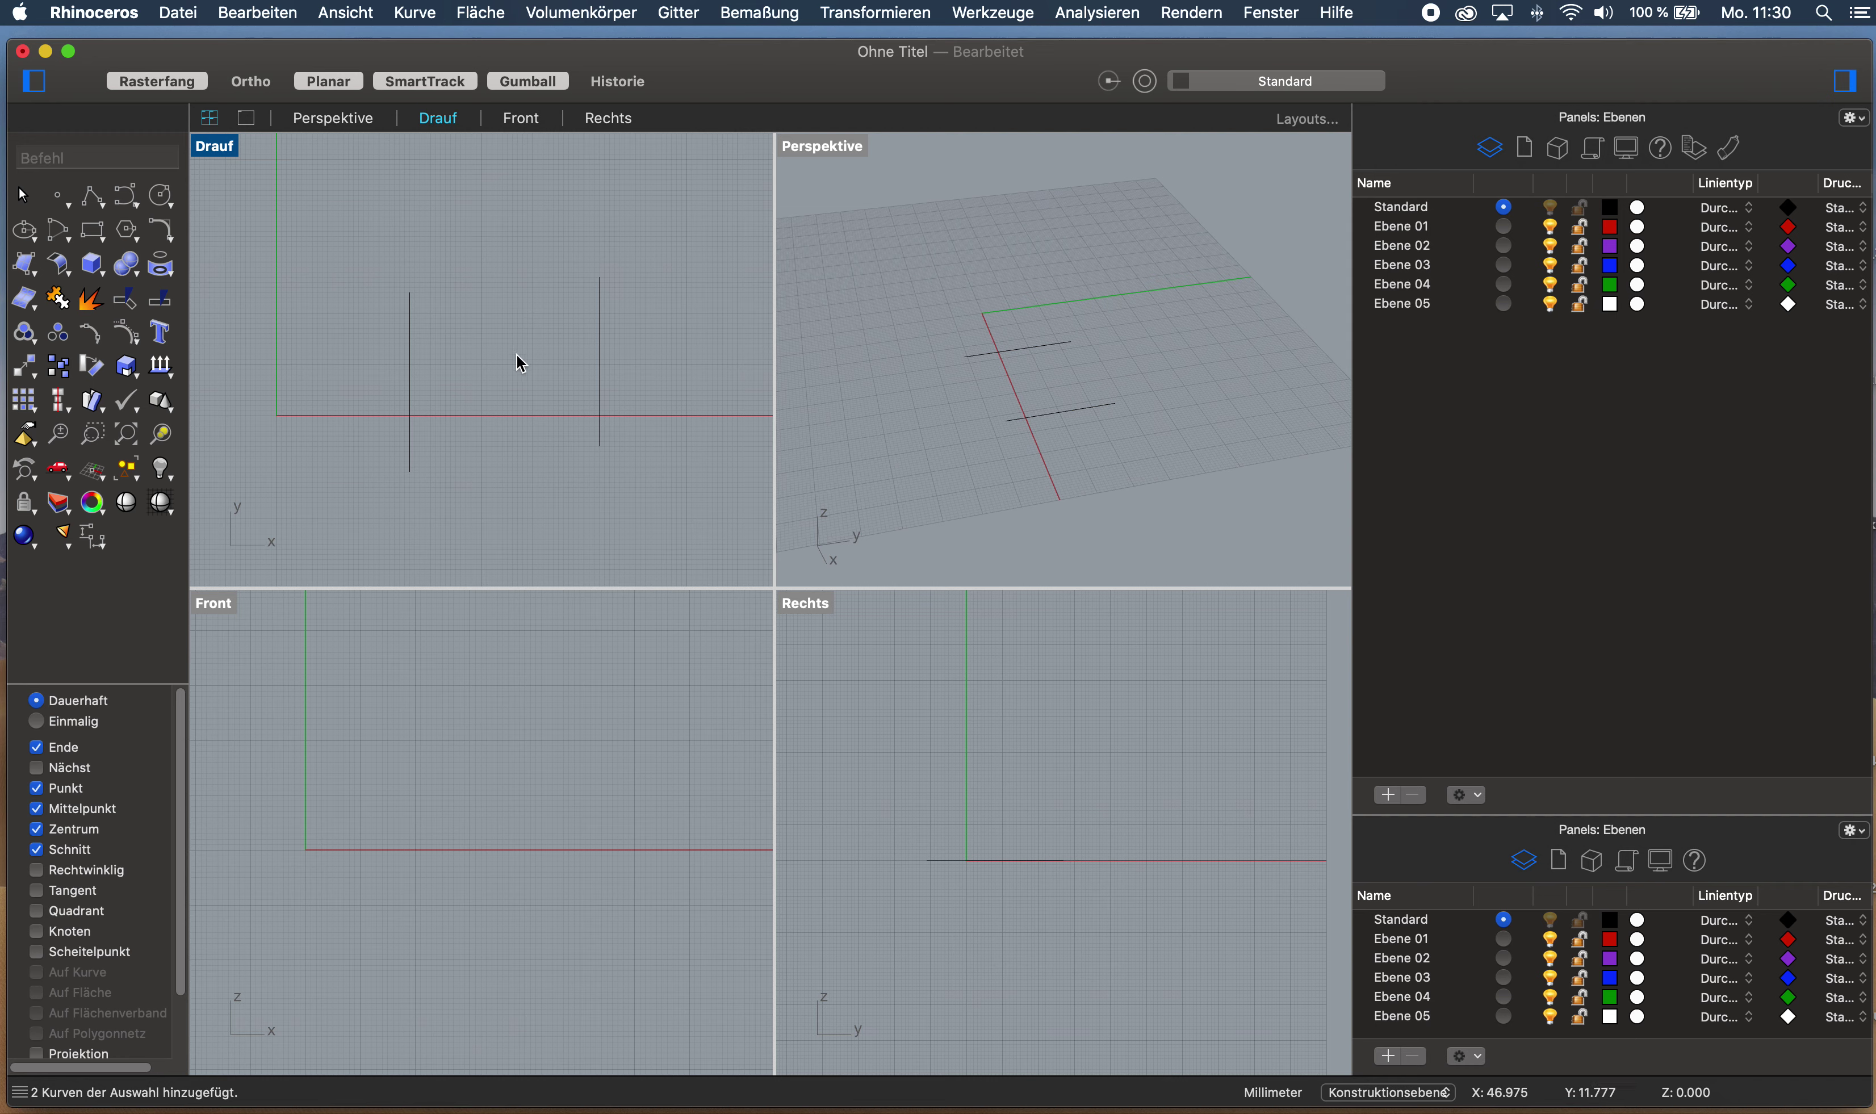
click(603, 355)
click(414, 371)
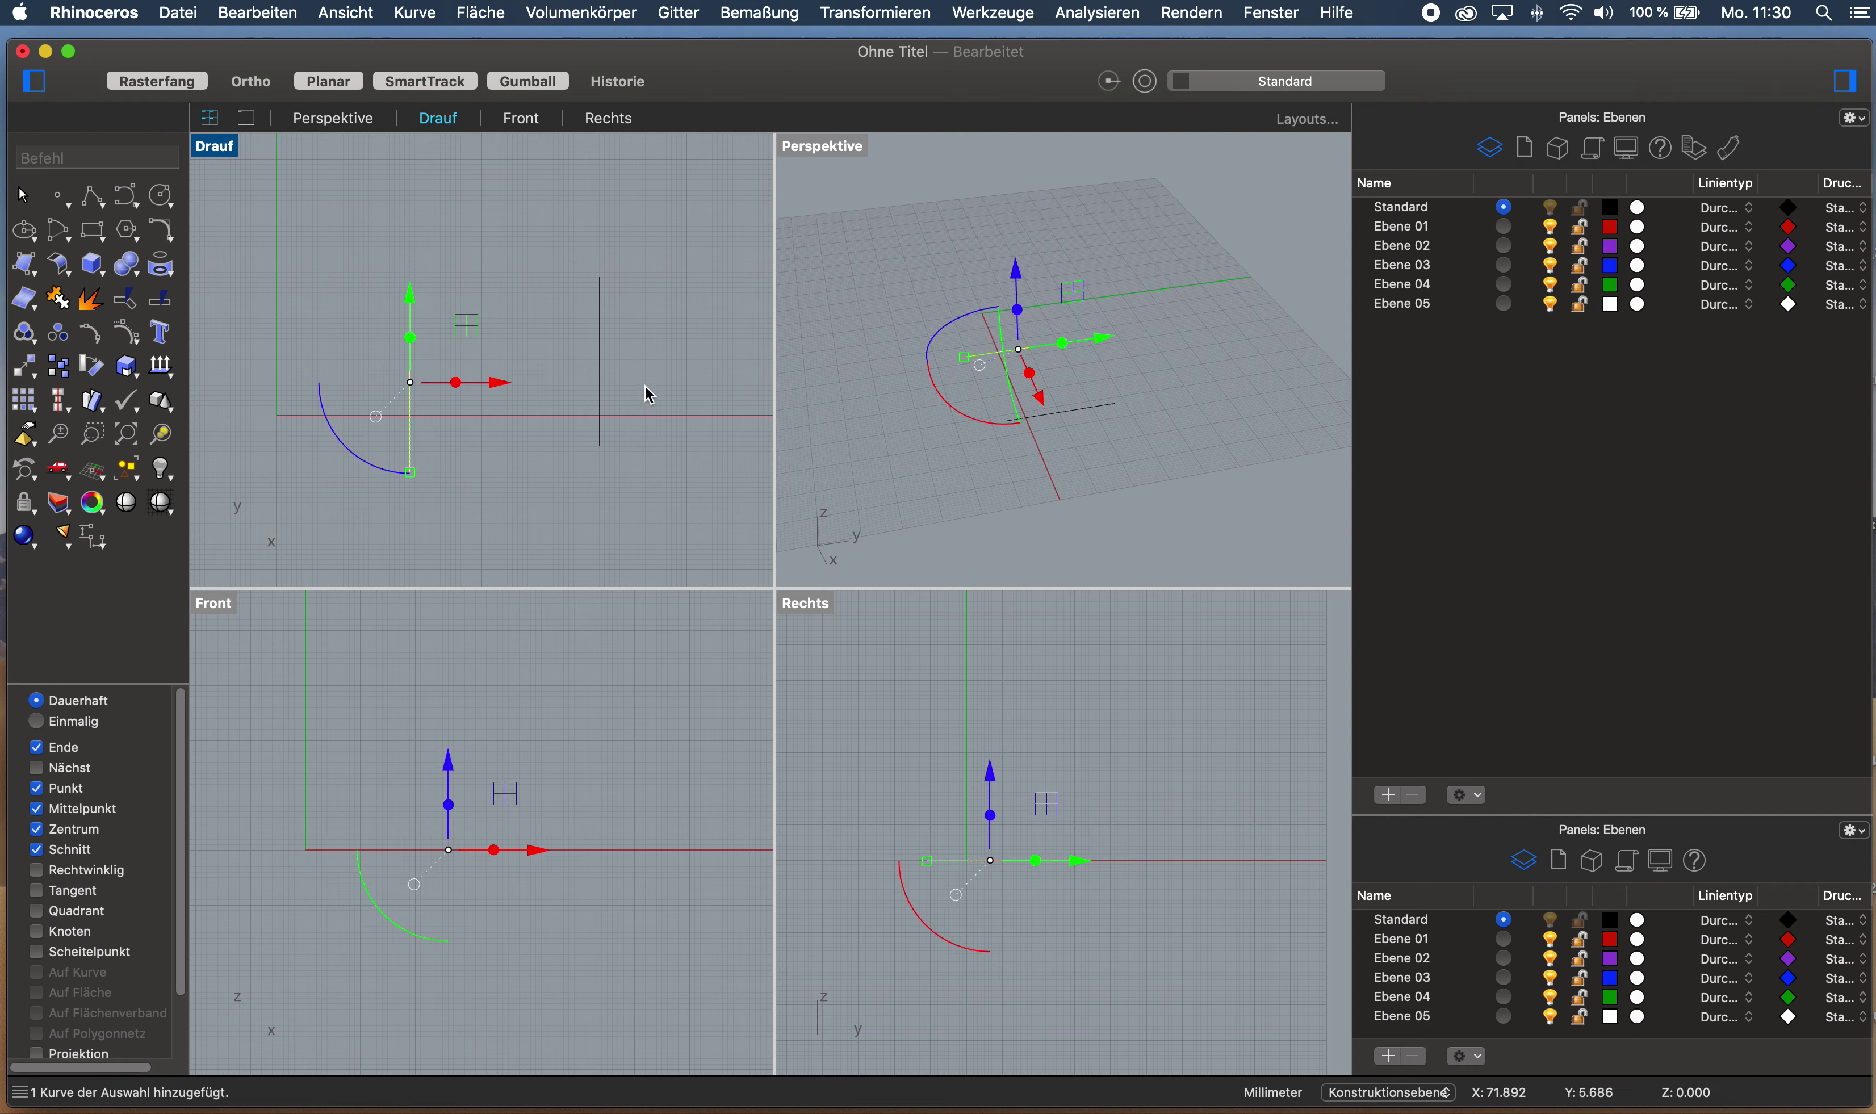
key(Escape)
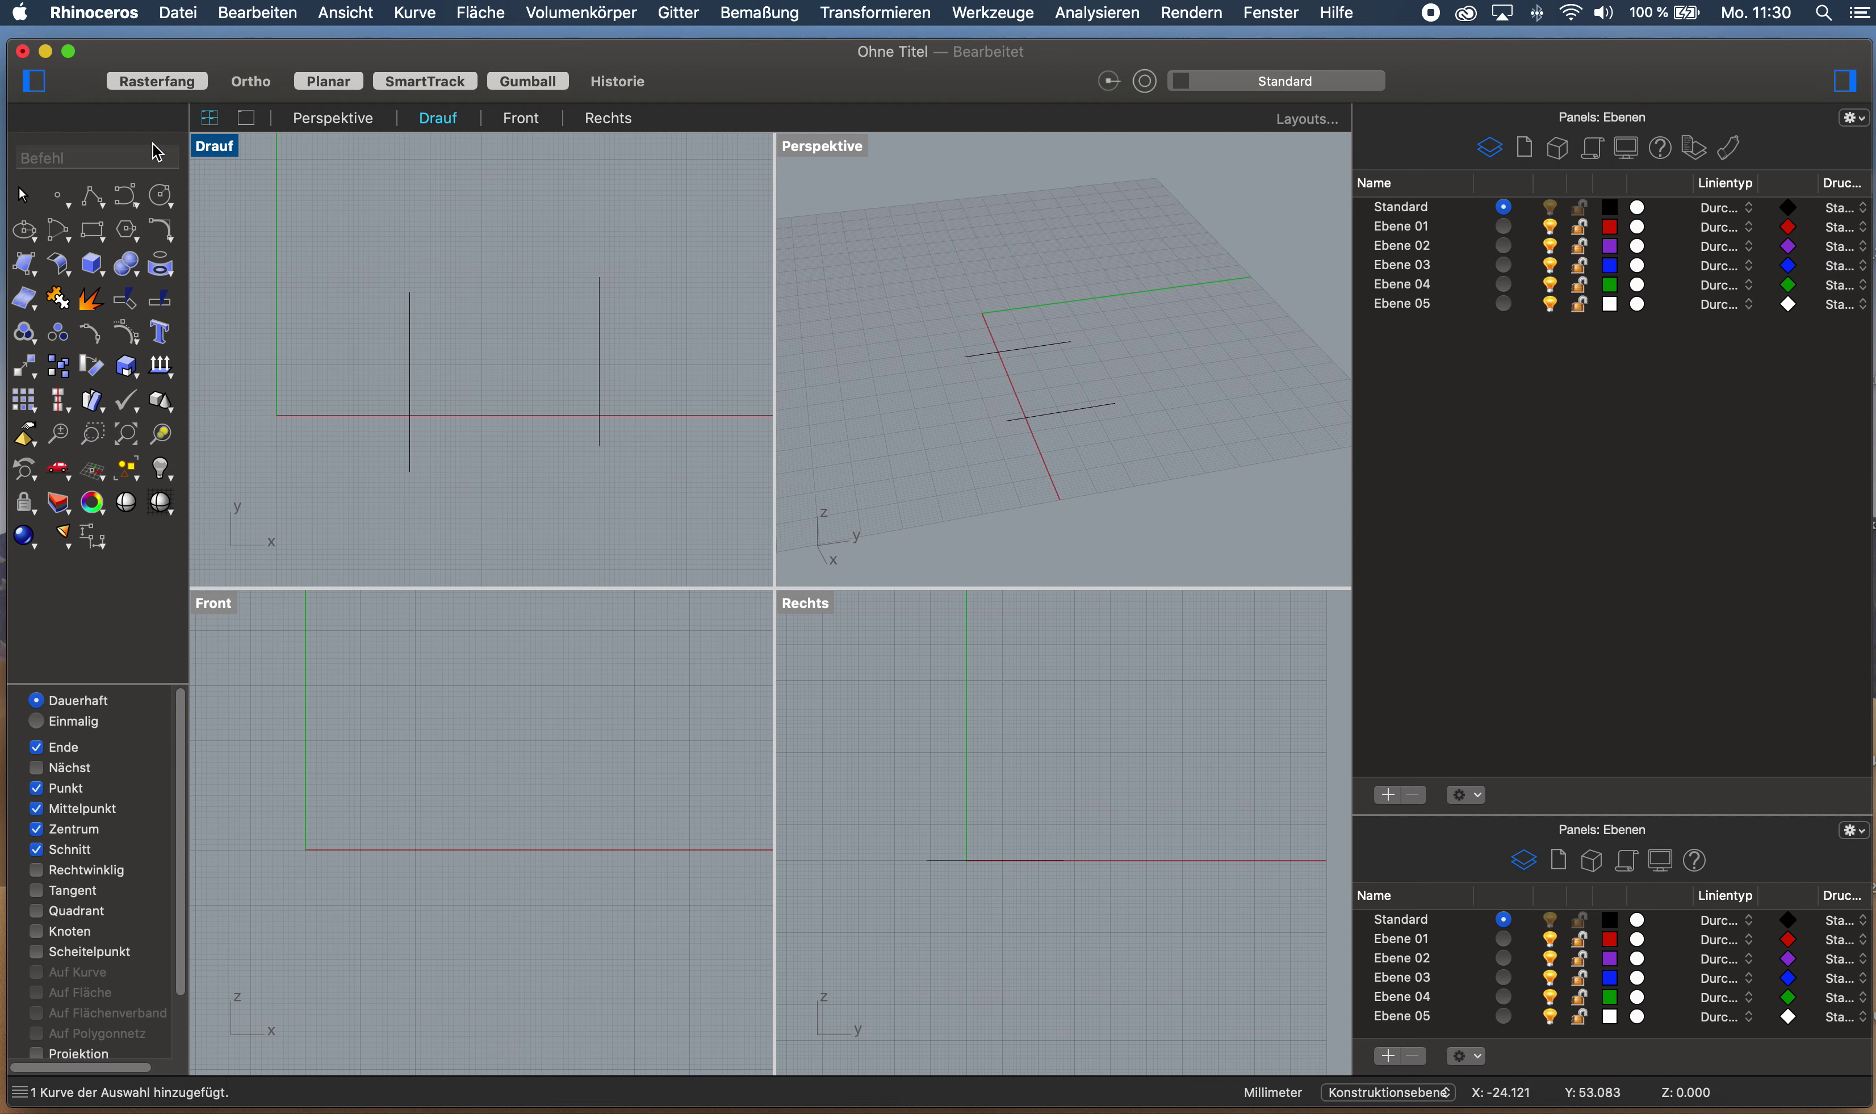
scroll(503, 380, up, 3)
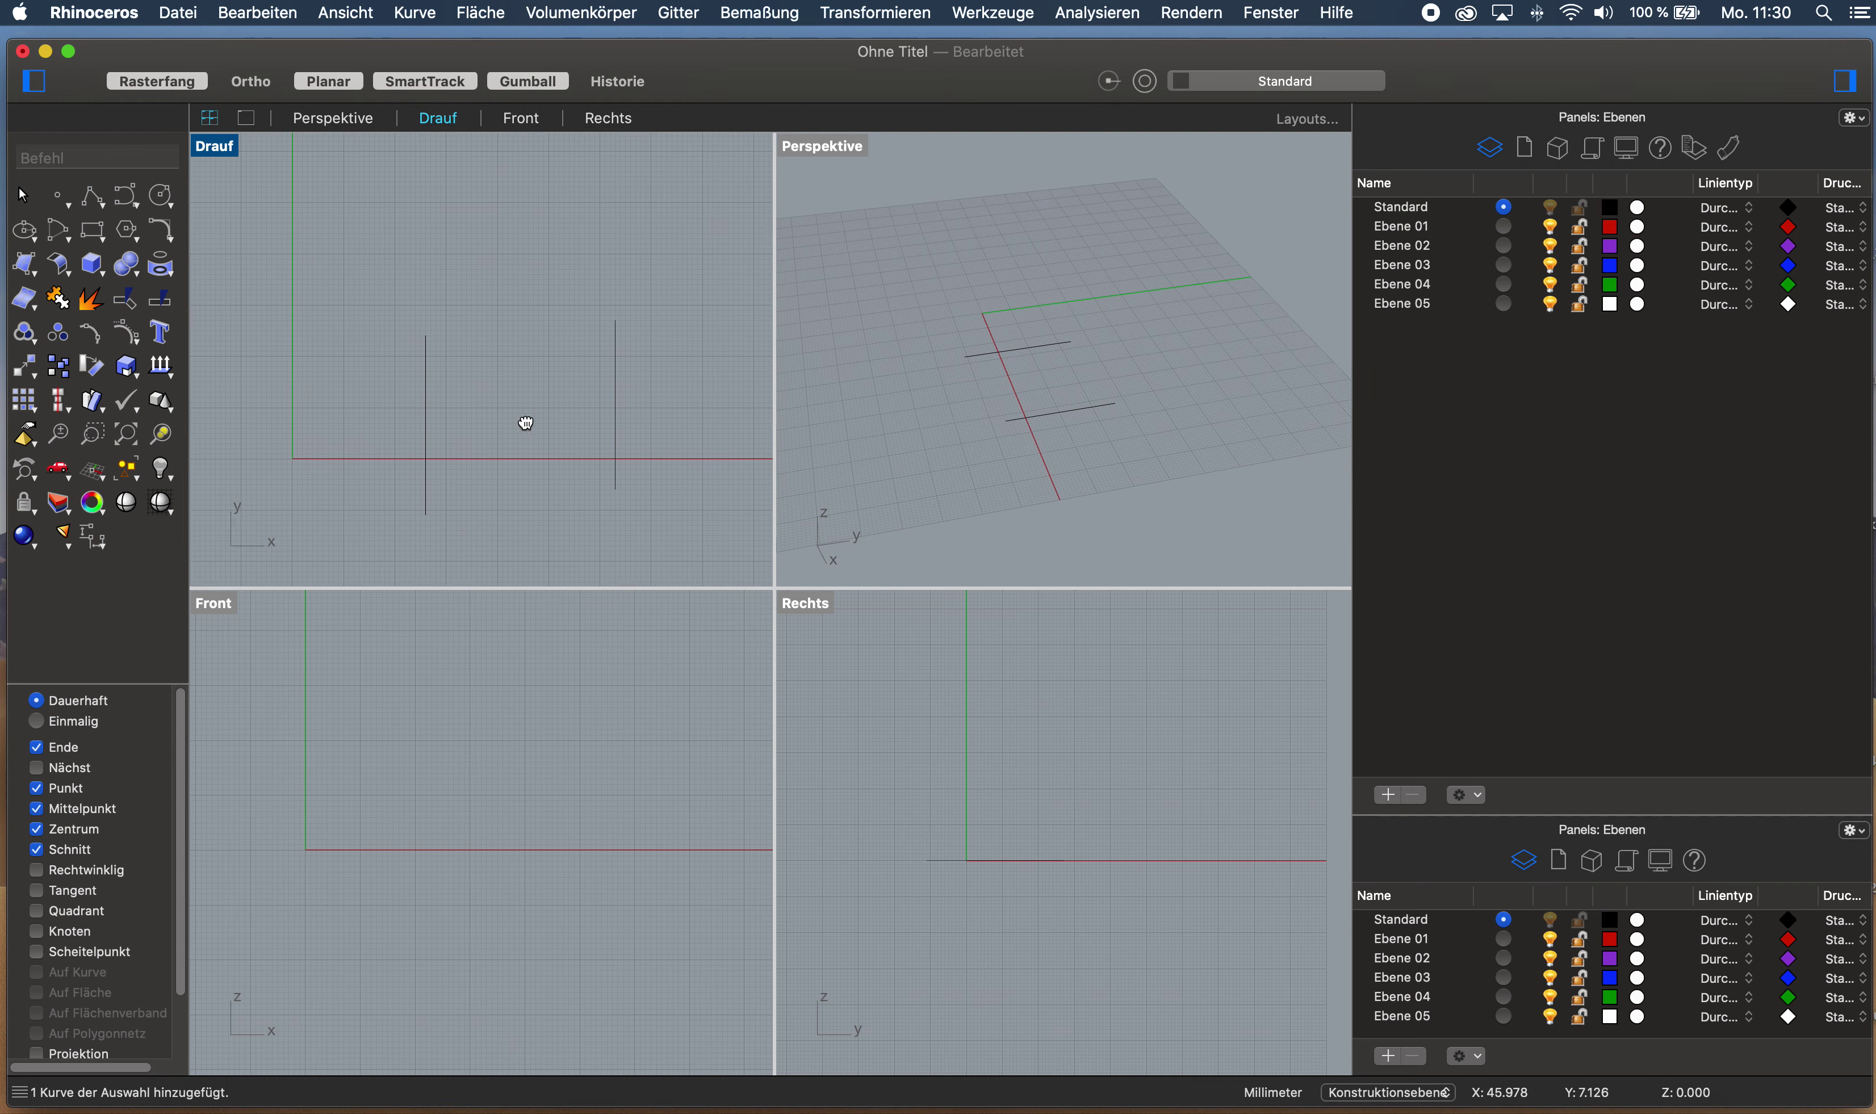
Start a Loft using the two straight vertical lines in the Drauf view as its cross-section curves
click(418, 419)
click(570, 304)
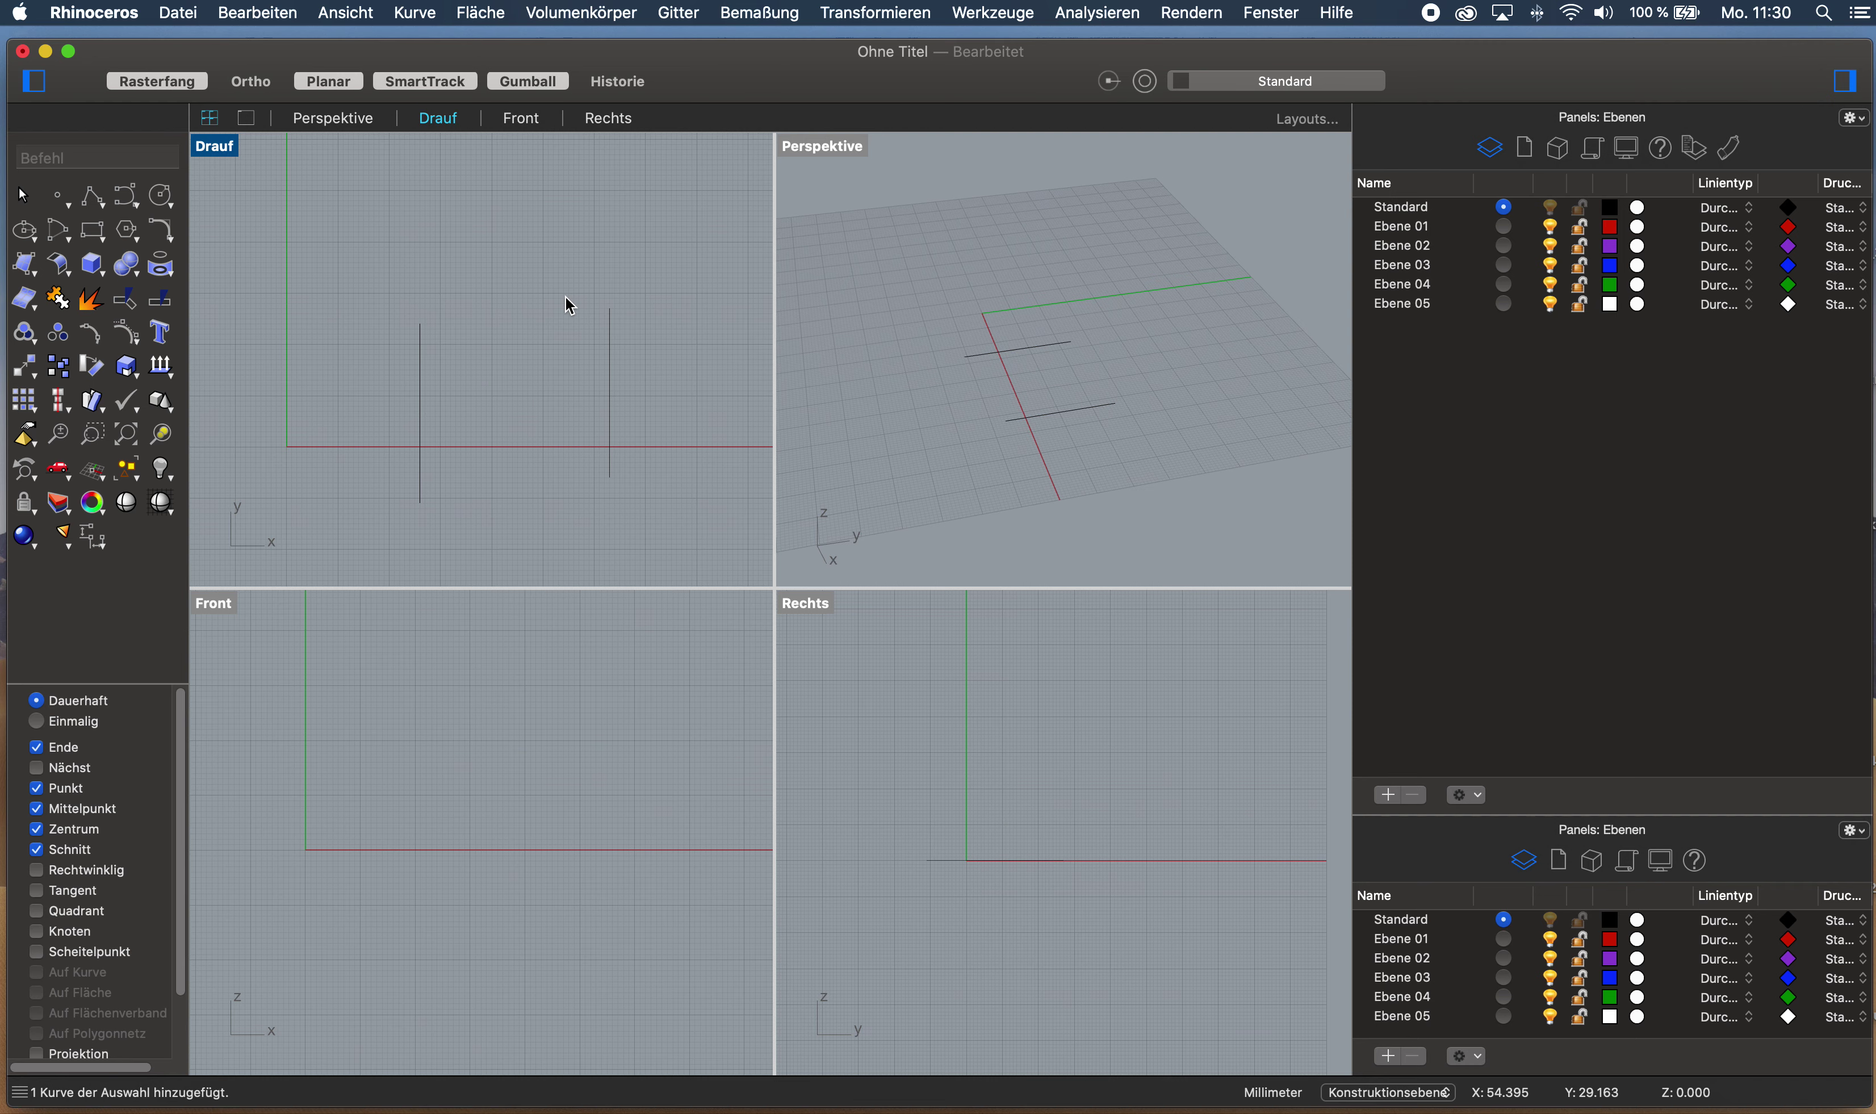
text(Loft)
key(Return)
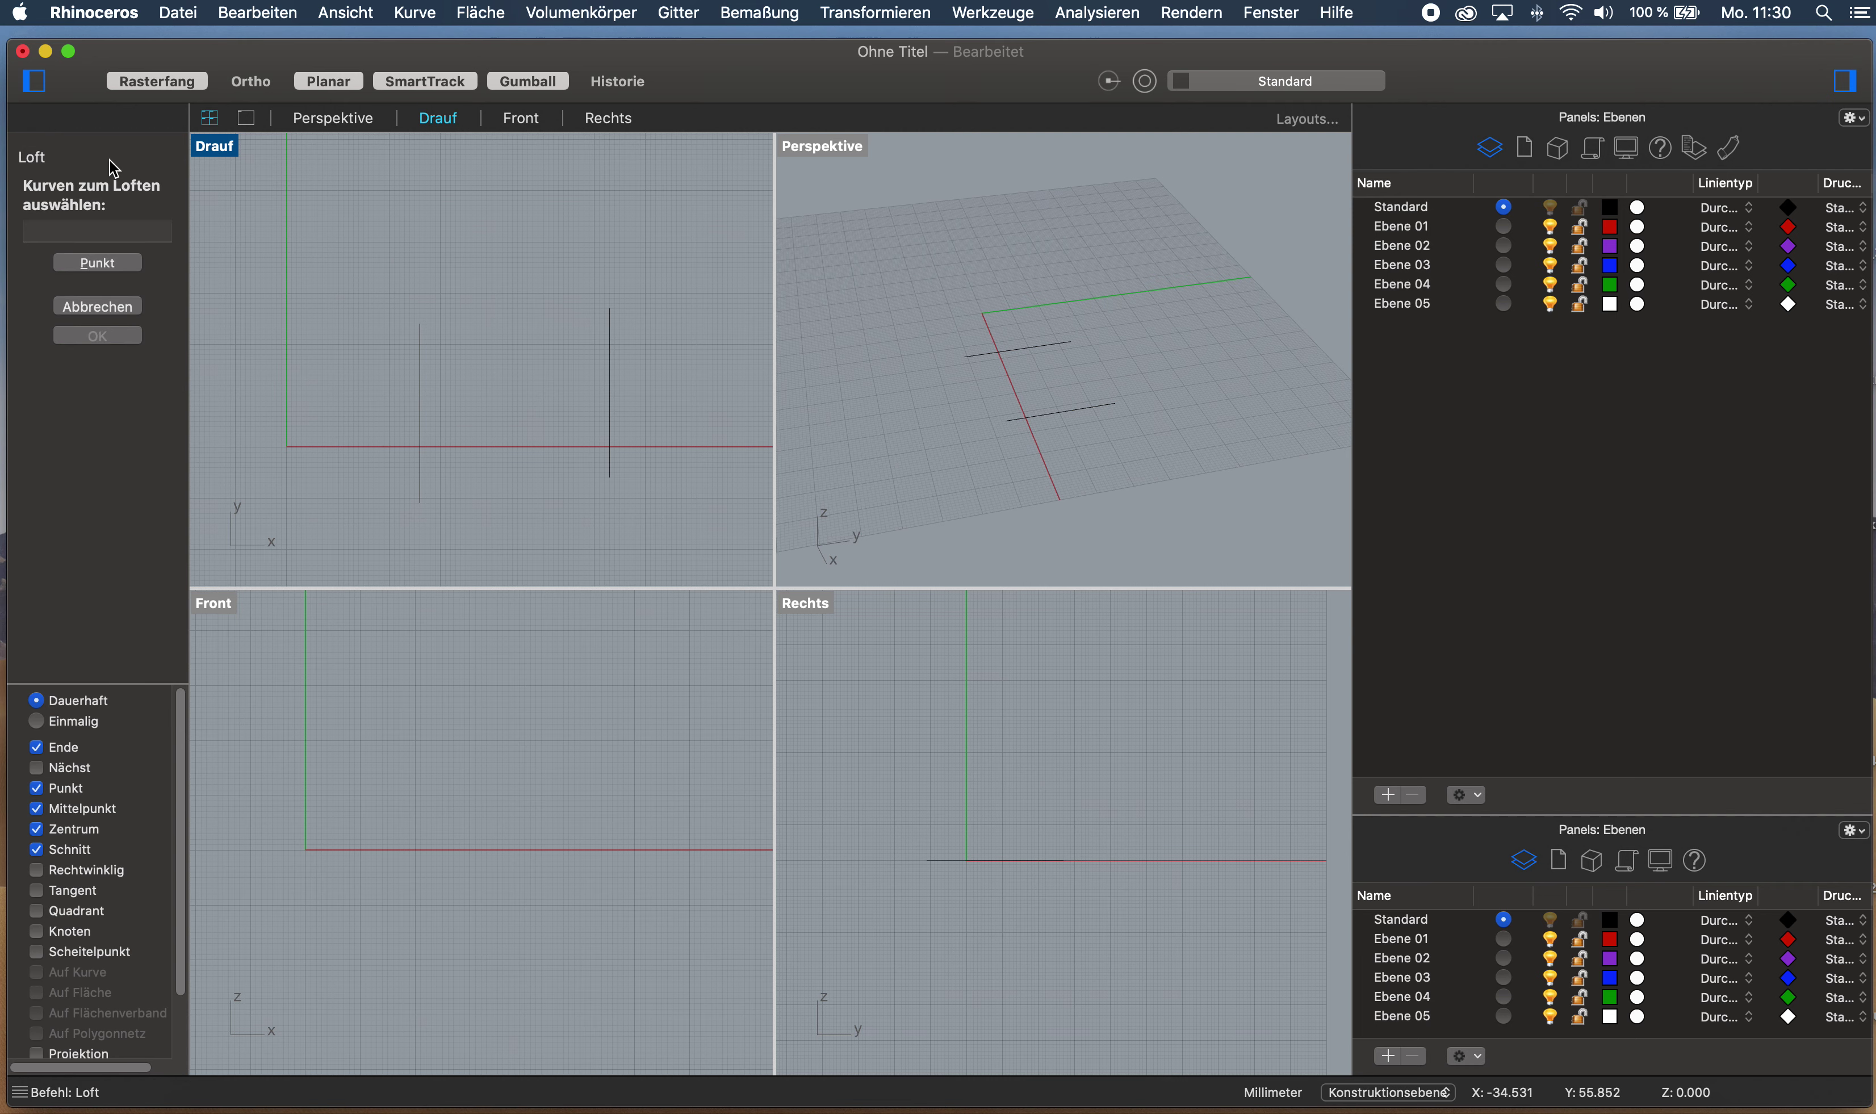
click(422, 350)
click(610, 377)
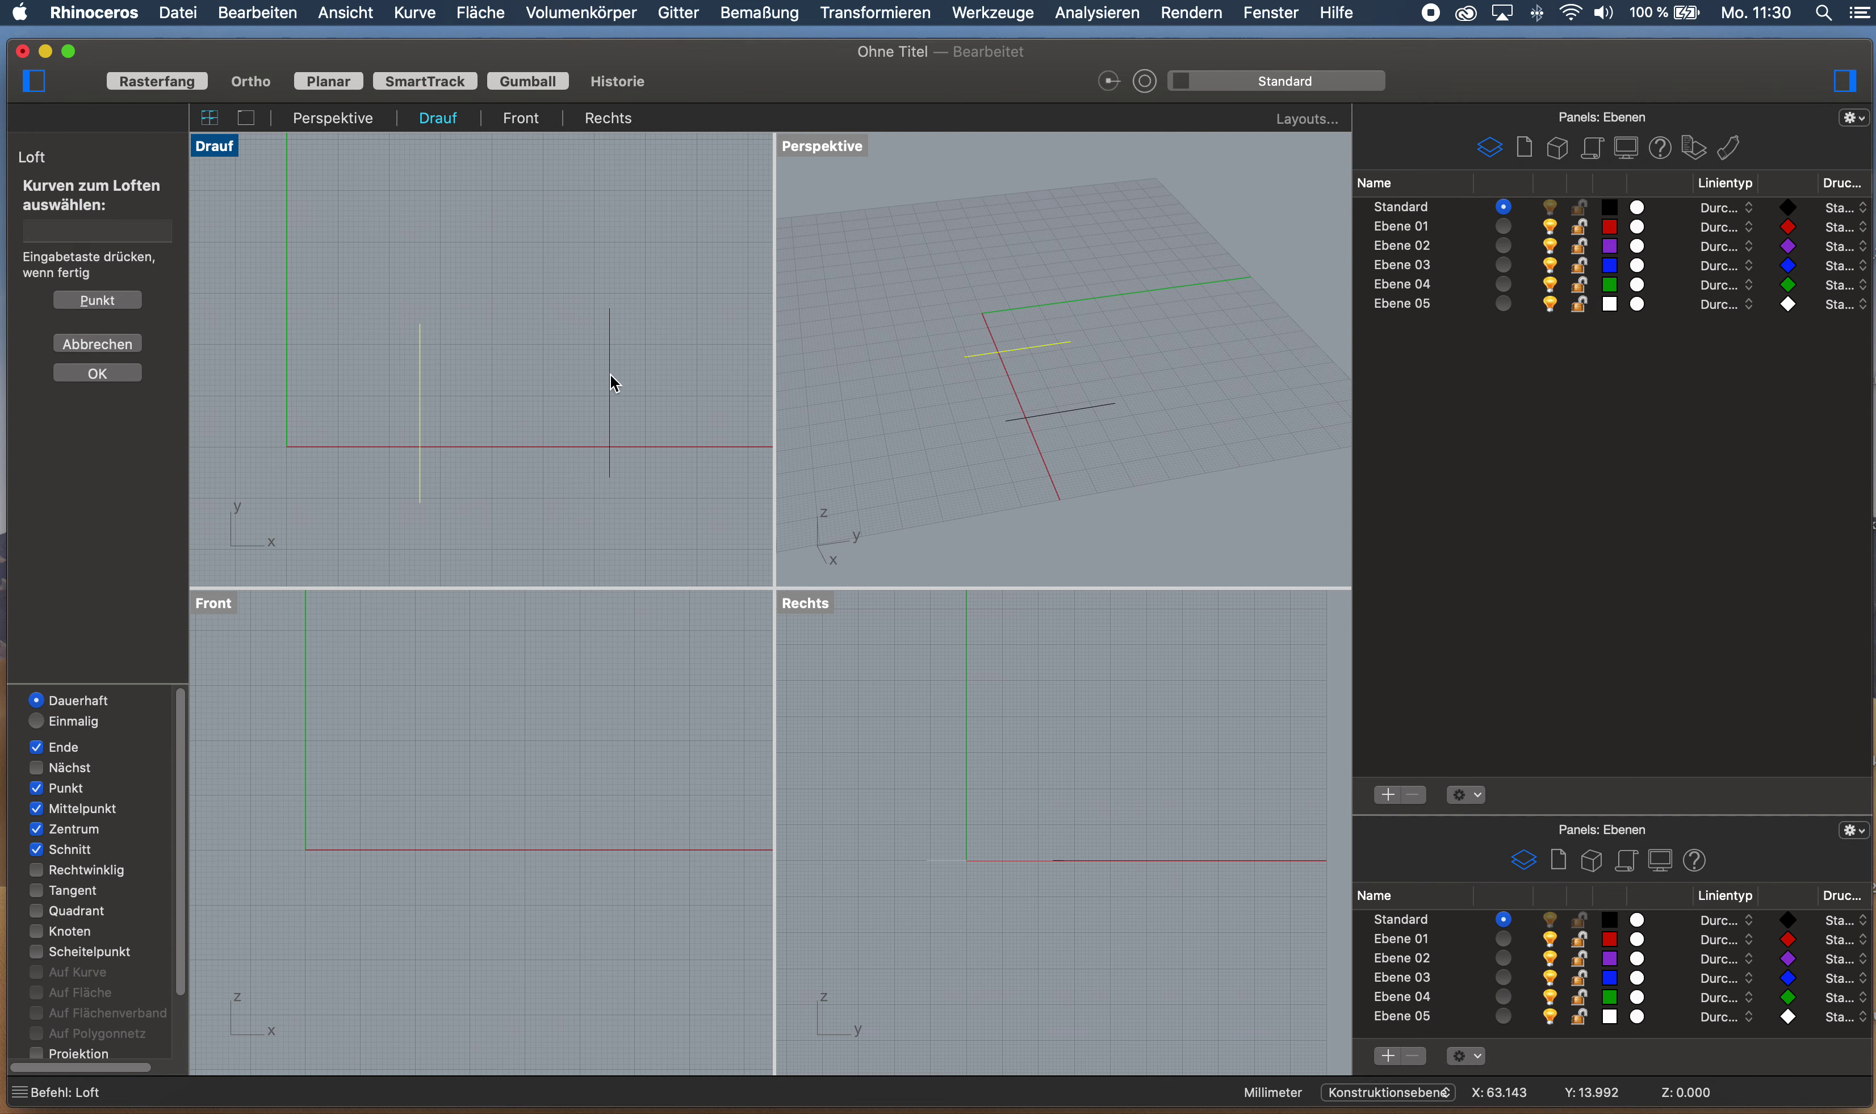
click(610, 373)
click(100, 373)
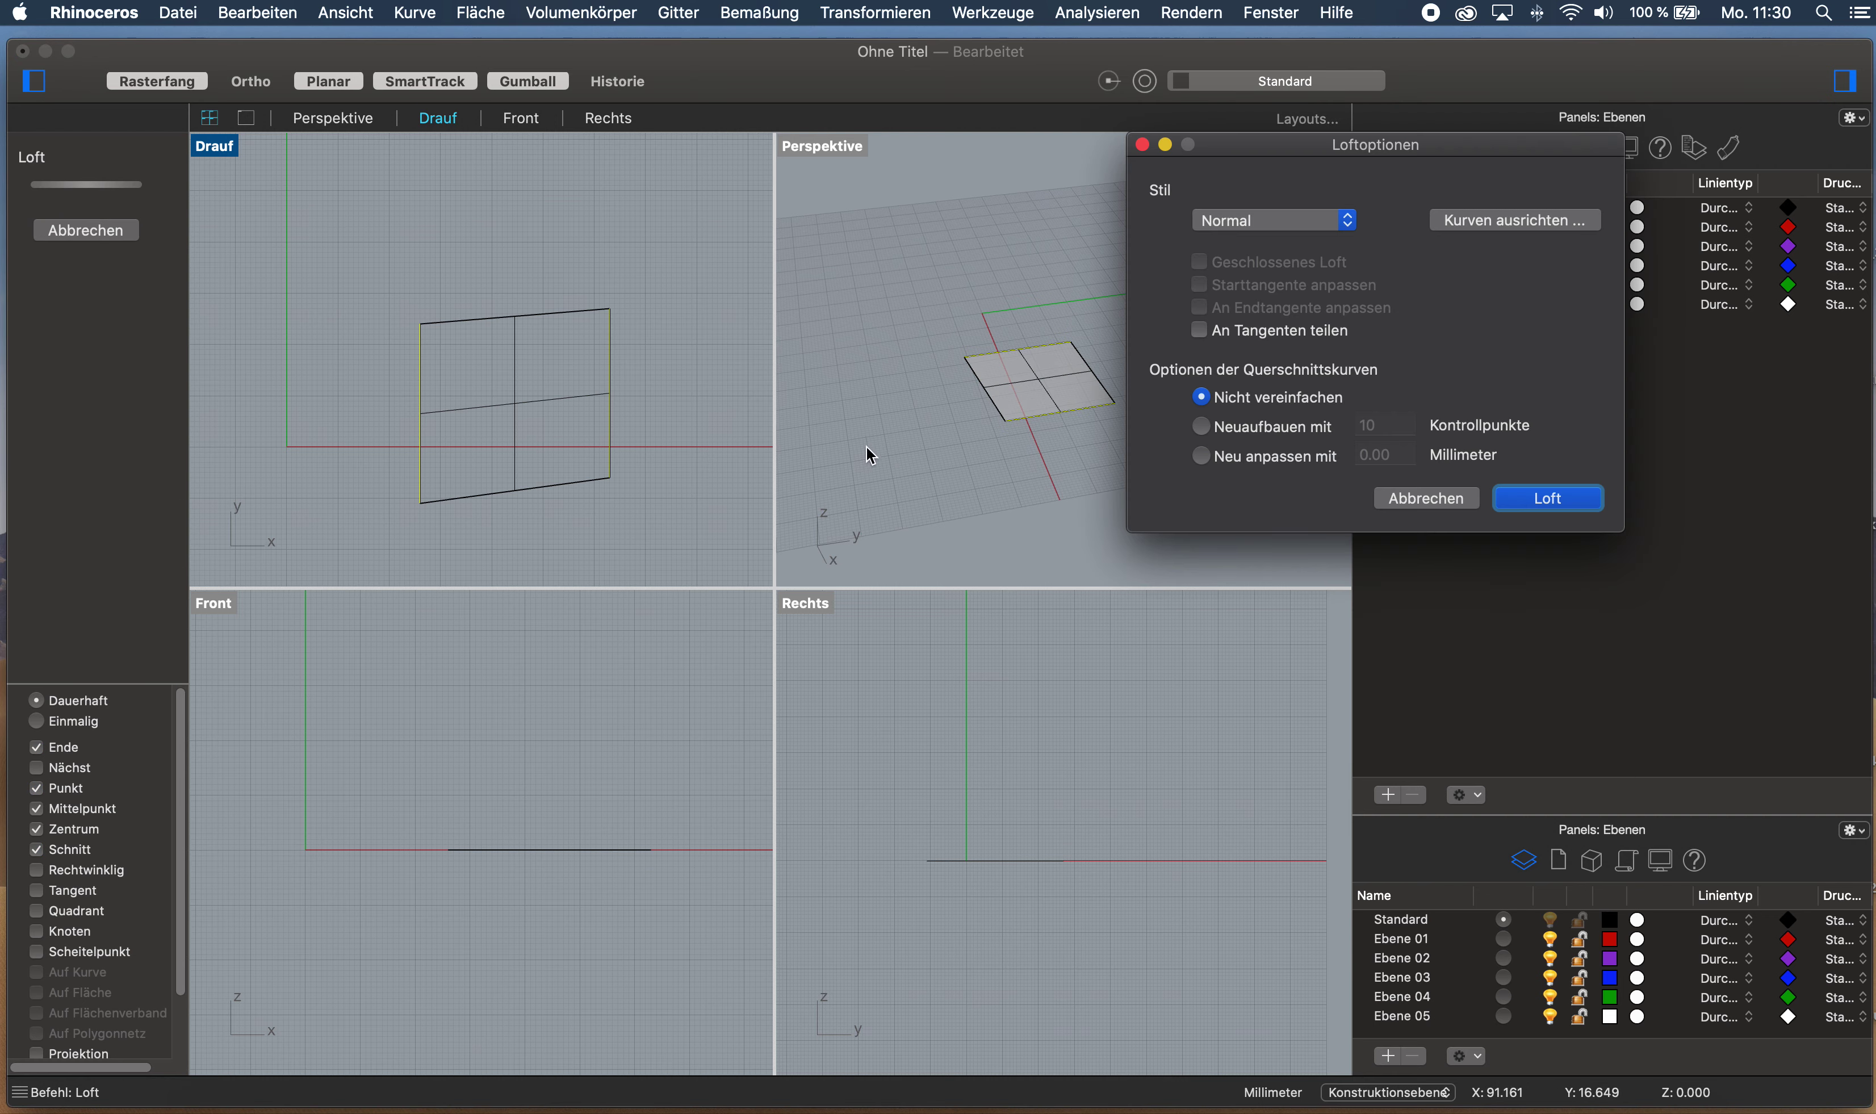
right_drag(871, 455, 813, 454)
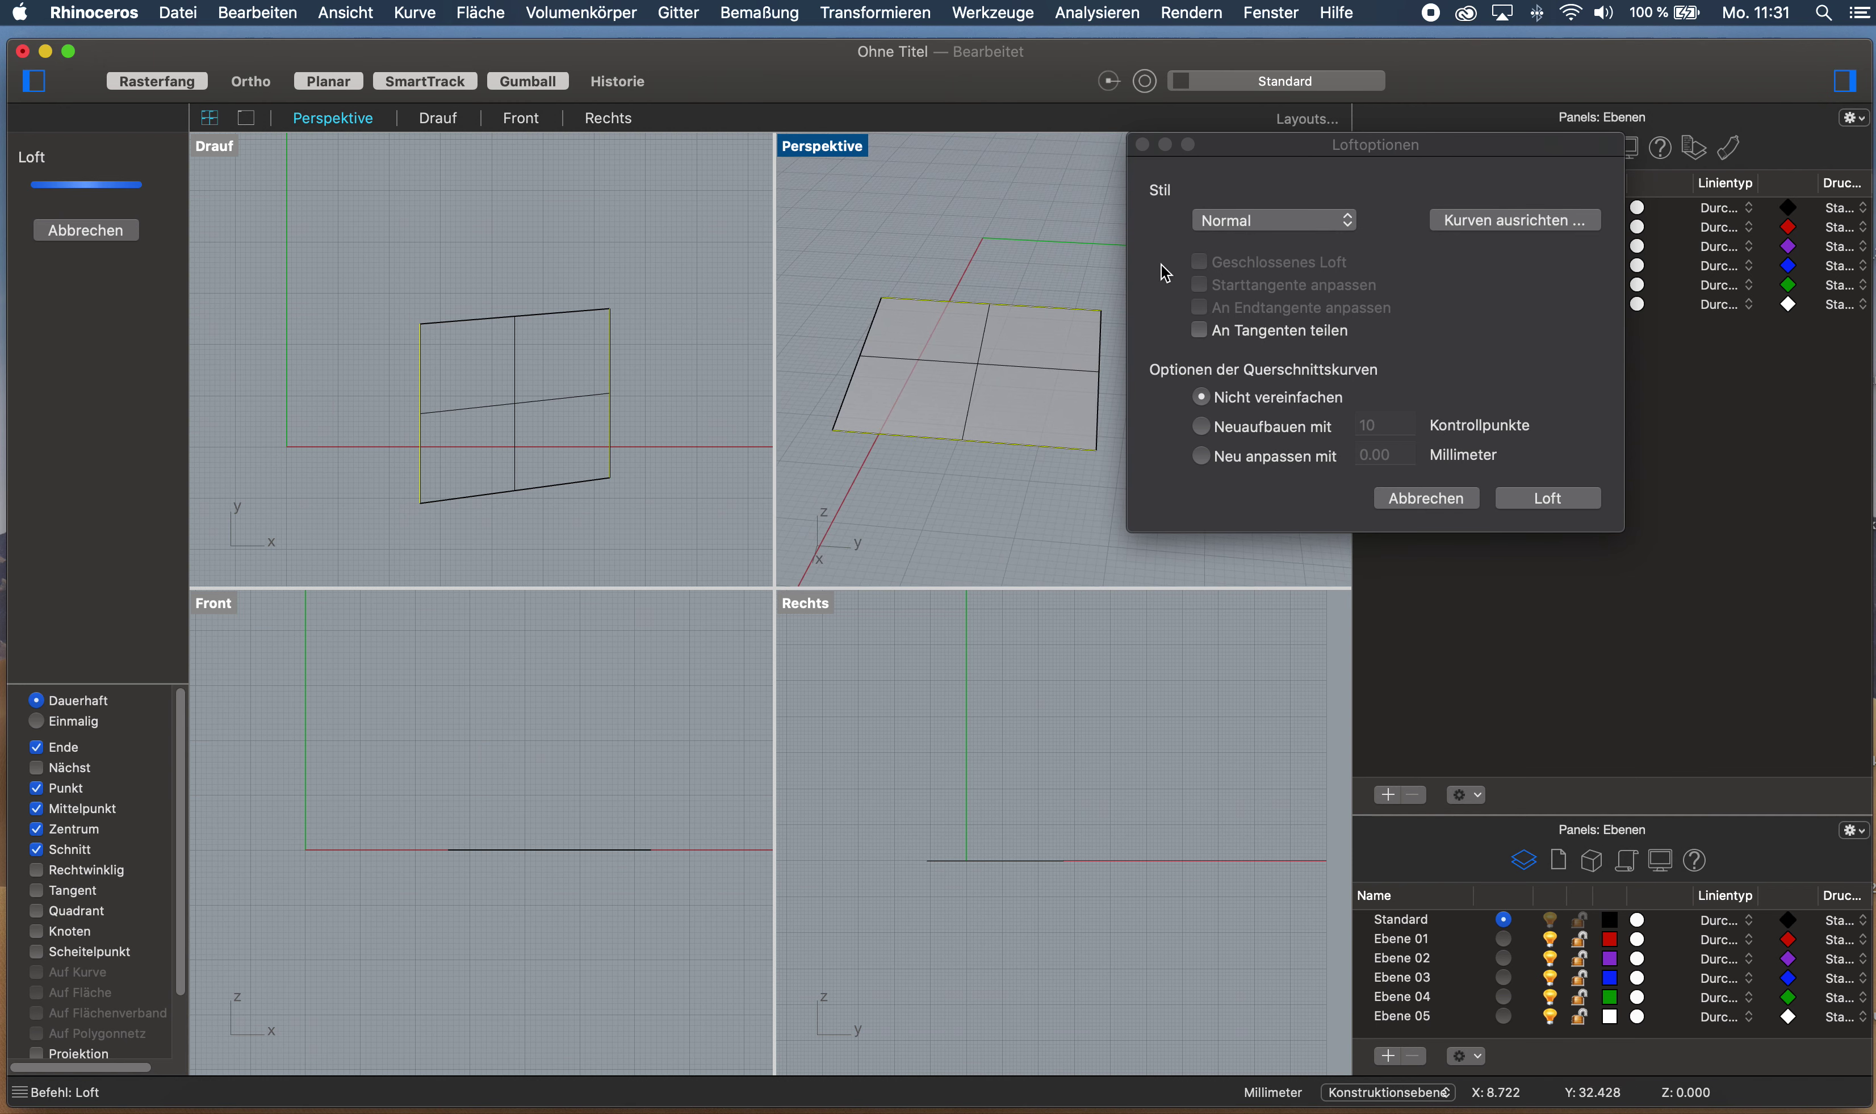
right_drag(980, 477, 873, 466)
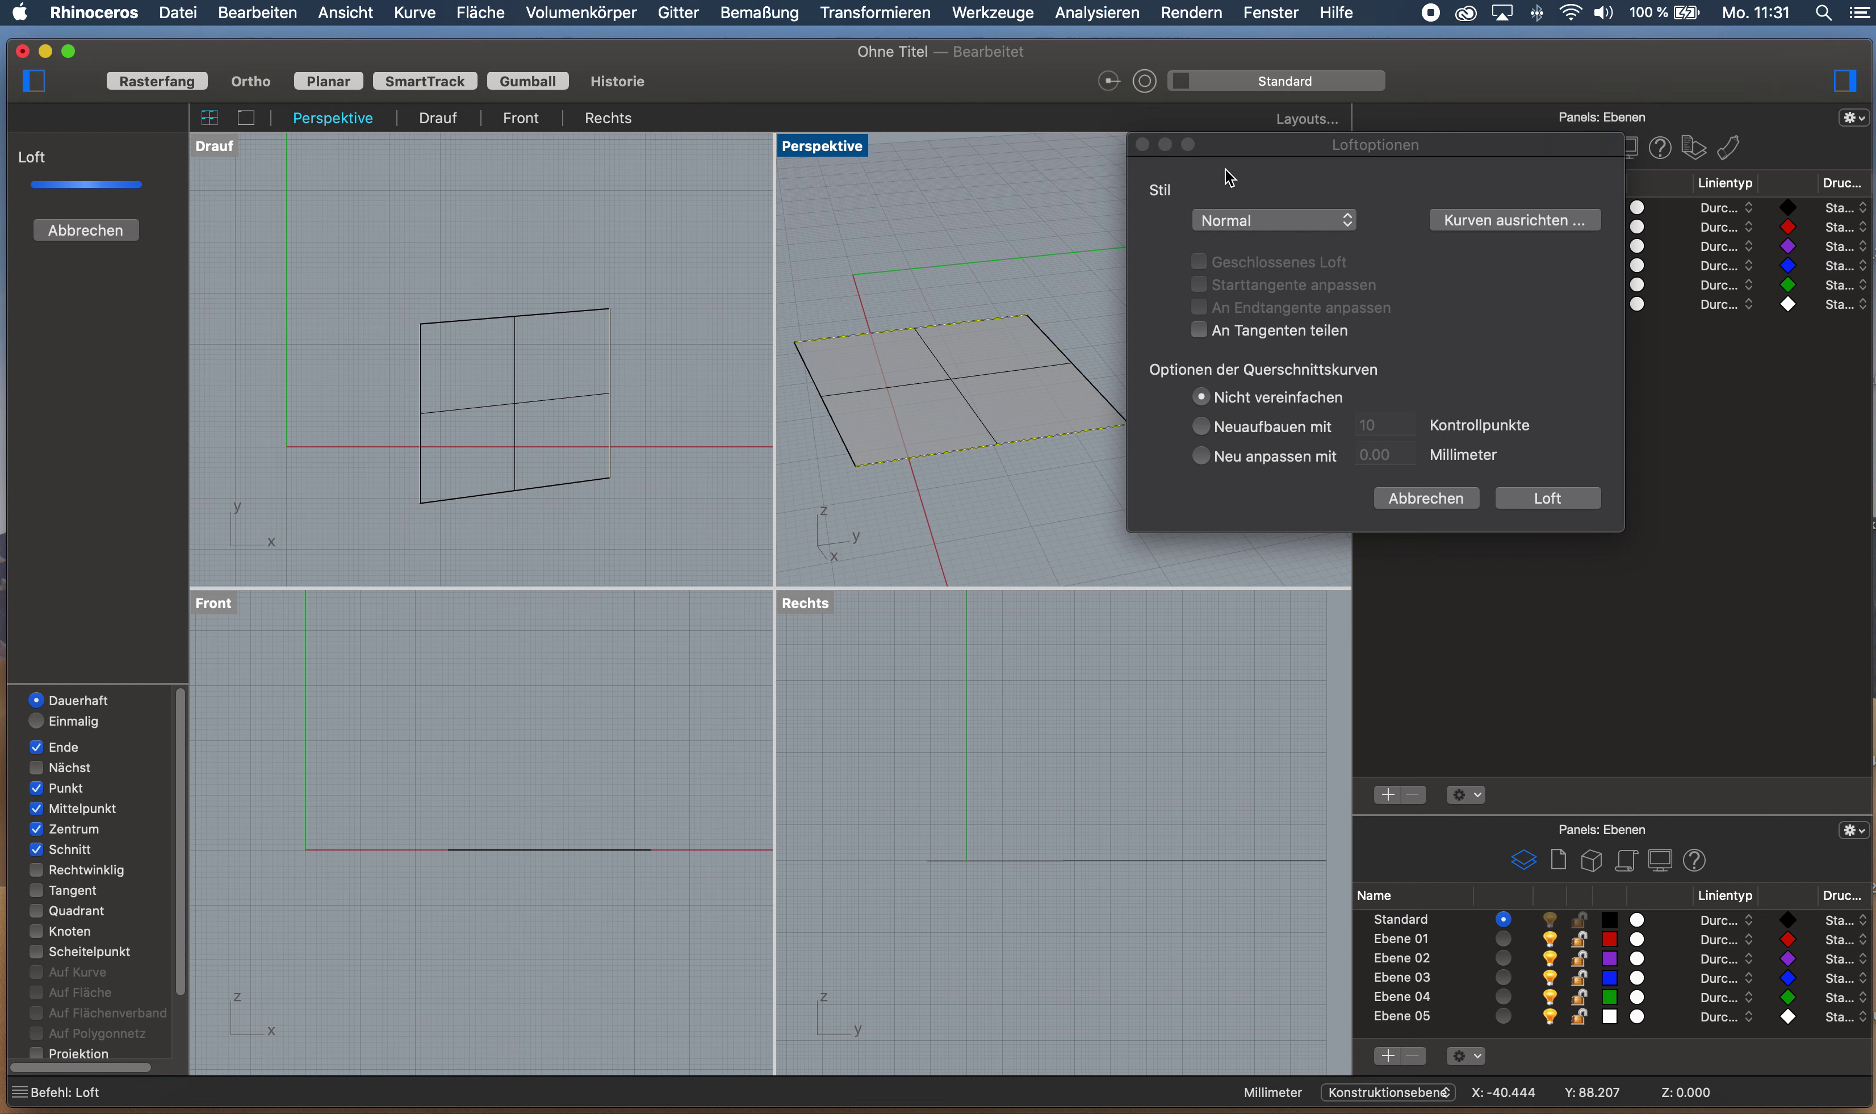
drag(1235, 151, 1348, 166)
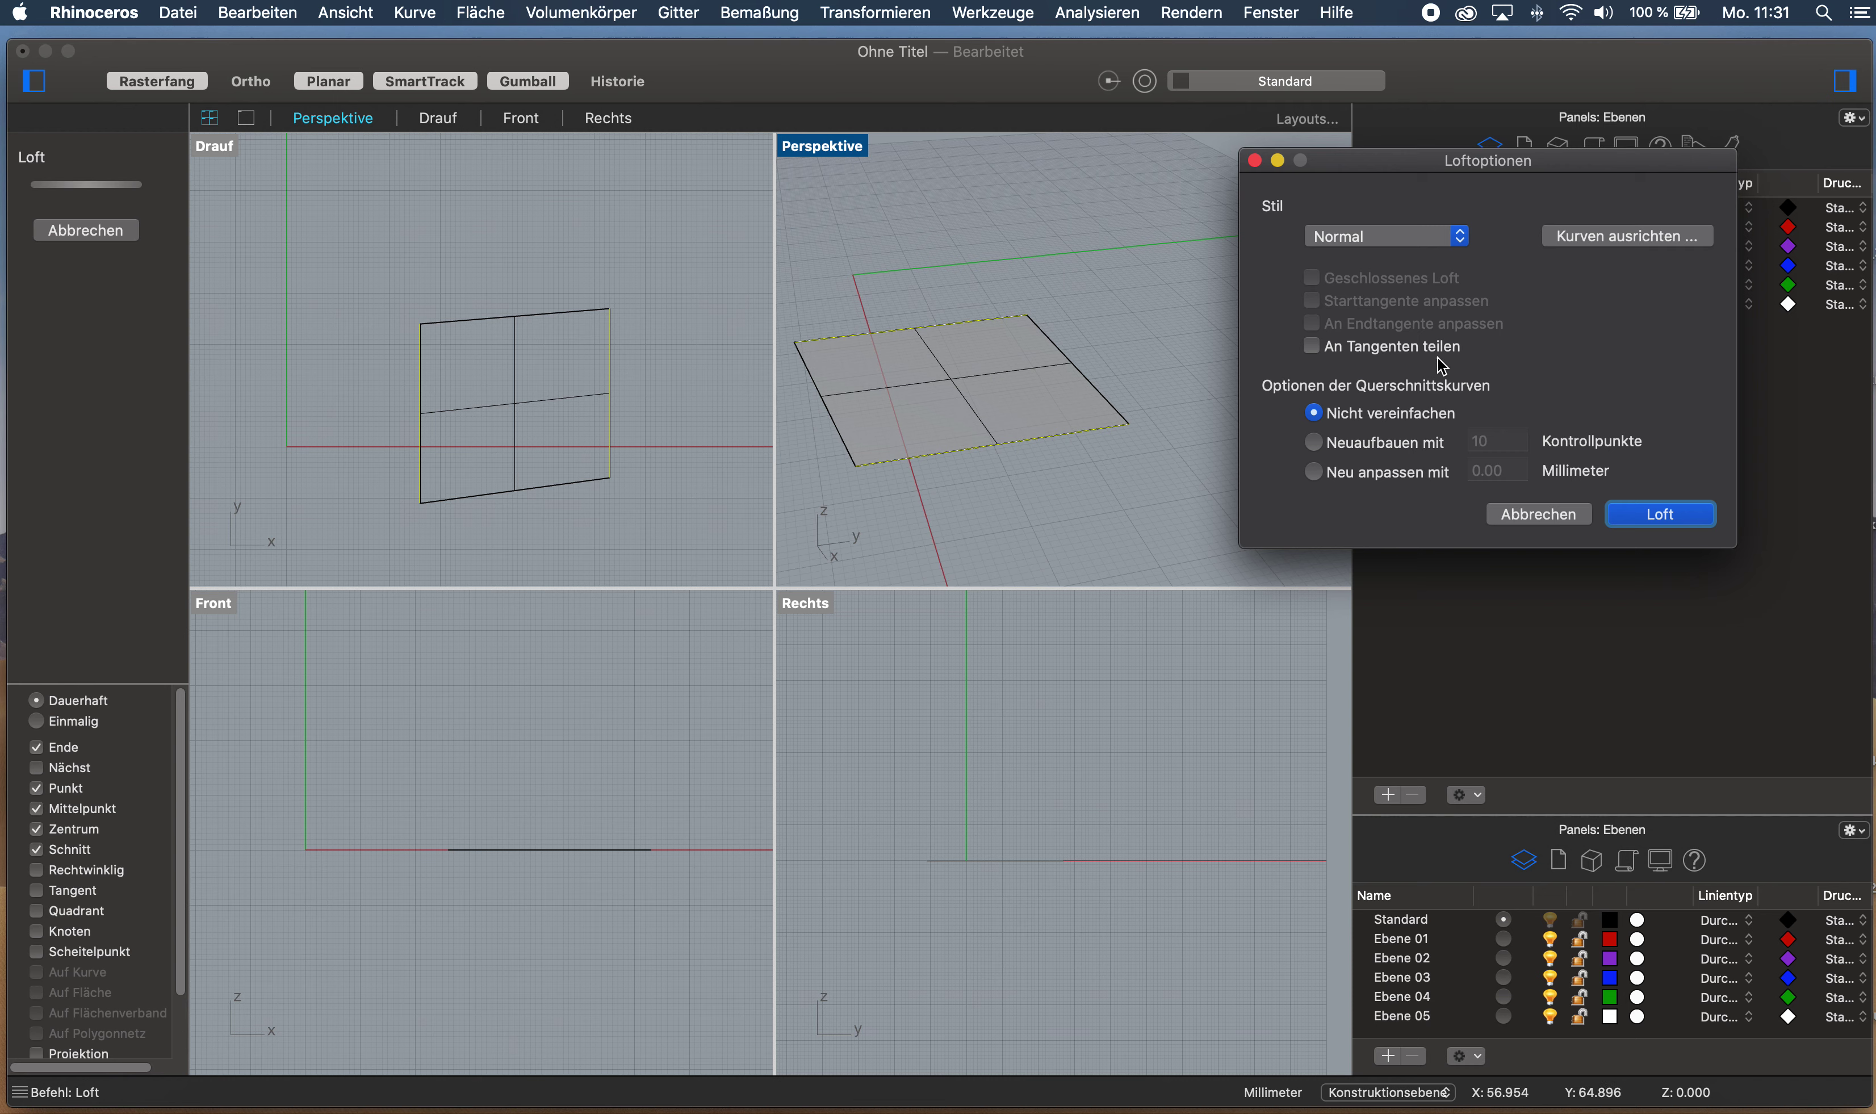
Try the Exakt loft style, return to Normal with Nicht vereinfachen, and create the surface between the two straight lines
click(1342, 236)
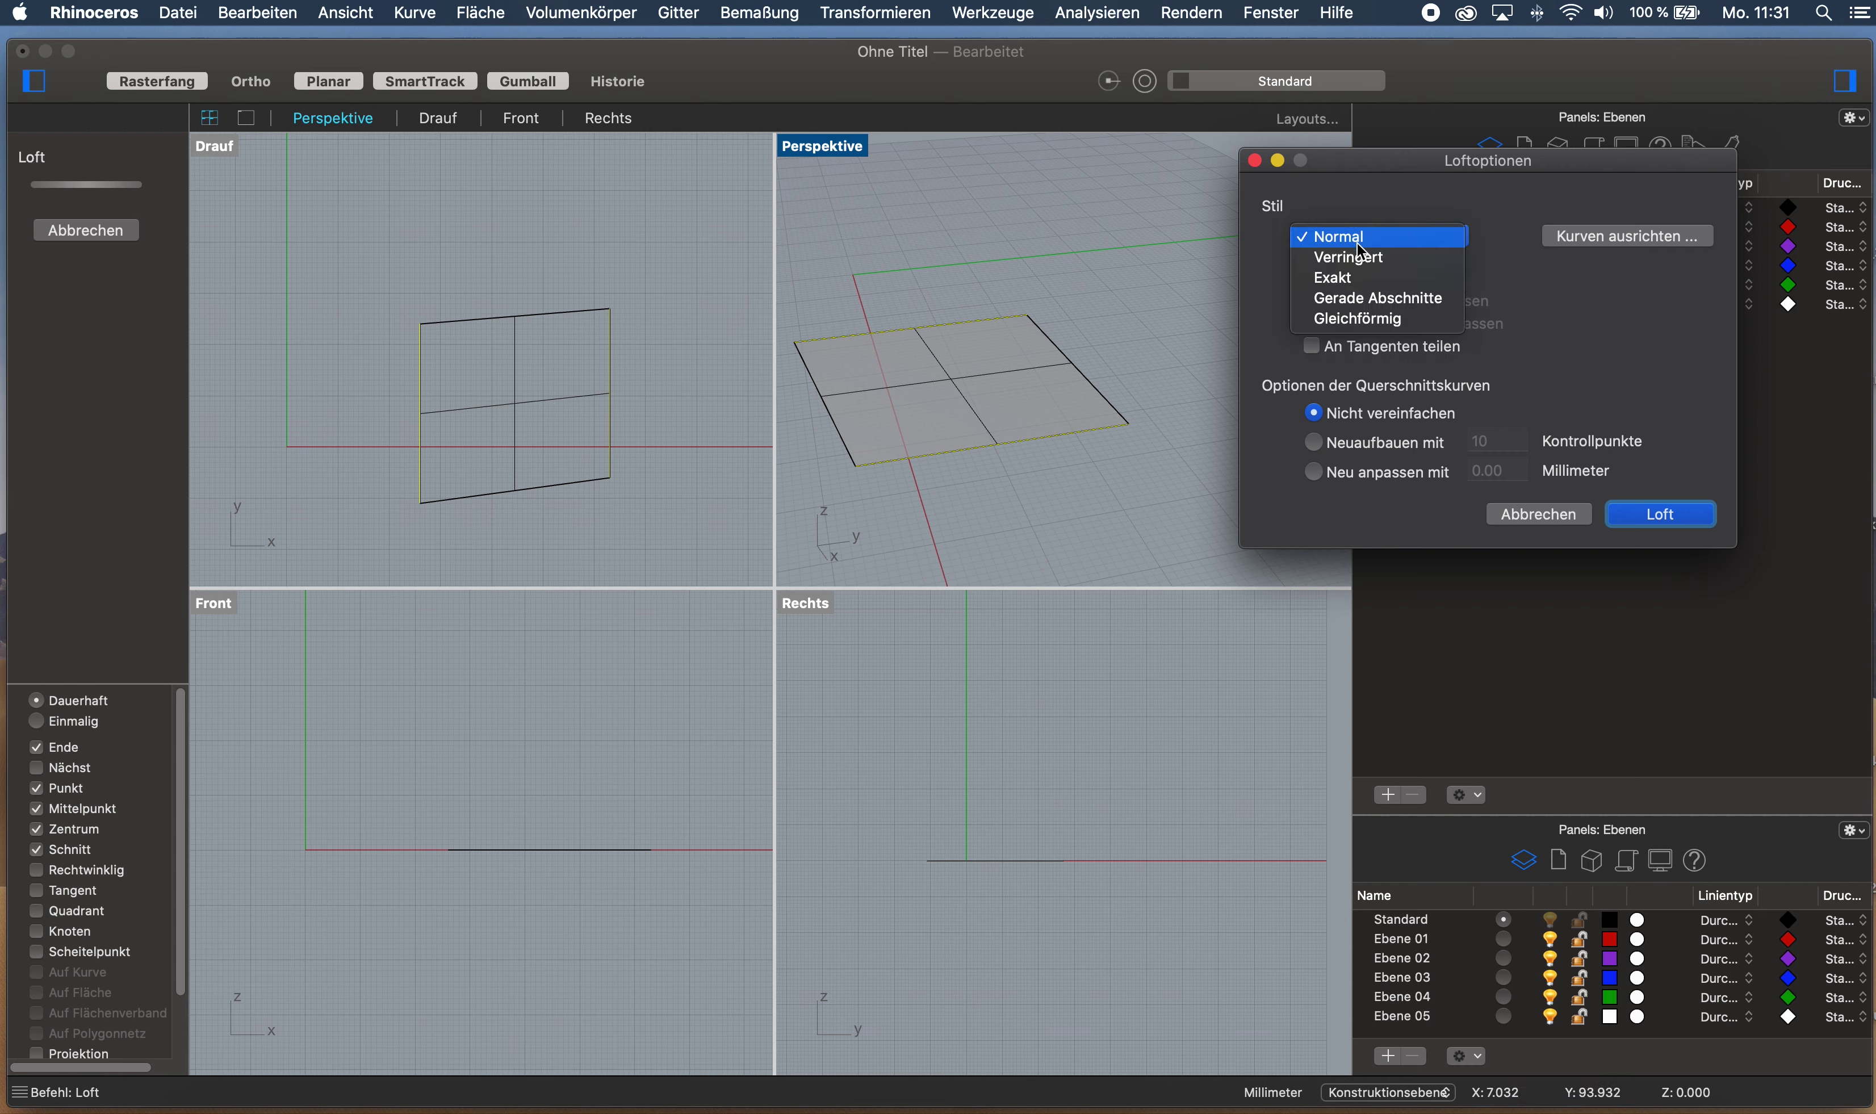
click(1369, 240)
click(1377, 257)
click(1376, 240)
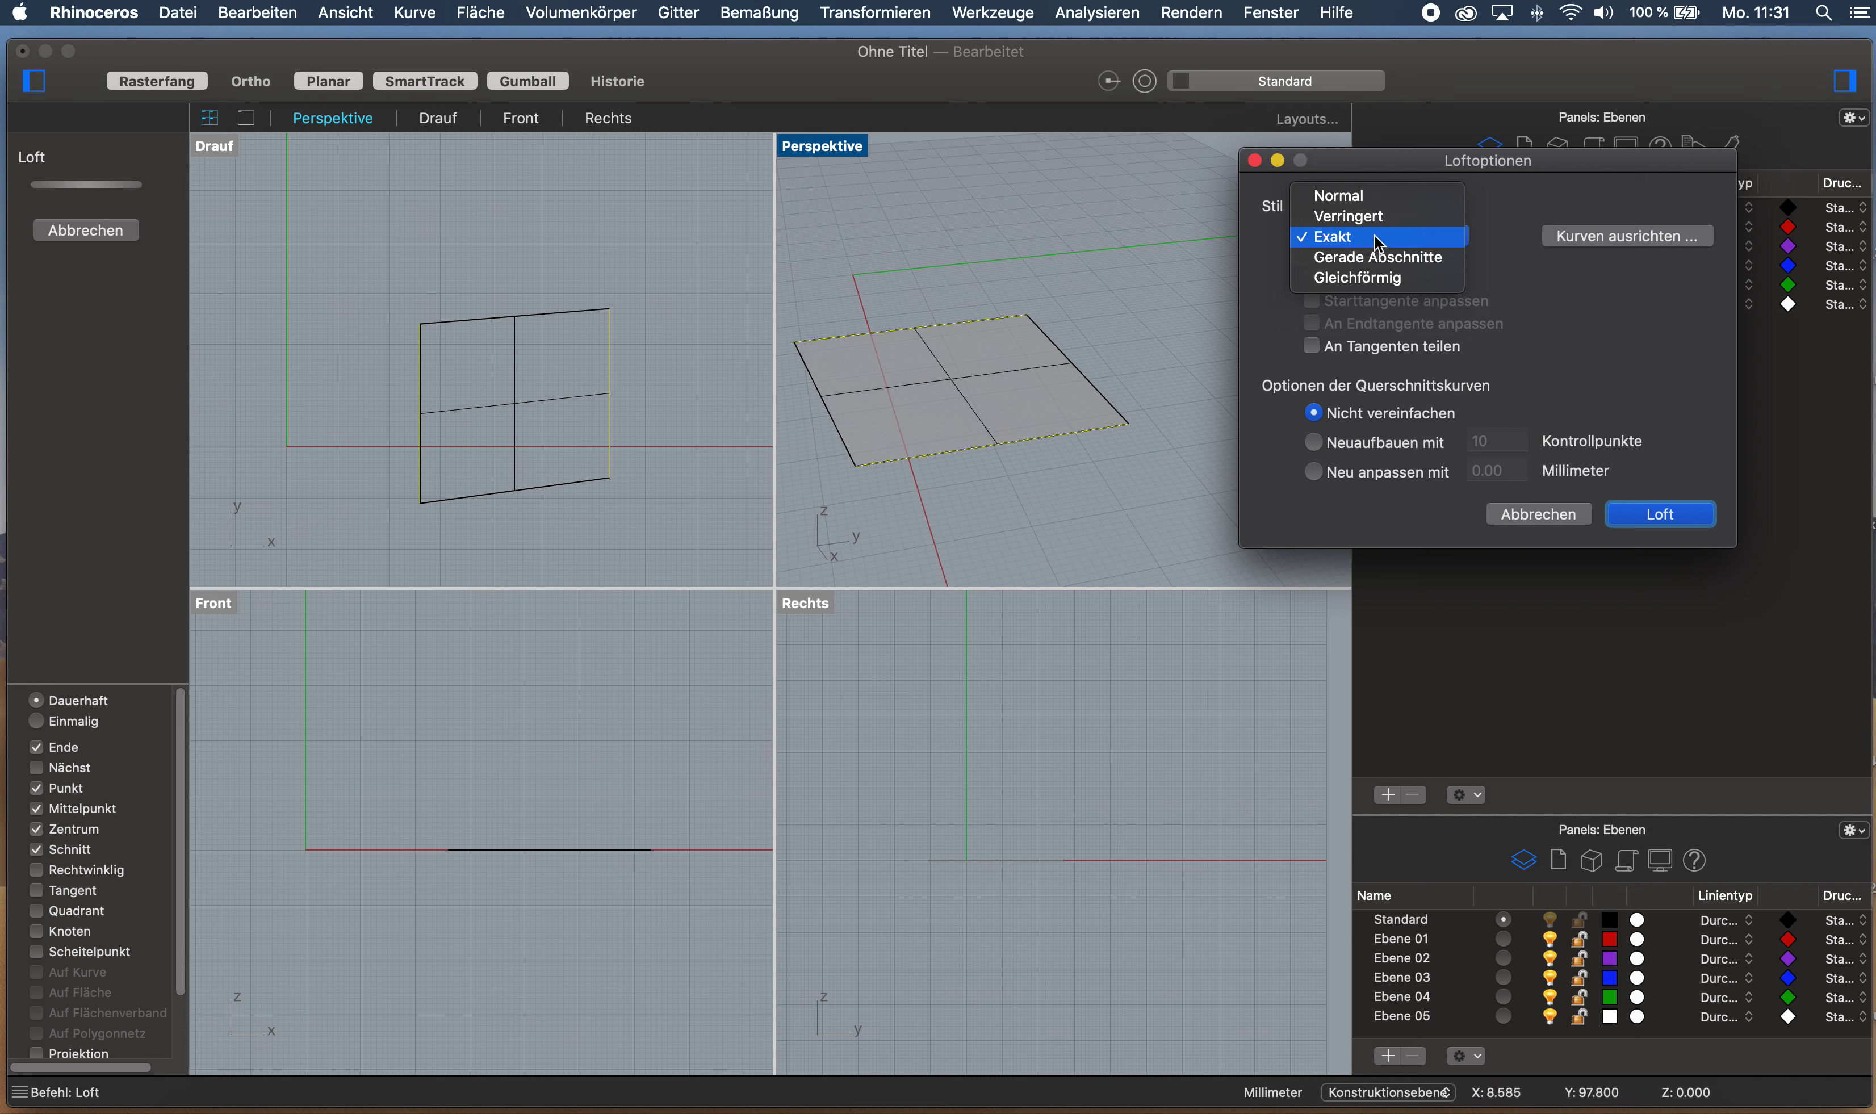
click(1366, 199)
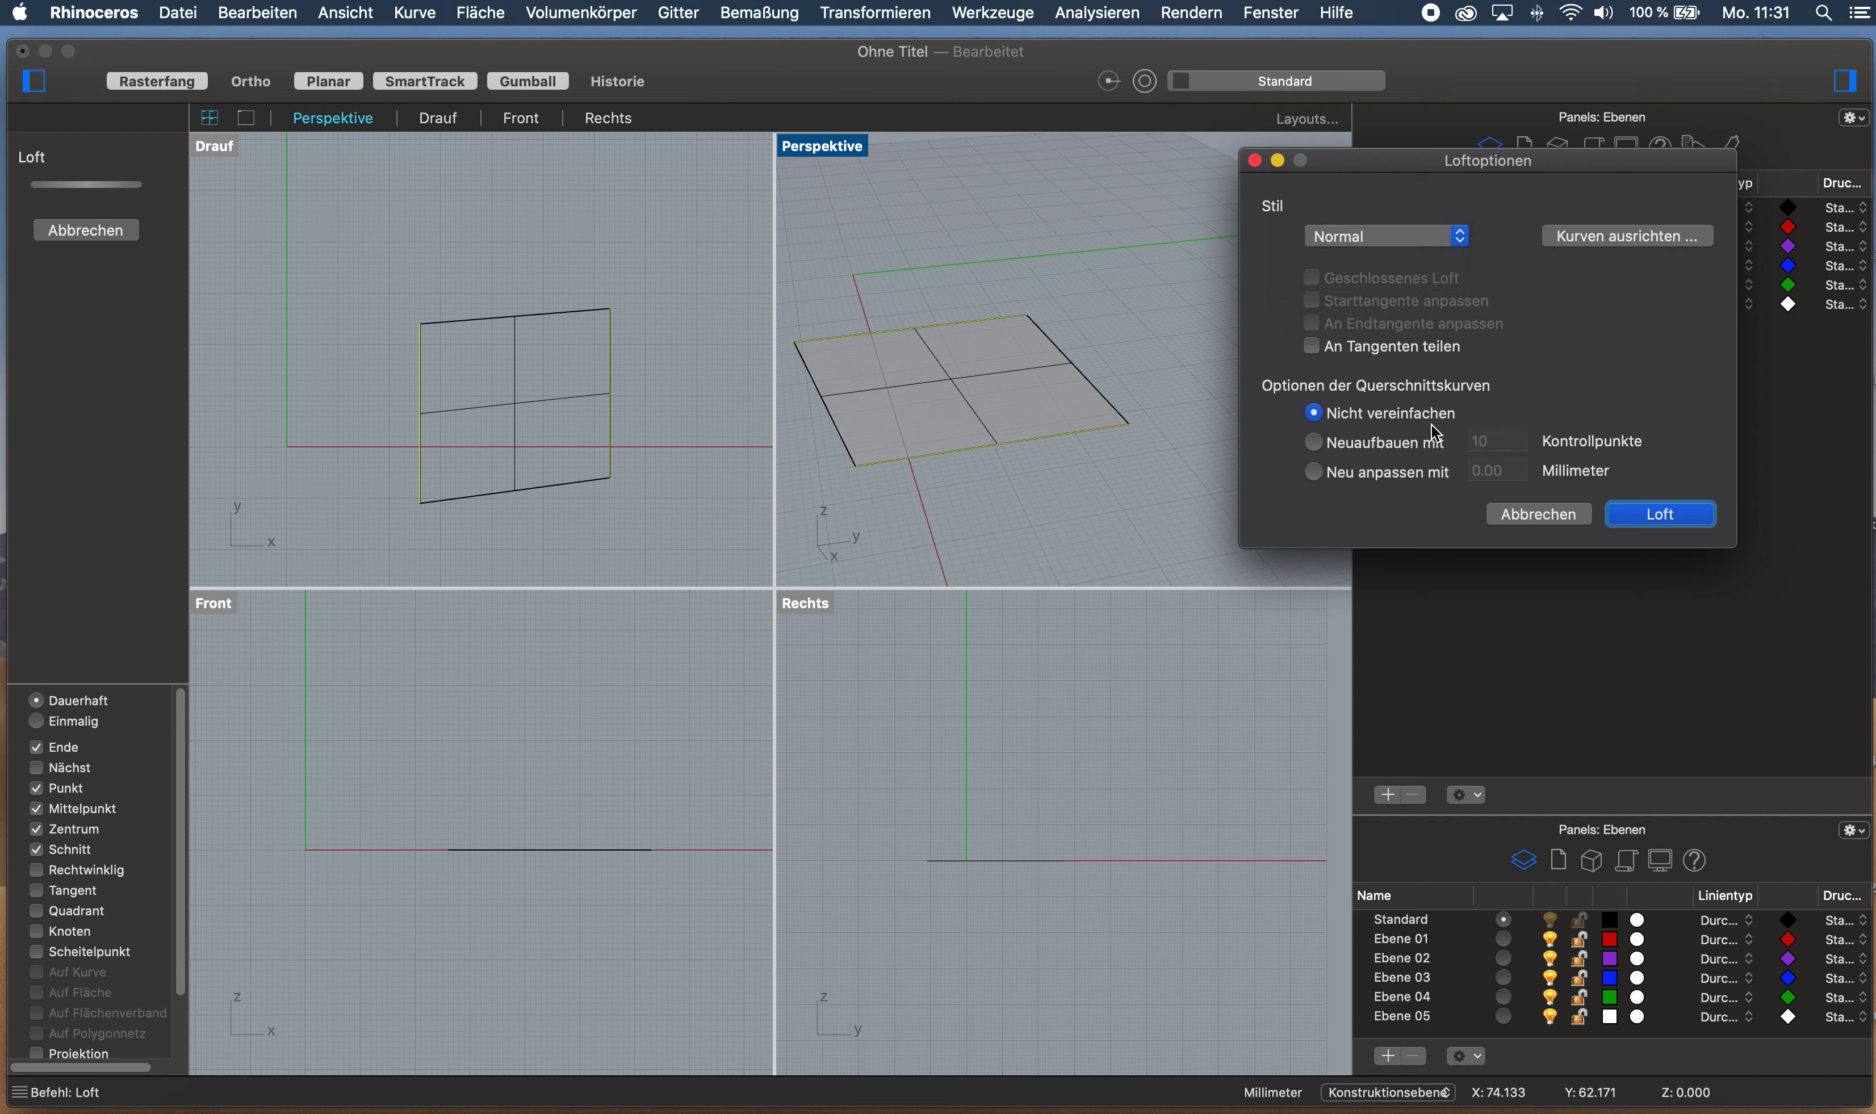
click(1673, 520)
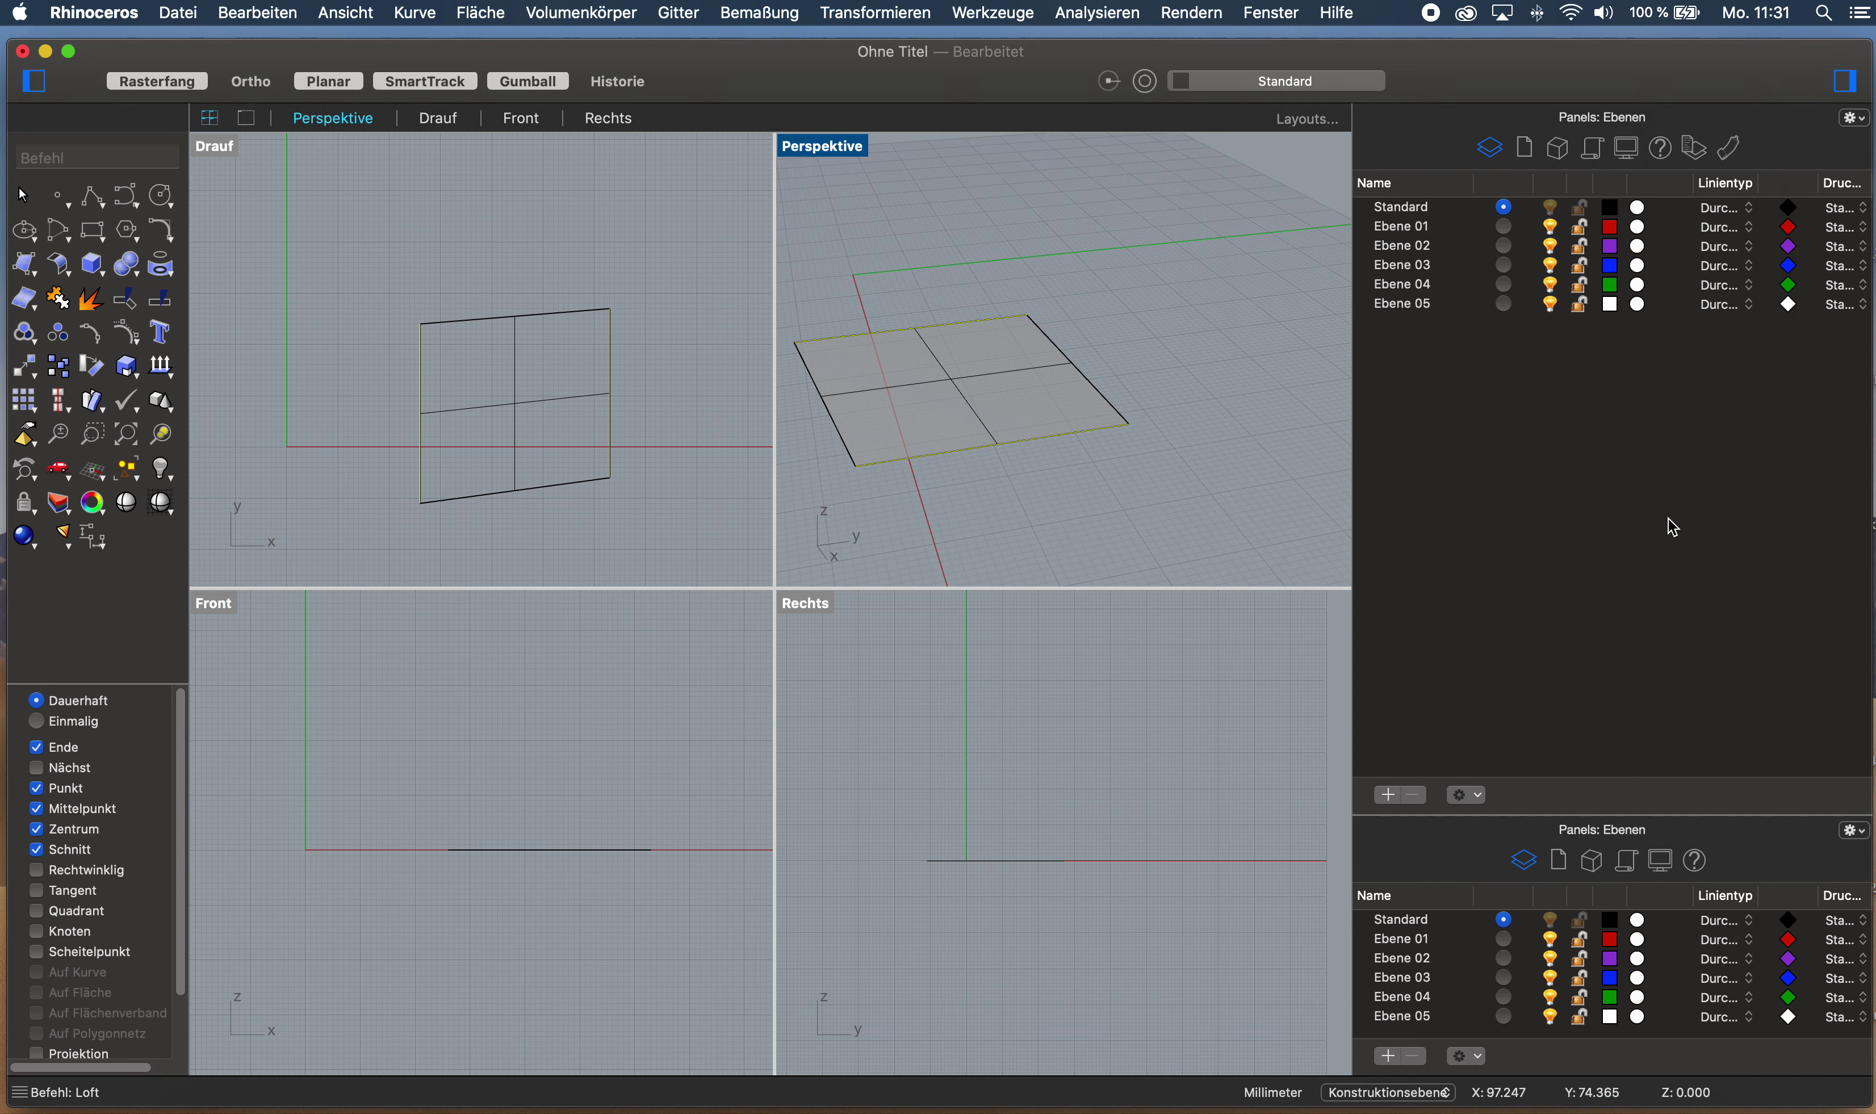
Examine the lofted surface in the Perspektive view from different angles and zoom levels, selecting it to check its extent
right_drag(1230, 360, 1030, 295)
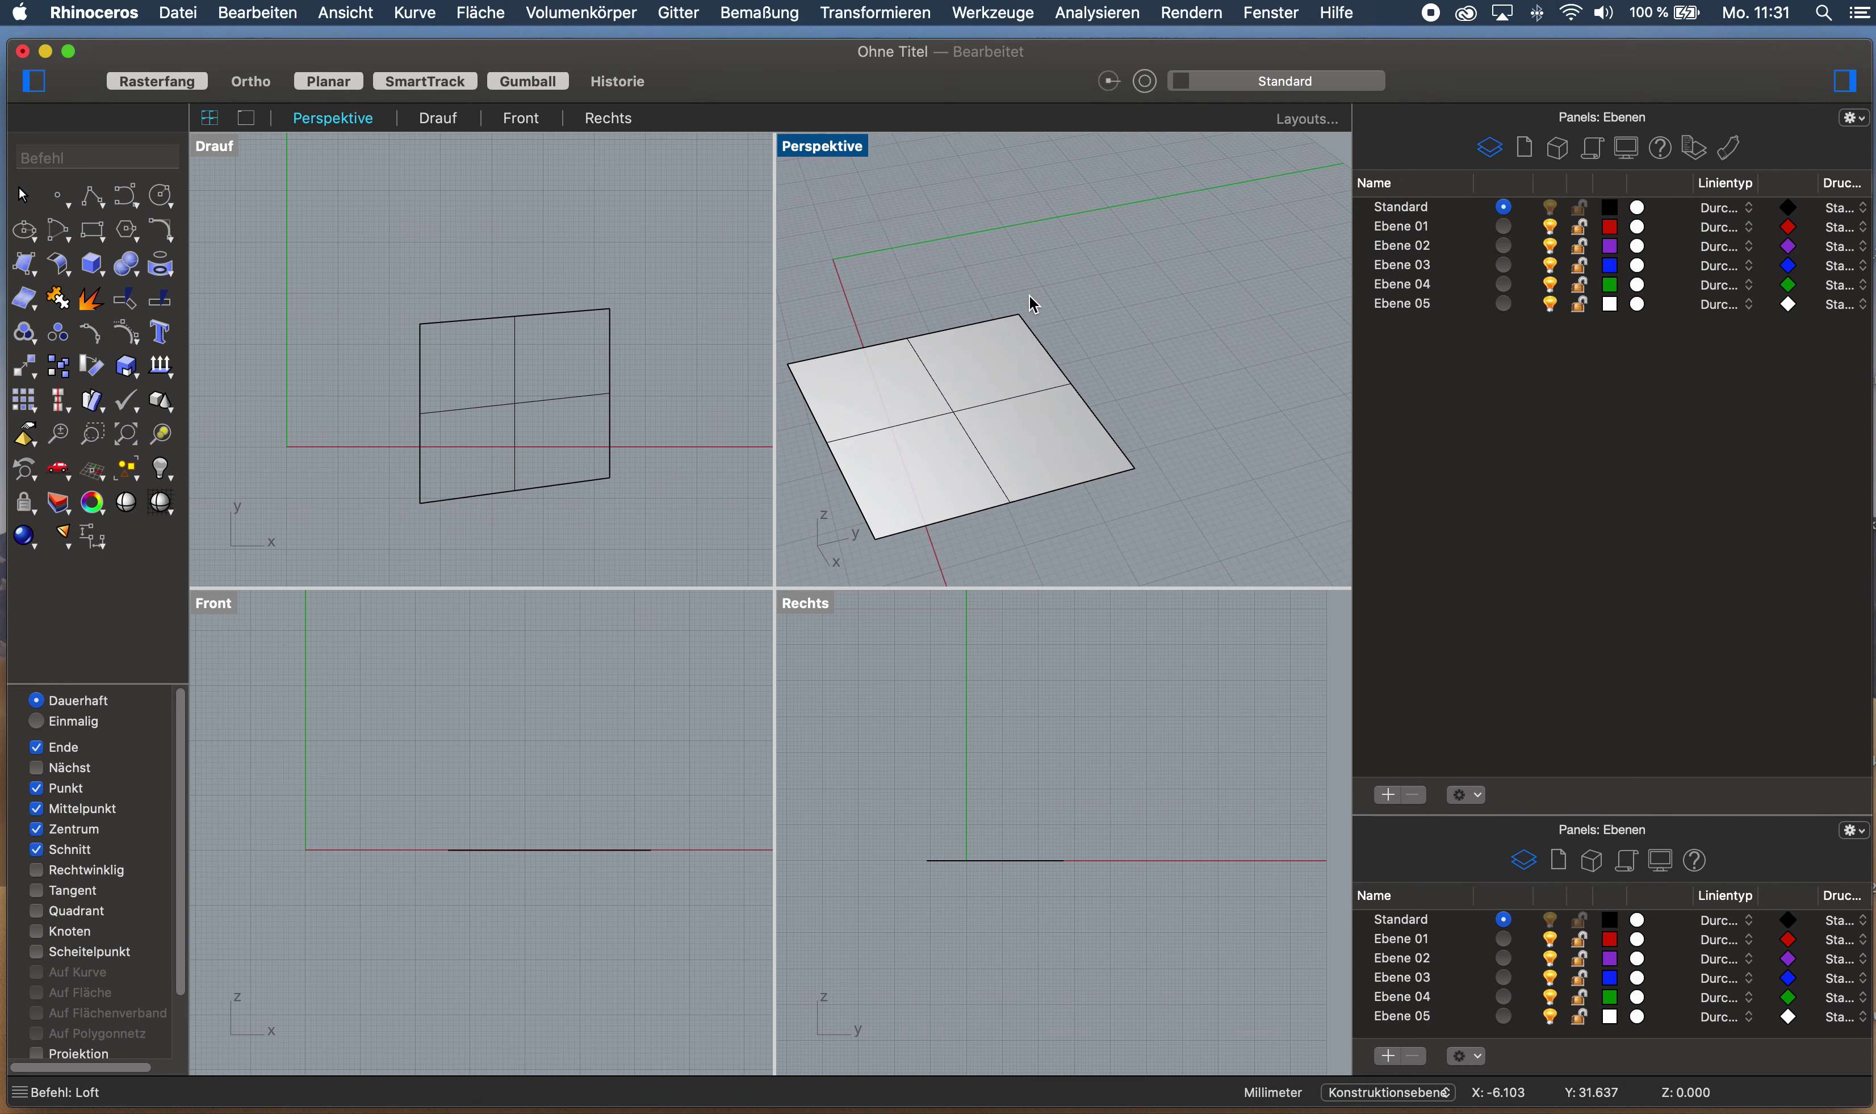
click(1026, 422)
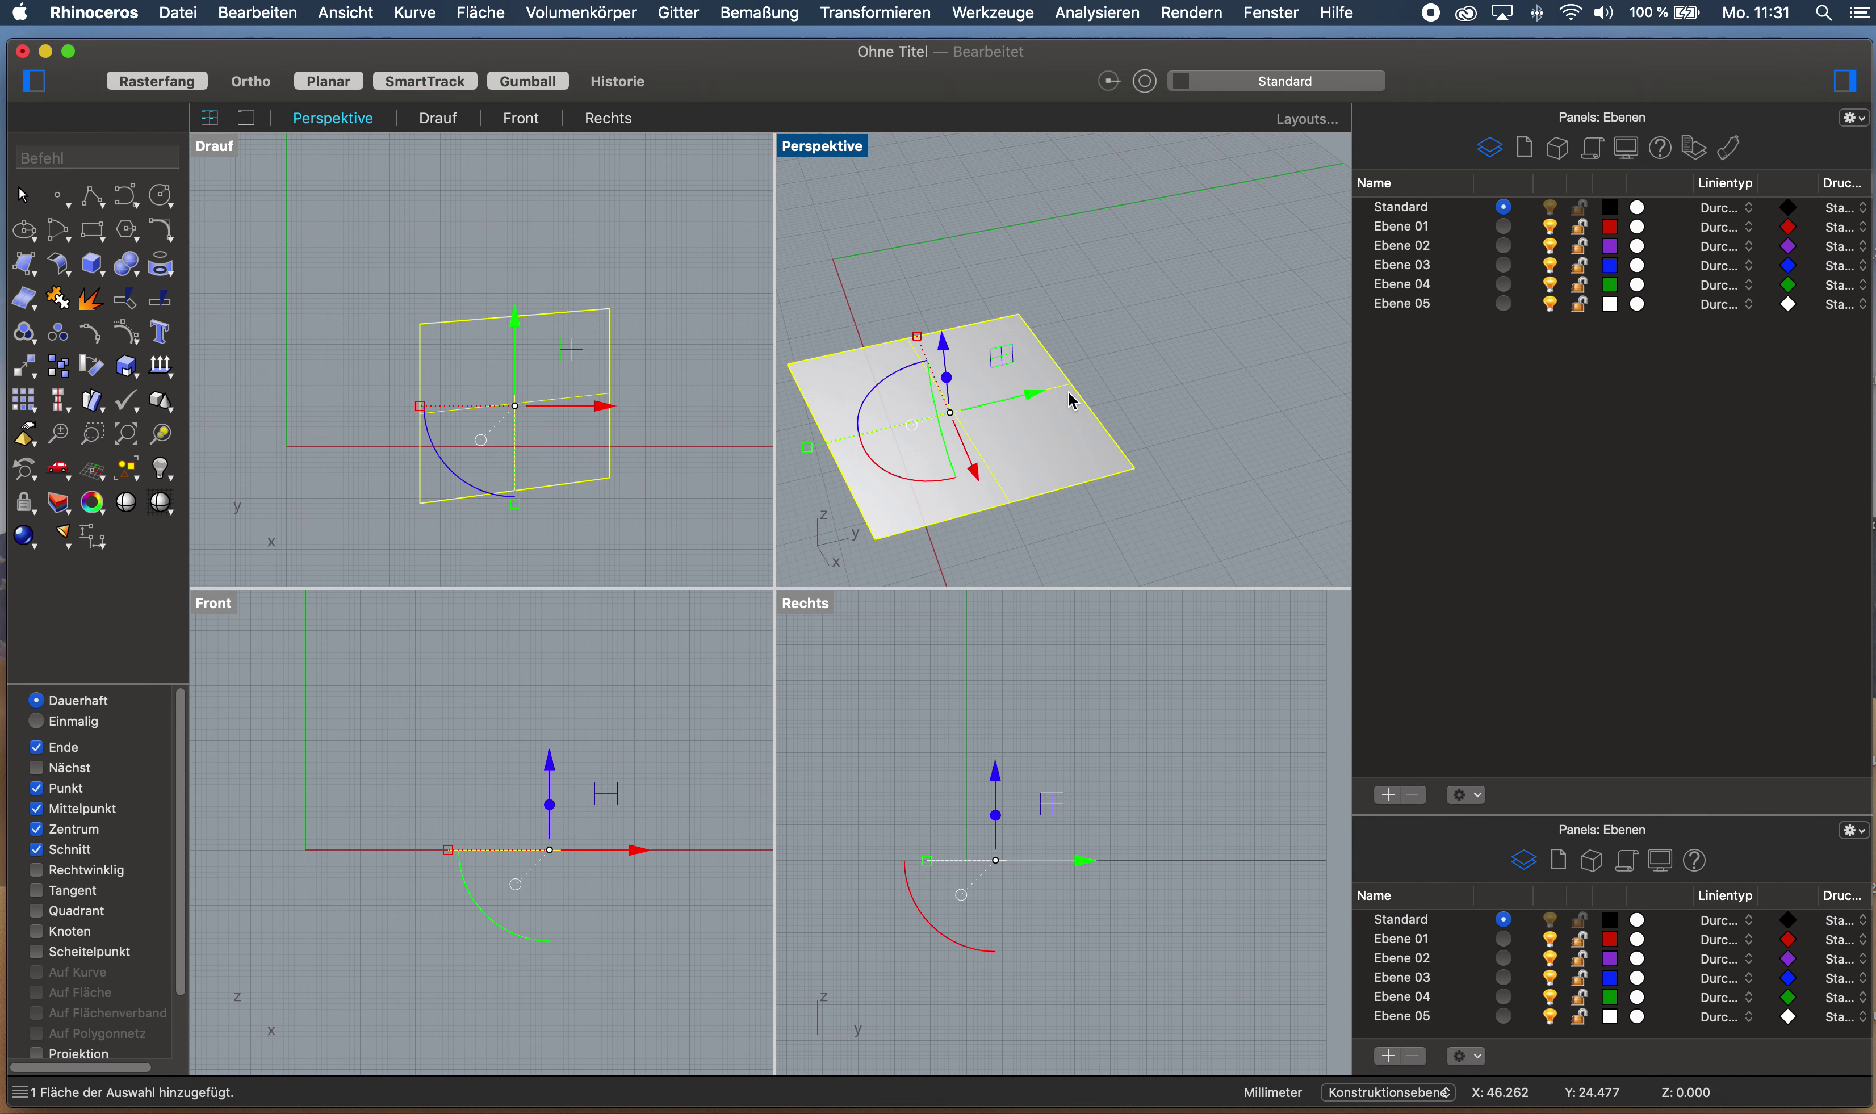
scroll(1070, 400, up, 2)
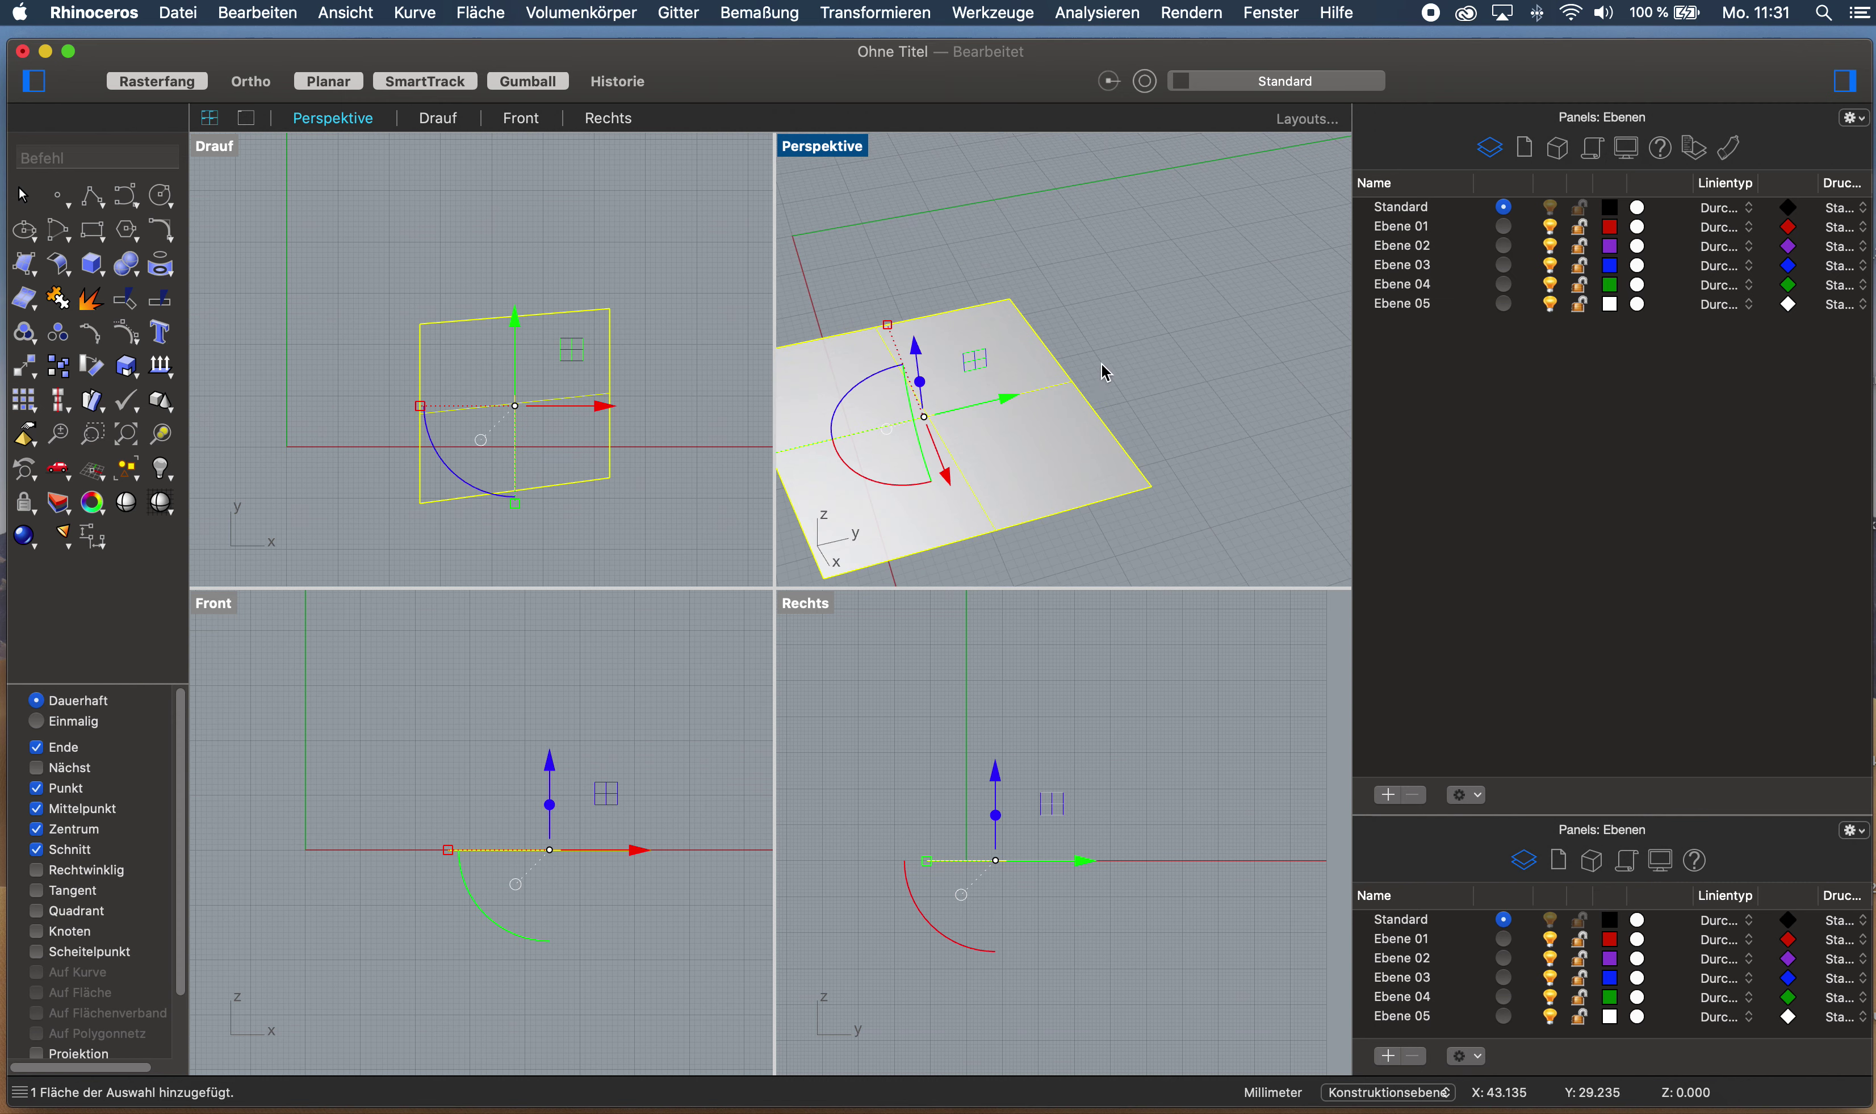
click(1150, 340)
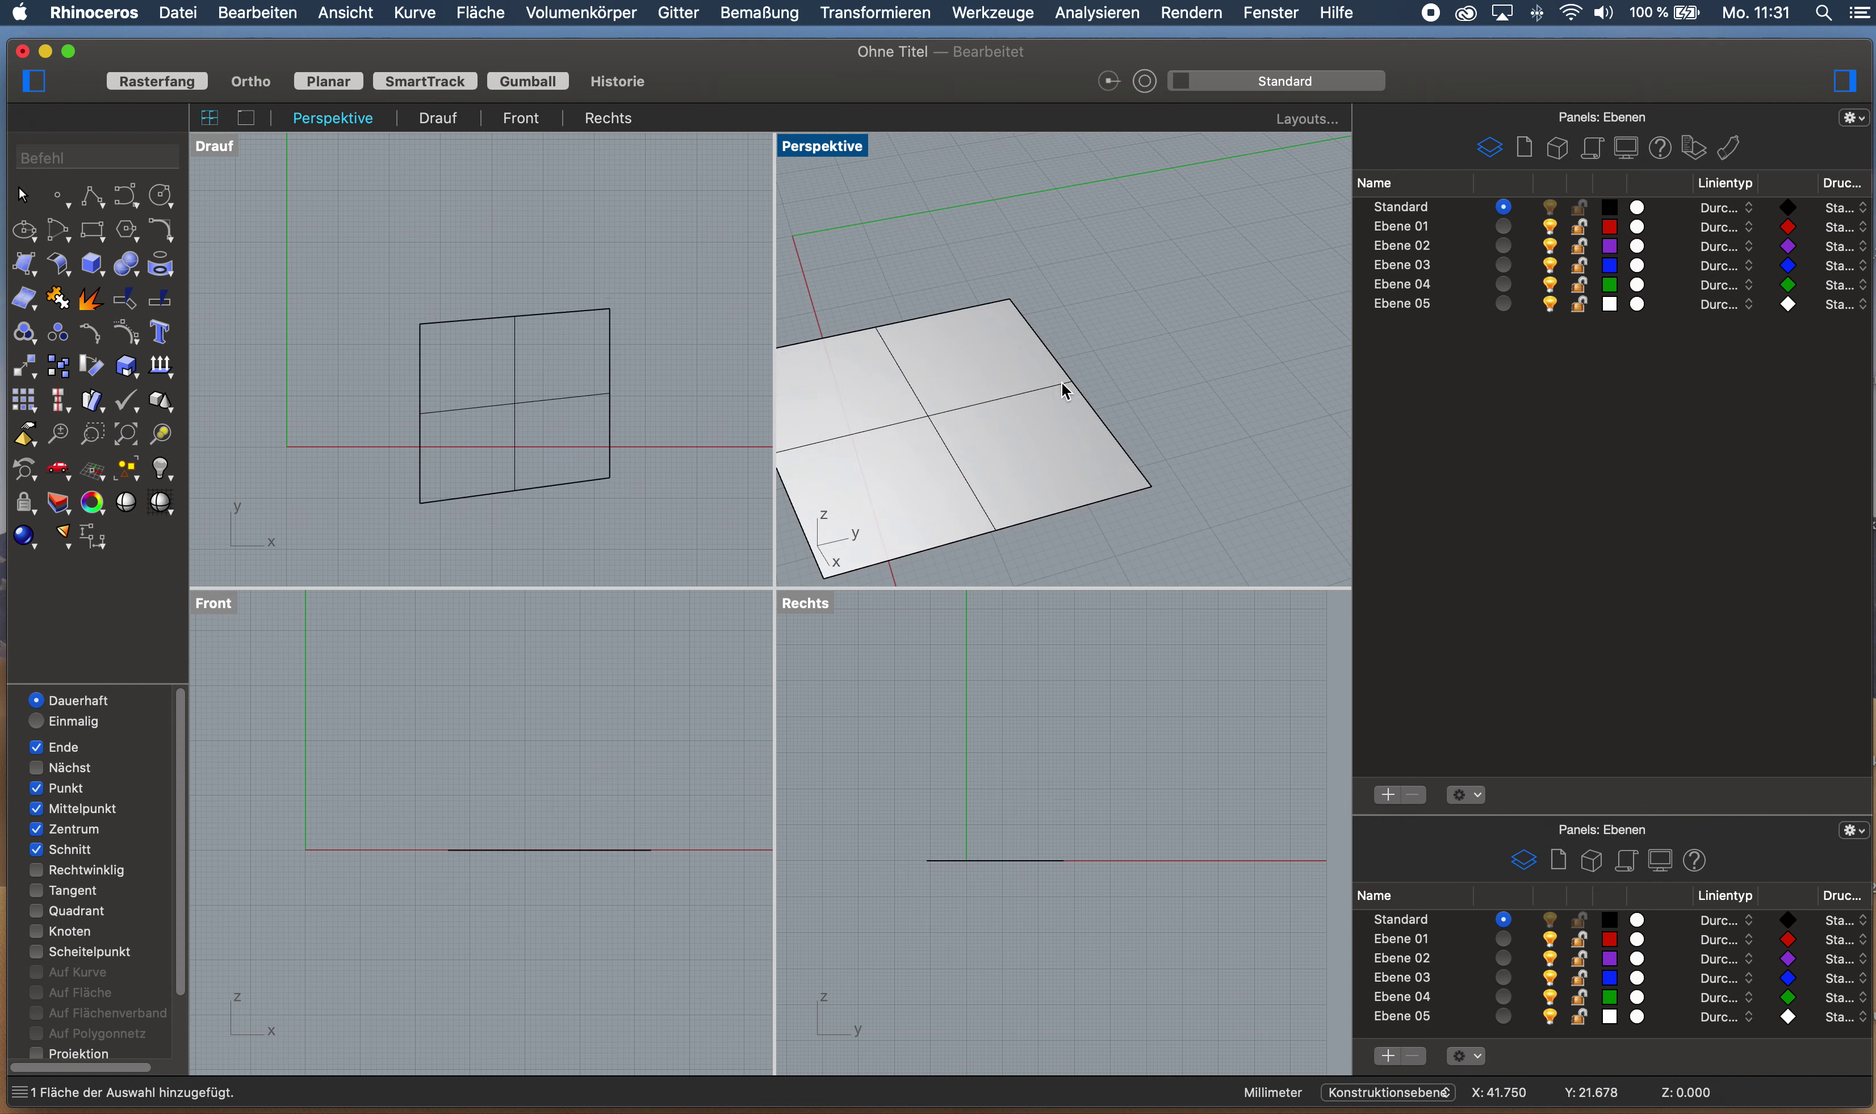
scroll(1050, 463, down, 3)
shift+right_drag(1050, 463, 1125, 421)
click(1127, 423)
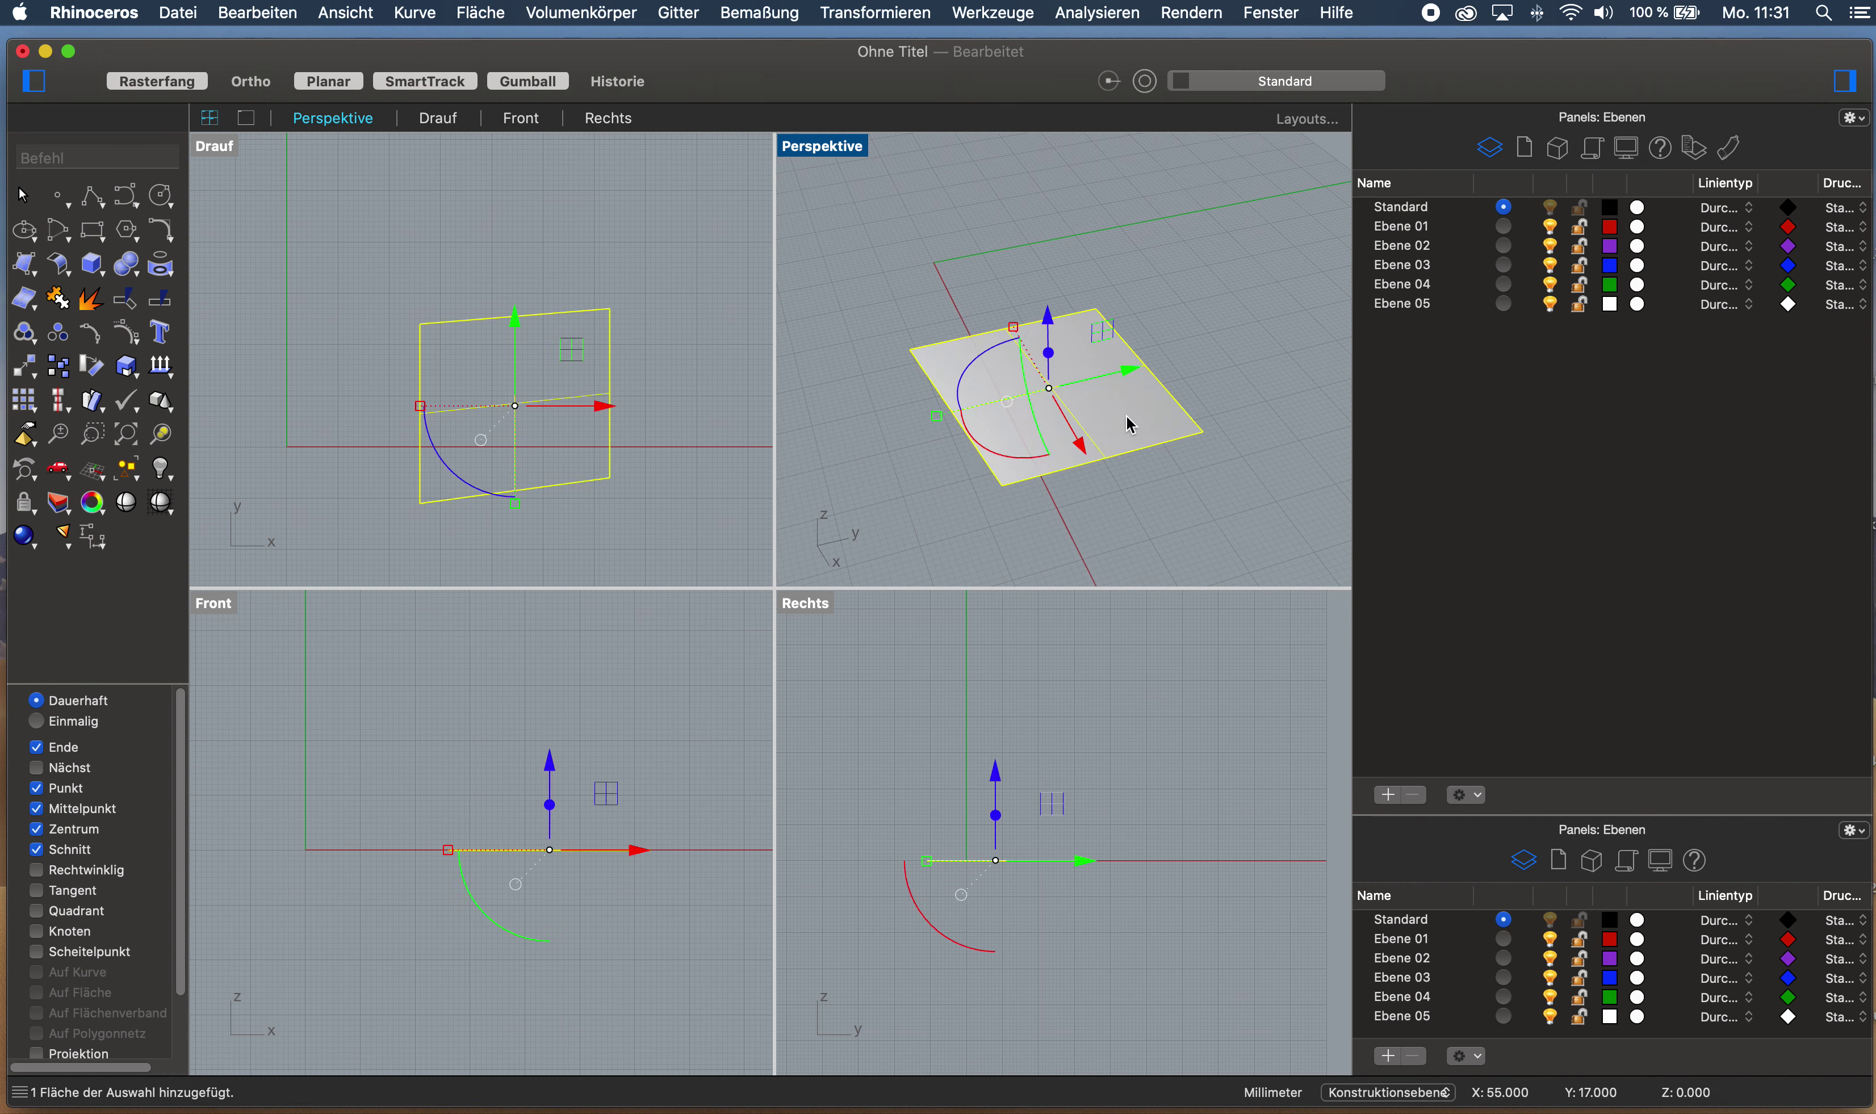
shift+right_drag(1159, 444, 1120, 454)
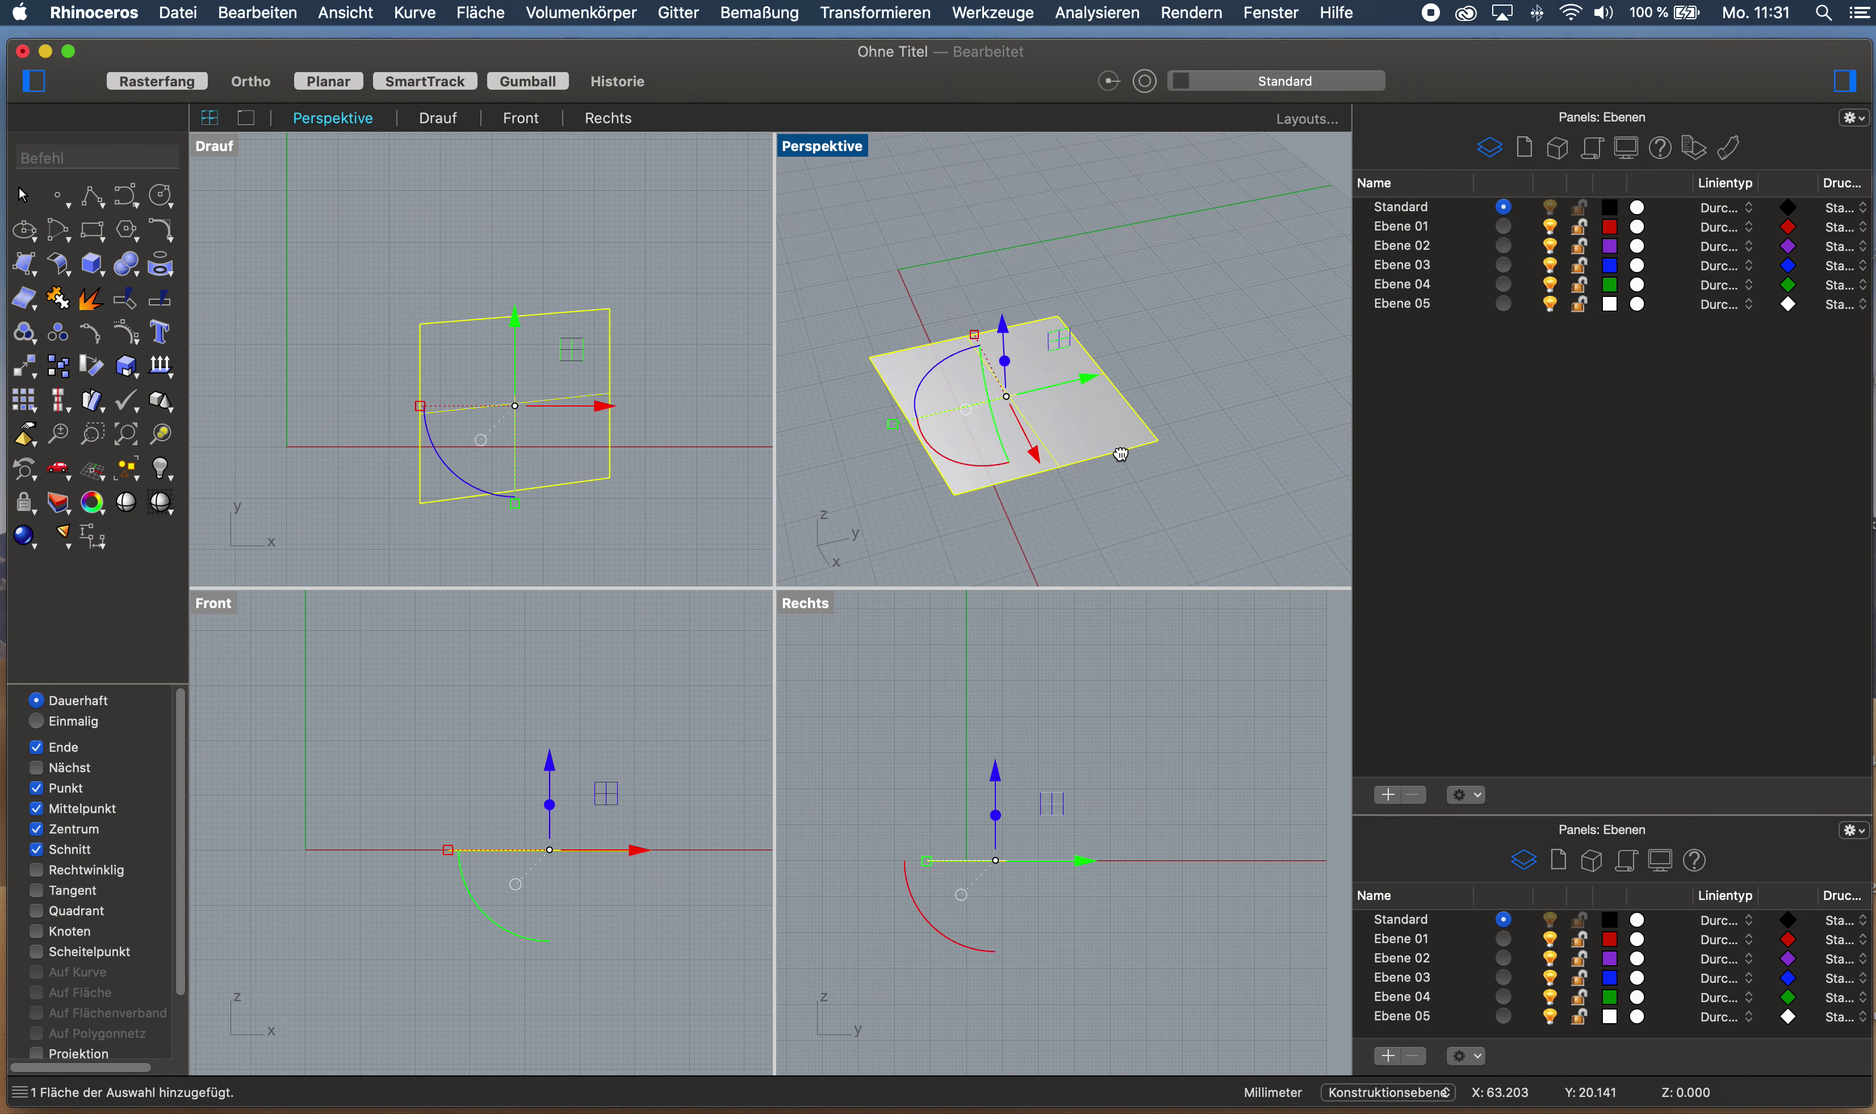
click(1151, 481)
Move the lofted surface along the Y axis, clear of its two source lines, and deselect it
click(1050, 415)
shift+right_drag(1130, 344, 1006, 342)
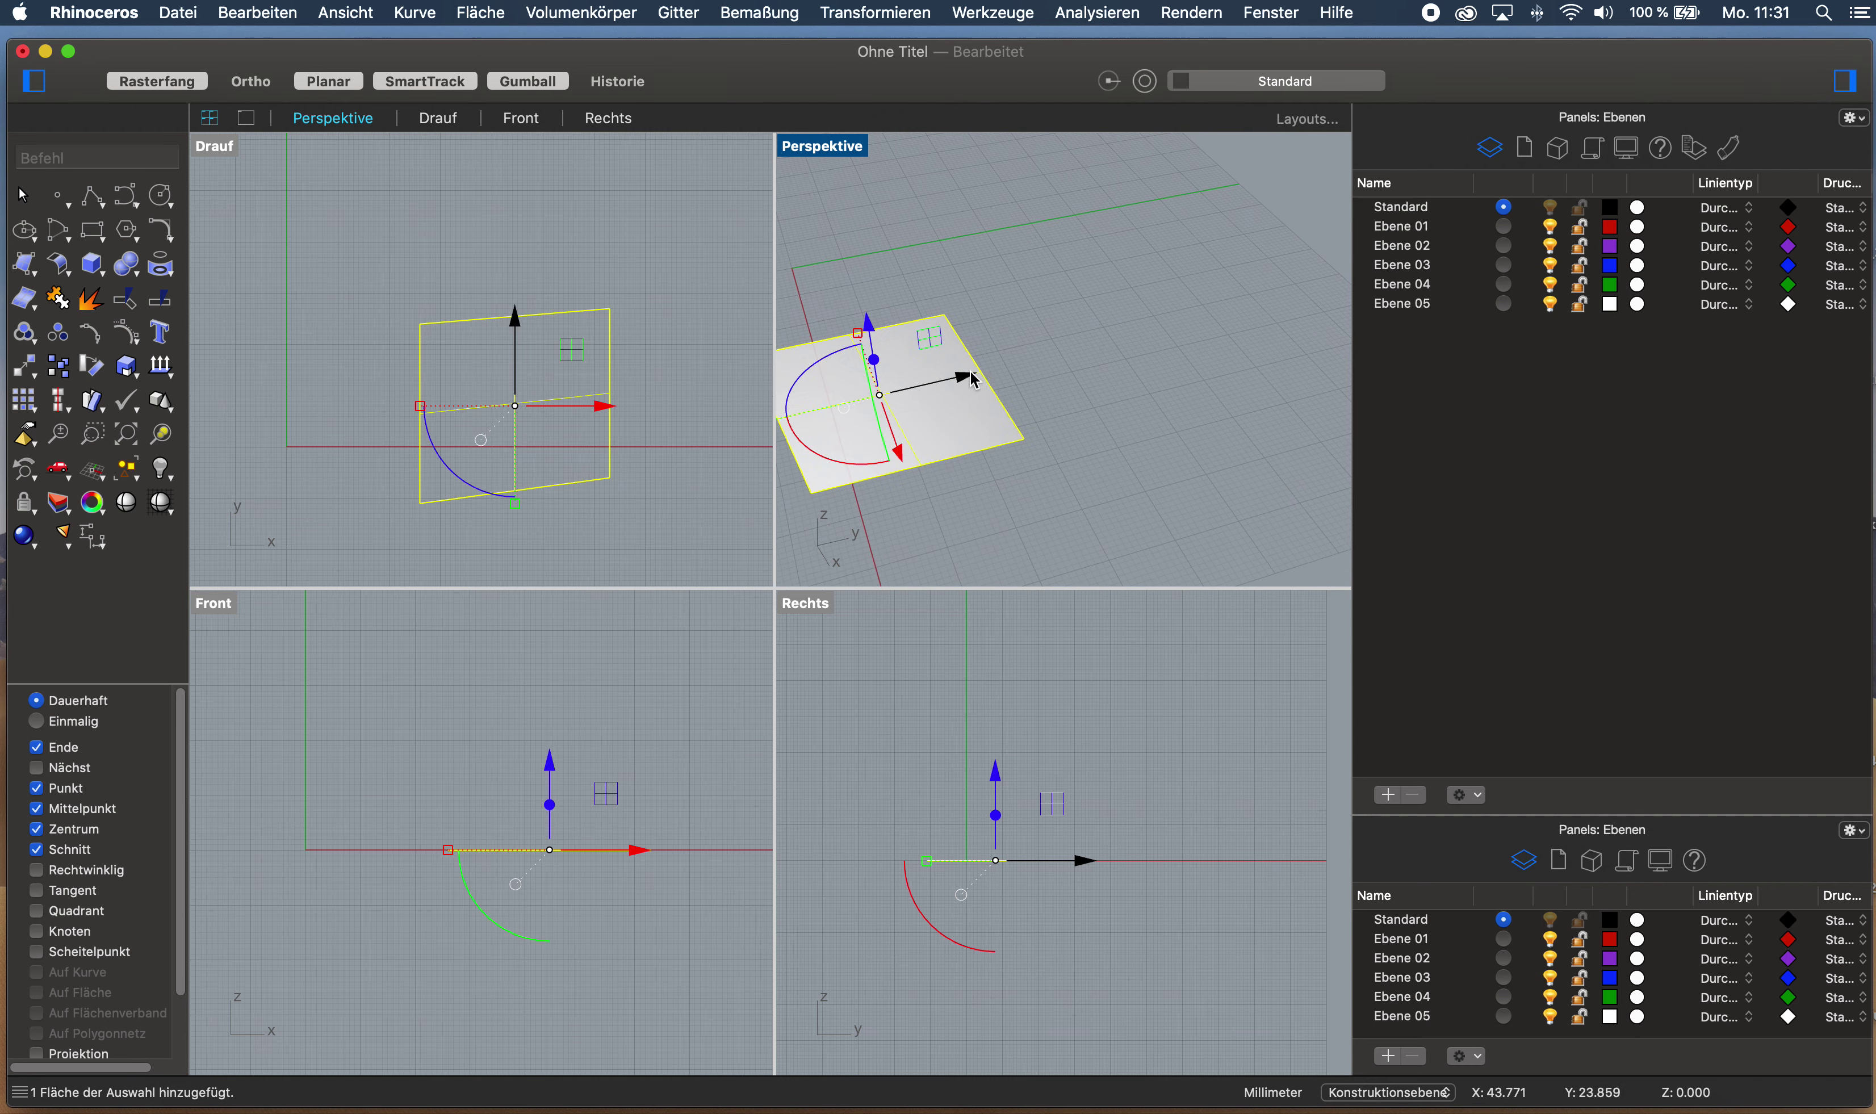
drag(965, 377, 1294, 302)
click(1142, 490)
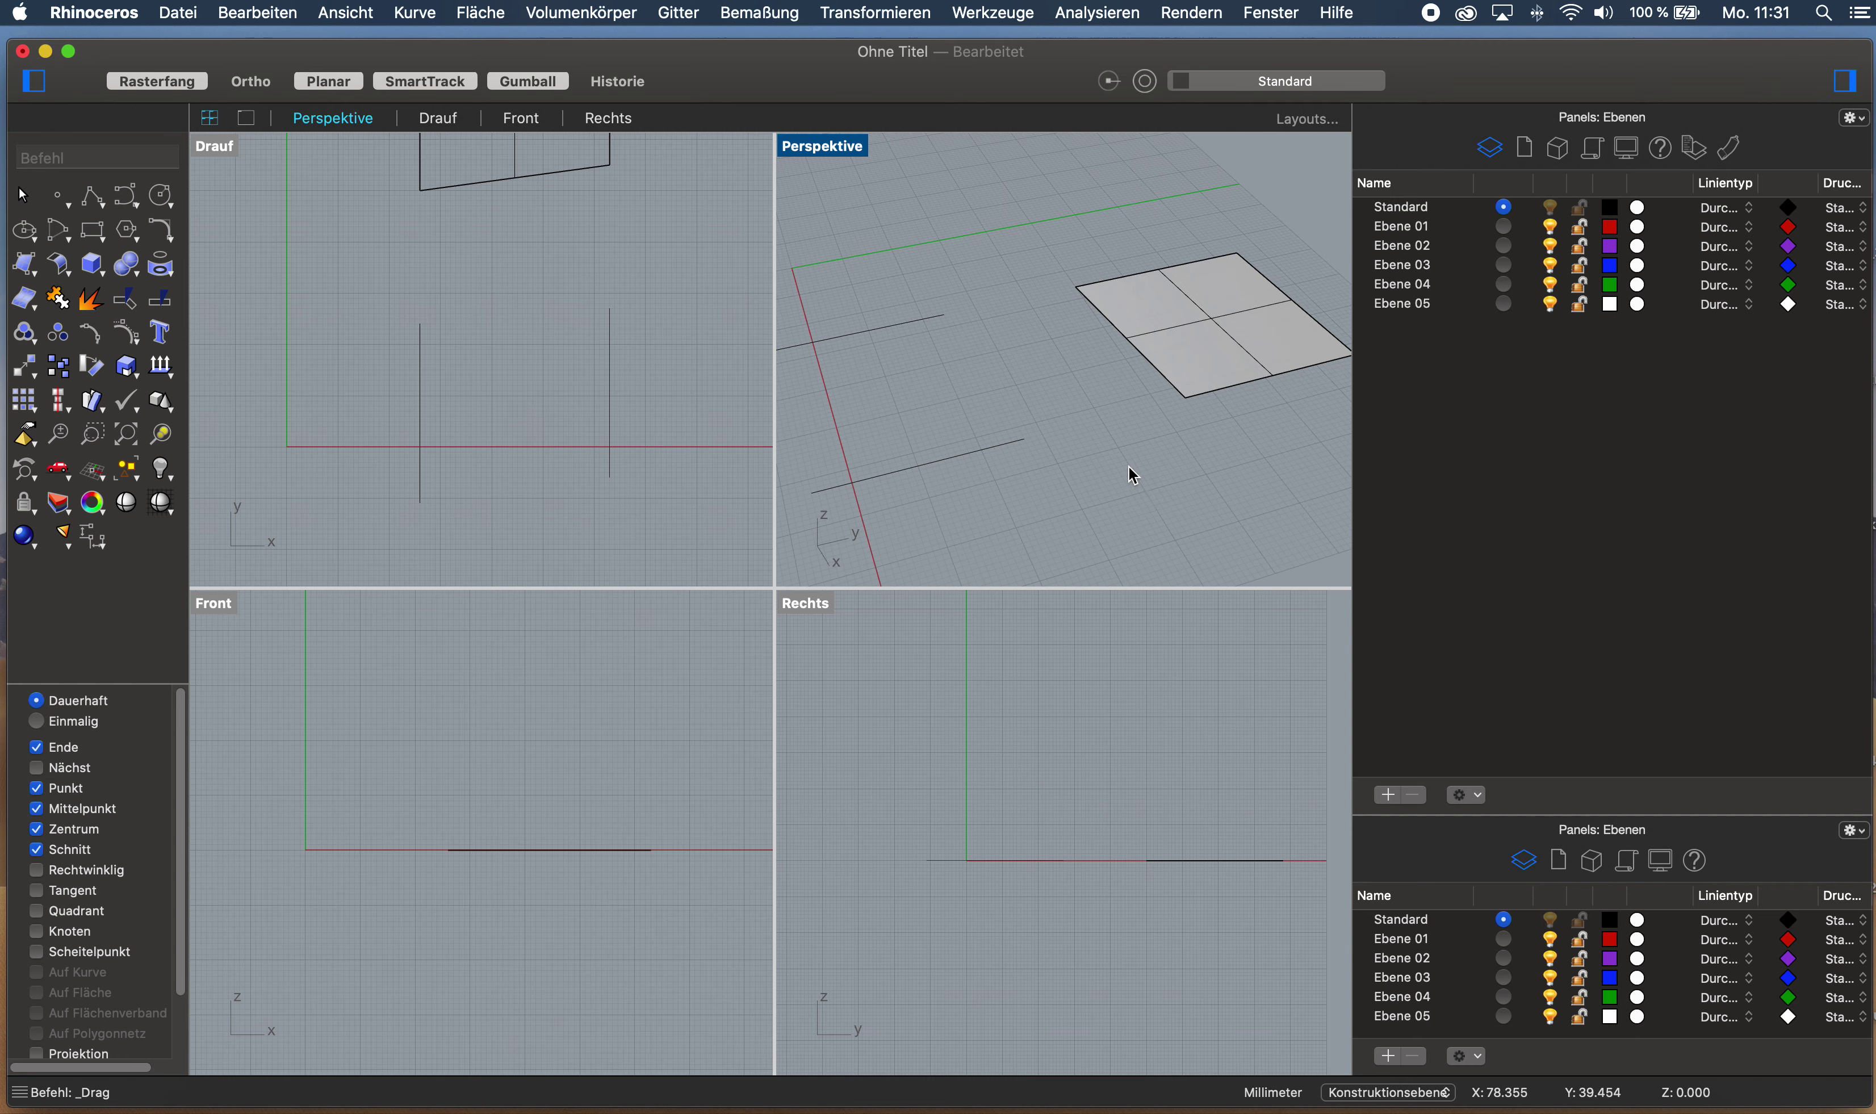
Draw an S-shaped degree 3 curve through five control points in the Drauf view, in the empty area beside the straight lines
scroll(1130, 472, left, 3)
drag(1080, 534, 1205, 519)
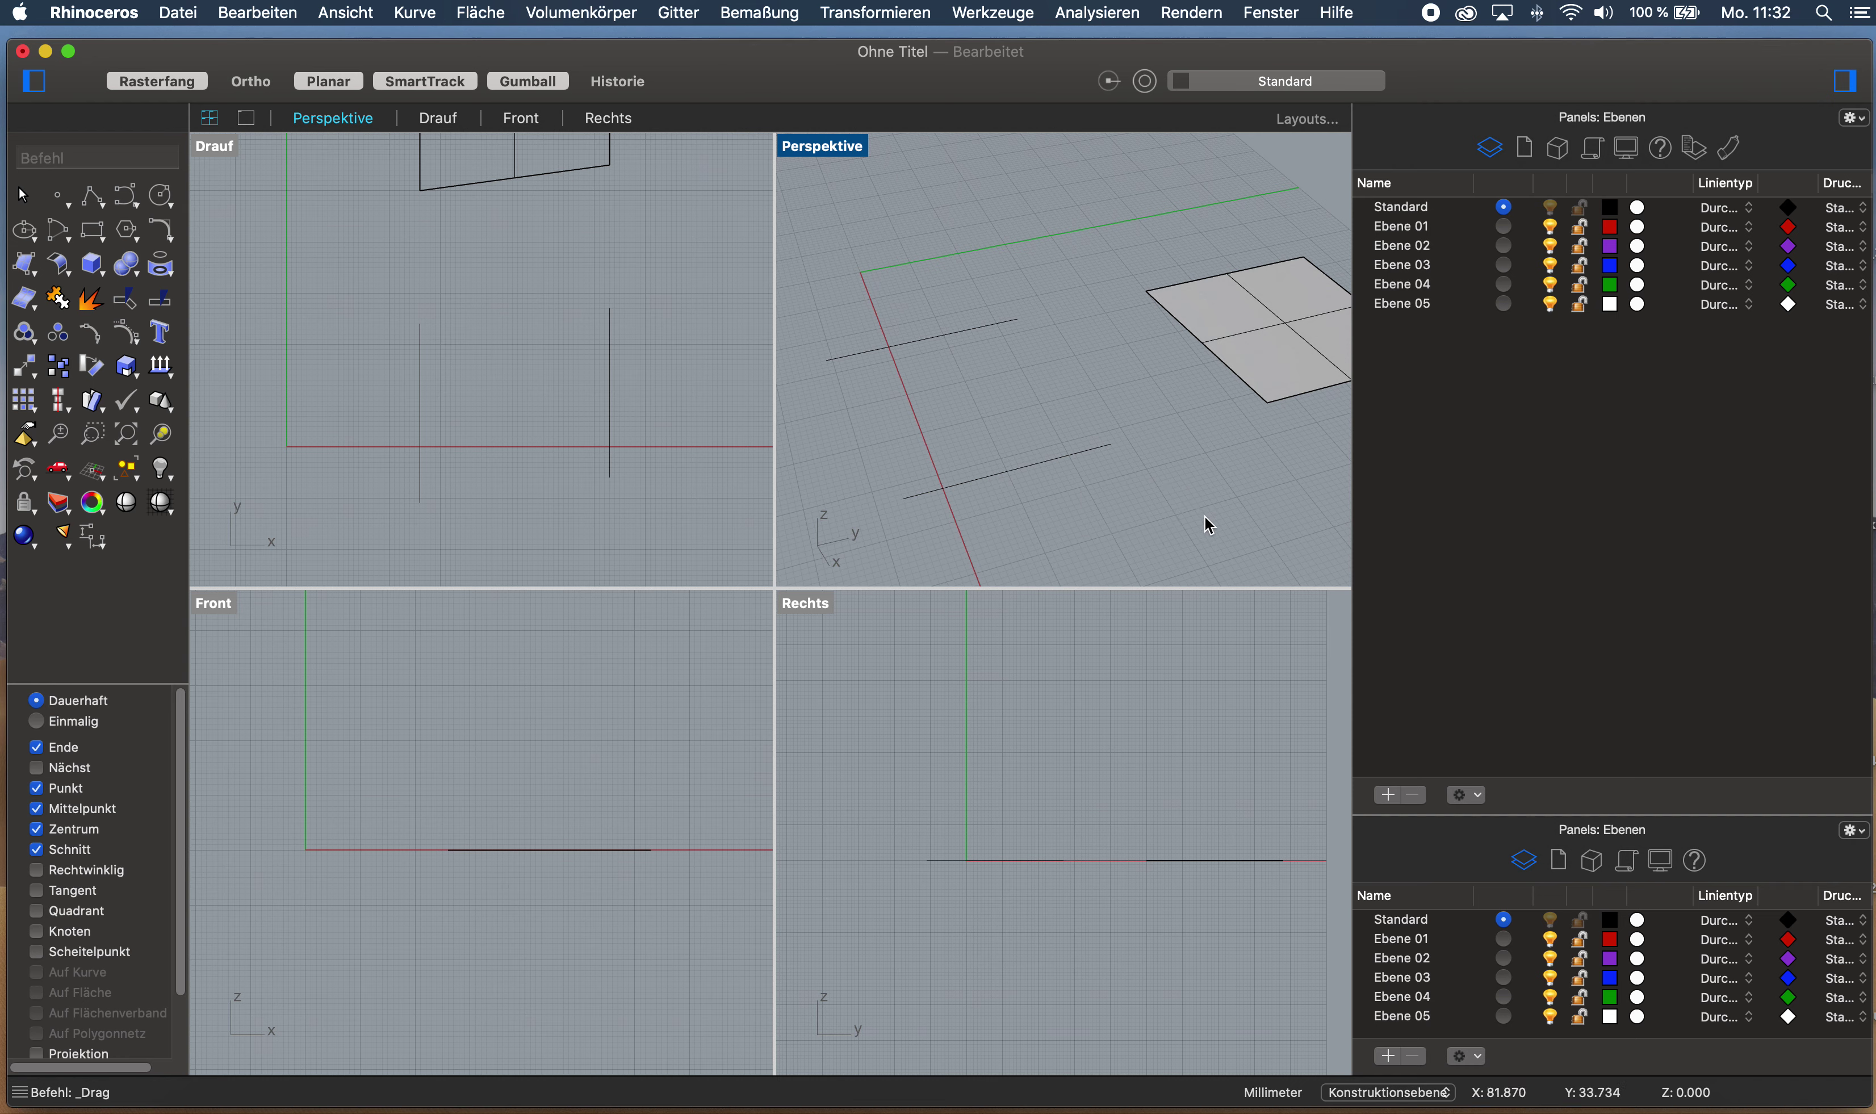
scroll(1204, 516, down, 5)
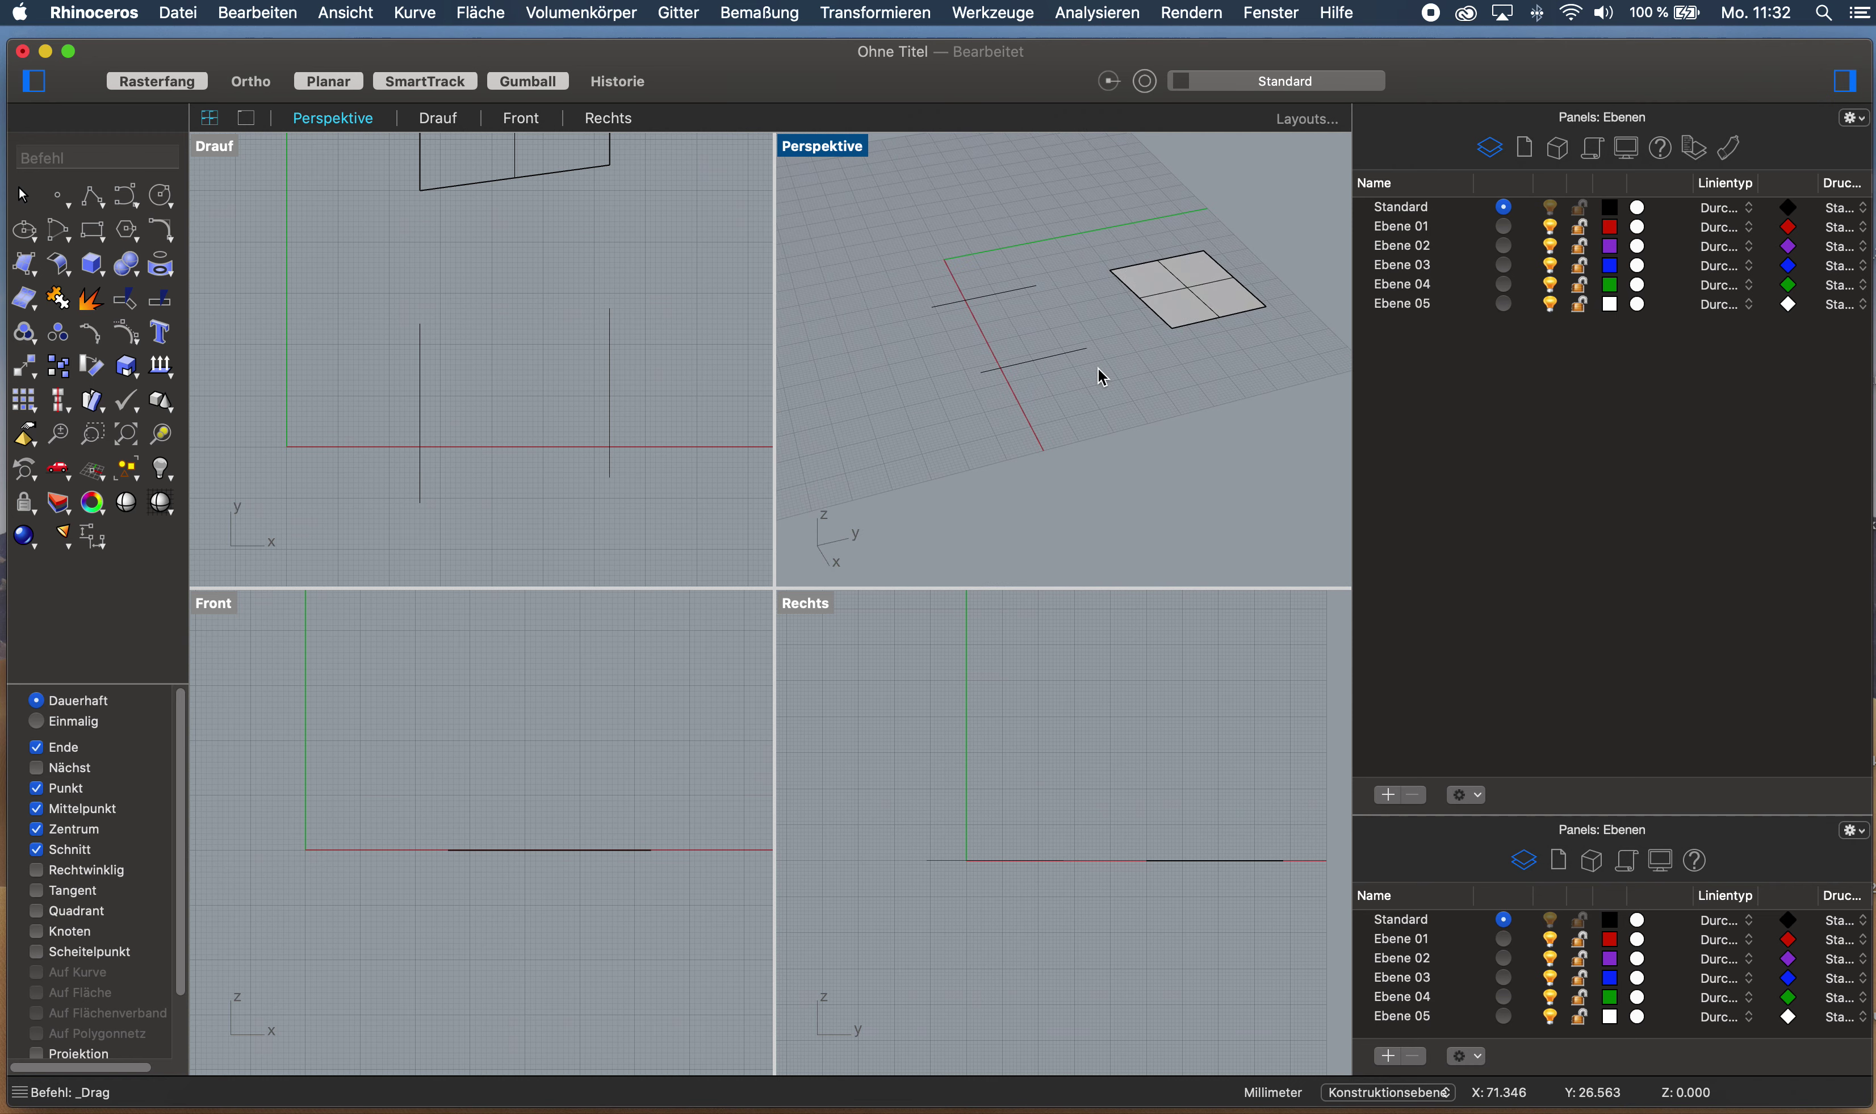
right_drag(695, 451, 339, 412)
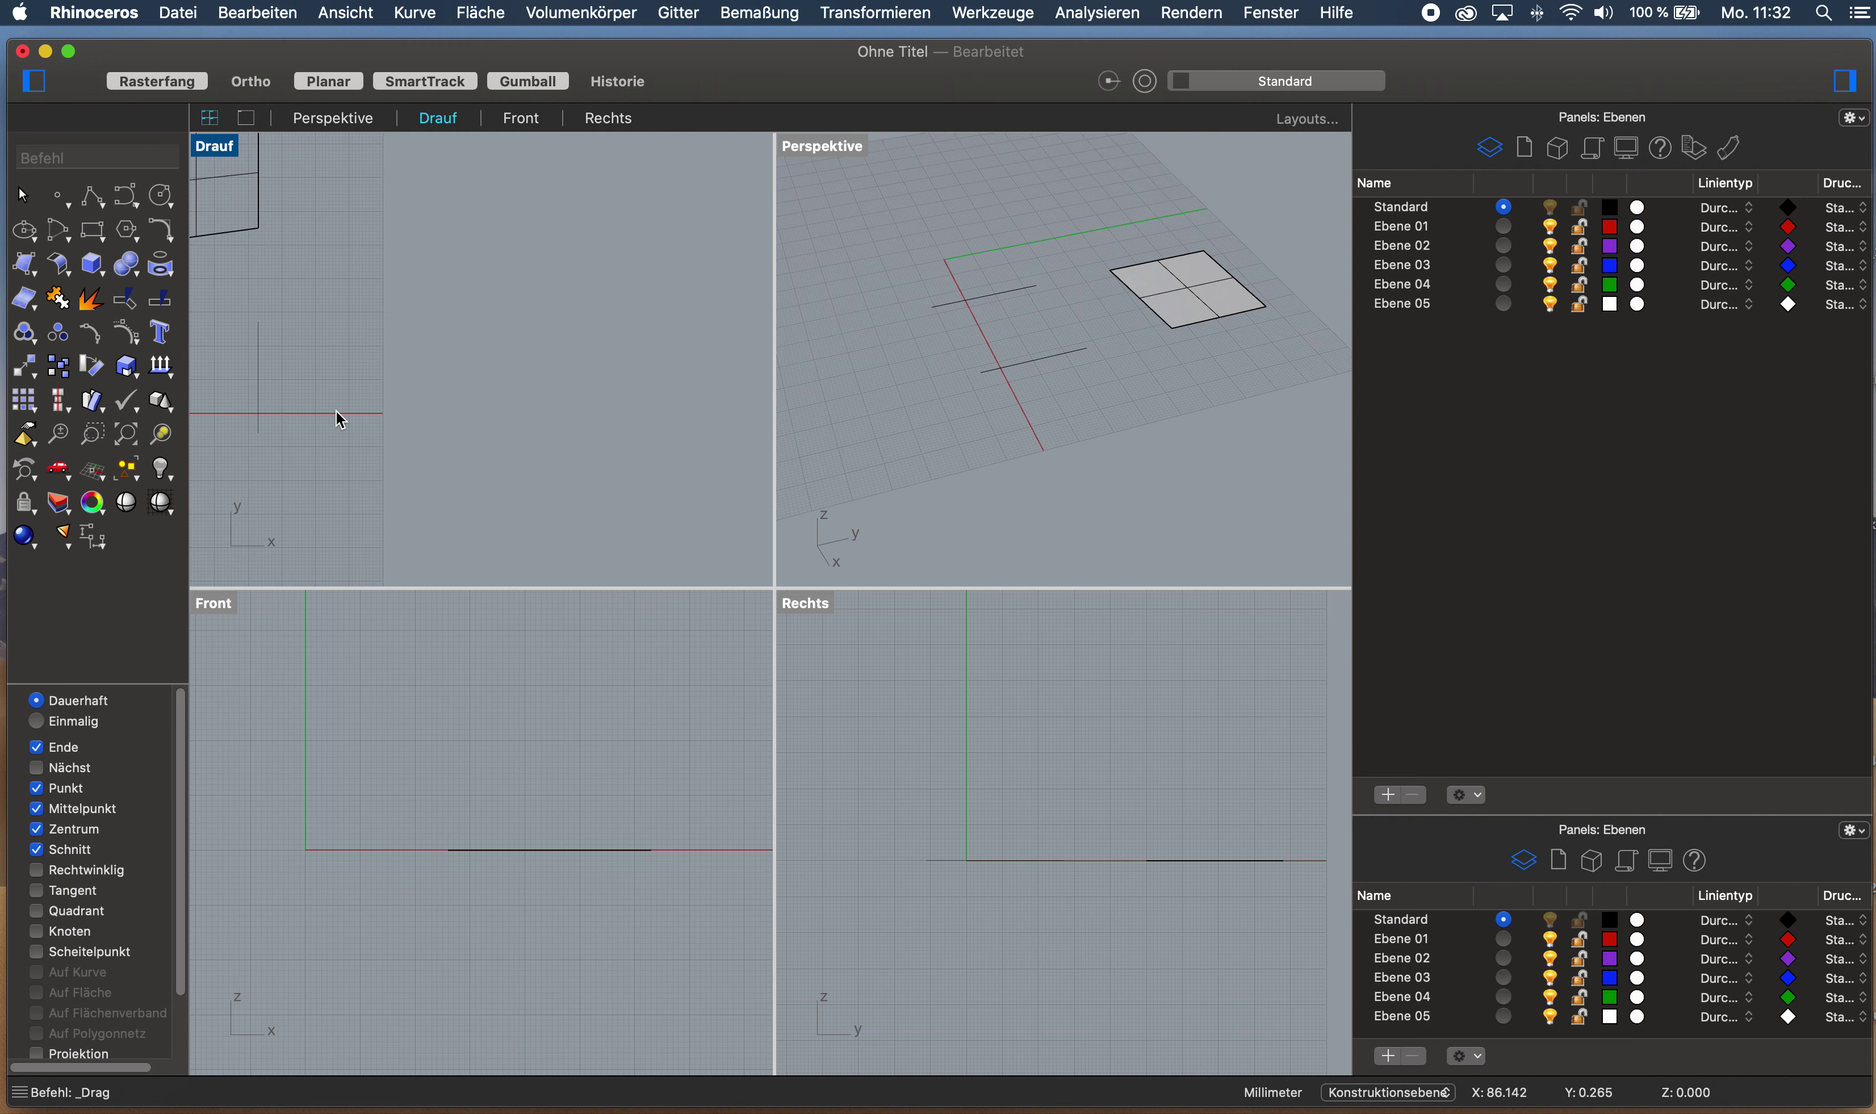
click(127, 190)
click(414, 315)
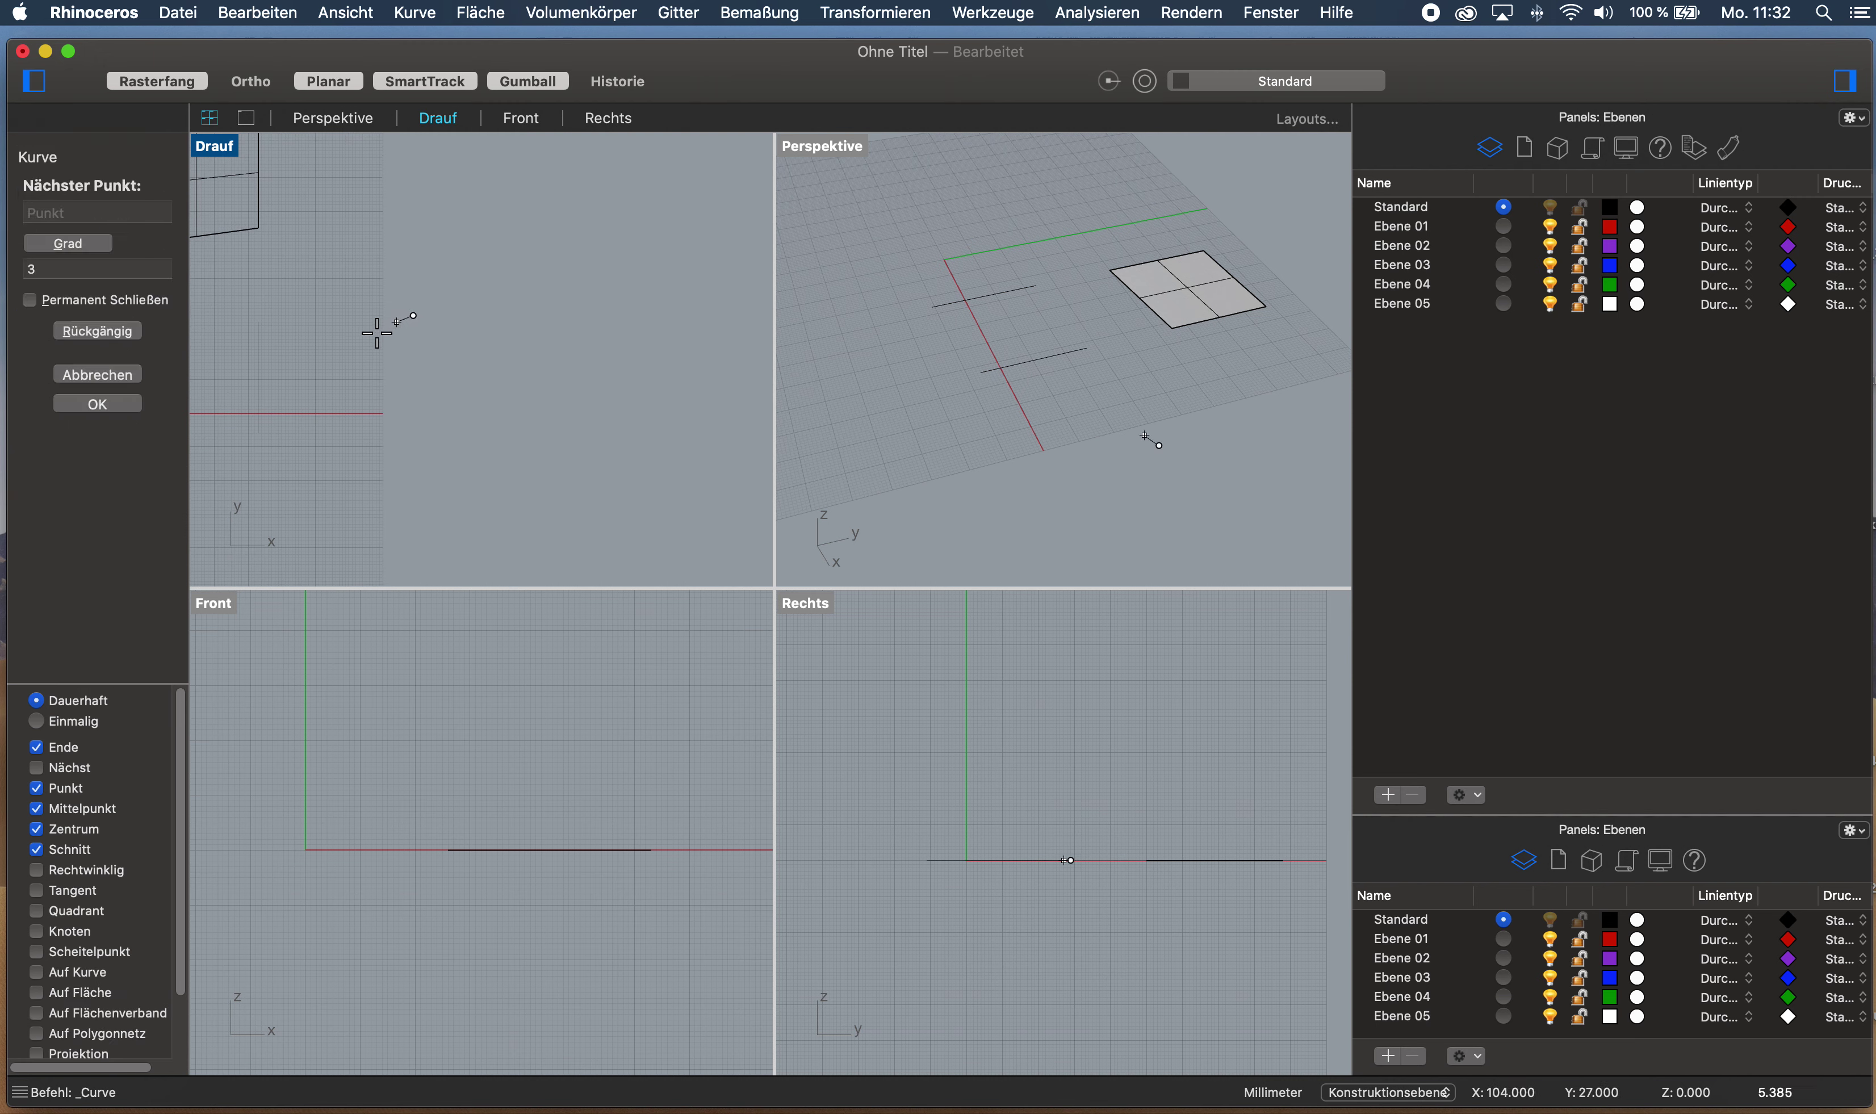
click(373, 349)
click(413, 396)
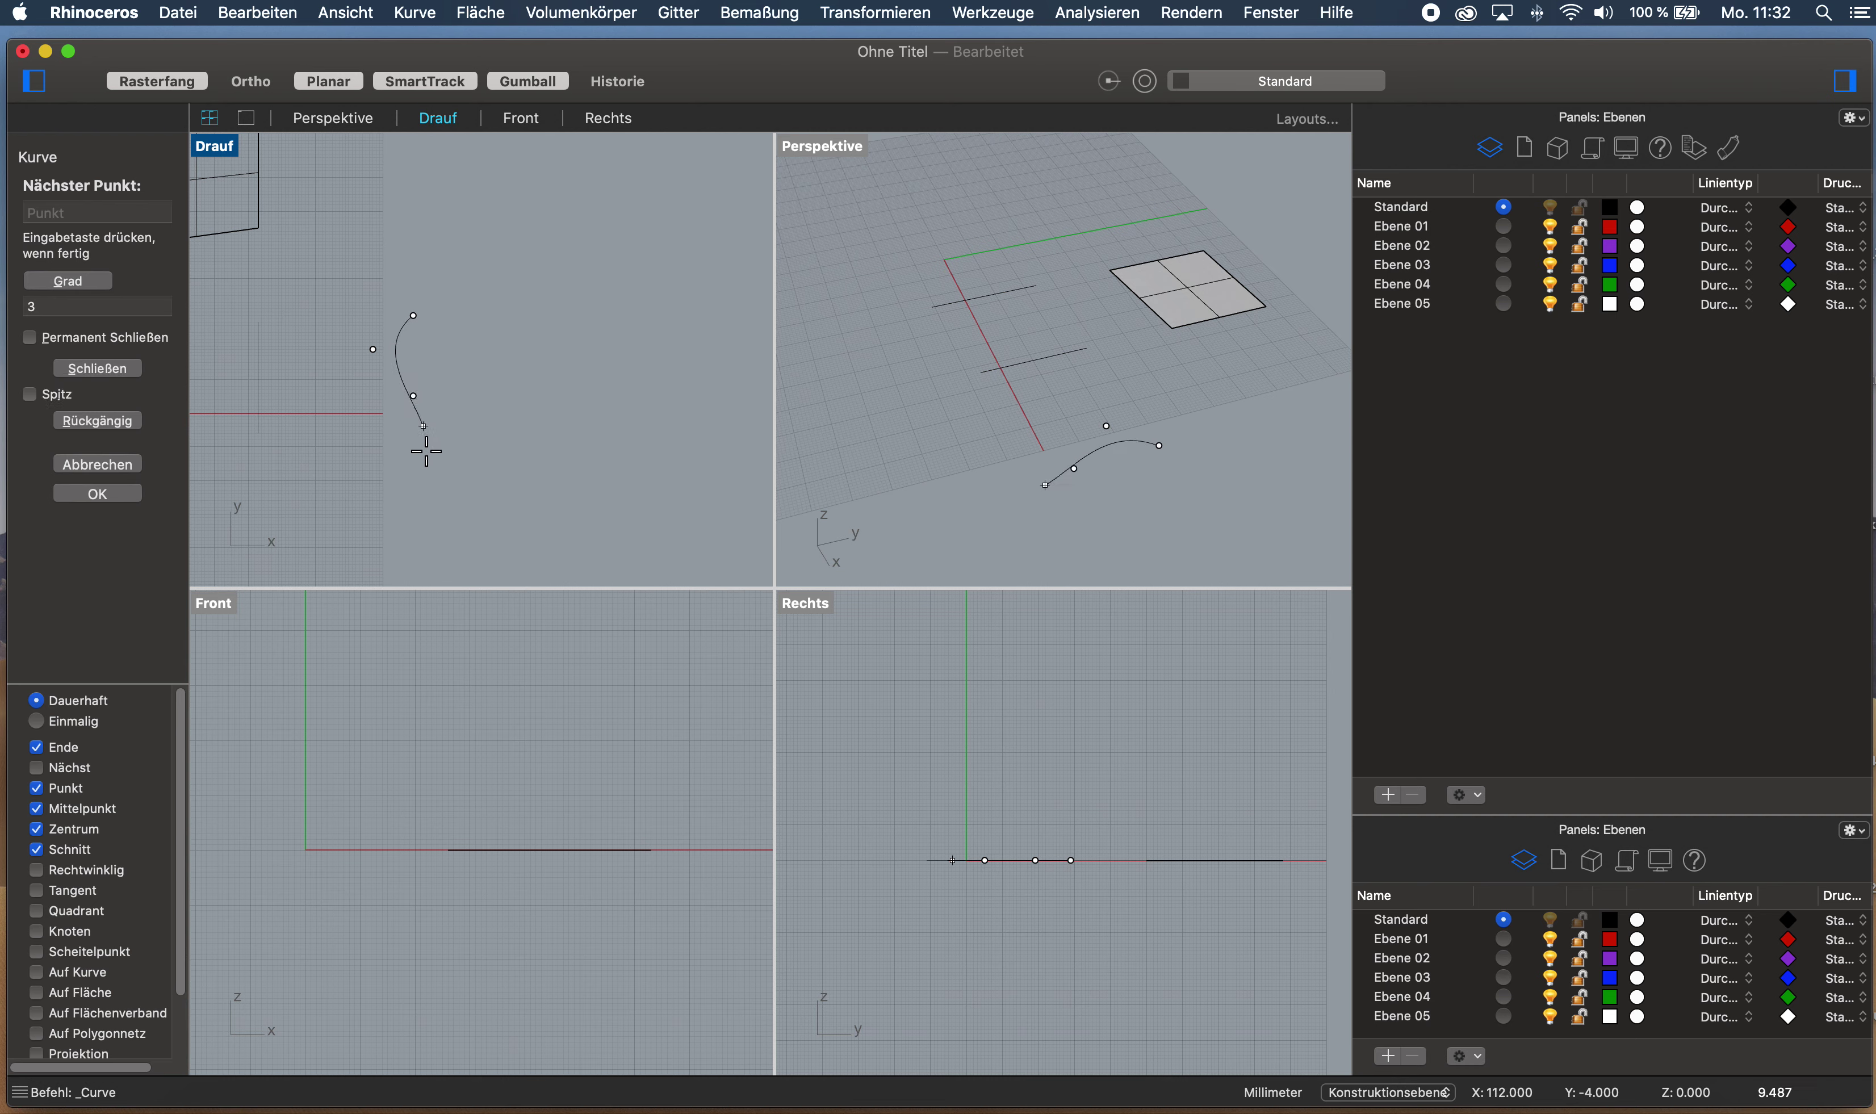
click(464, 461)
click(401, 499)
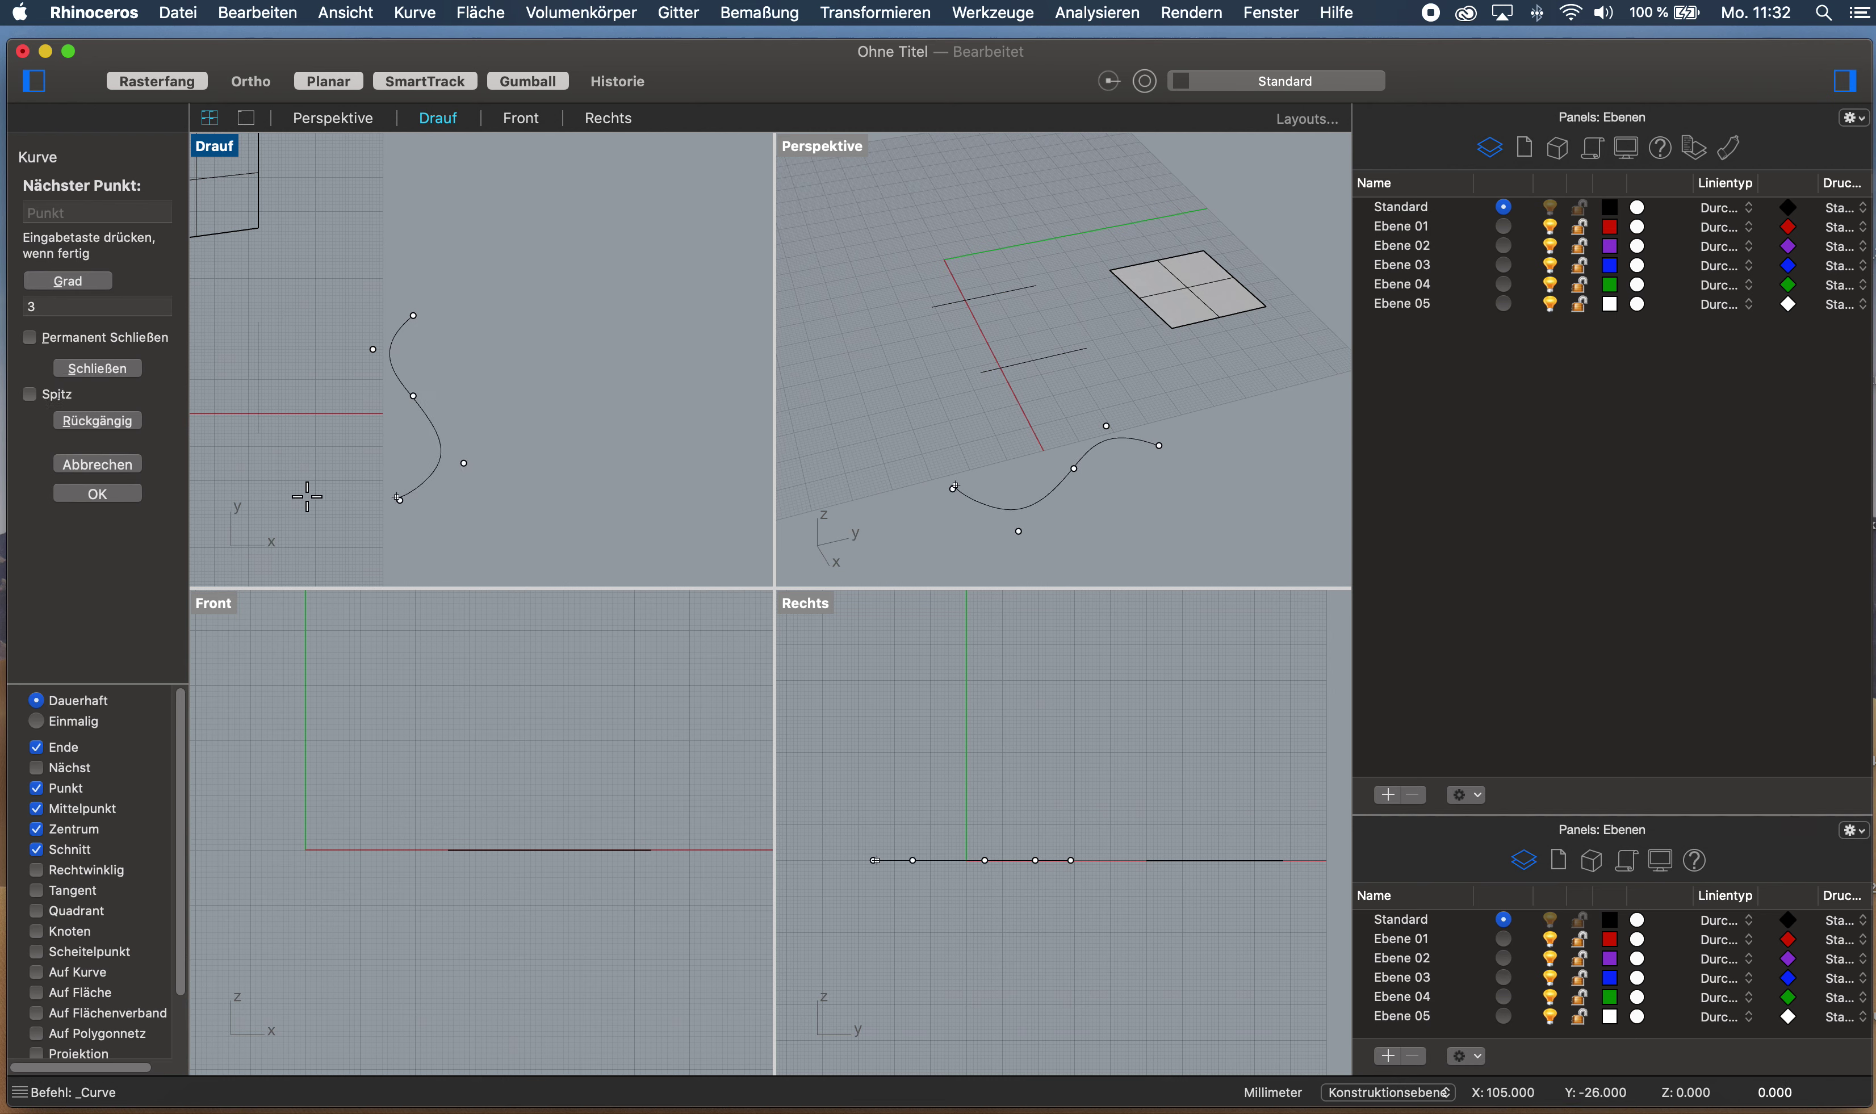
click(110, 503)
Draw a second, flatter S-shaped degree 3 curve of similar height in the Drauf view, on the positive X side of the first
scroll(472, 452, right, 5)
key(Return)
click(467, 304)
click(409, 351)
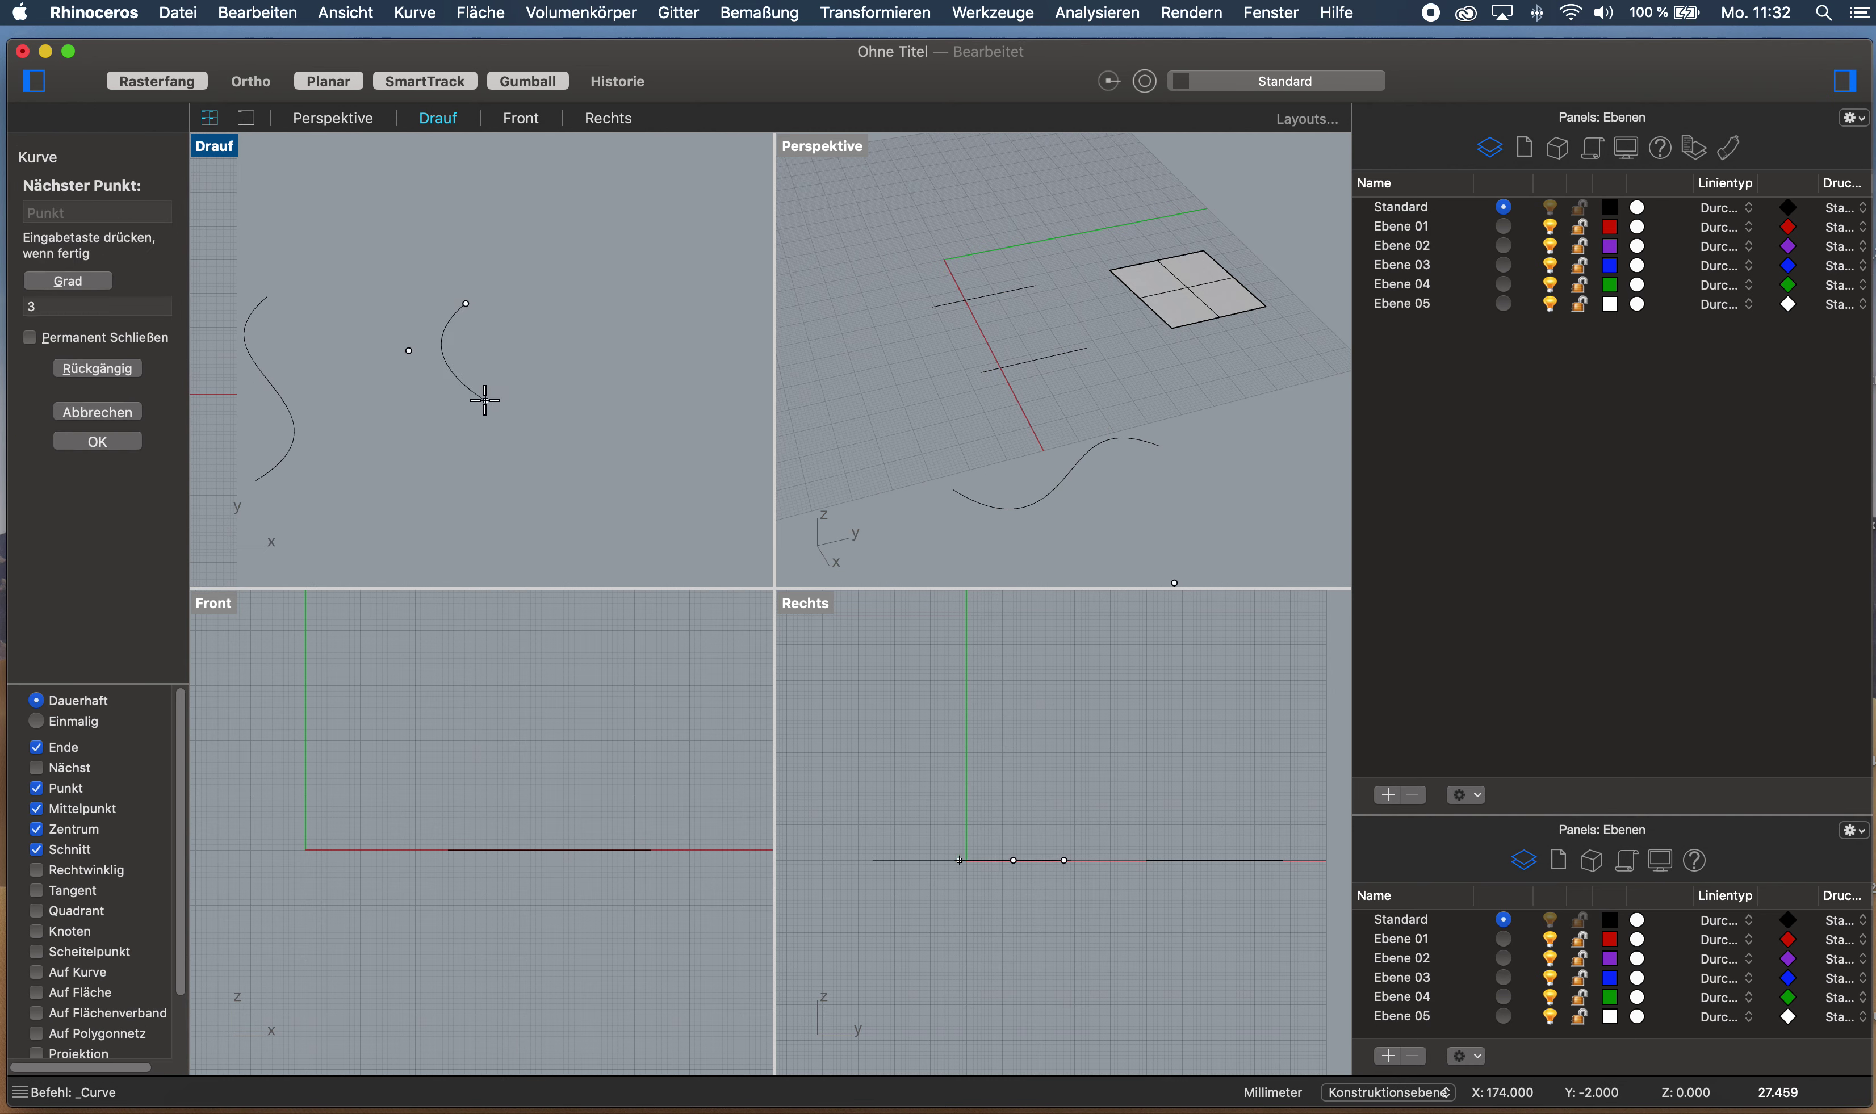
click(443, 478)
click(124, 497)
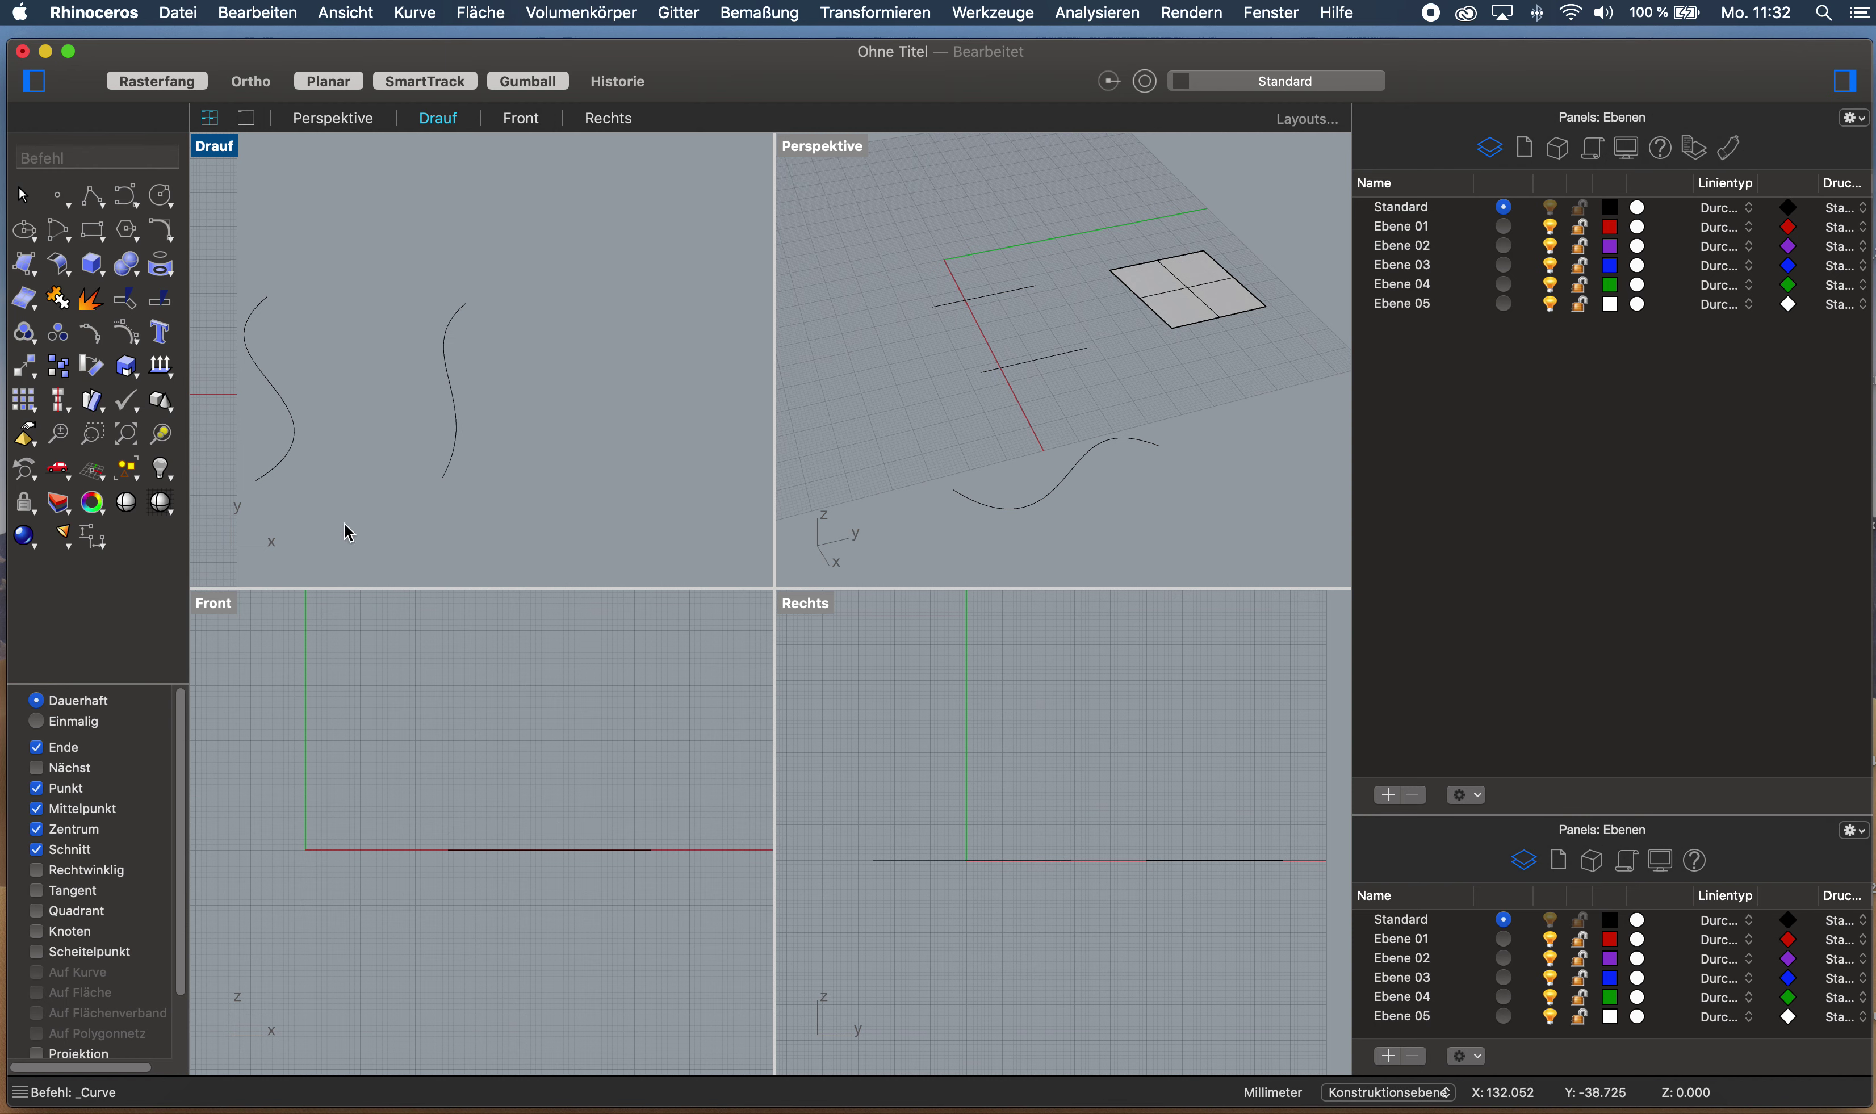
Loft a surface between the two S-shaped curves with the Normal style and unsimplified cross-section curves
scroll(478, 440, left, 5)
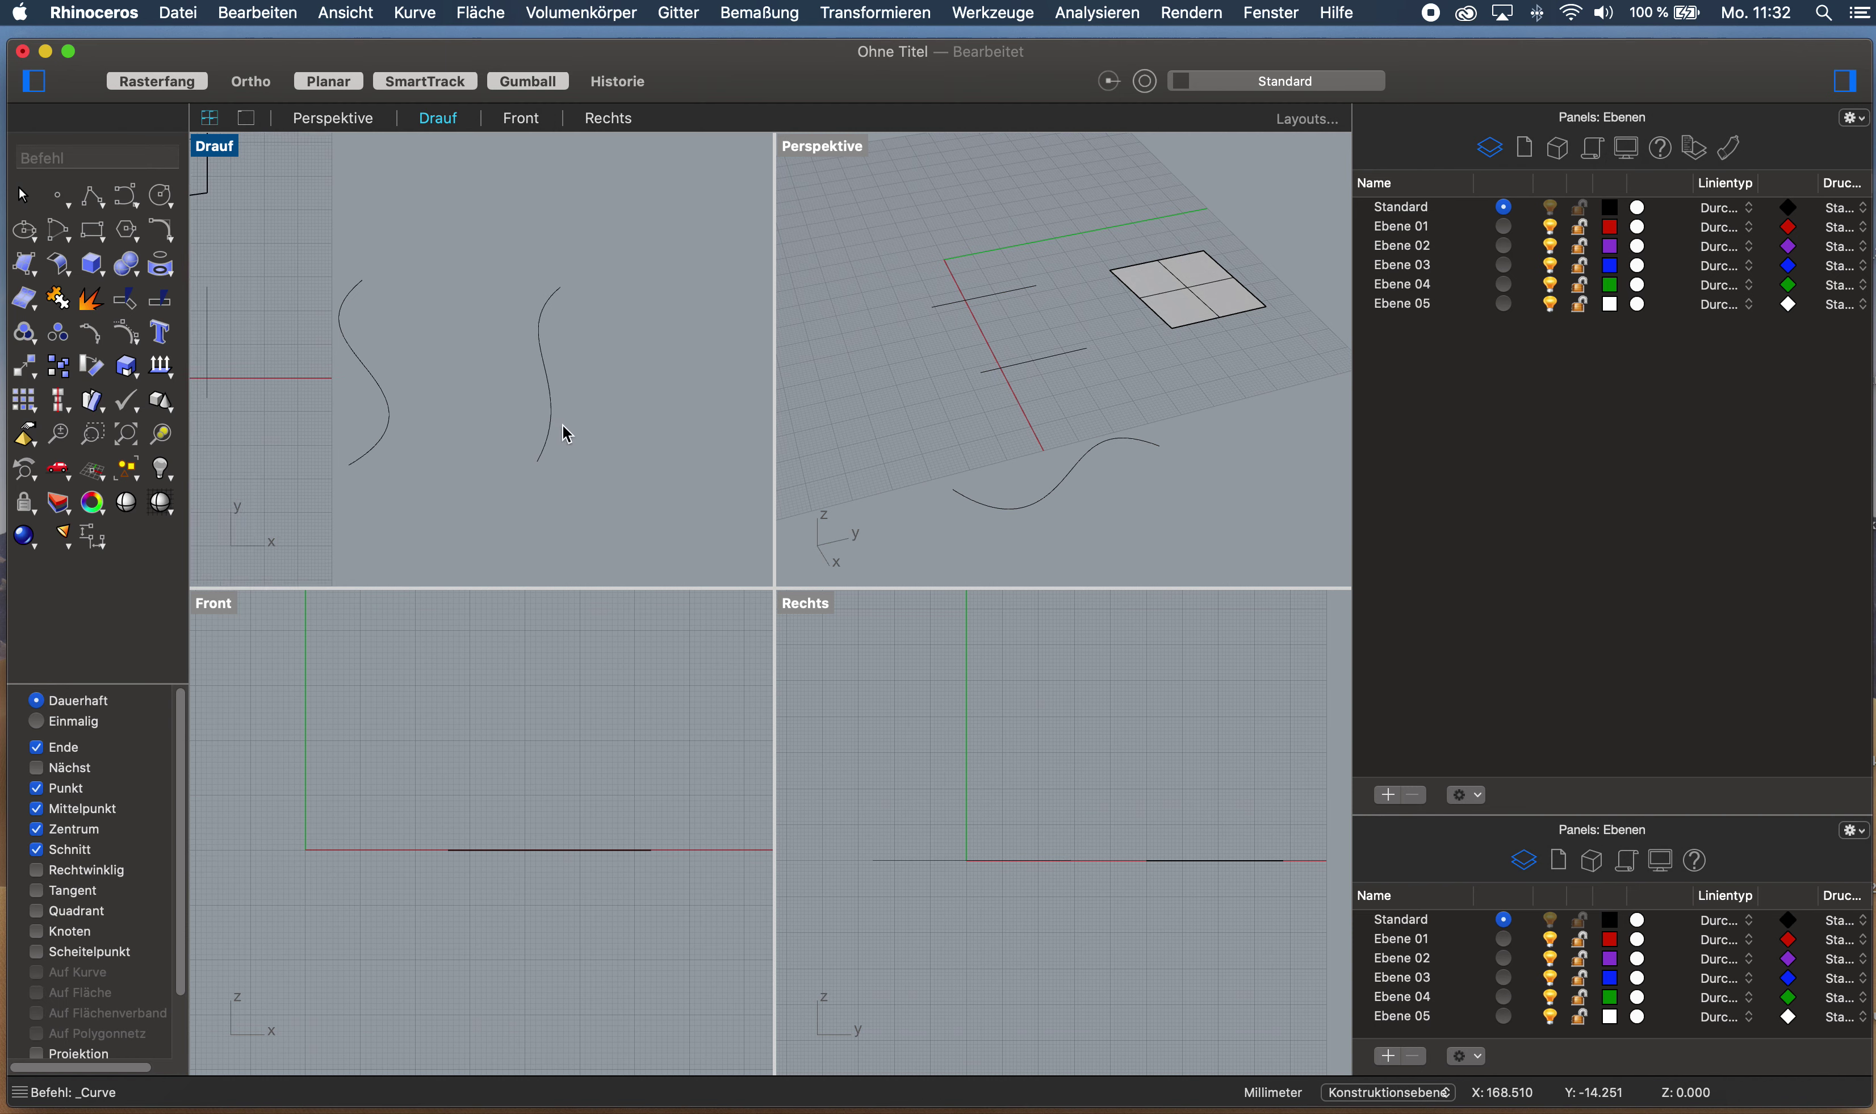
scroll(1166, 449, down, 8)
right_drag(1168, 452, 883, 329)
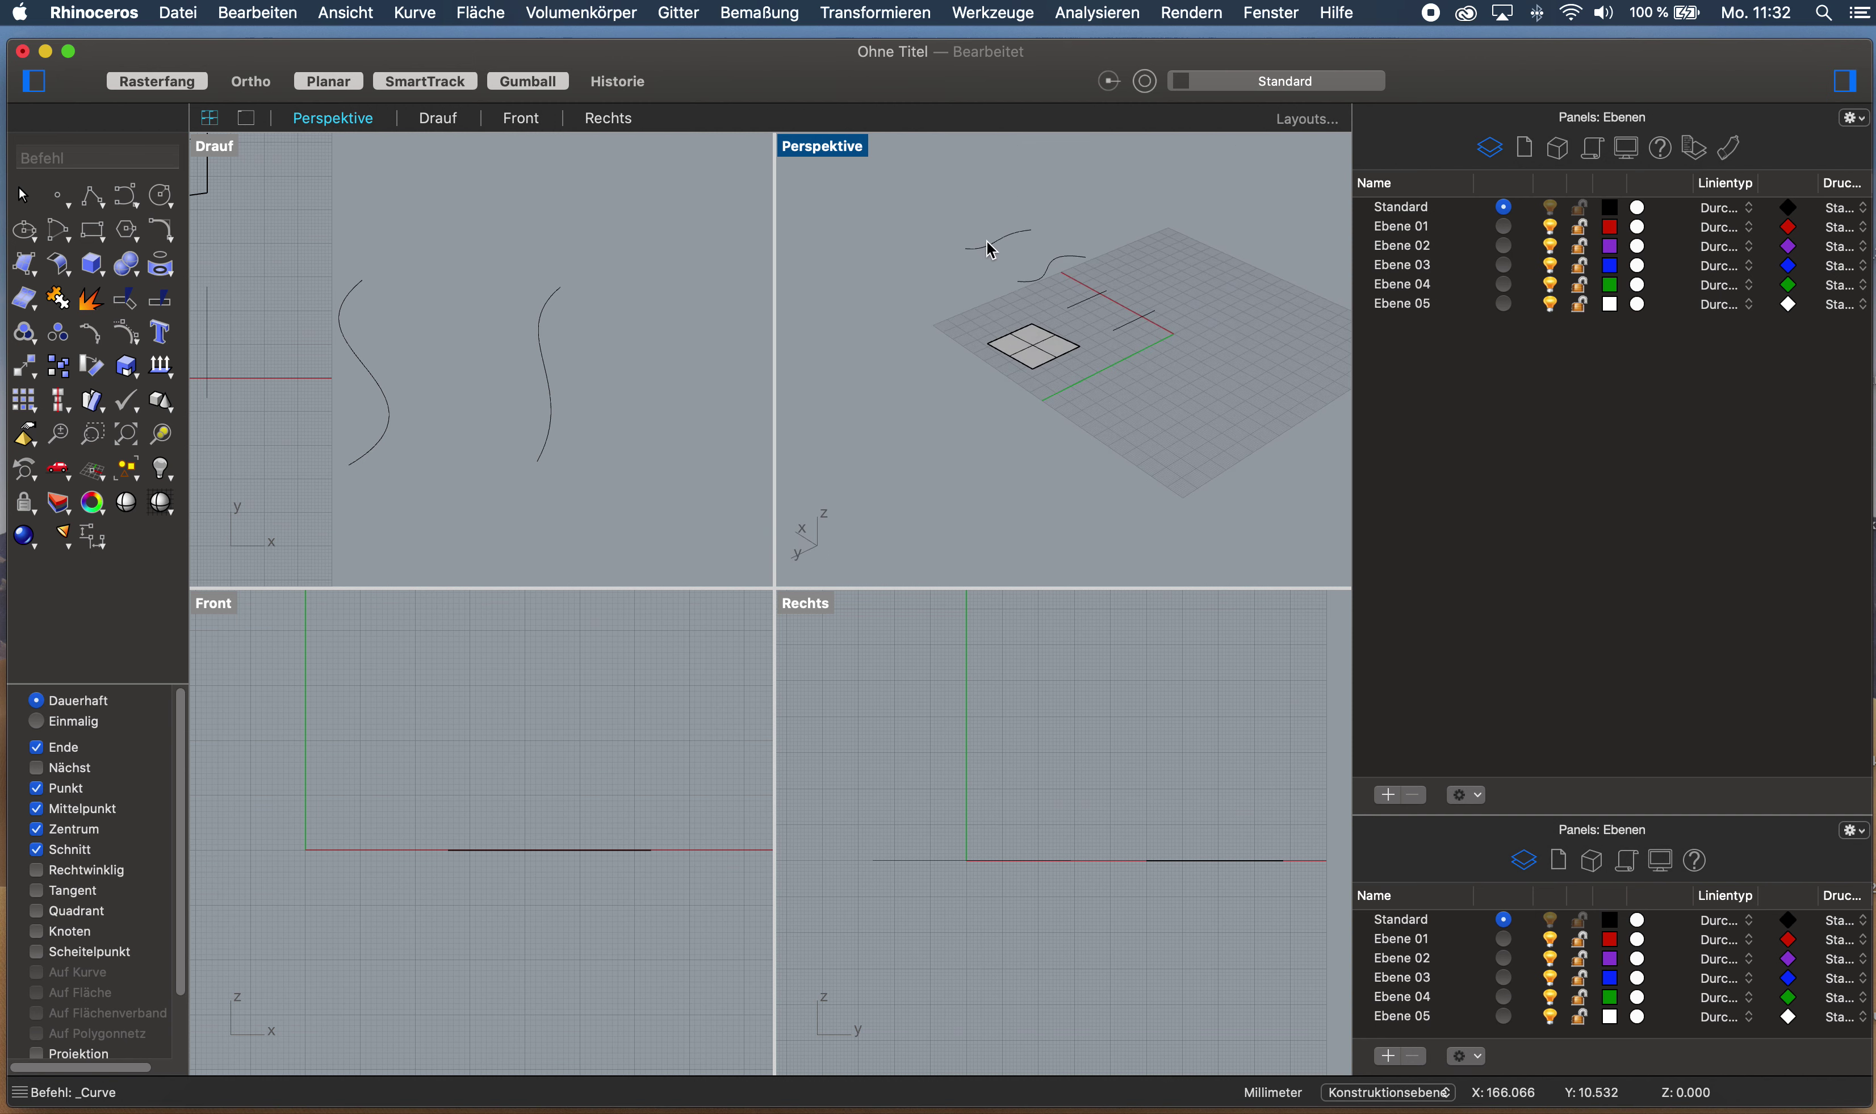
scroll(988, 251, up, 5)
shift+right_drag(990, 237, 1013, 343)
click(100, 158)
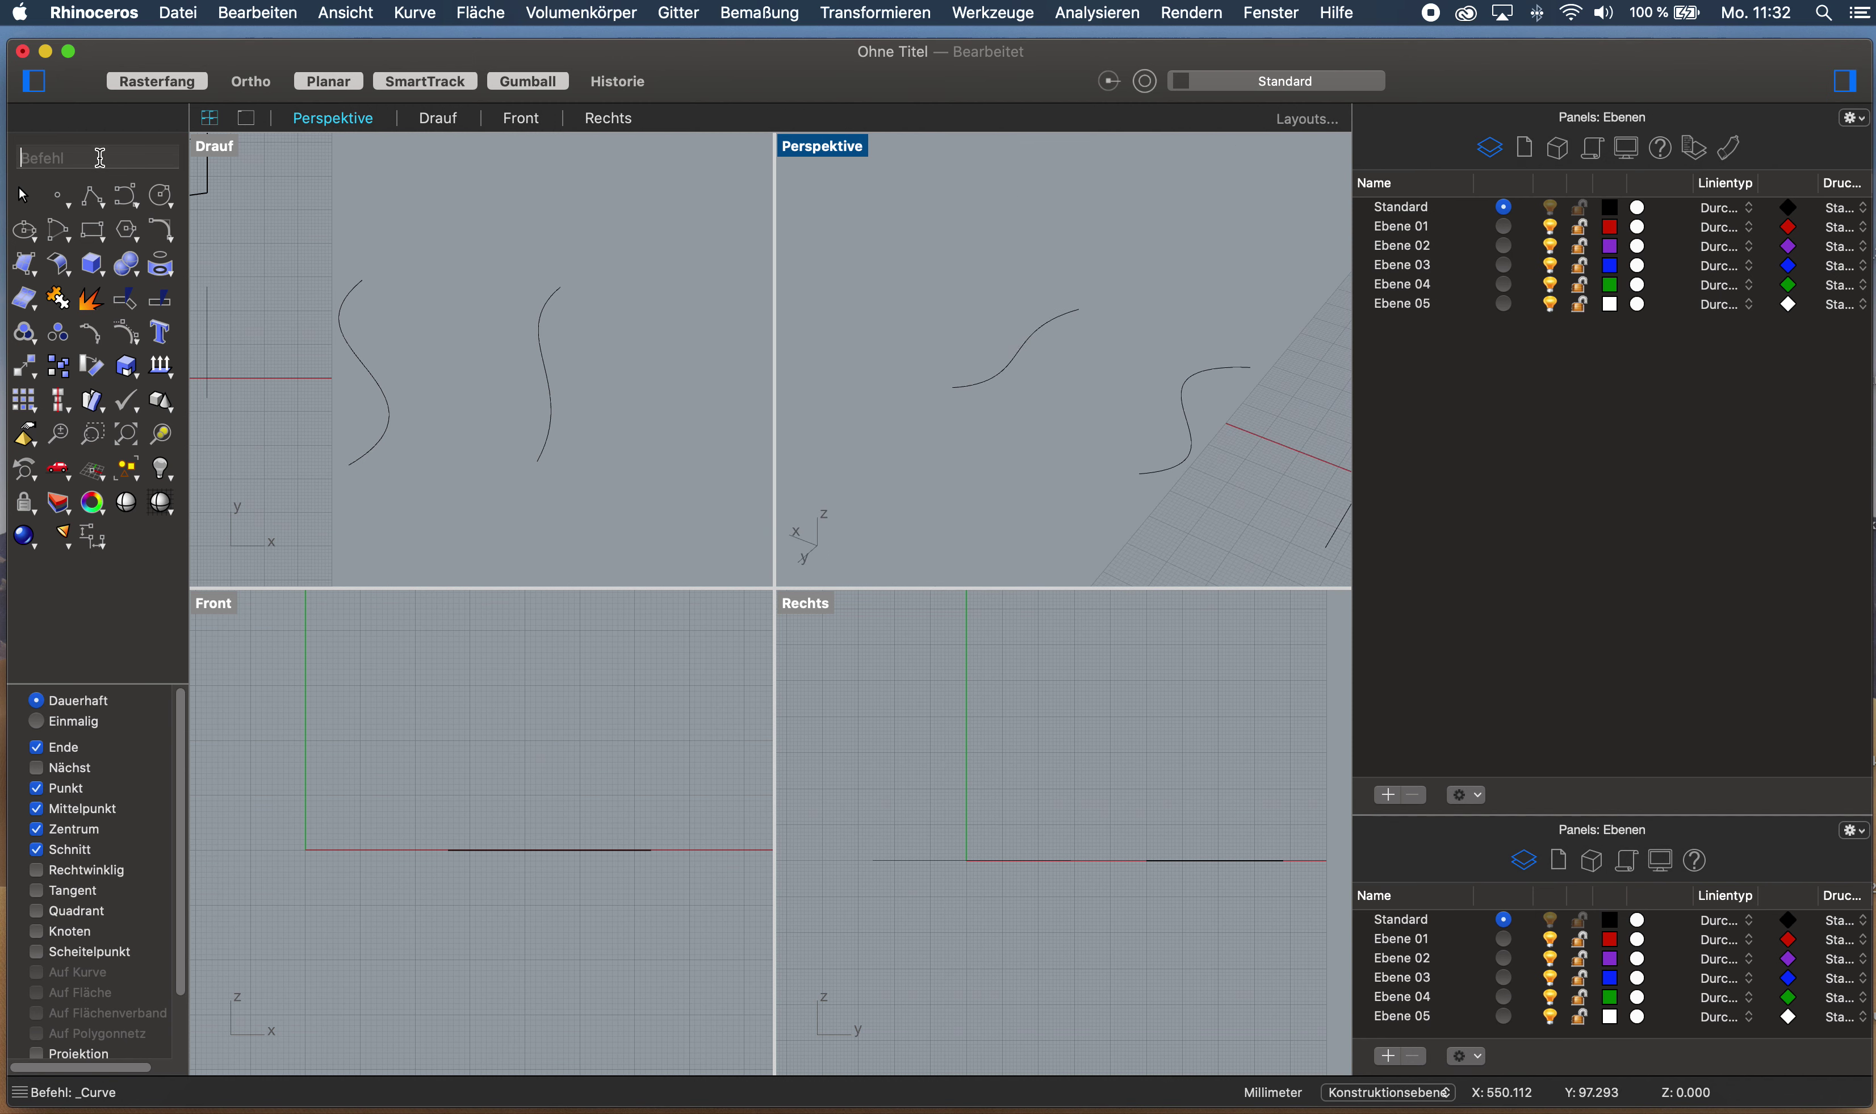
text(l)
key(Return)
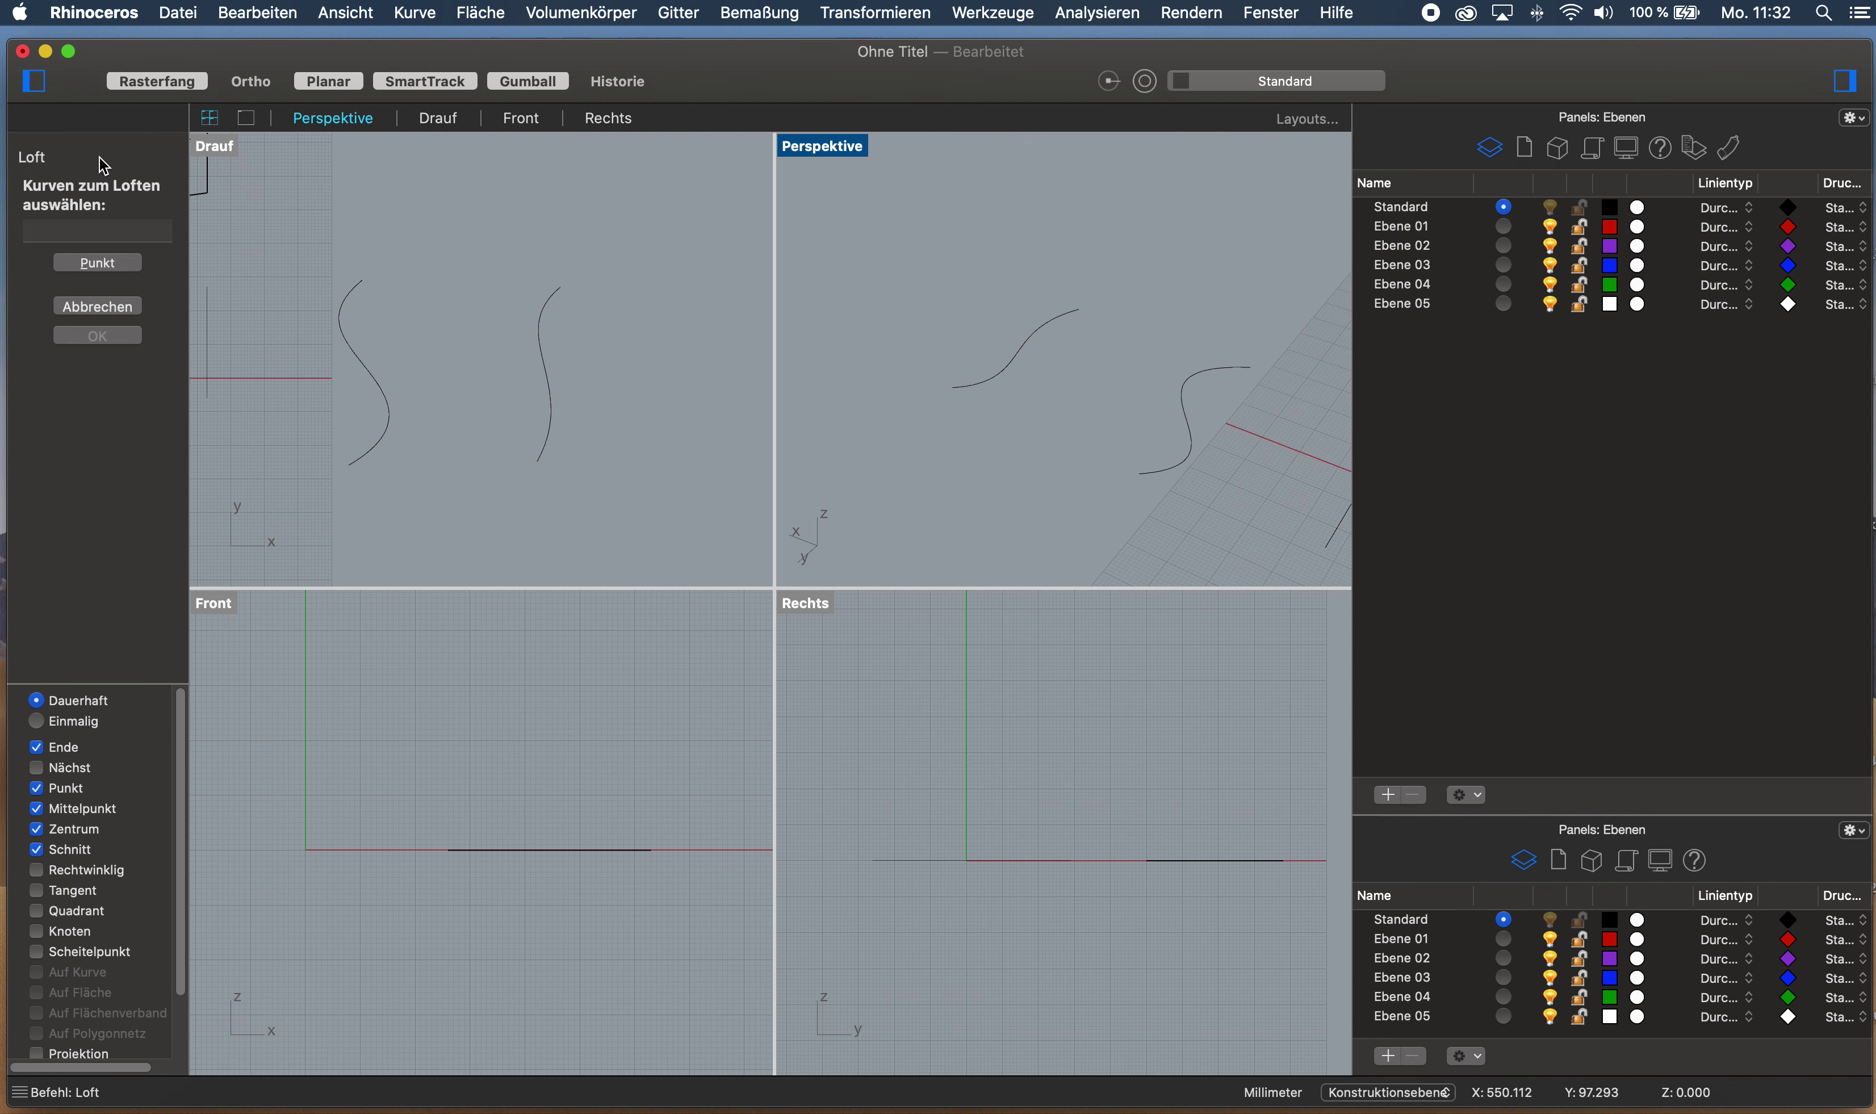
click(378, 396)
click(554, 415)
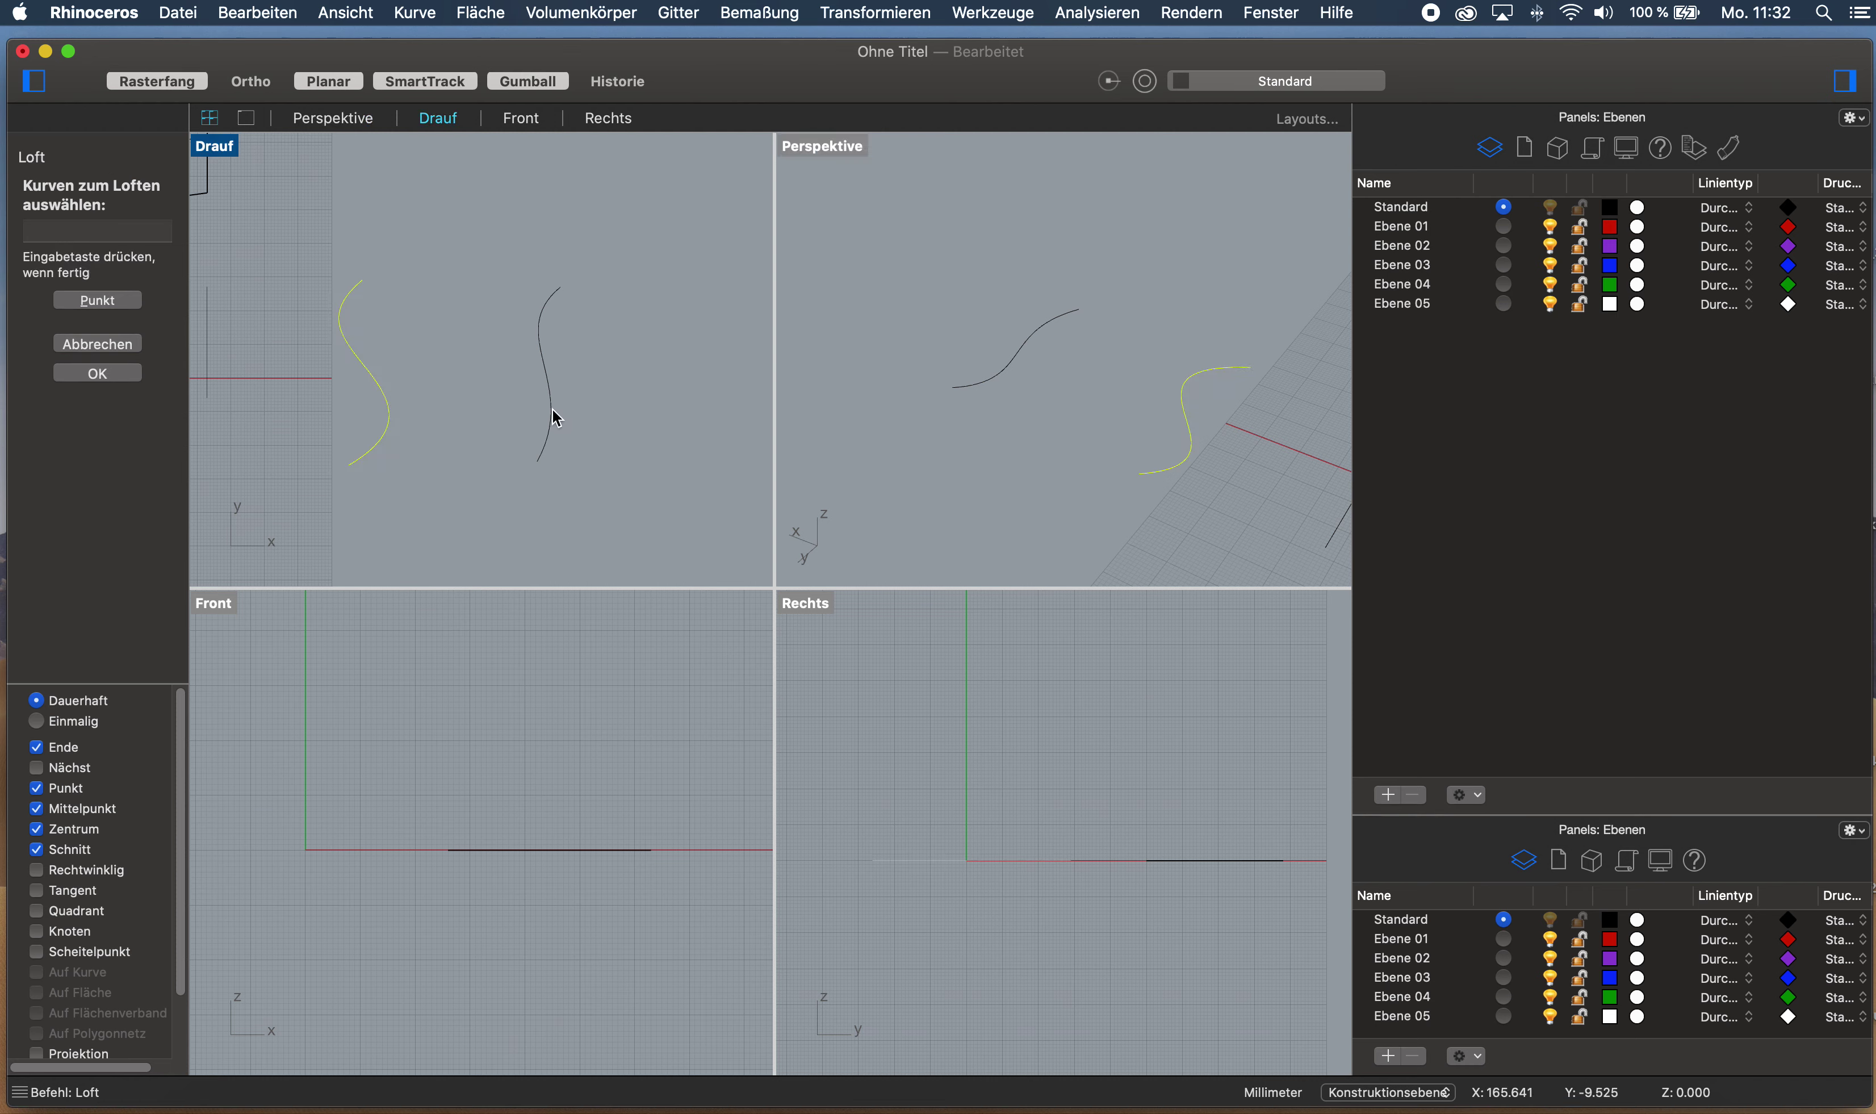
click(87, 373)
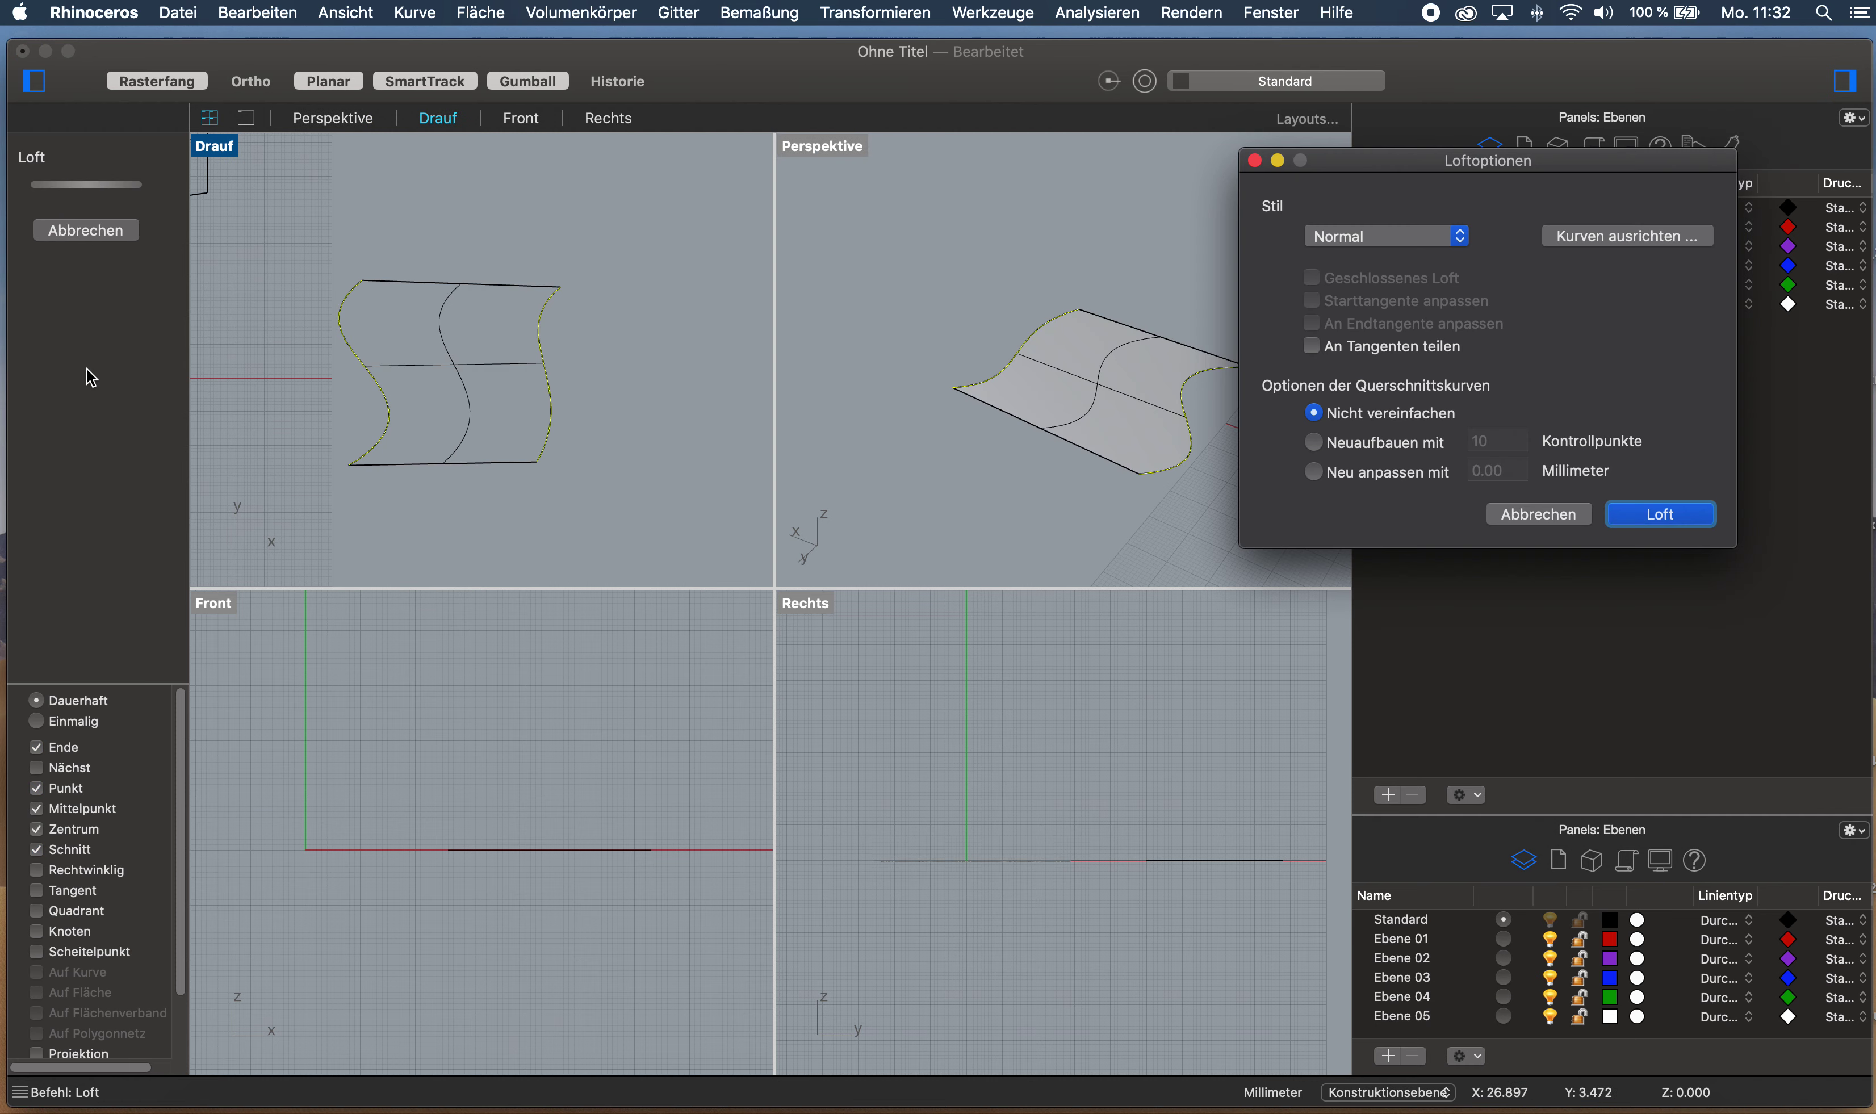
right_drag(1059, 472, 895, 546)
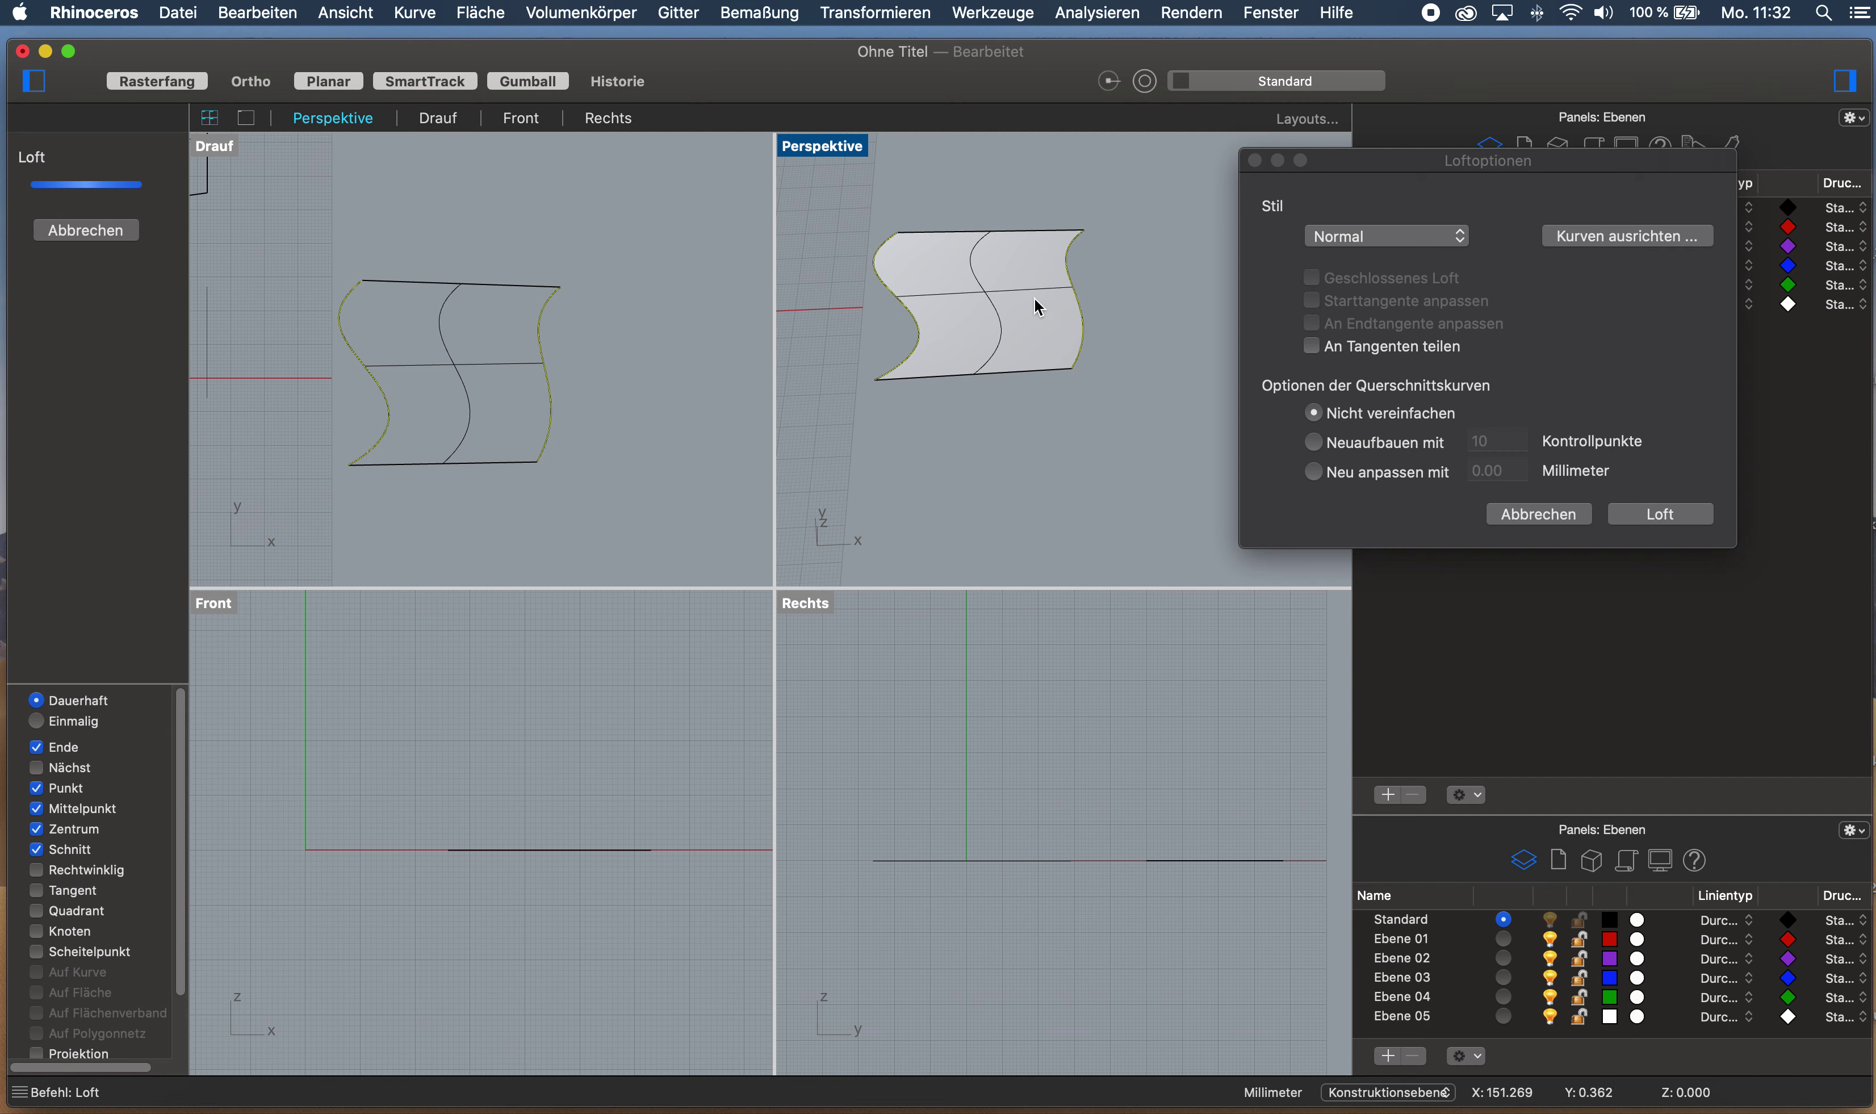
click(1684, 514)
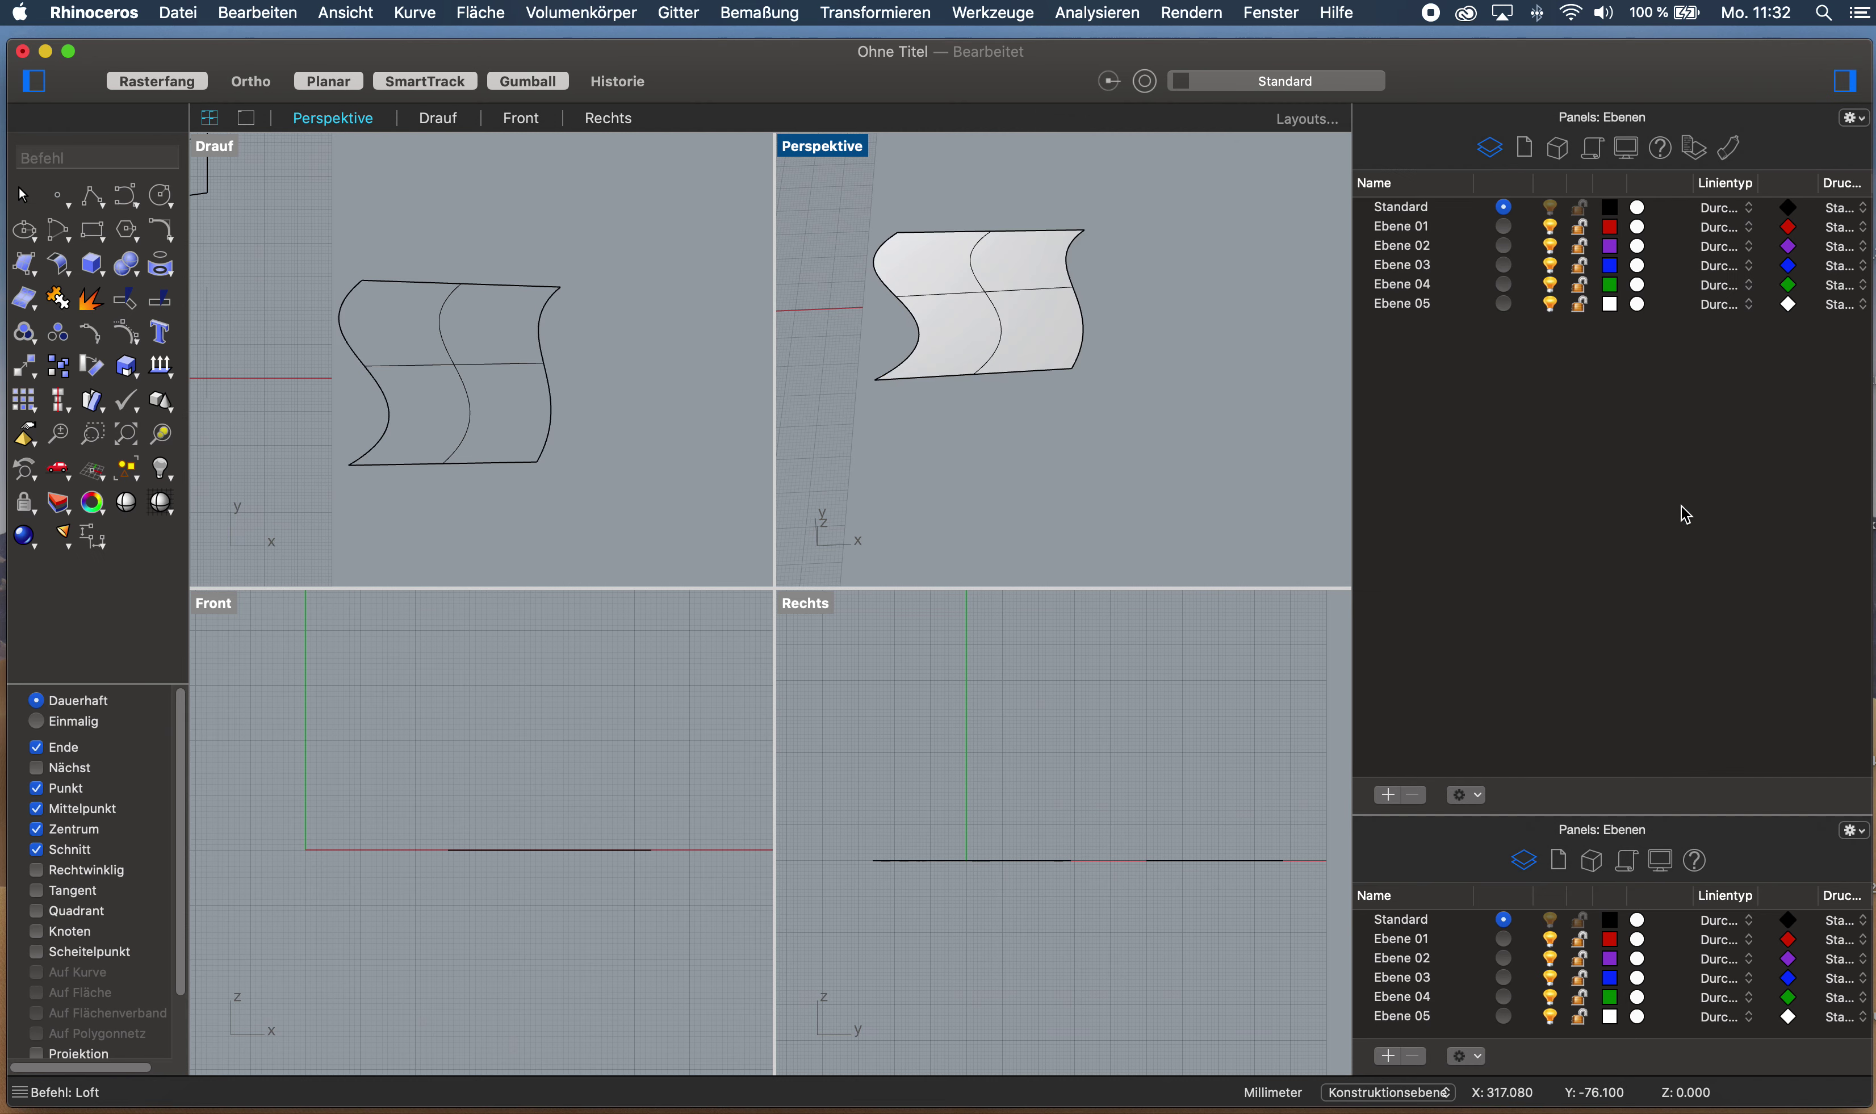
Move the curved lofted surface along the positive Y axis, clear of its two S-shaped source curves, and deselect it
click(995, 362)
right_drag(995, 362, 988, 544)
shift+drag(992, 469, 996, 349)
click(1124, 349)
shift+right_drag(1004, 420, 1083, 402)
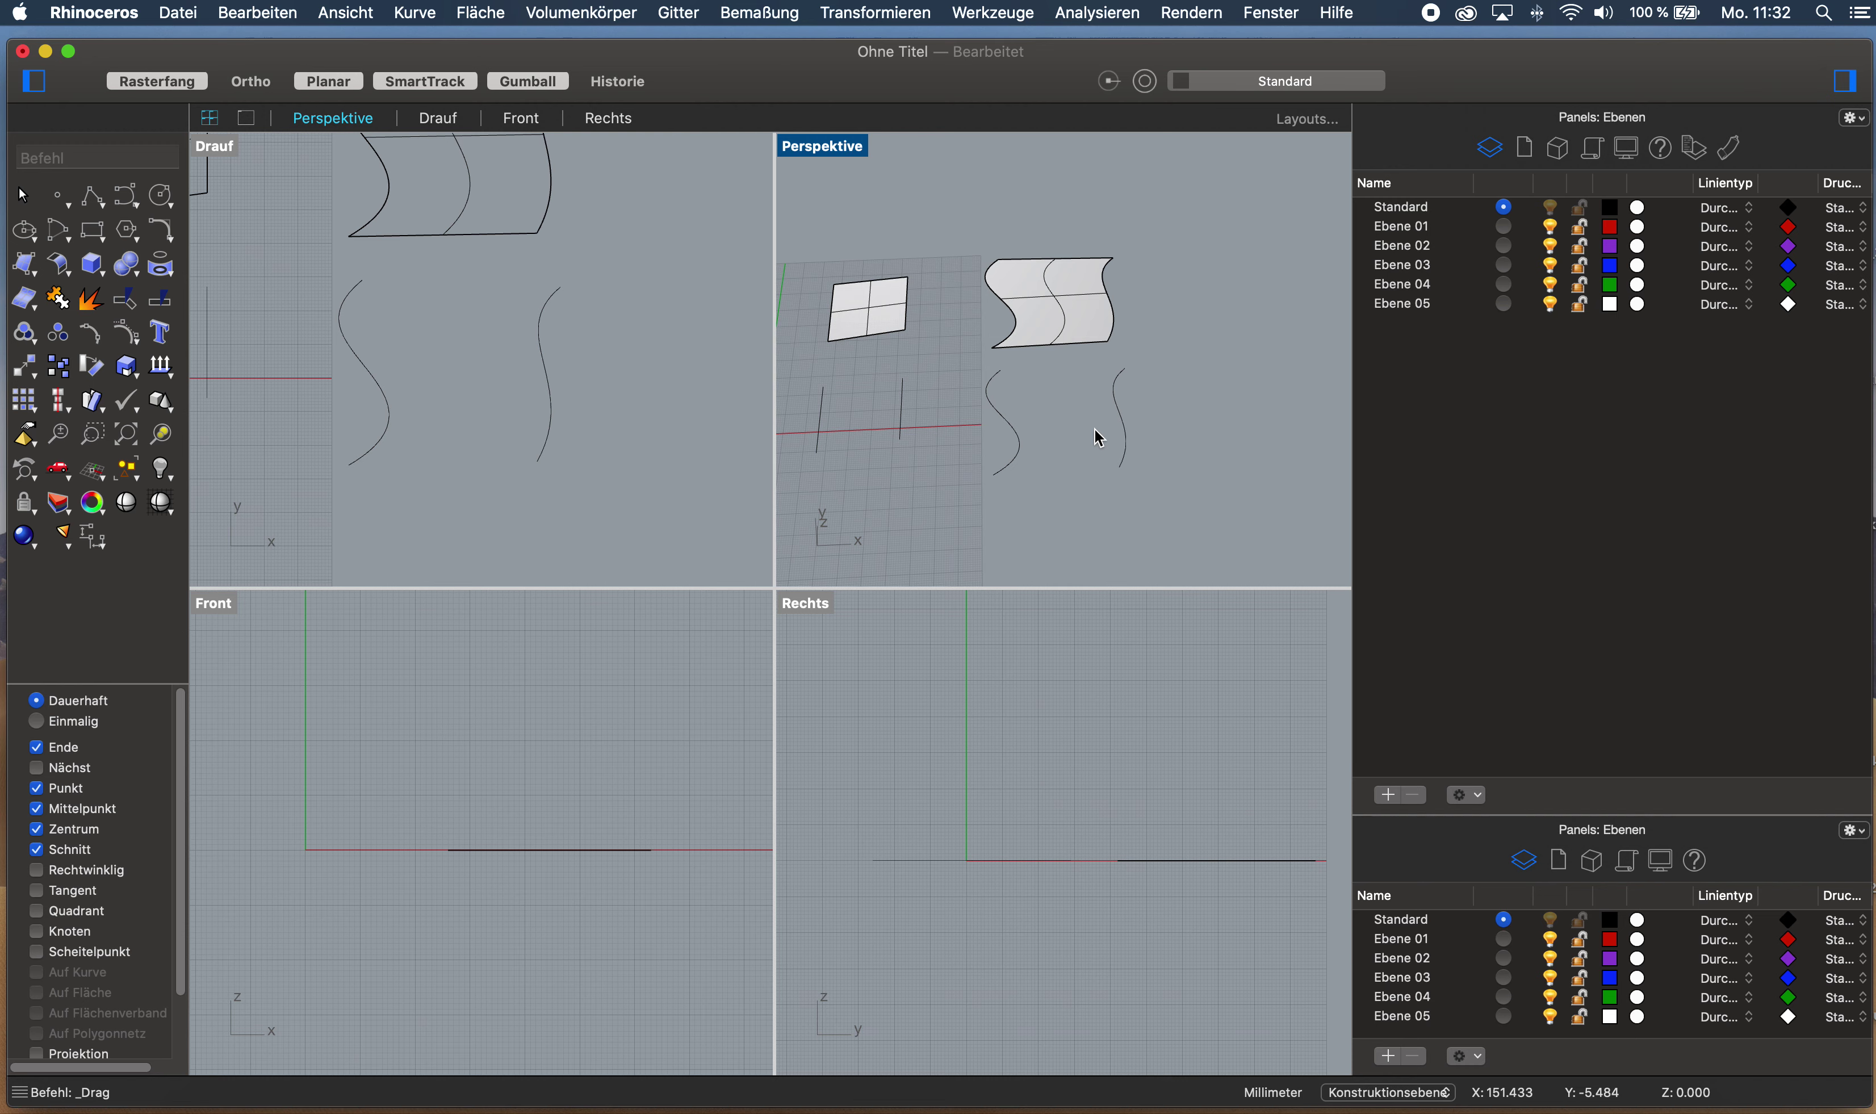
shift+right_drag(875, 484, 958, 496)
scroll(911, 400, up, 7)
right_drag(916, 409, 918, 365)
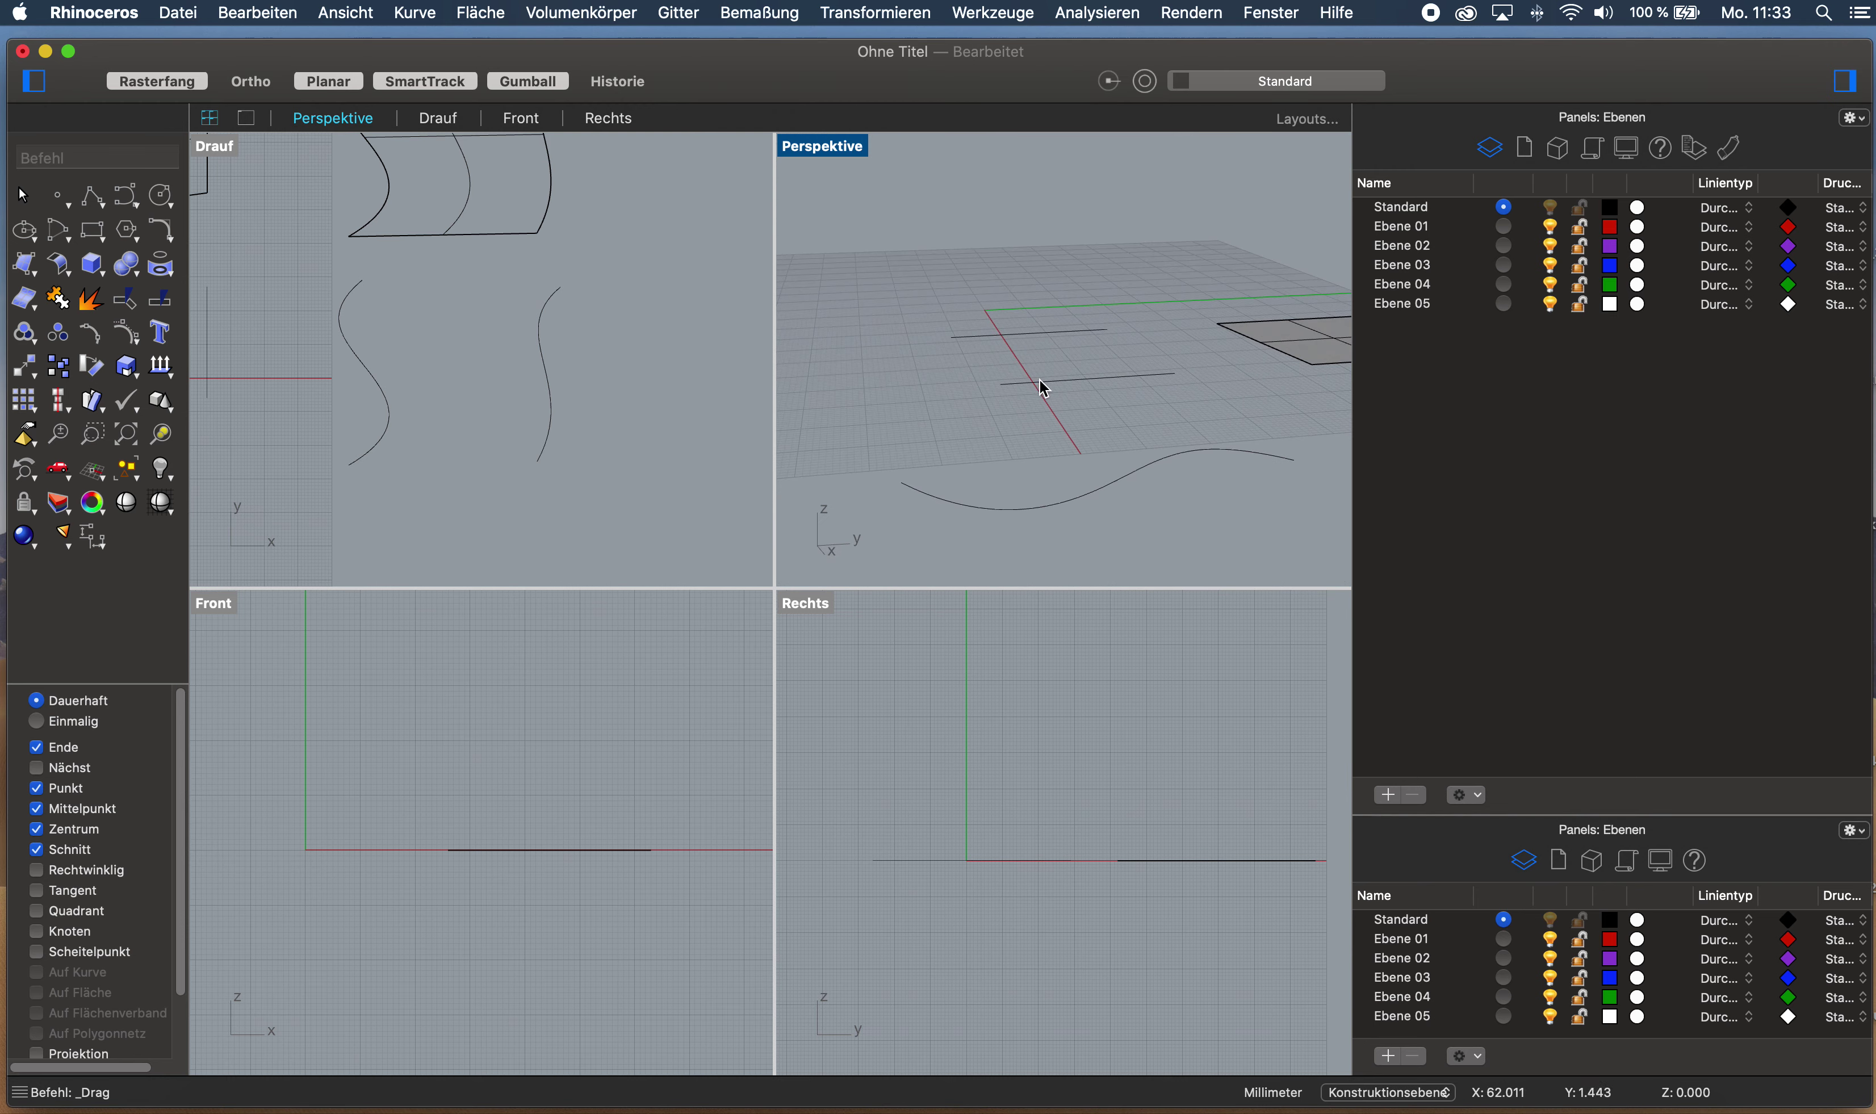
right_drag(1025, 409, 1218, 425)
drag(380, 794, 732, 888)
click(624, 750)
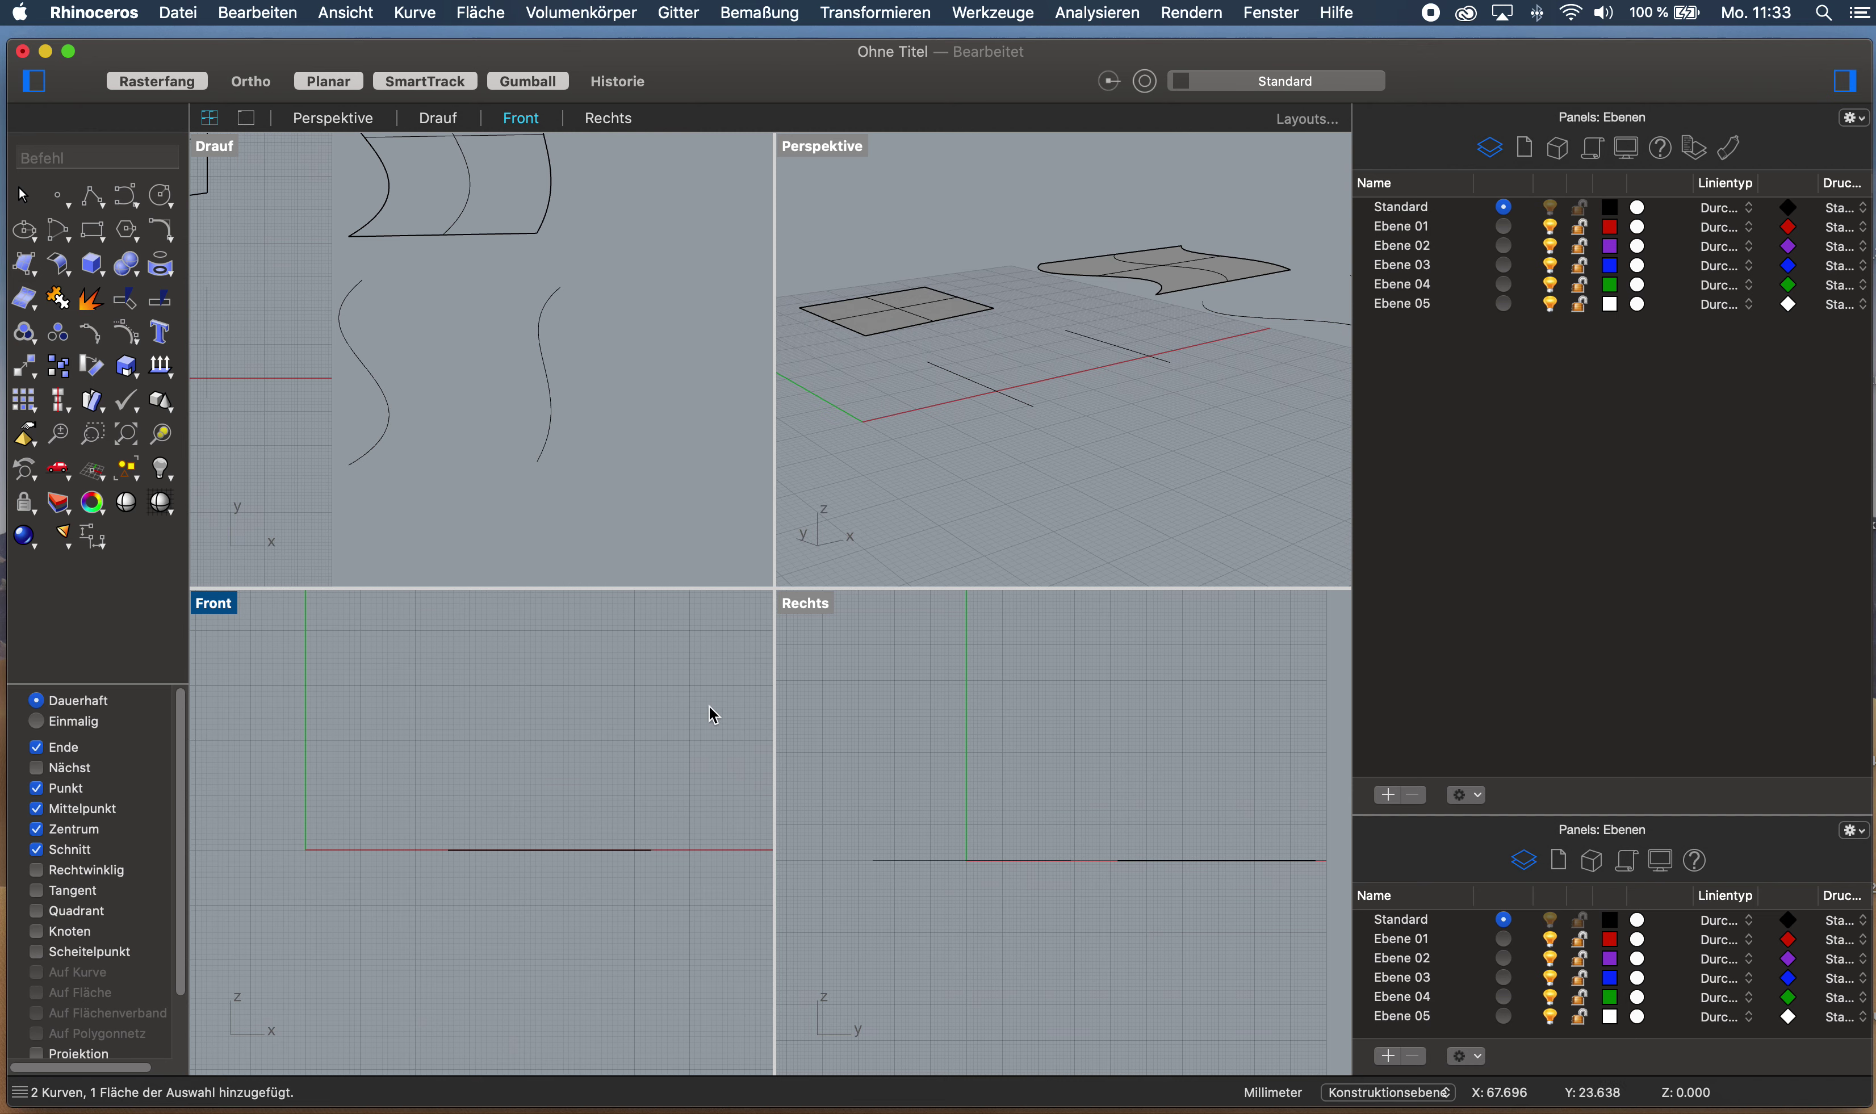
right_drag(947, 436, 962, 449)
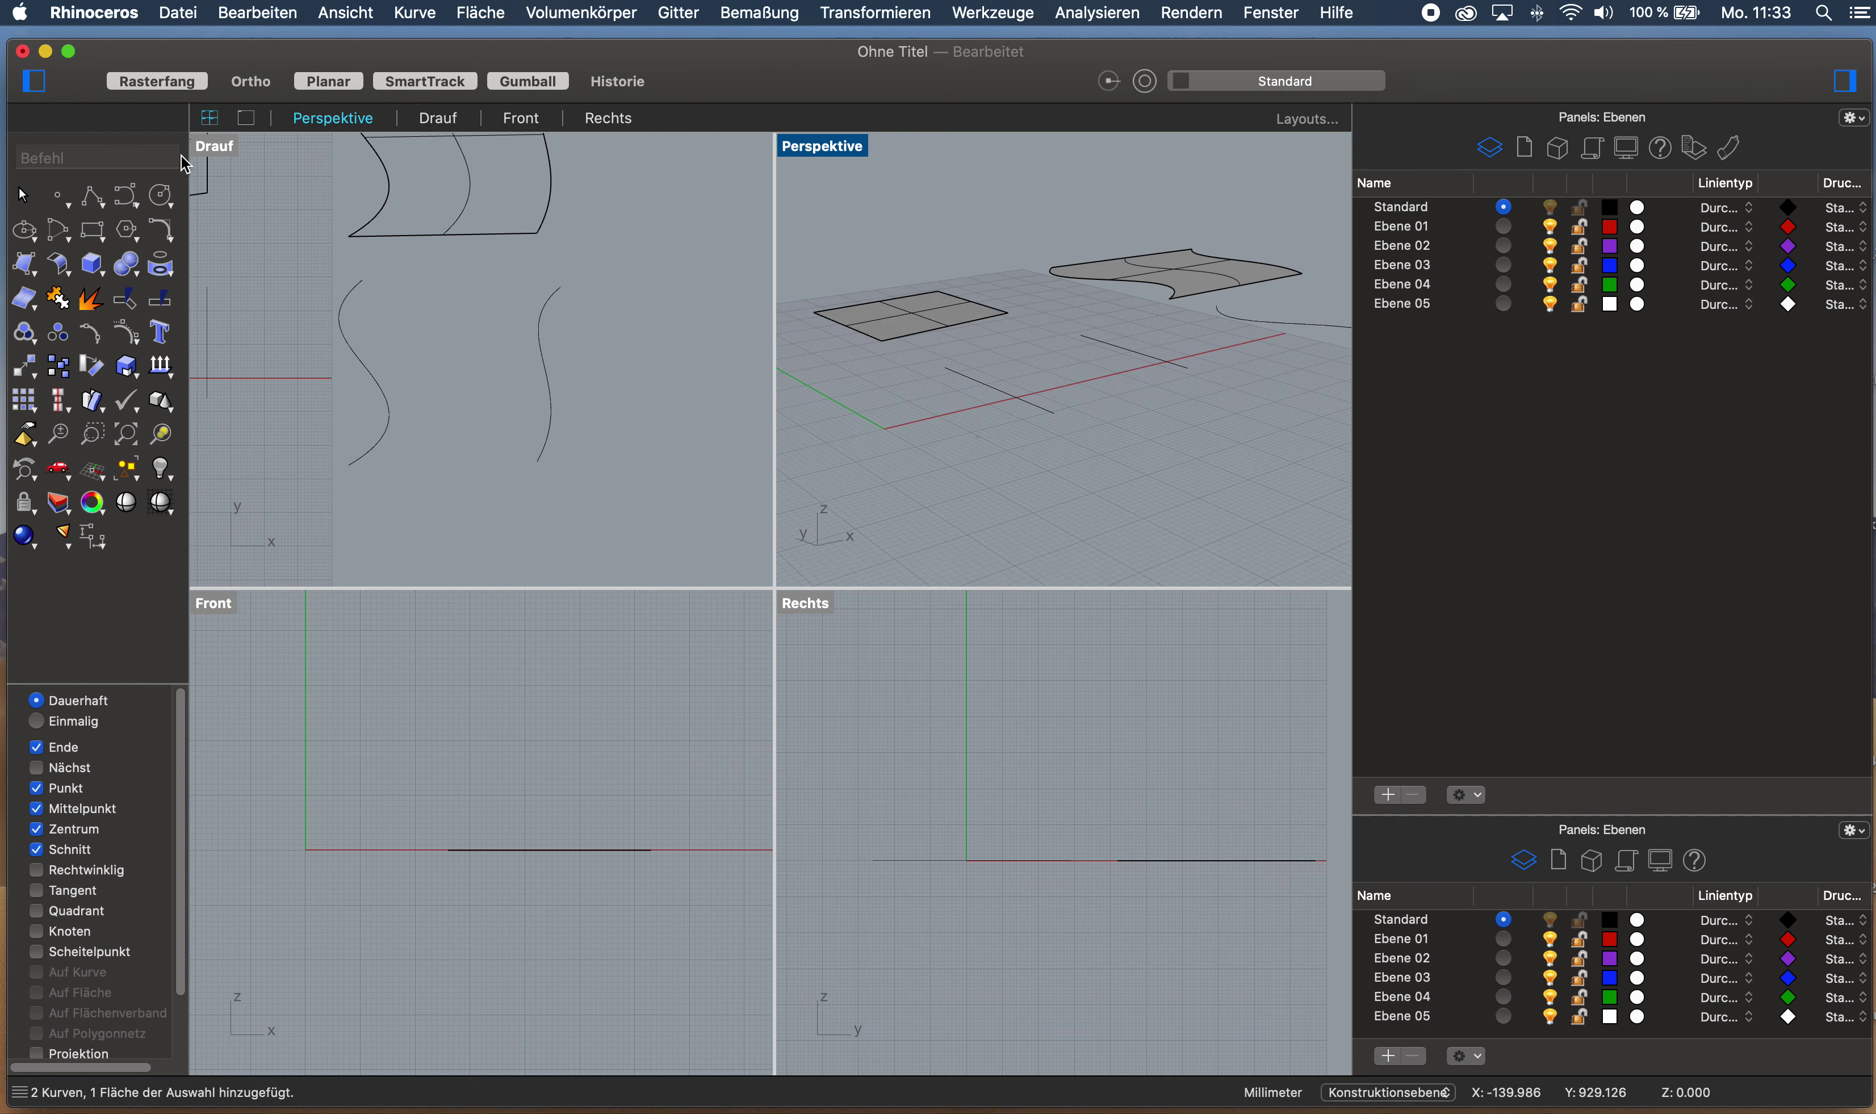
Turn on the control points of both straight lines and both S-shaped curves with PointsOn
text(_PointsOn)
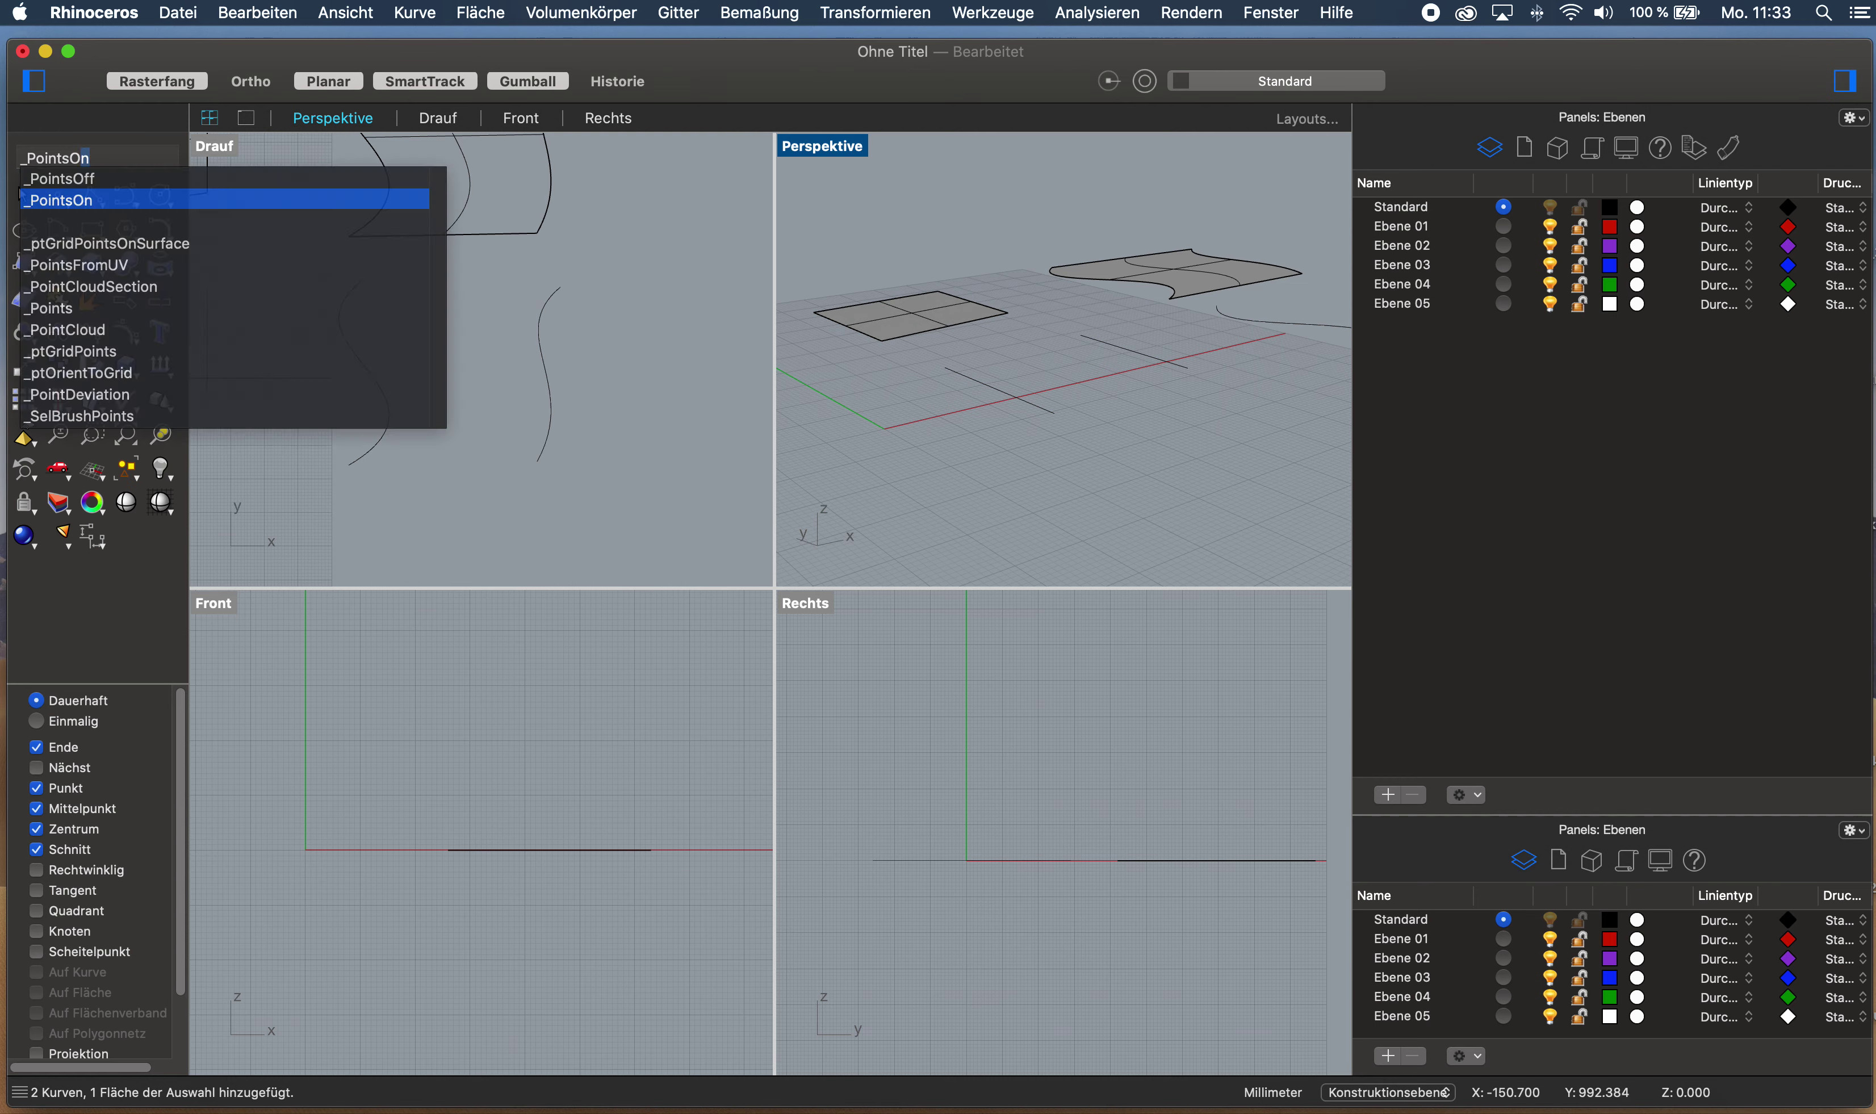
key(Return)
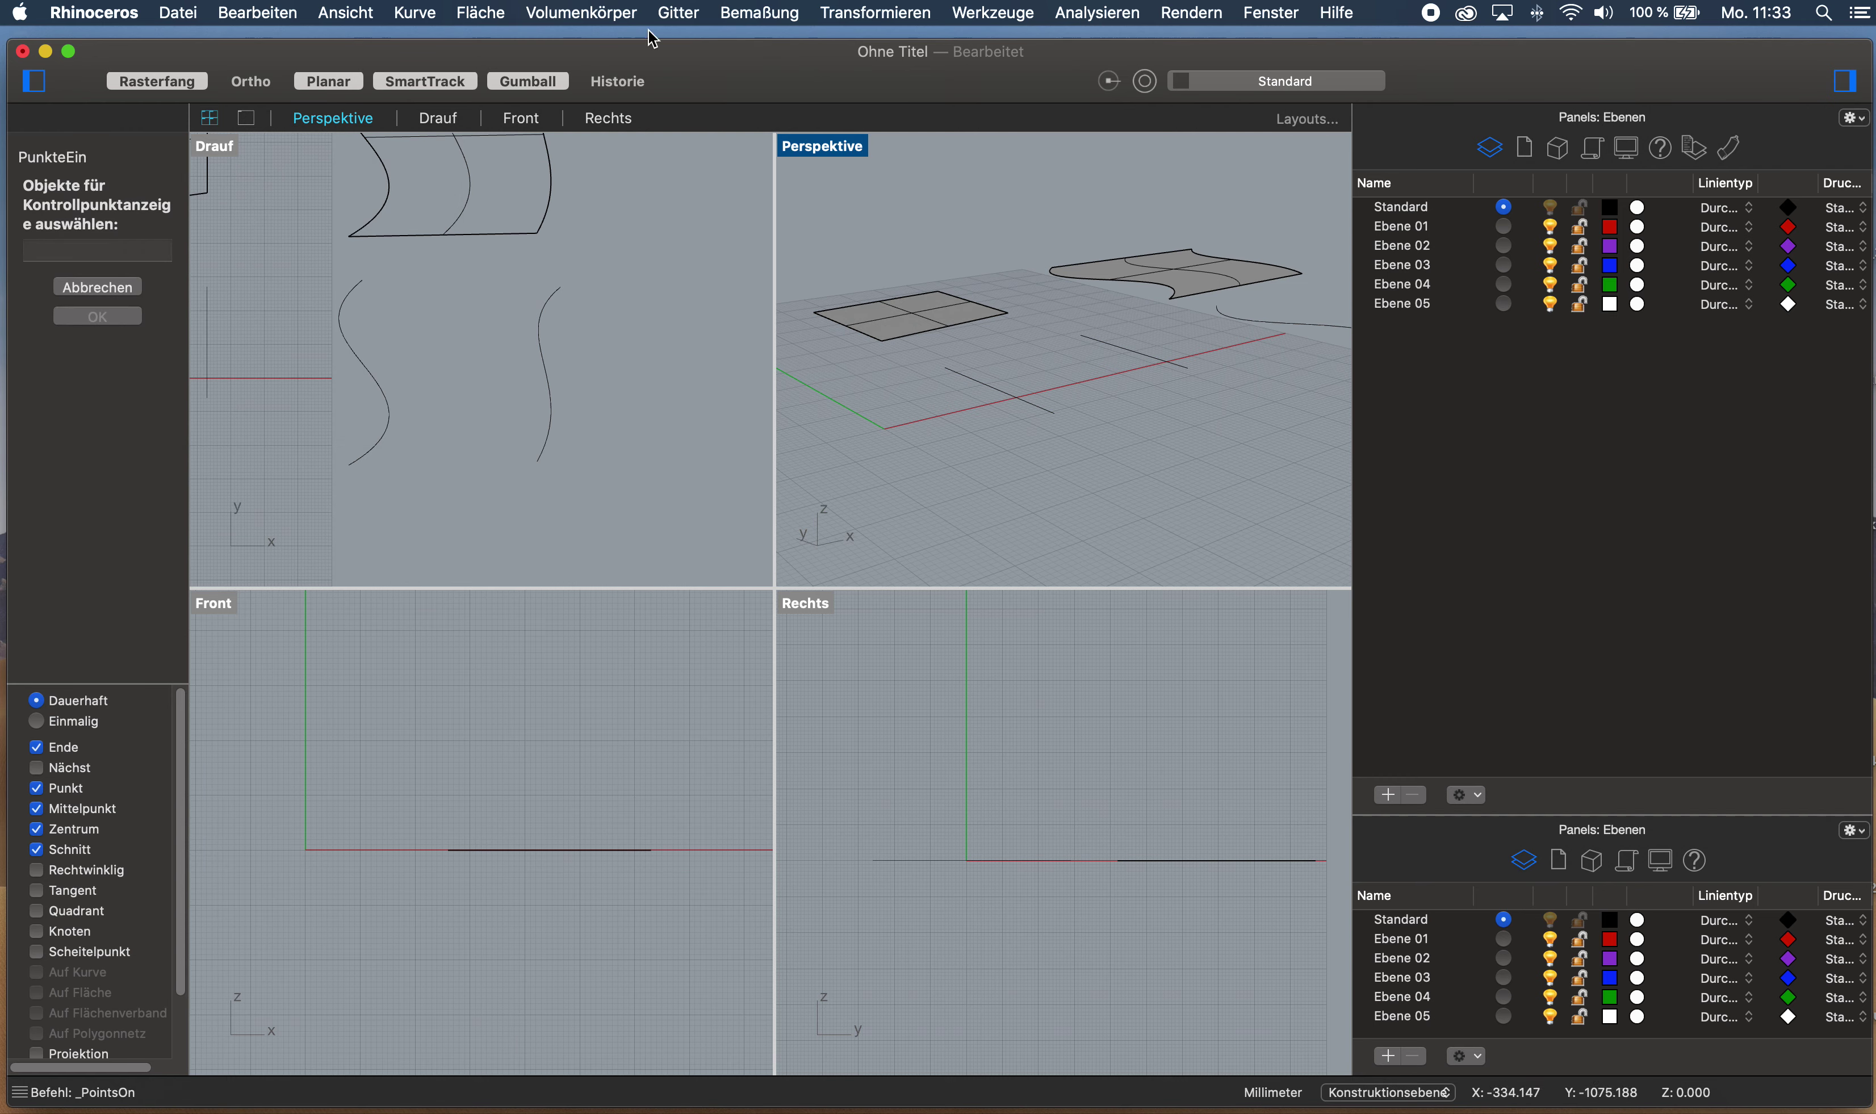
scroll(377, 327, down, 5)
drag(563, 475, 331, 391)
key(Return)
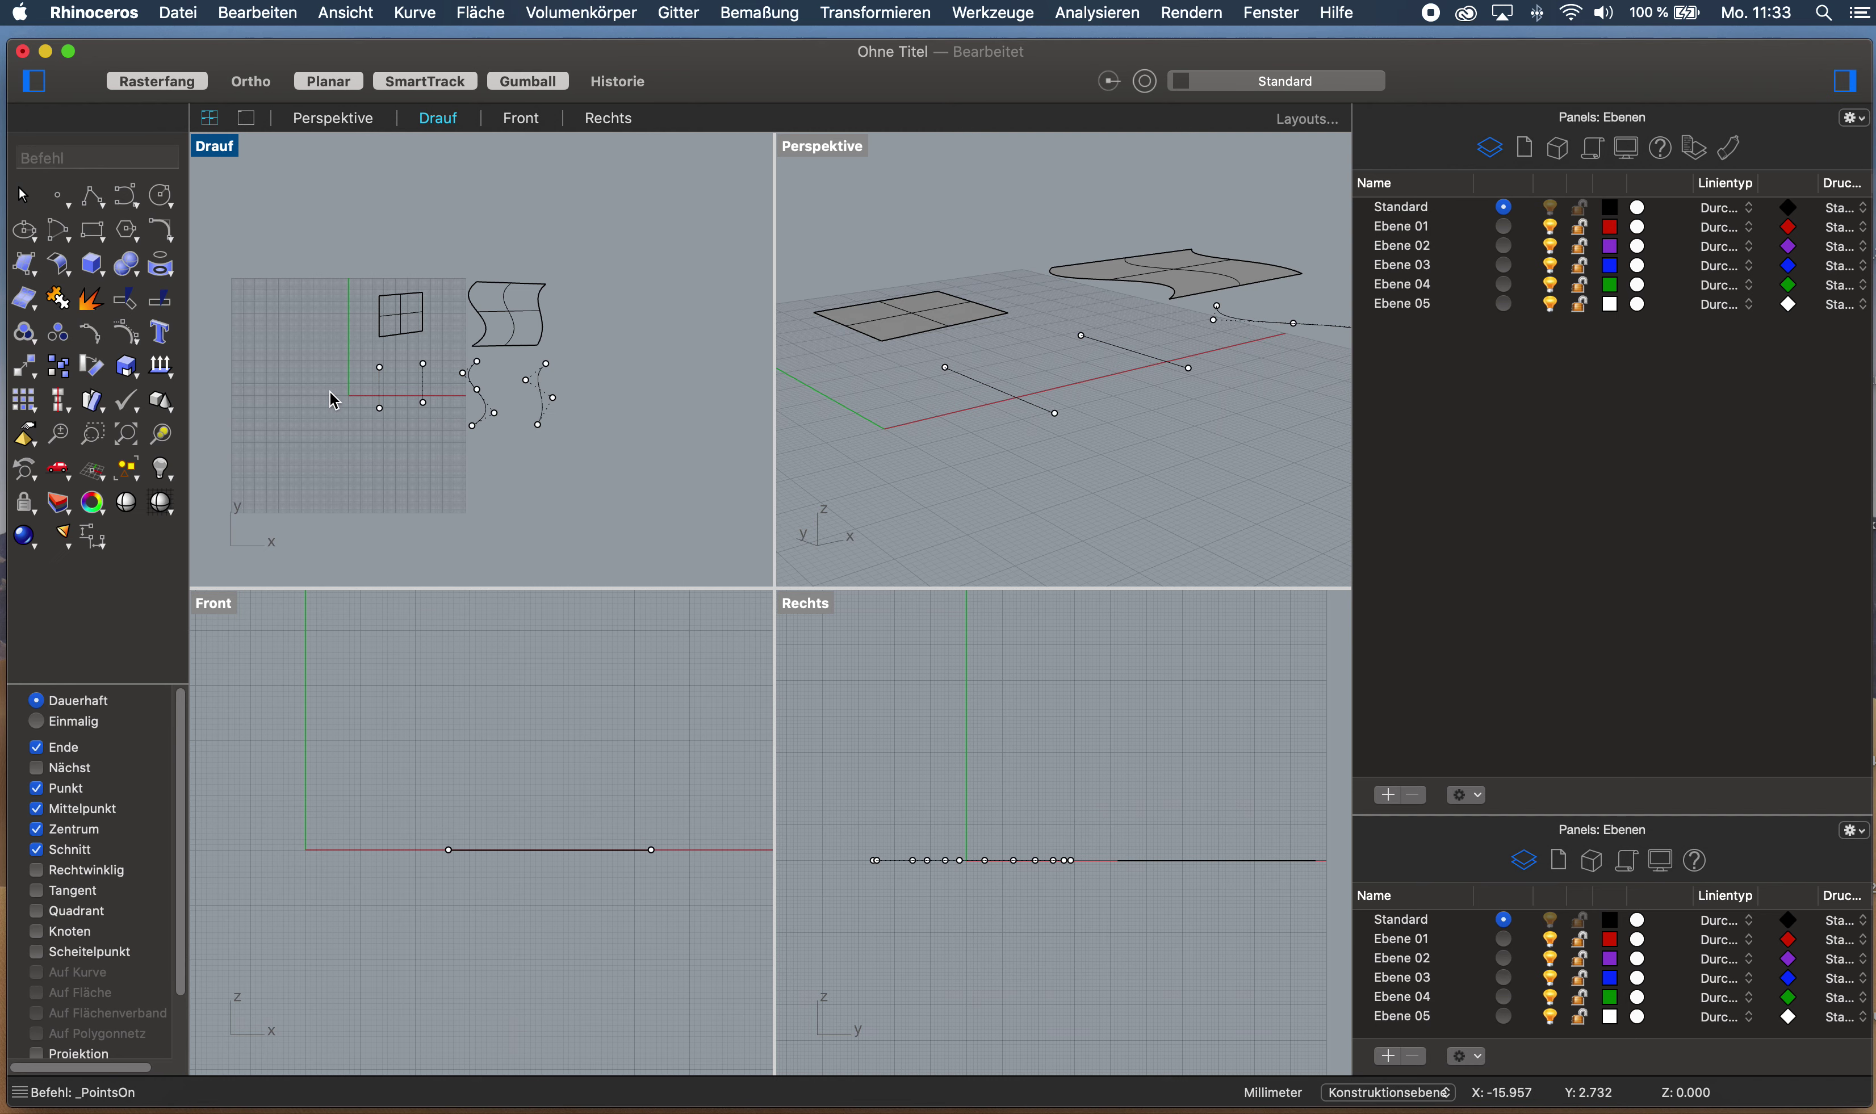
Raise the negative-Y endpoint of the straight line nearest the origin along Z and lower its other endpoint below the construction plane
click(1055, 416)
click(449, 752)
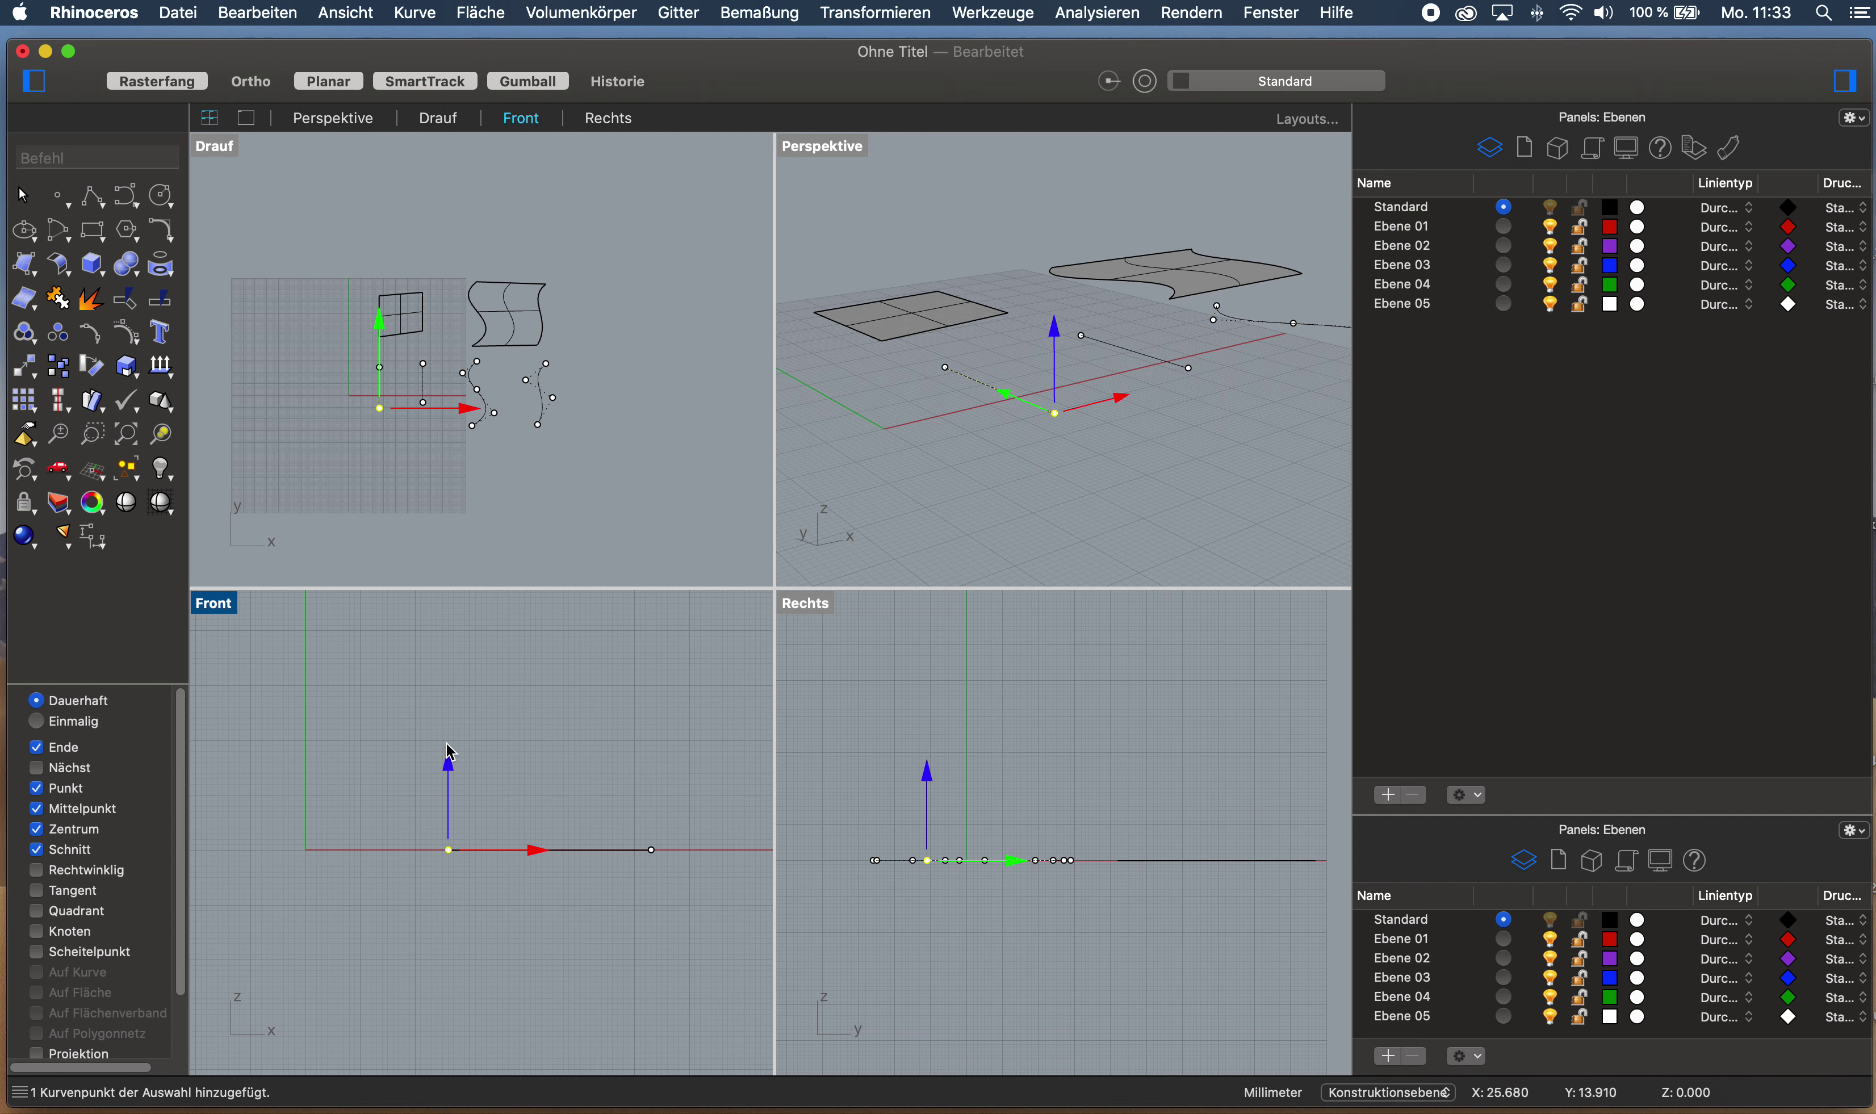
drag(449, 752, 475, 651)
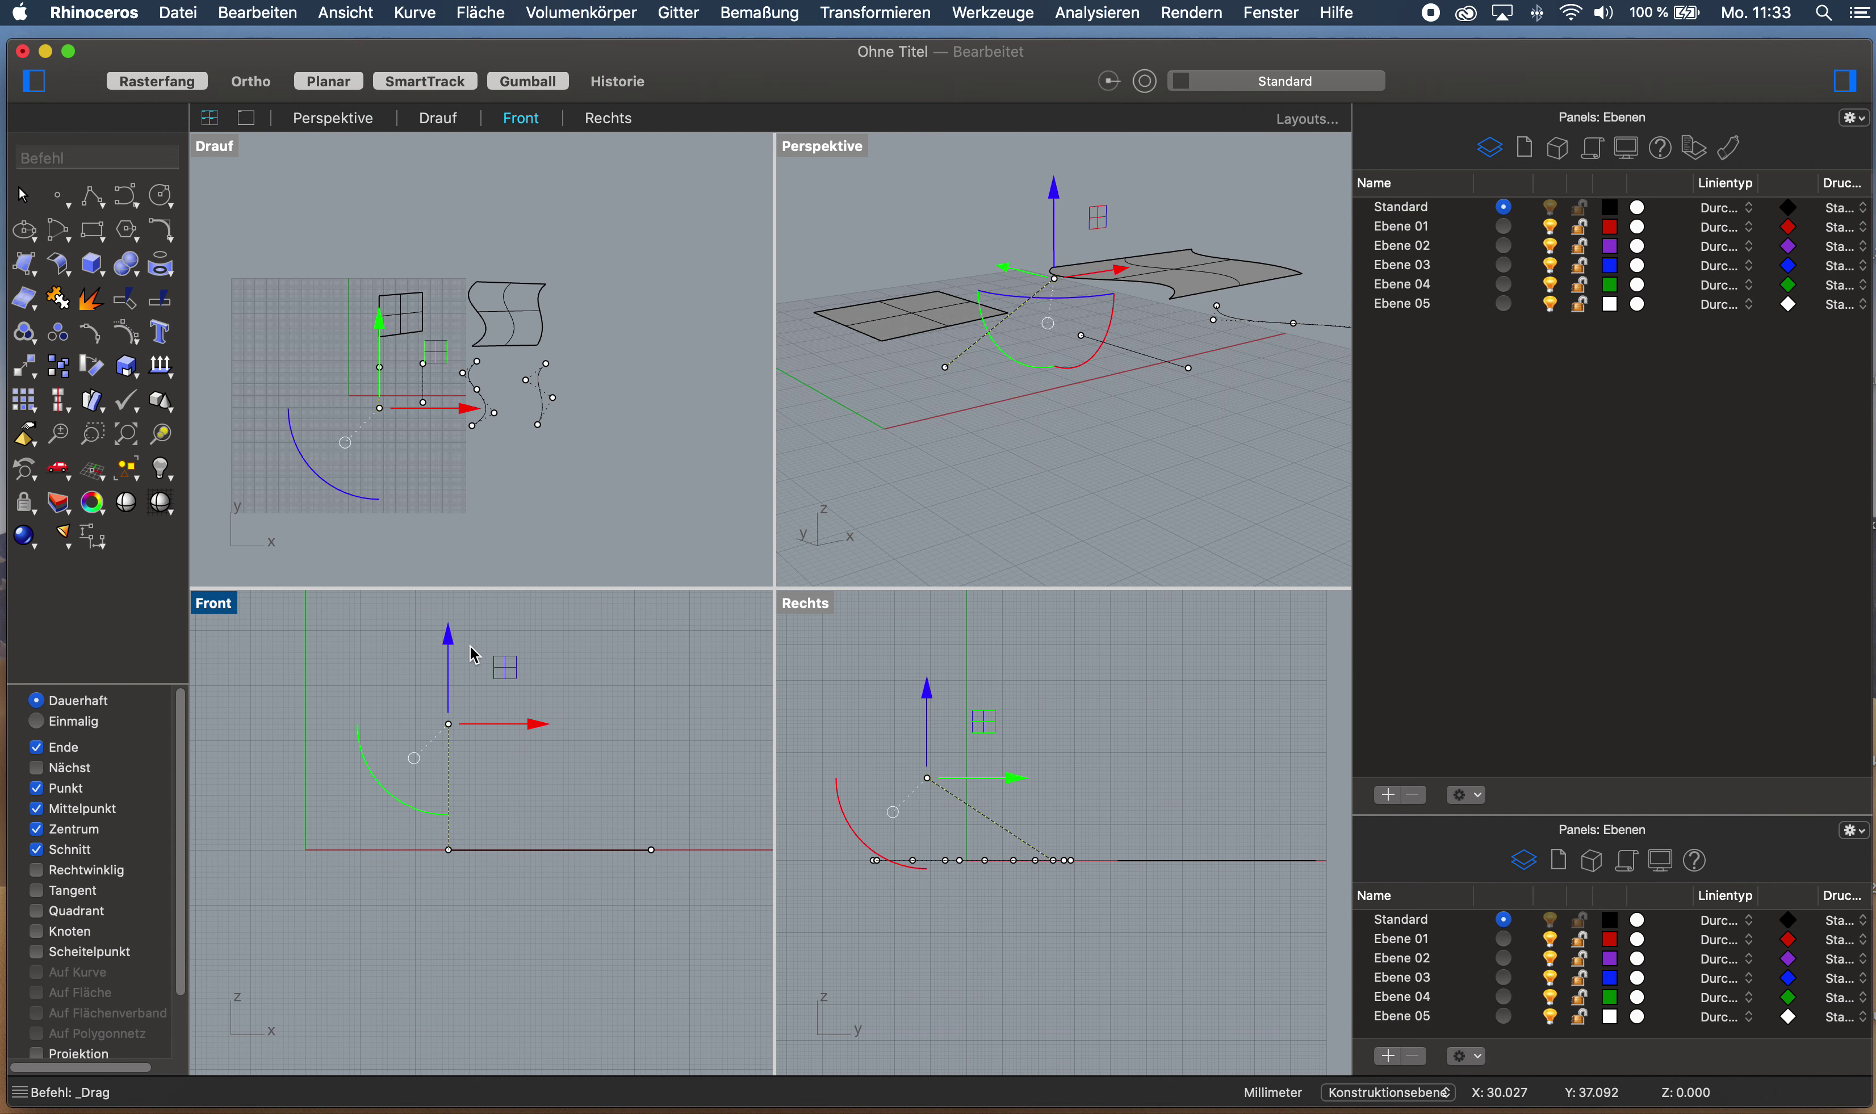
click(961, 368)
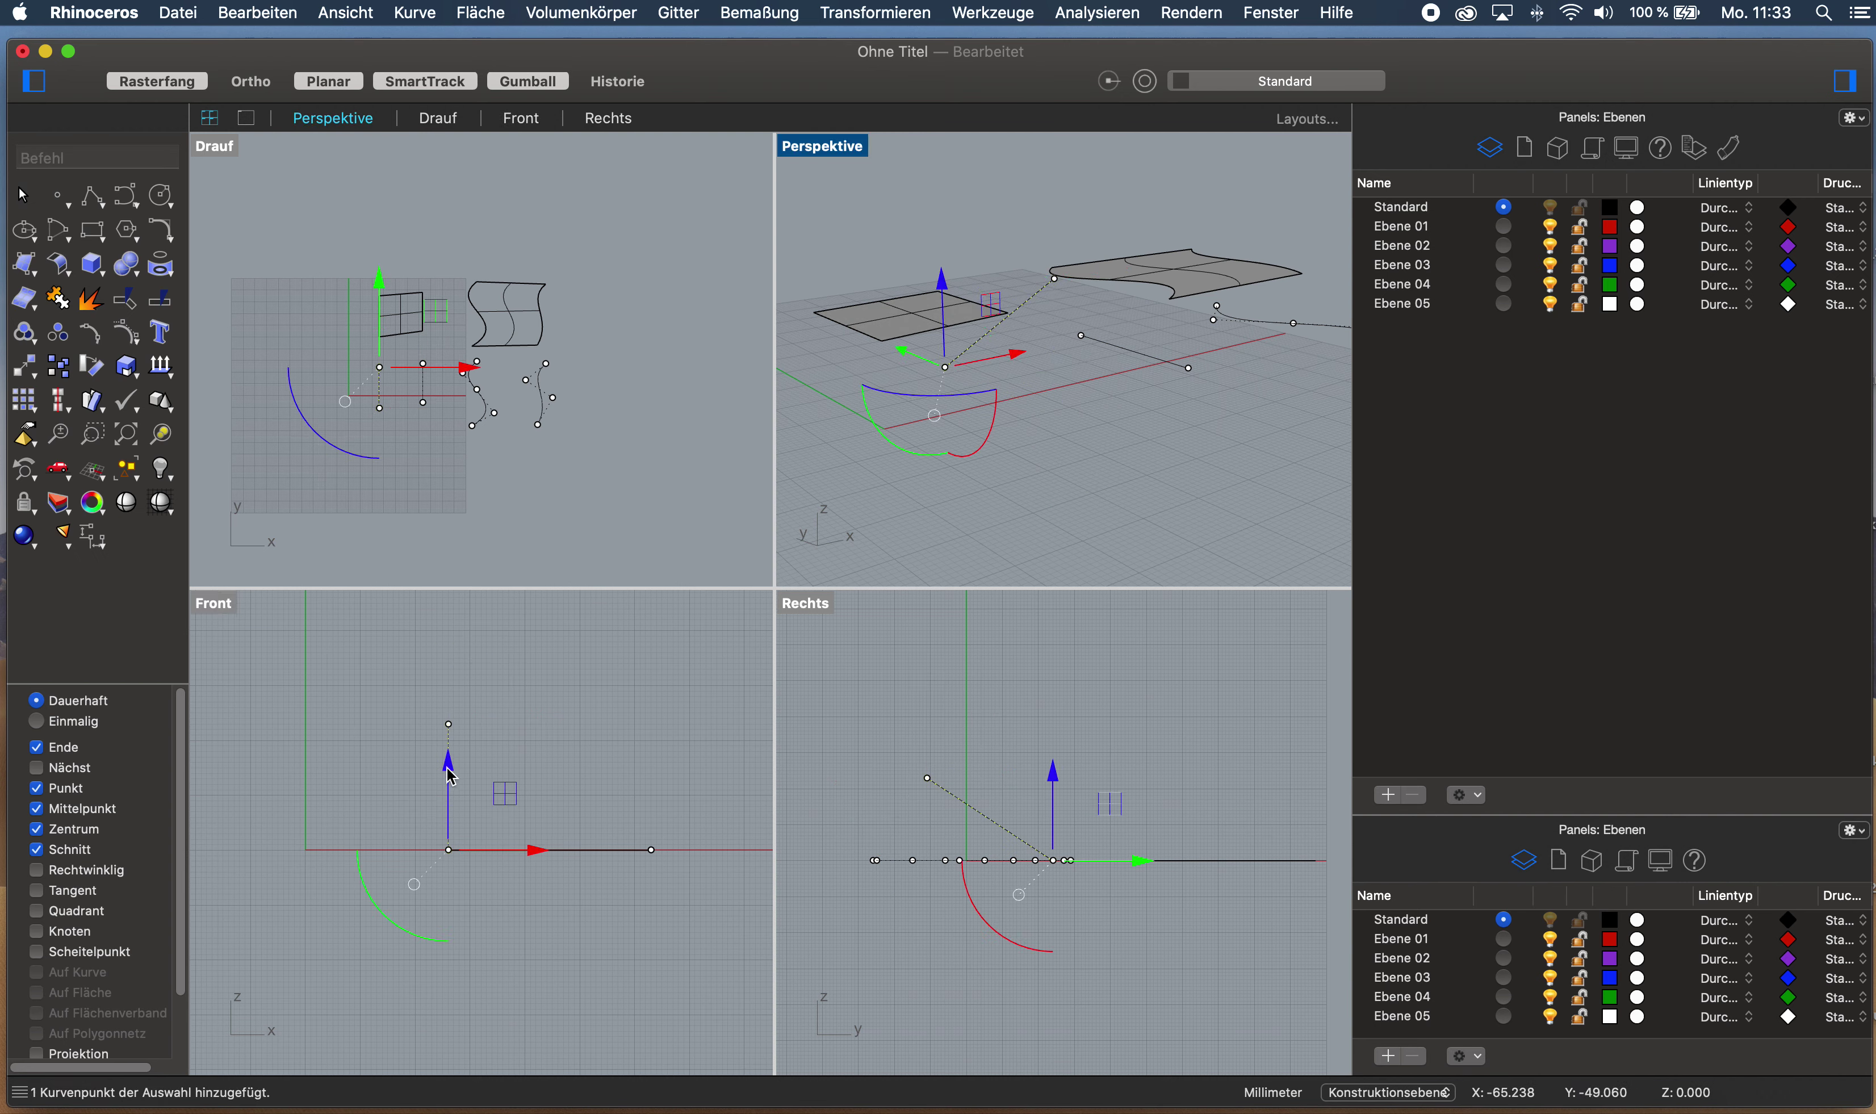
drag(447, 769, 447, 796)
click(1164, 473)
Move the second straight line's negative-Y endpoint below the construction plane and towards positive X, and turn the control points off
right_drag(1164, 473, 1153, 411)
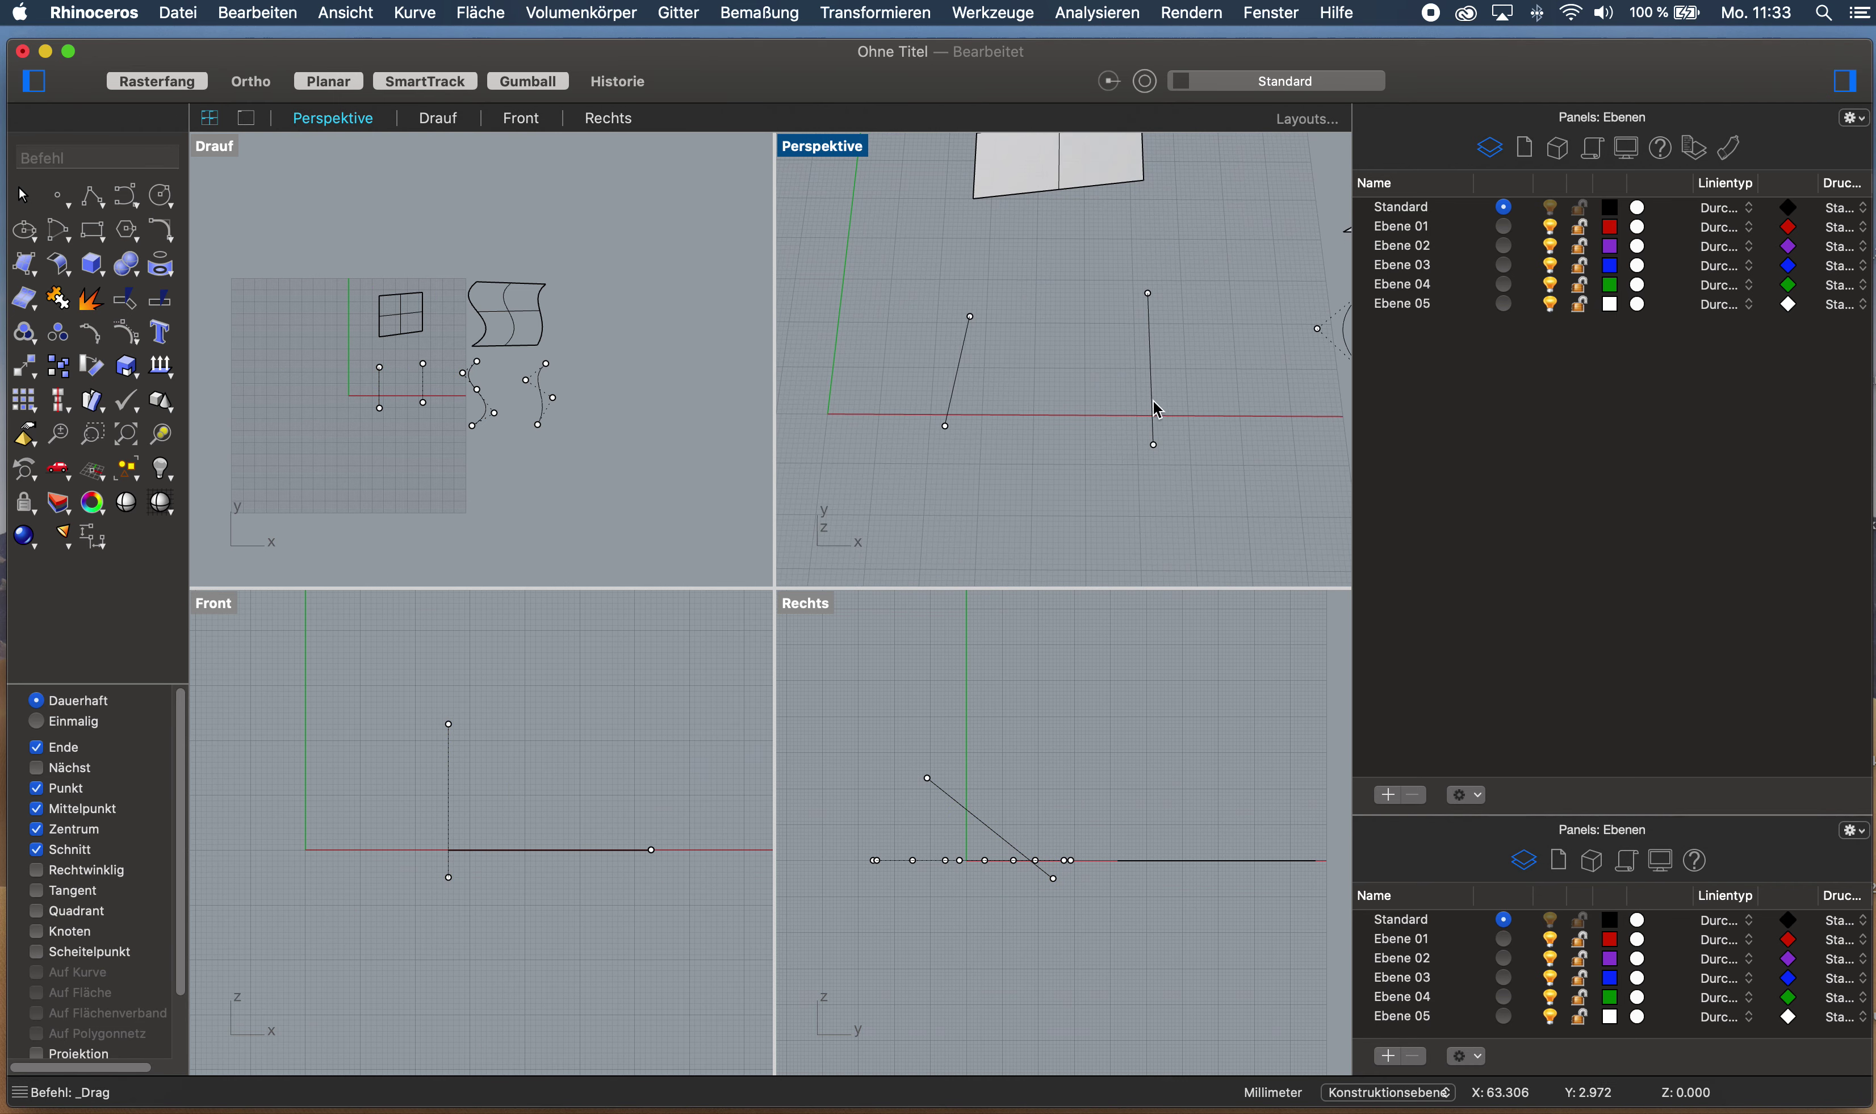
click(1153, 445)
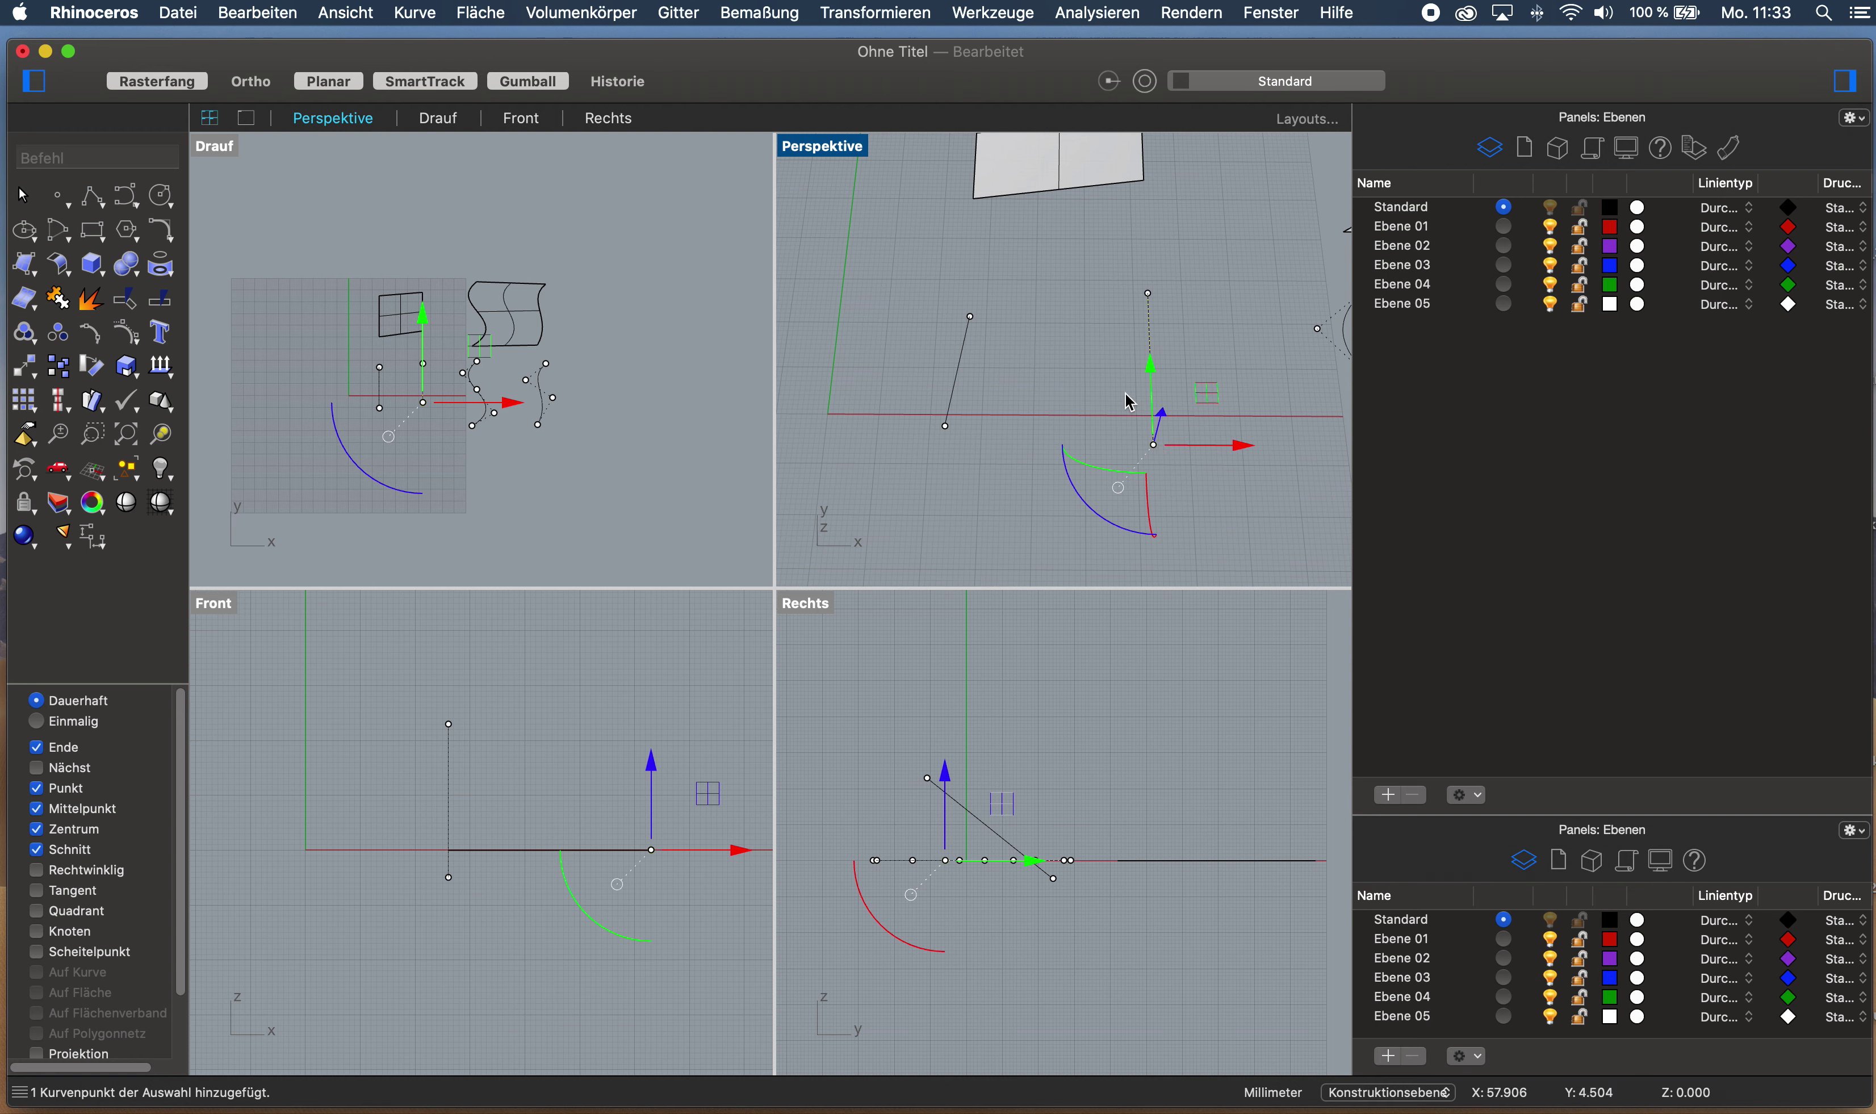
drag(652, 784, 652, 800)
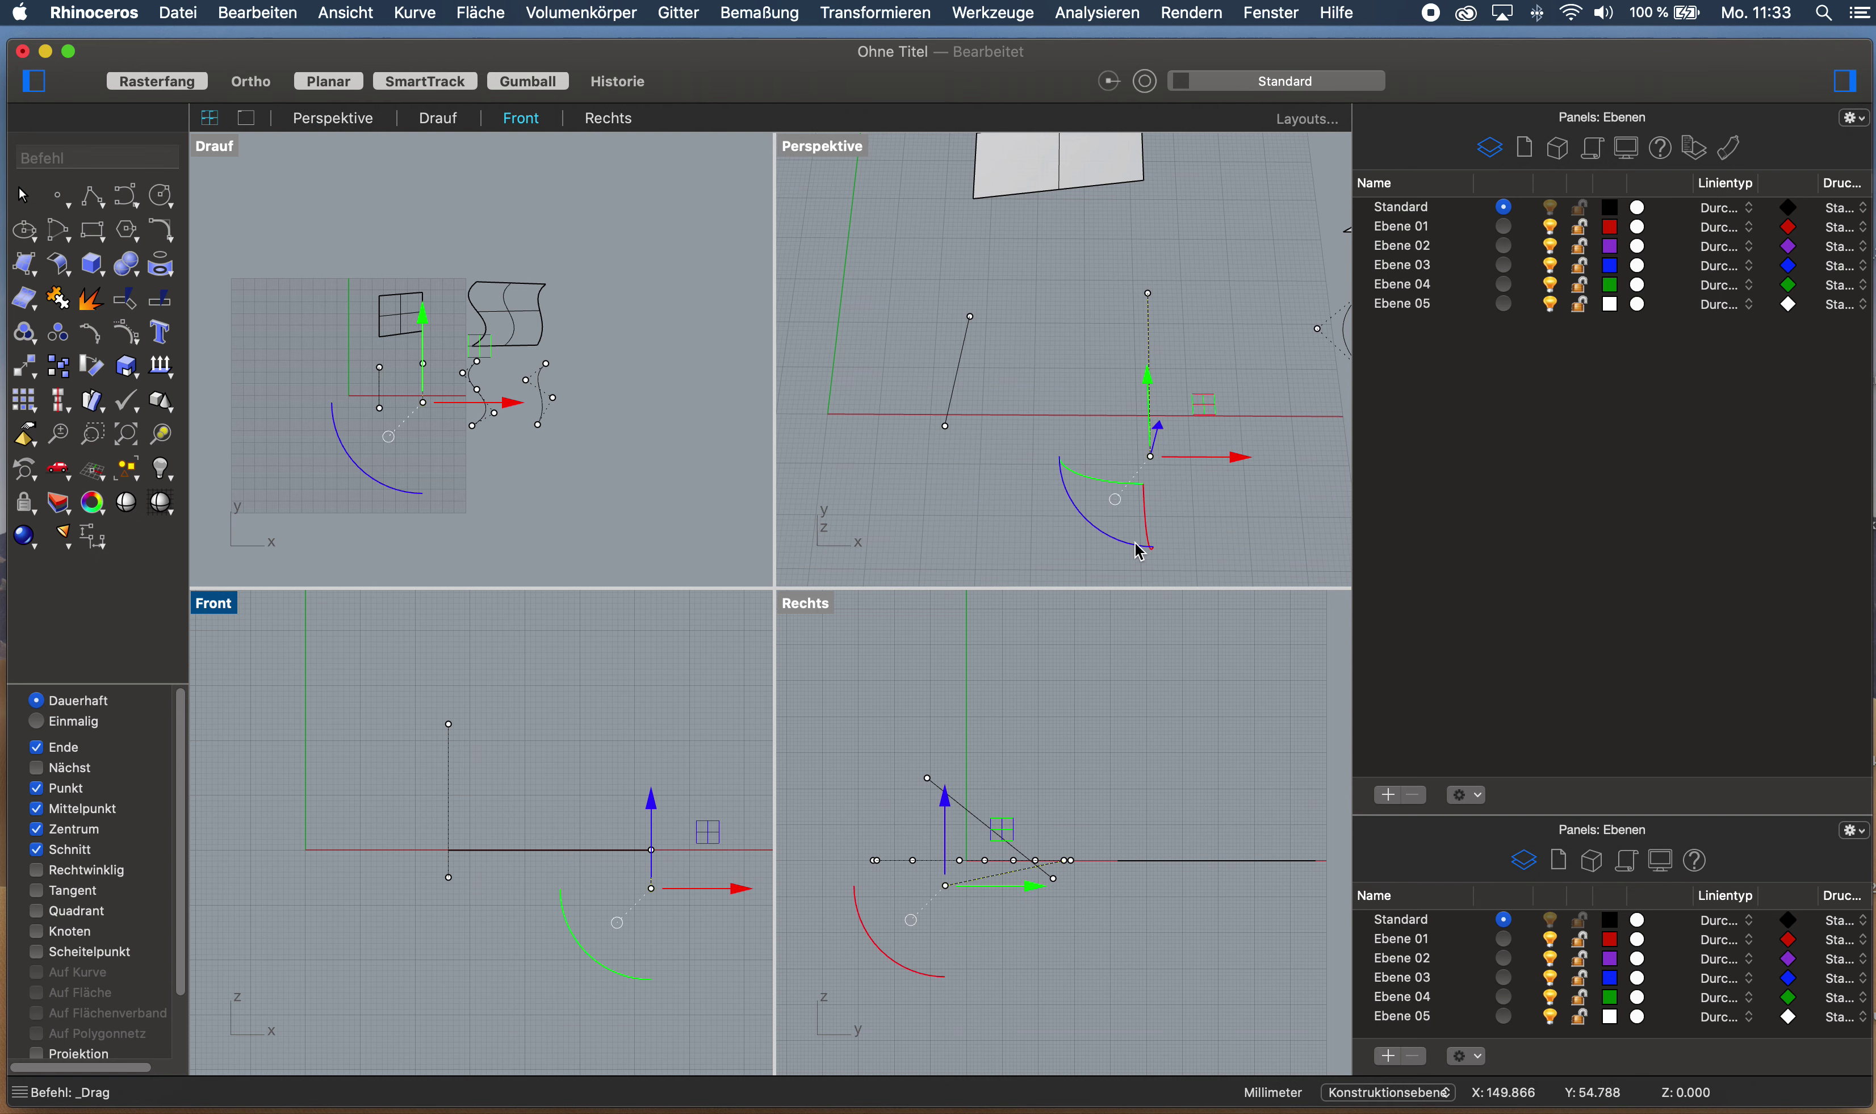
drag(1241, 460, 1275, 458)
click(1074, 469)
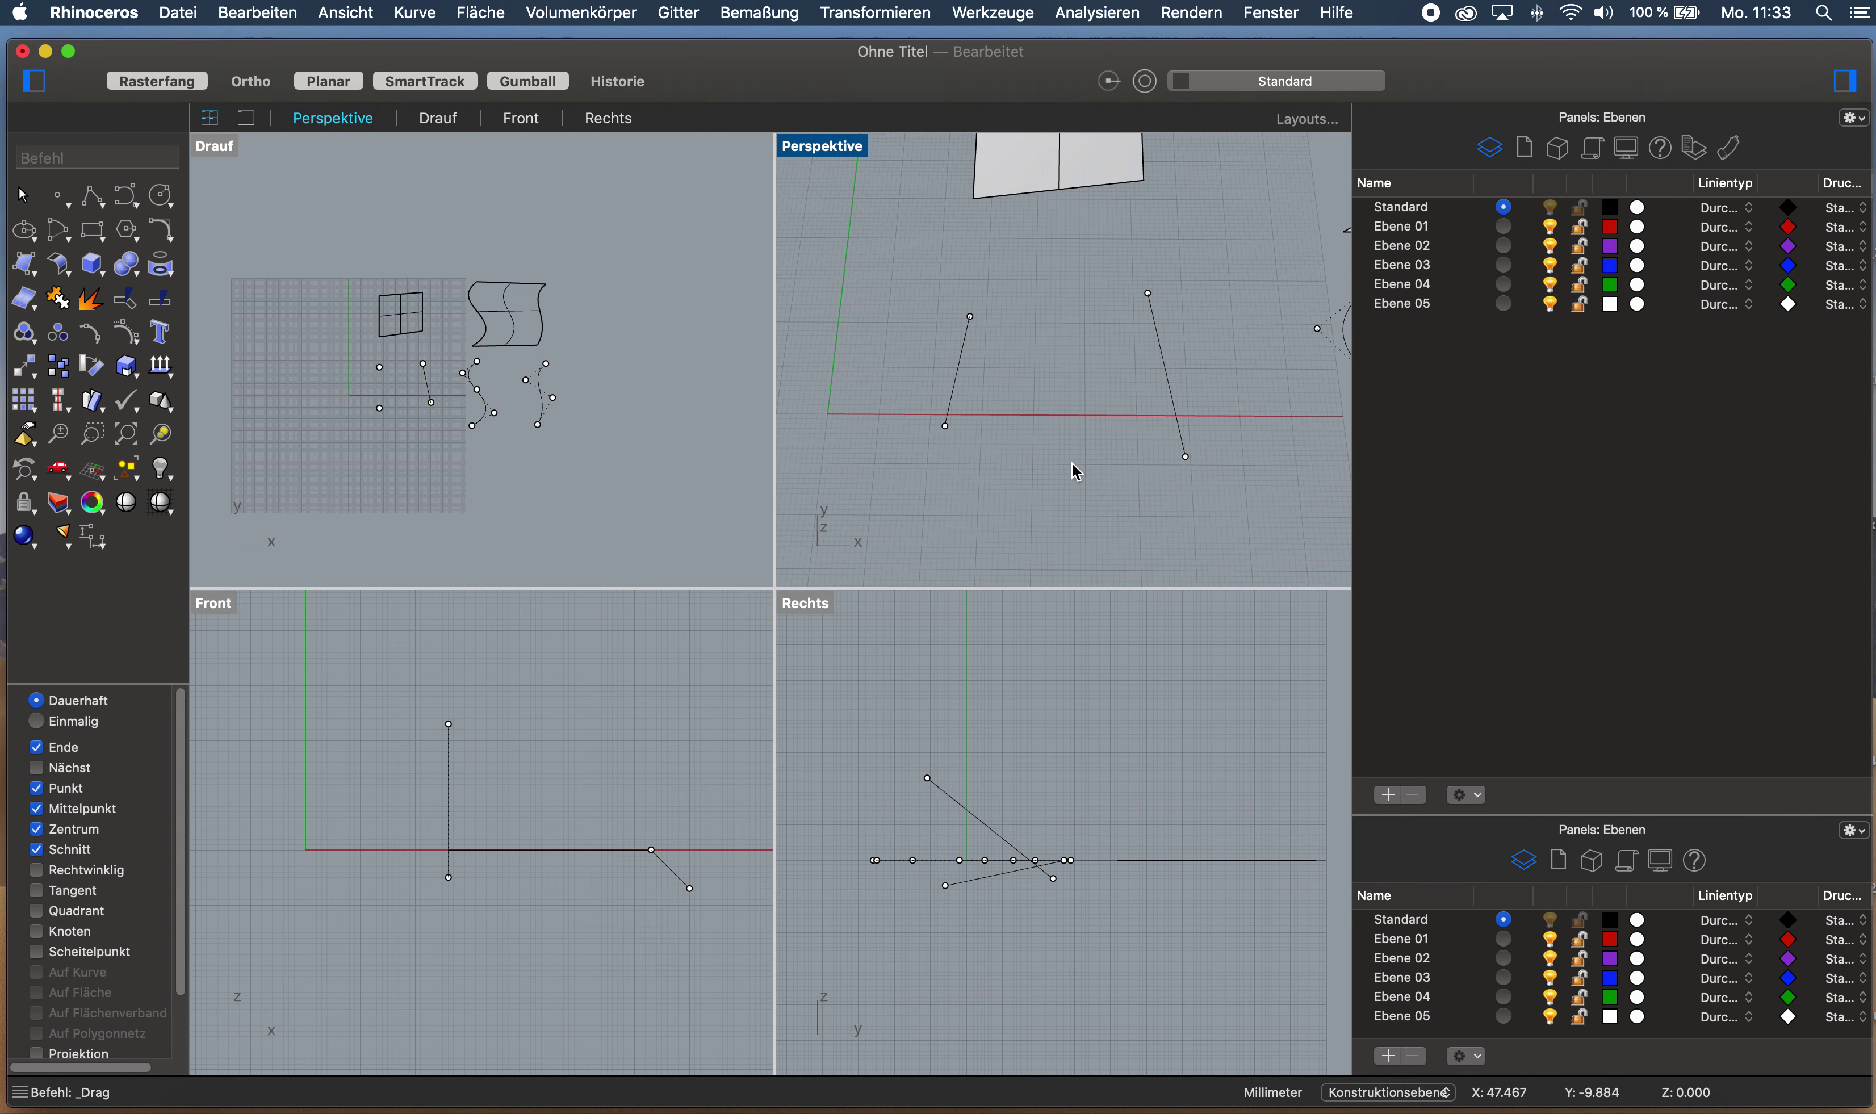
right_drag(1074, 469, 1087, 387)
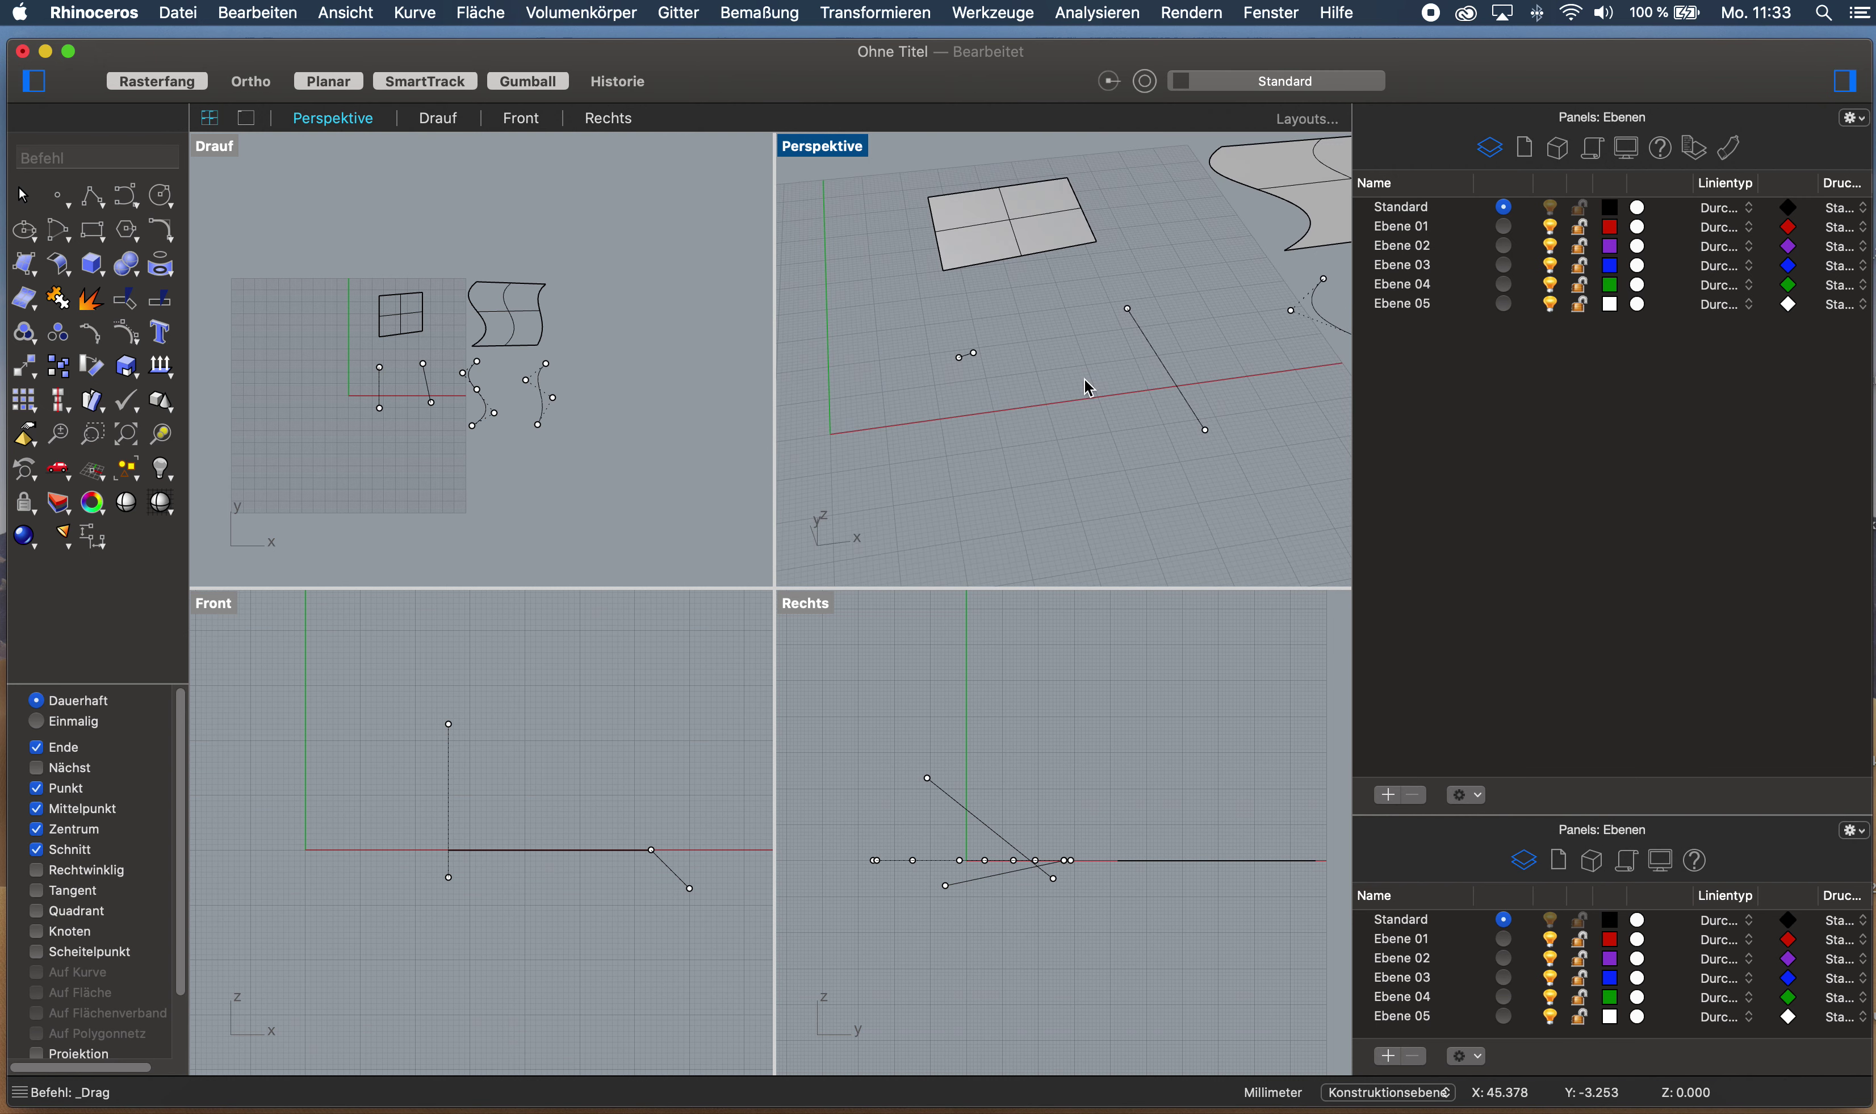
key(Escape)
Start a loft between the two skewed straight lines and bring up its loft options
right_drag(1184, 447, 851, 450)
mouse_move(1024, 370)
right_down()
mouse_move(1088, 373)
mouse_move(1116, 411)
mouse_move(989, 380)
right_up()
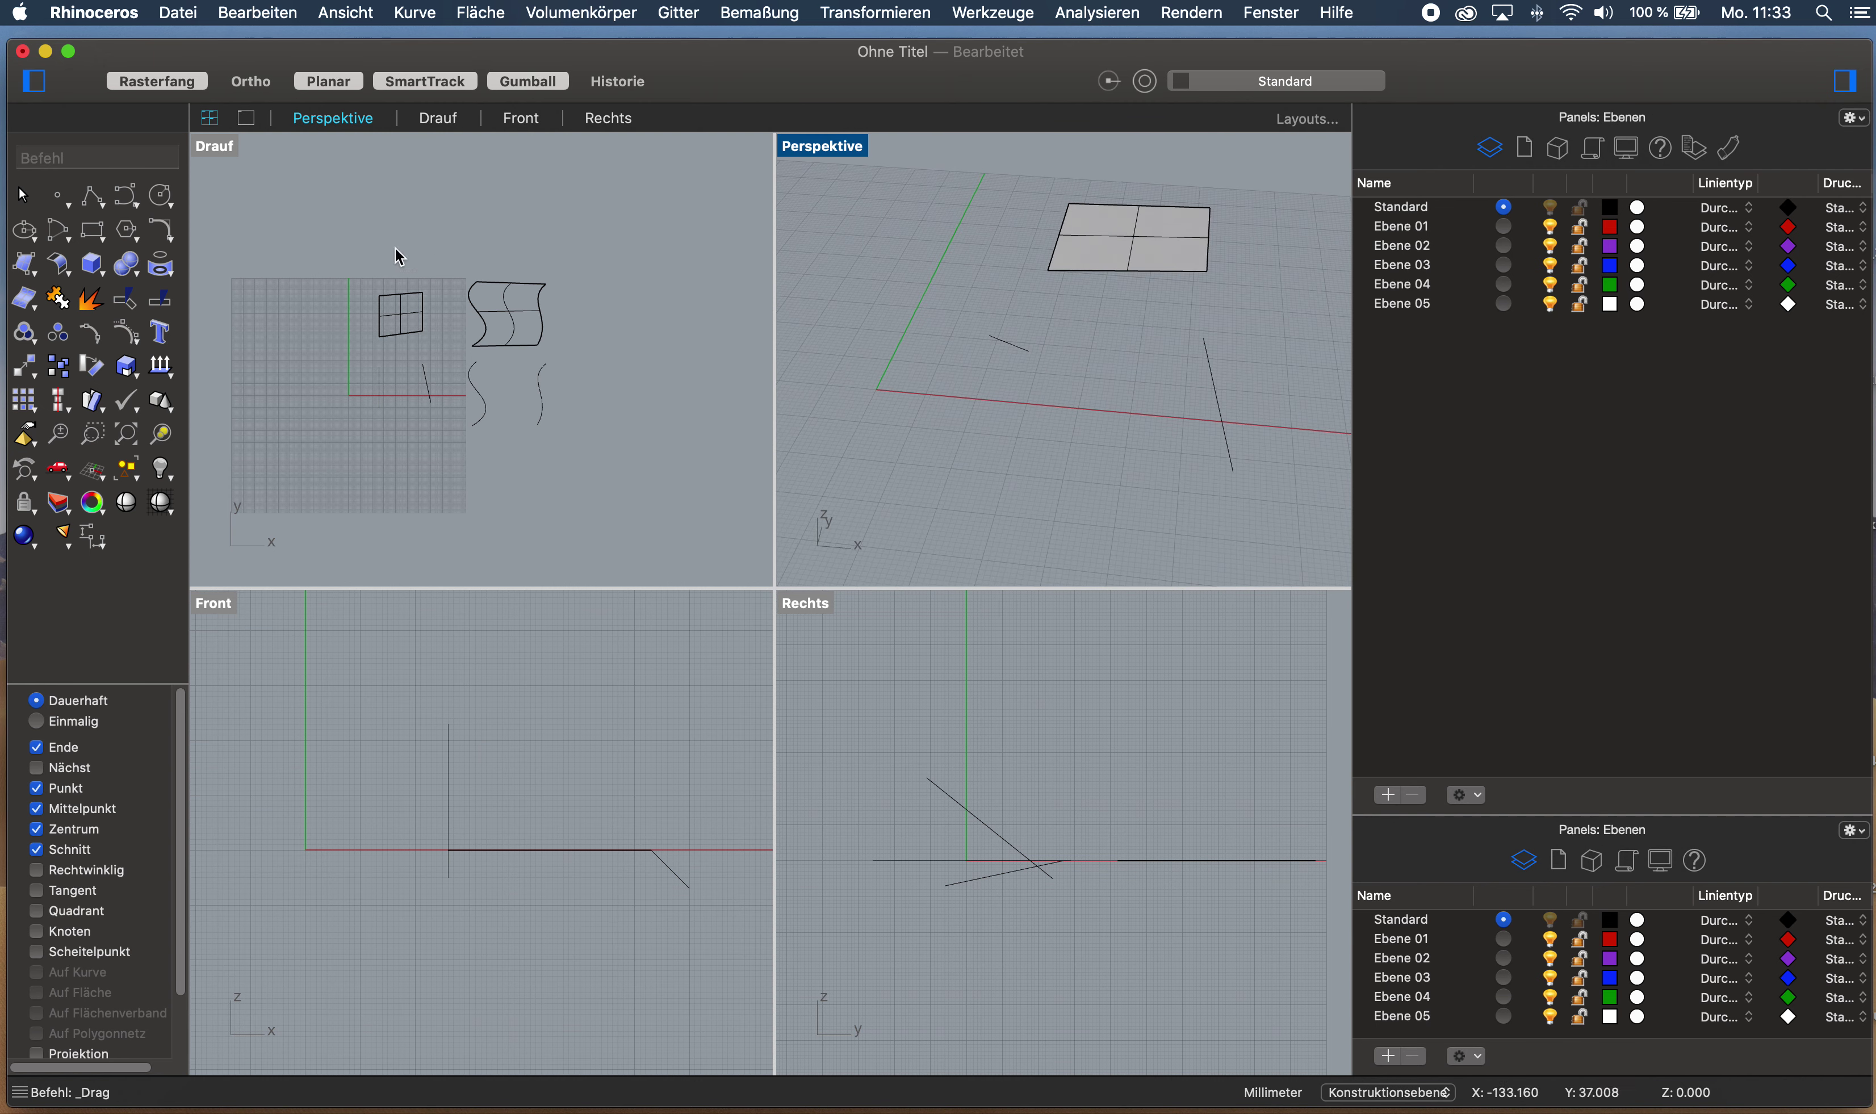
text(loft)
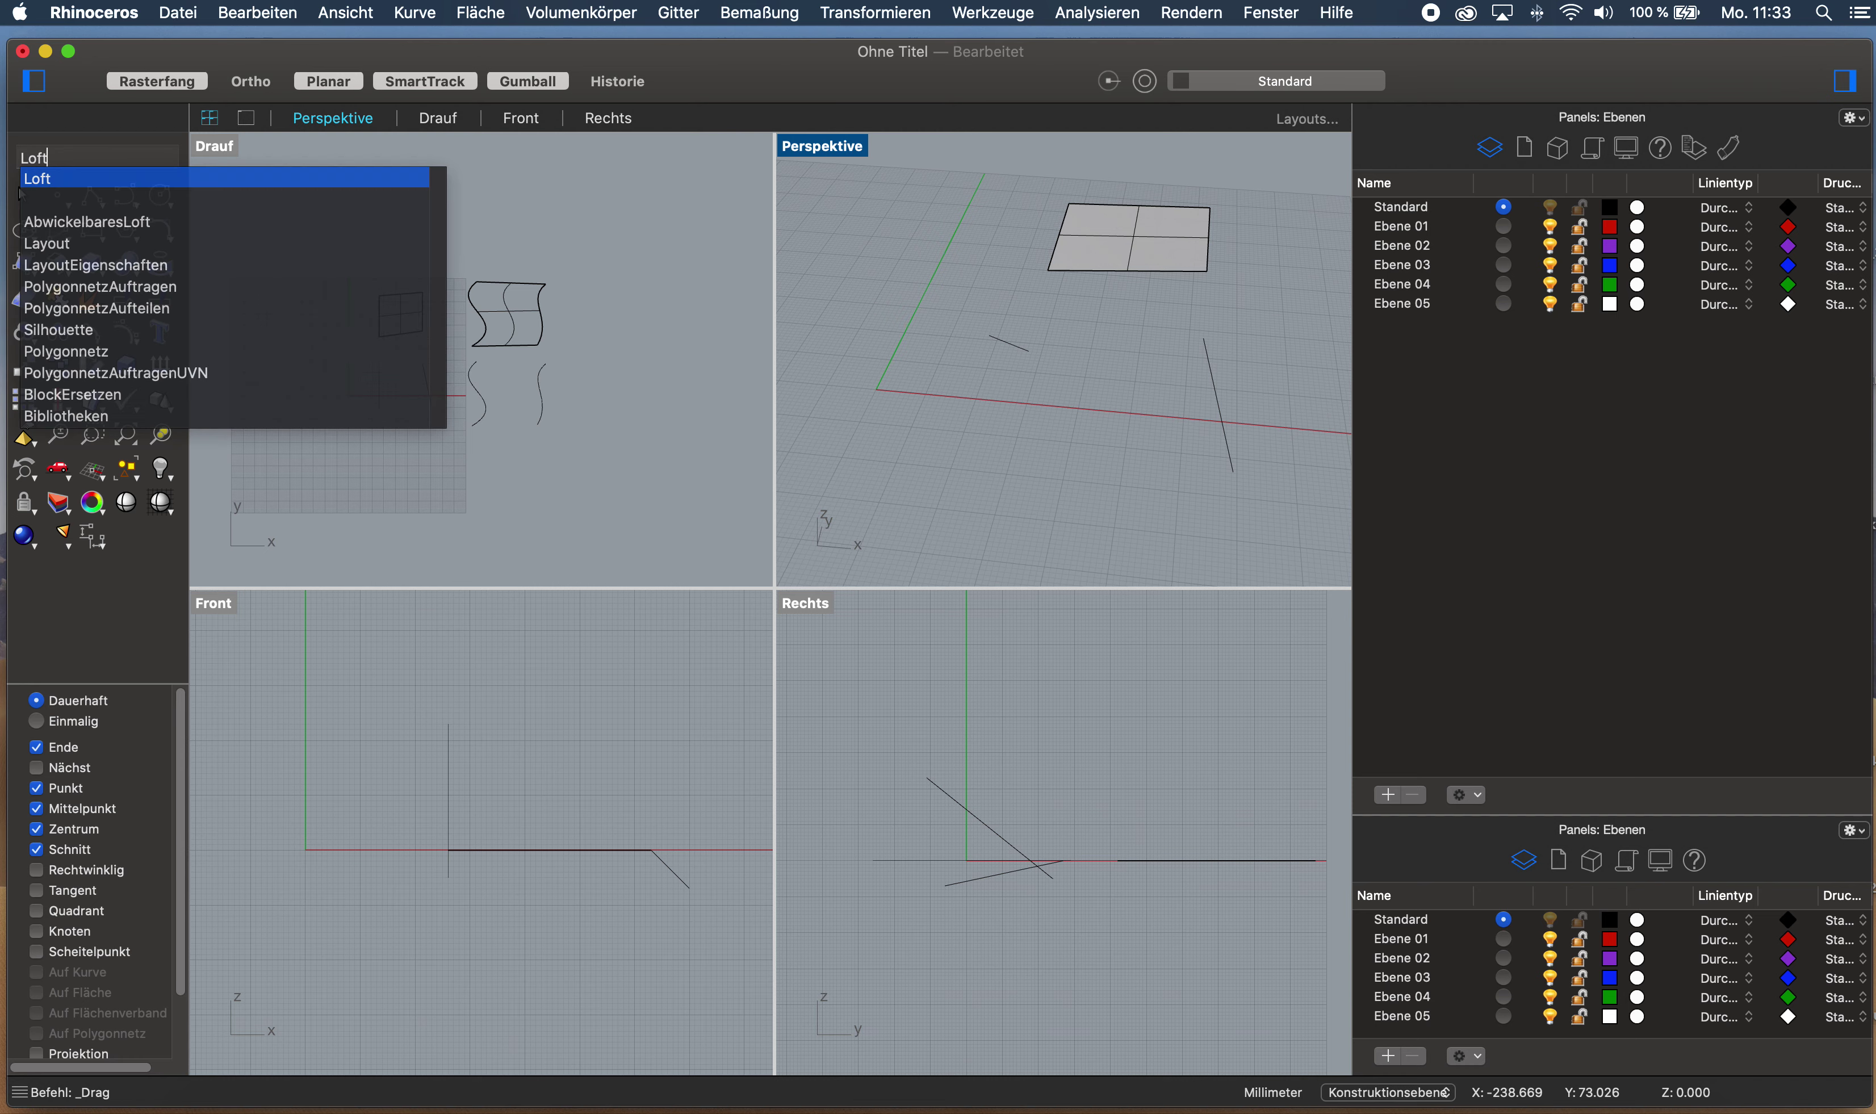
key(Return)
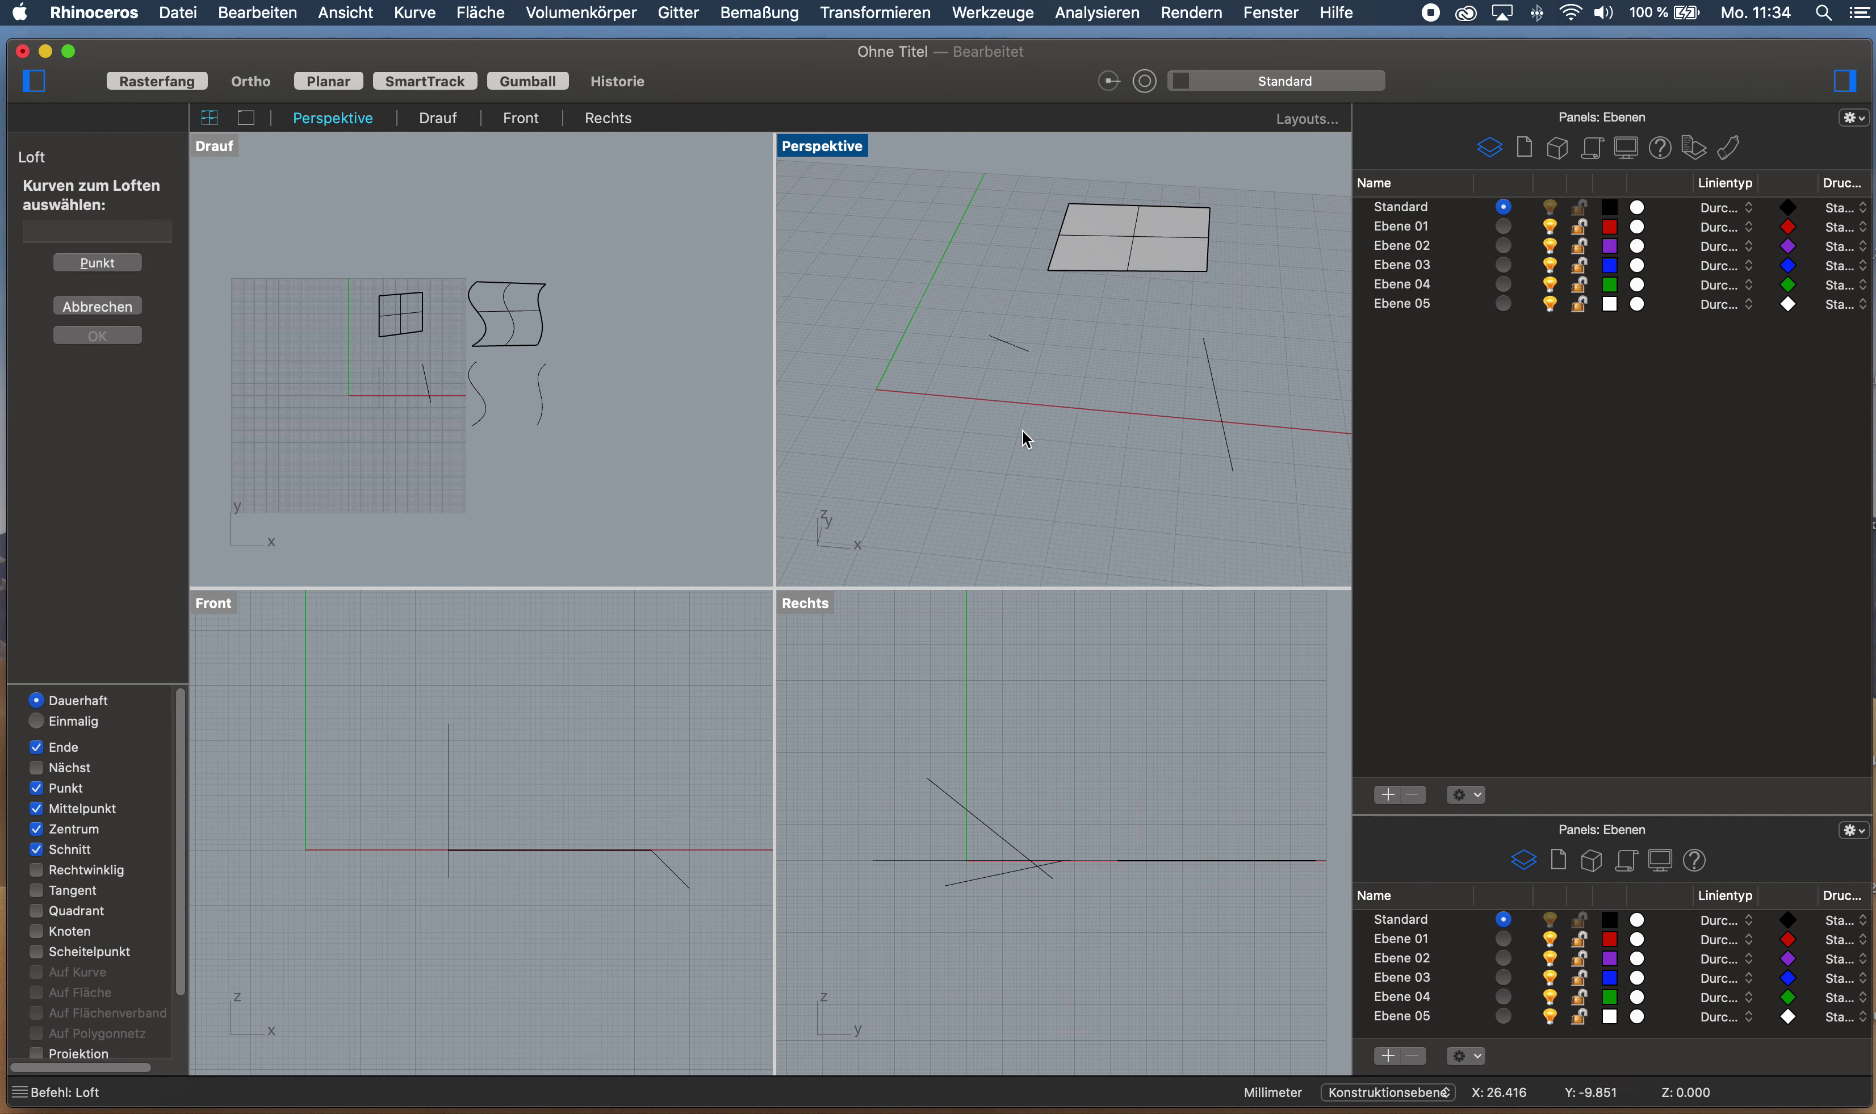
shift+right_drag(1023, 430, 844, 297)
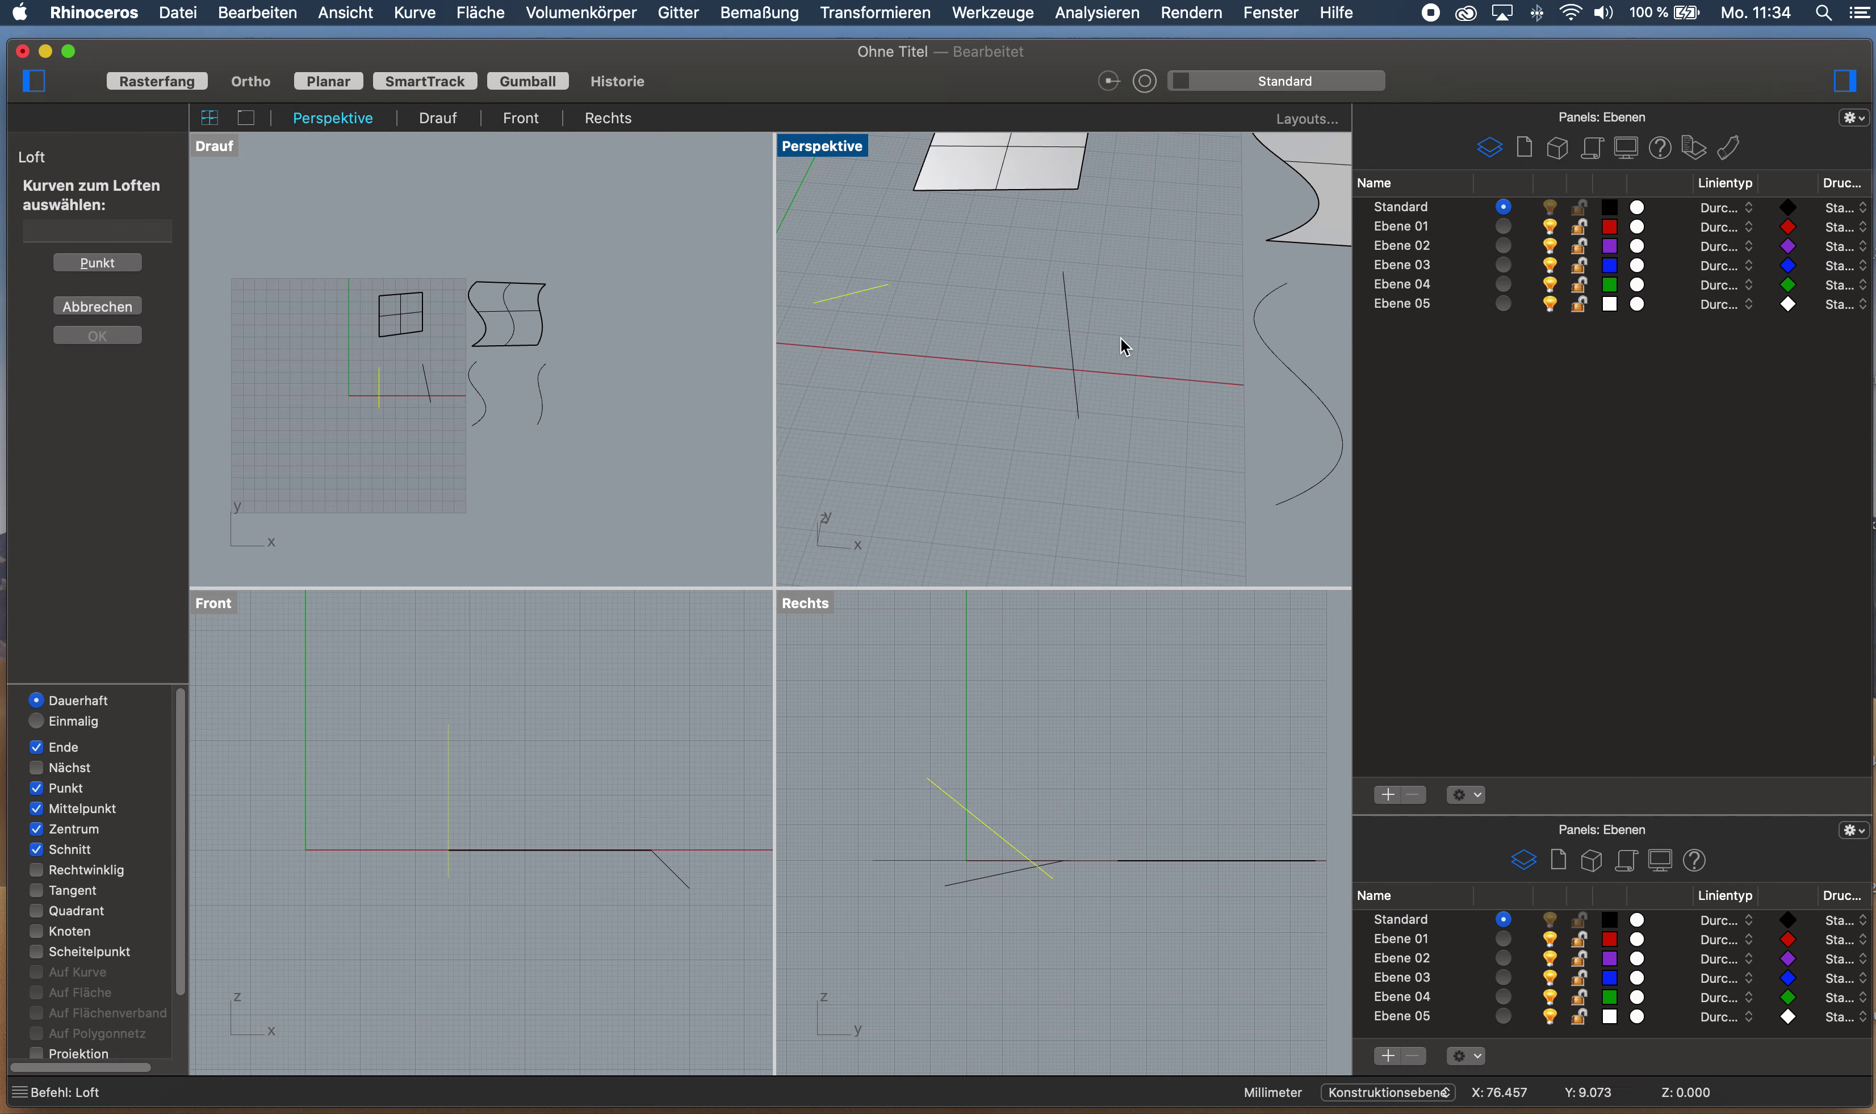
click(1074, 336)
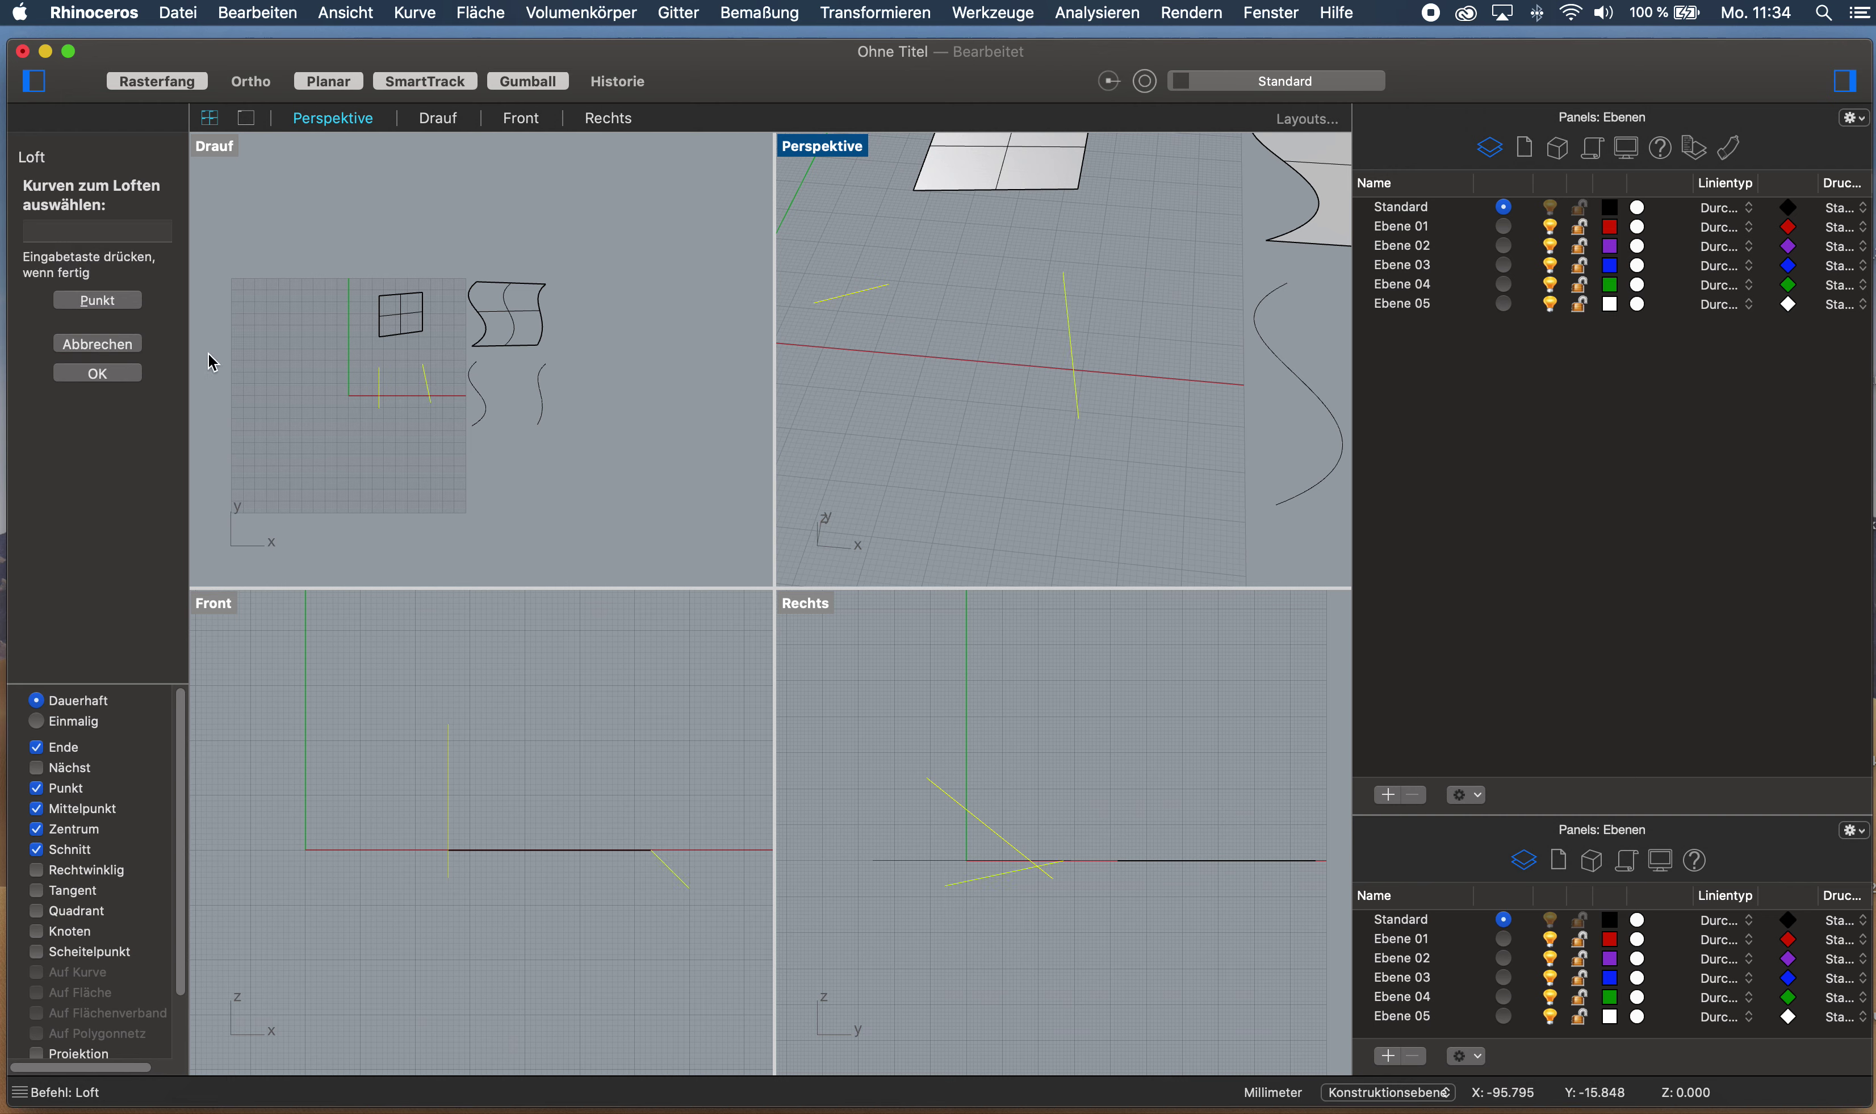
key(Return)
Preview the loft between the skewed lines with the styles Verringert, Exakt, Gerade Abschnitte and Gleichförmig
mouse_move(971, 380)
right_down()
mouse_move(1018, 436)
mouse_move(921, 473)
mouse_move(1031, 449)
mouse_move(1005, 406)
mouse_move(867, 407)
mouse_move(816, 448)
mouse_move(1017, 326)
mouse_move(900, 271)
mouse_move(976, 314)
mouse_move(990, 365)
mouse_move(949, 378)
mouse_move(951, 401)
right_up()
click(1363, 237)
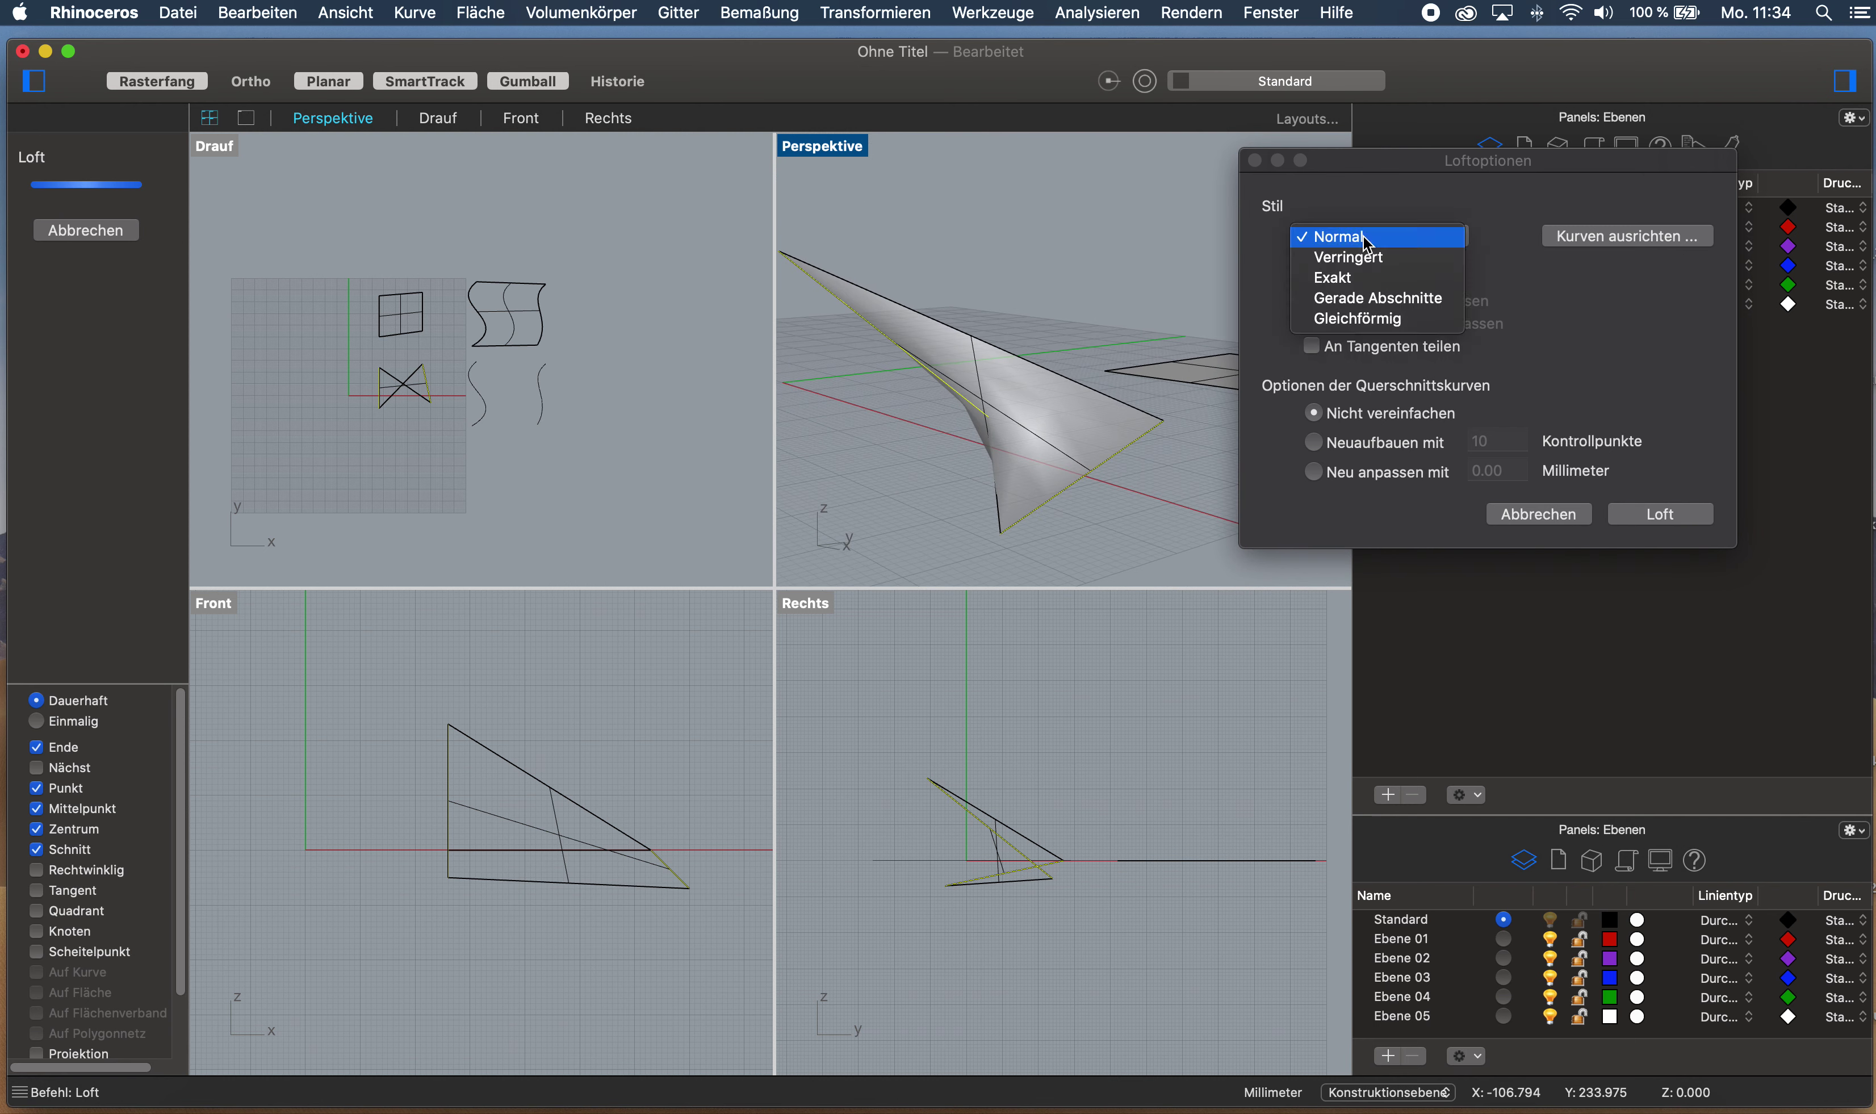
click(1365, 259)
click(1365, 237)
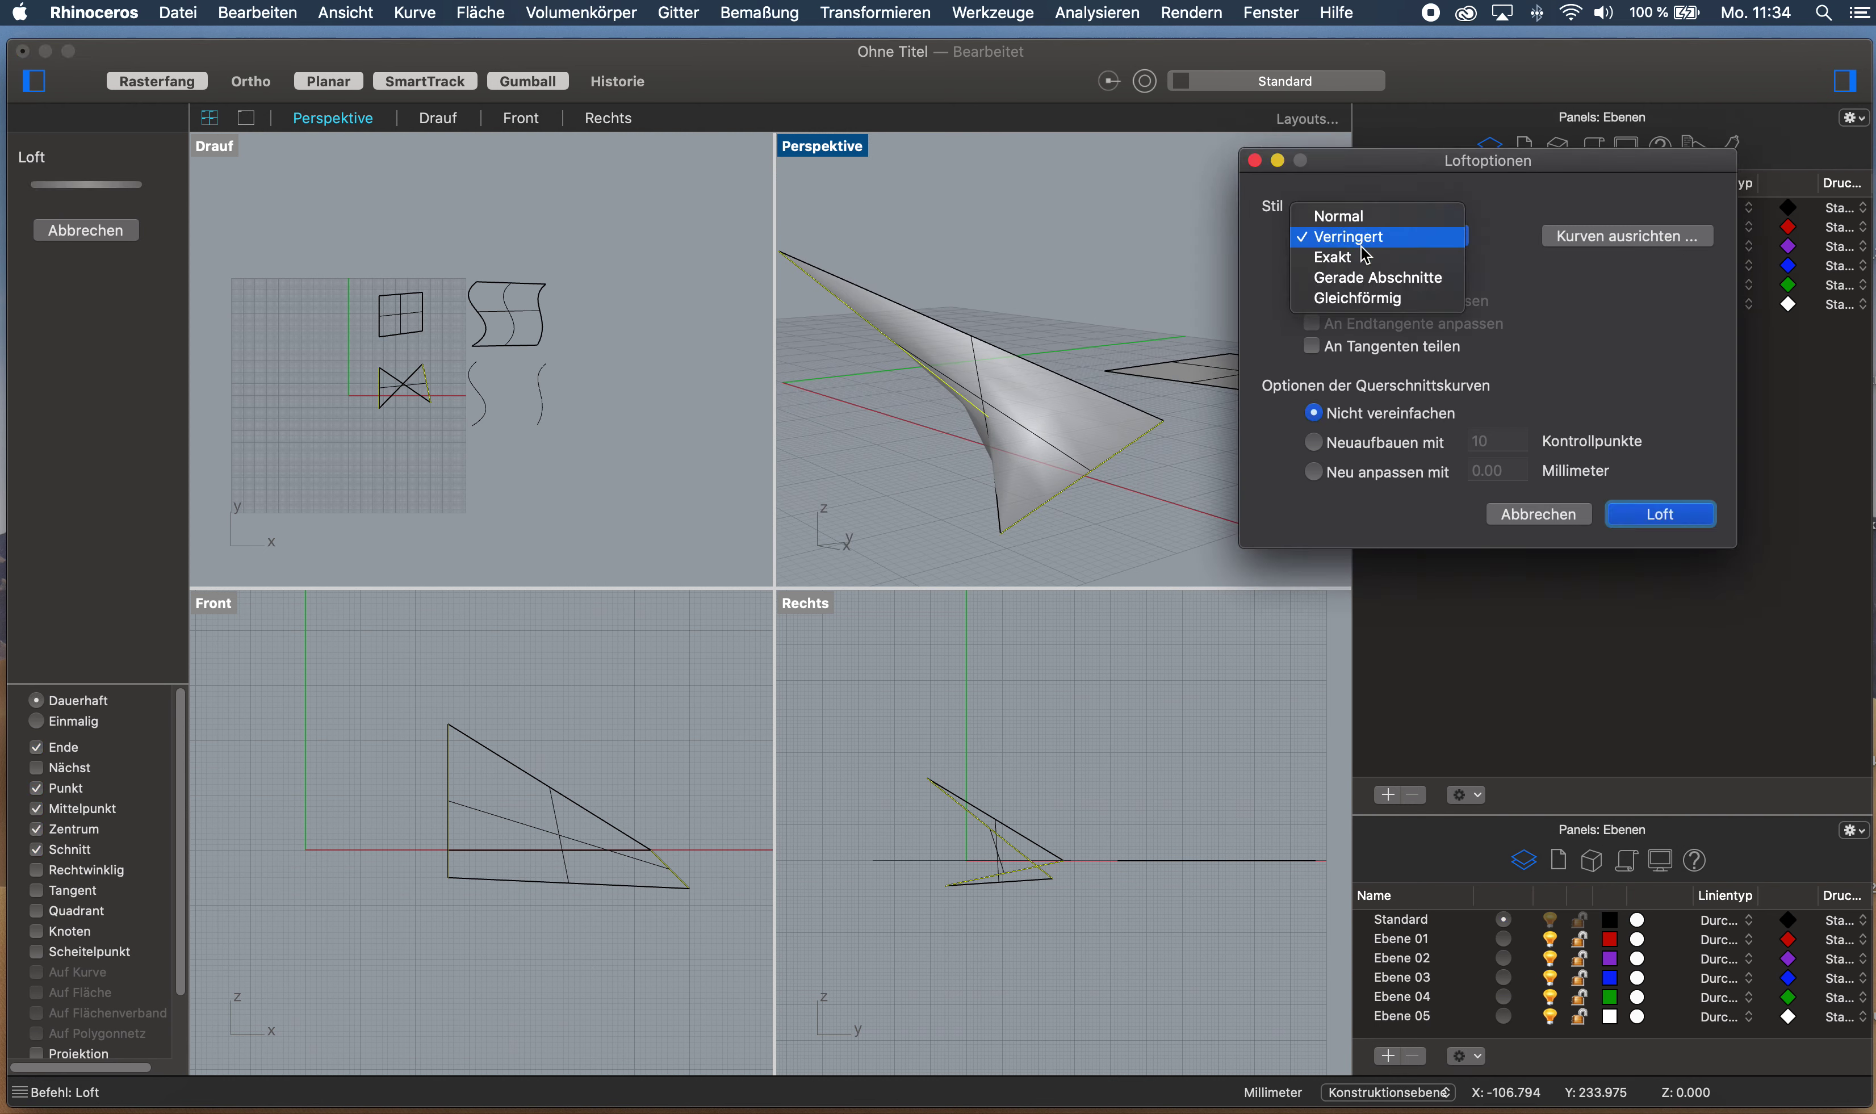
click(1367, 257)
click(1368, 237)
click(1369, 259)
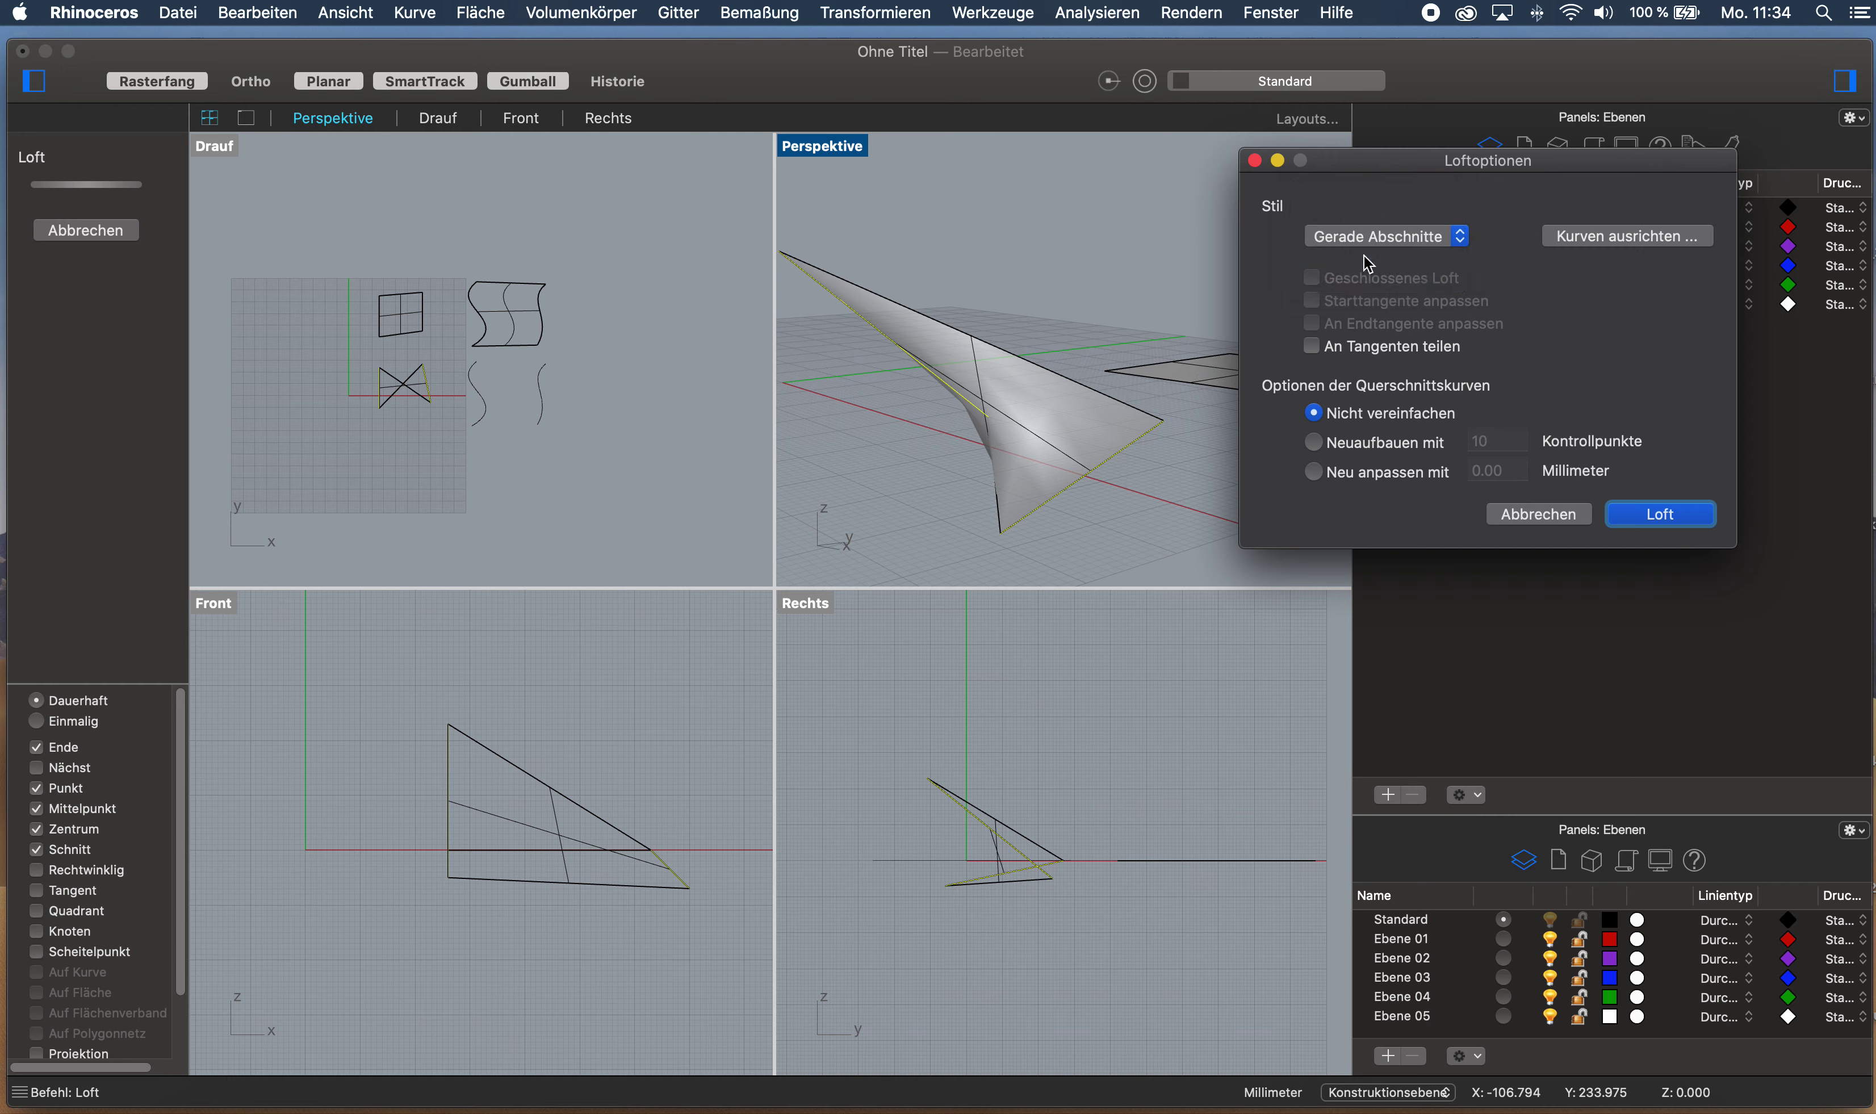
click(1368, 236)
click(1368, 262)
right_drag(997, 426, 945, 449)
Switch the loft style back through Gerade Abschnitte, Exakt and Verringert to Normal, checking the surface preview from several angles
click(1384, 242)
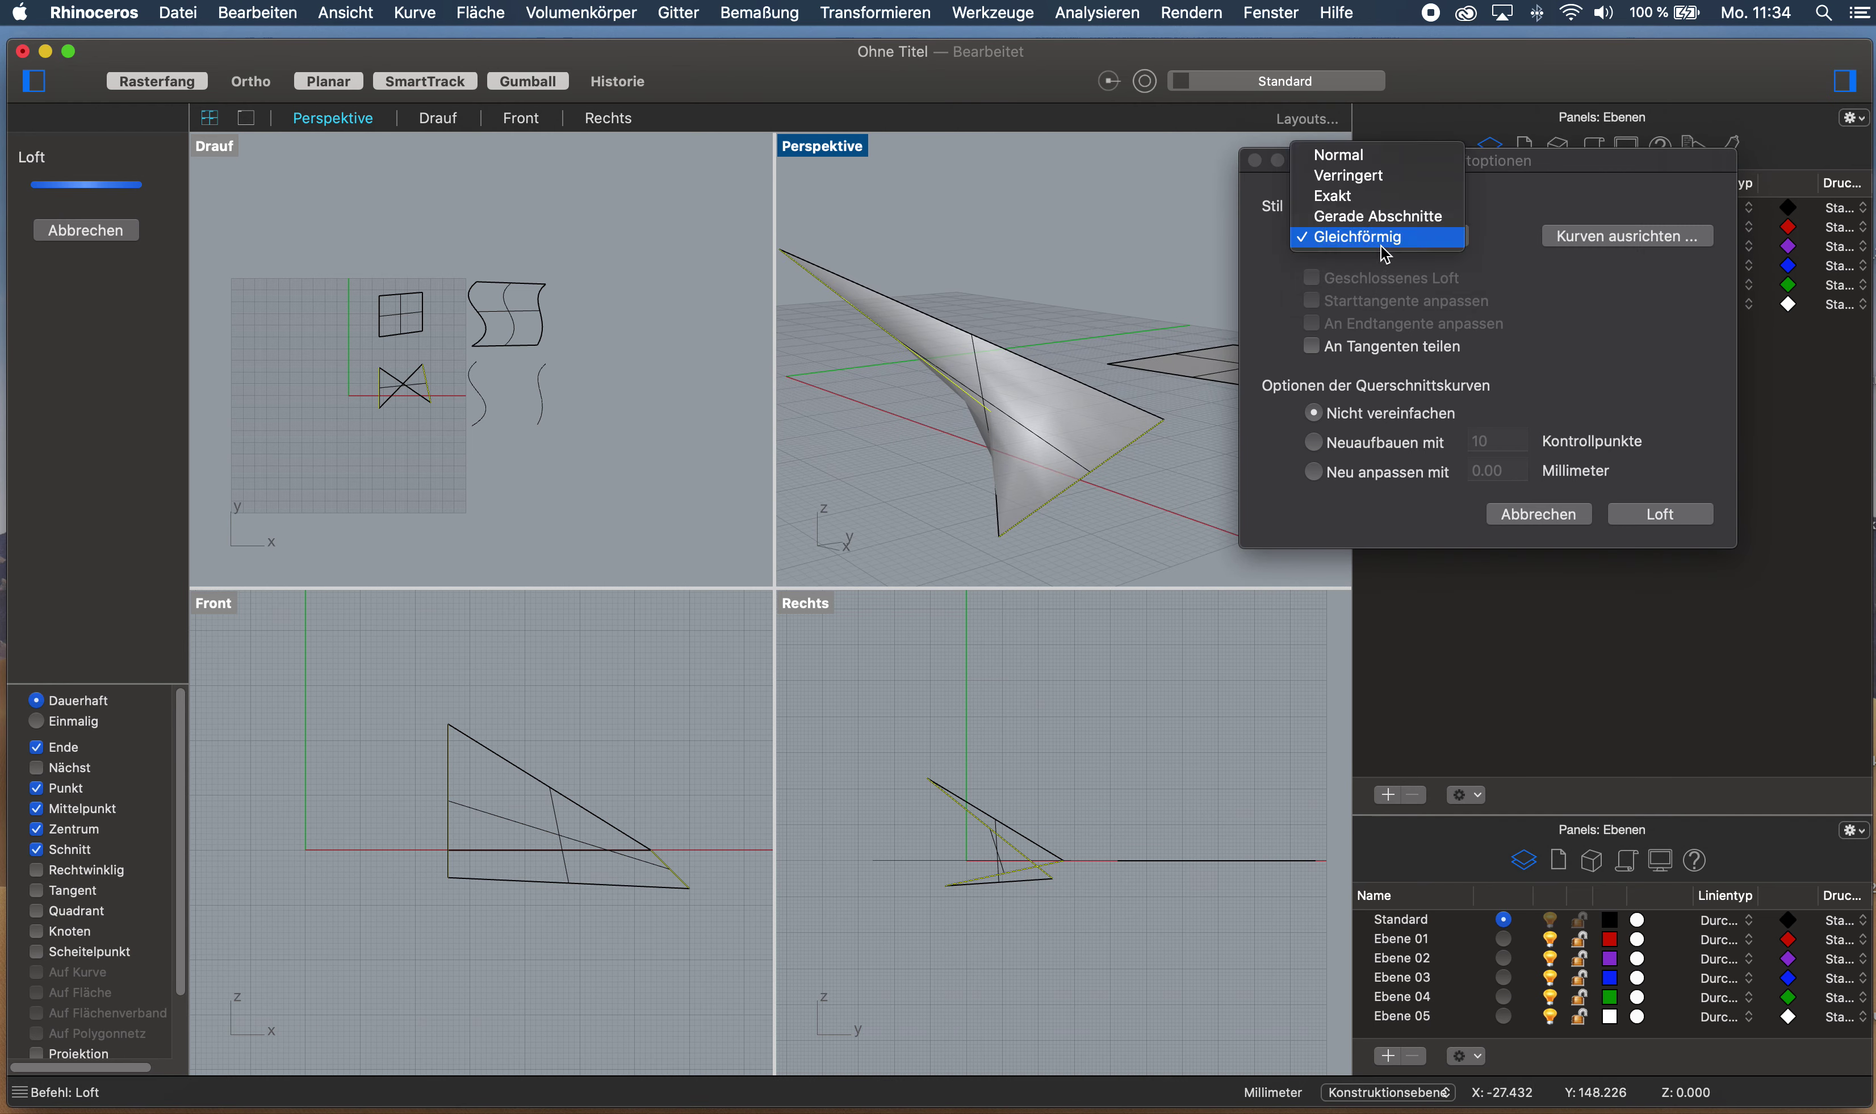
click(1378, 217)
mouse_move(1108, 364)
right_down()
mouse_move(1092, 348)
mouse_move(1075, 374)
mouse_move(1085, 360)
right_up()
click(1386, 237)
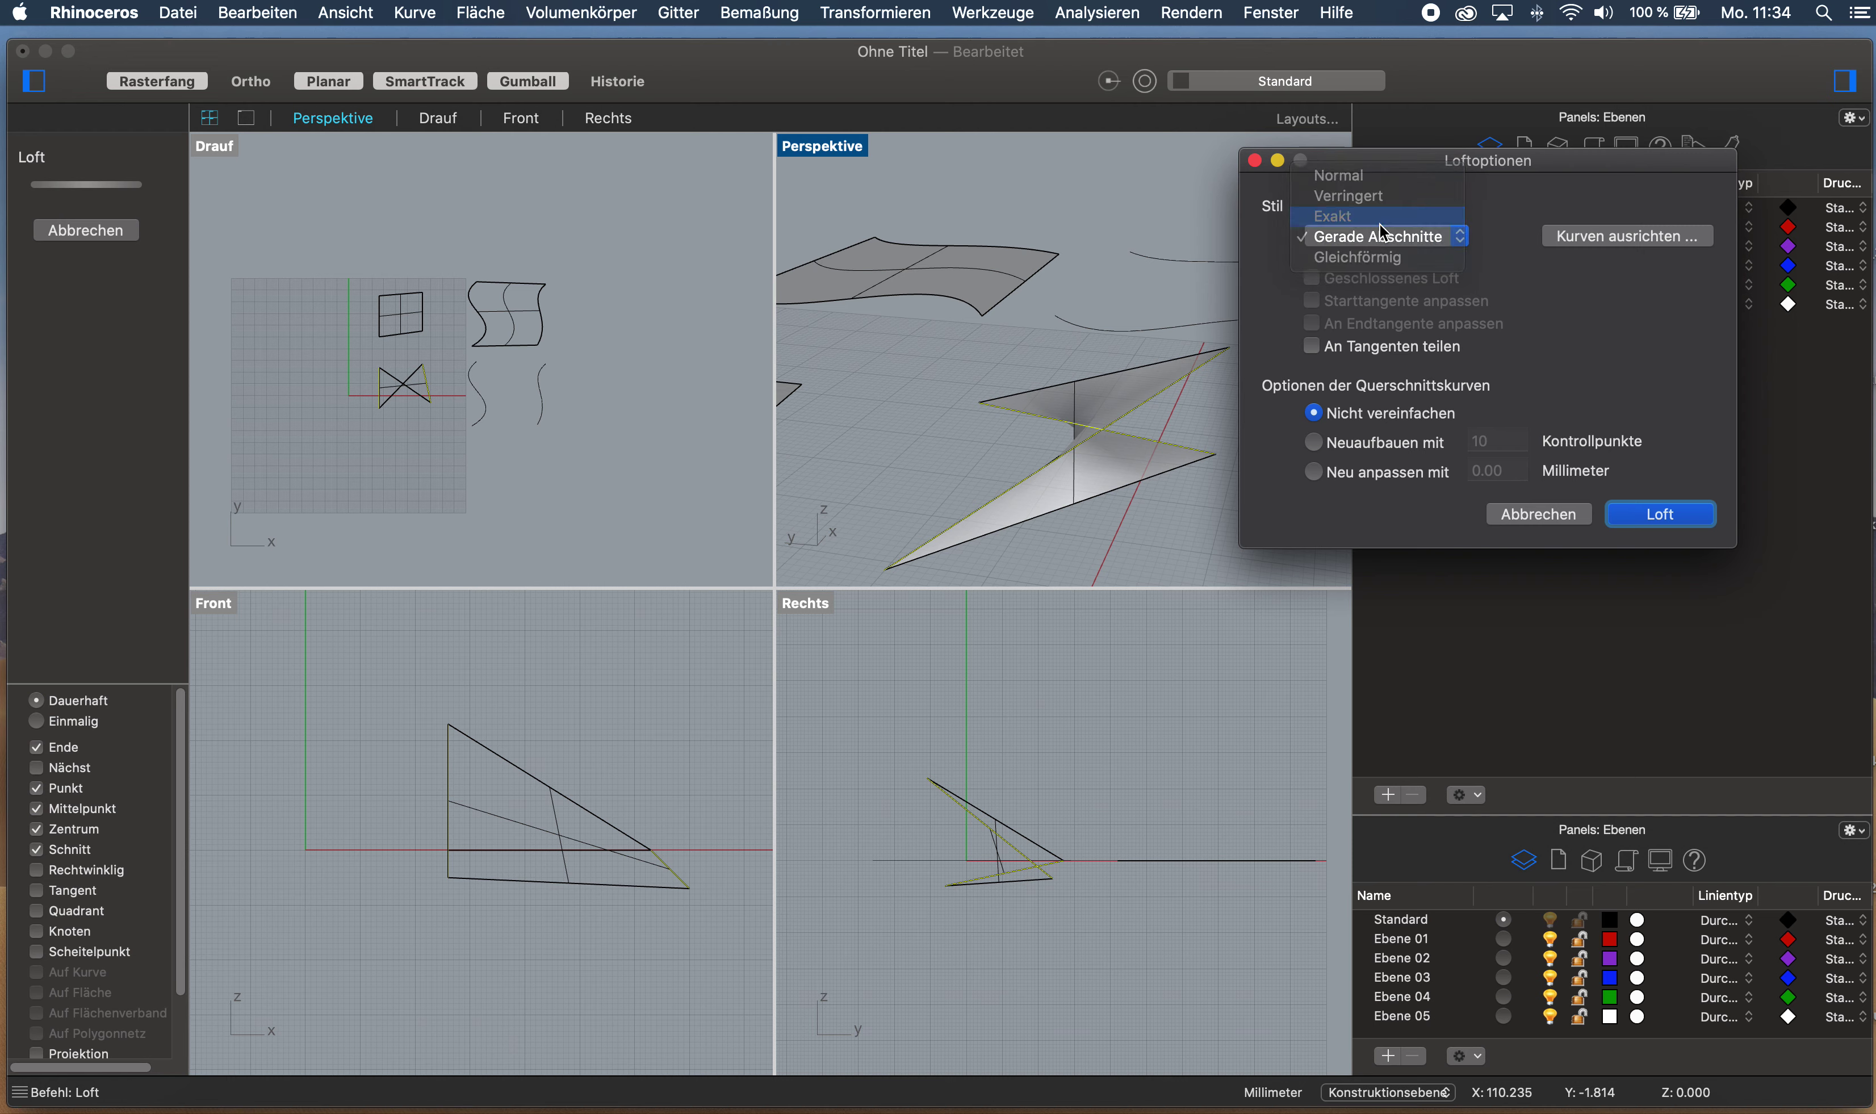
click(1370, 218)
right_drag(1139, 506, 988, 506)
click(1435, 245)
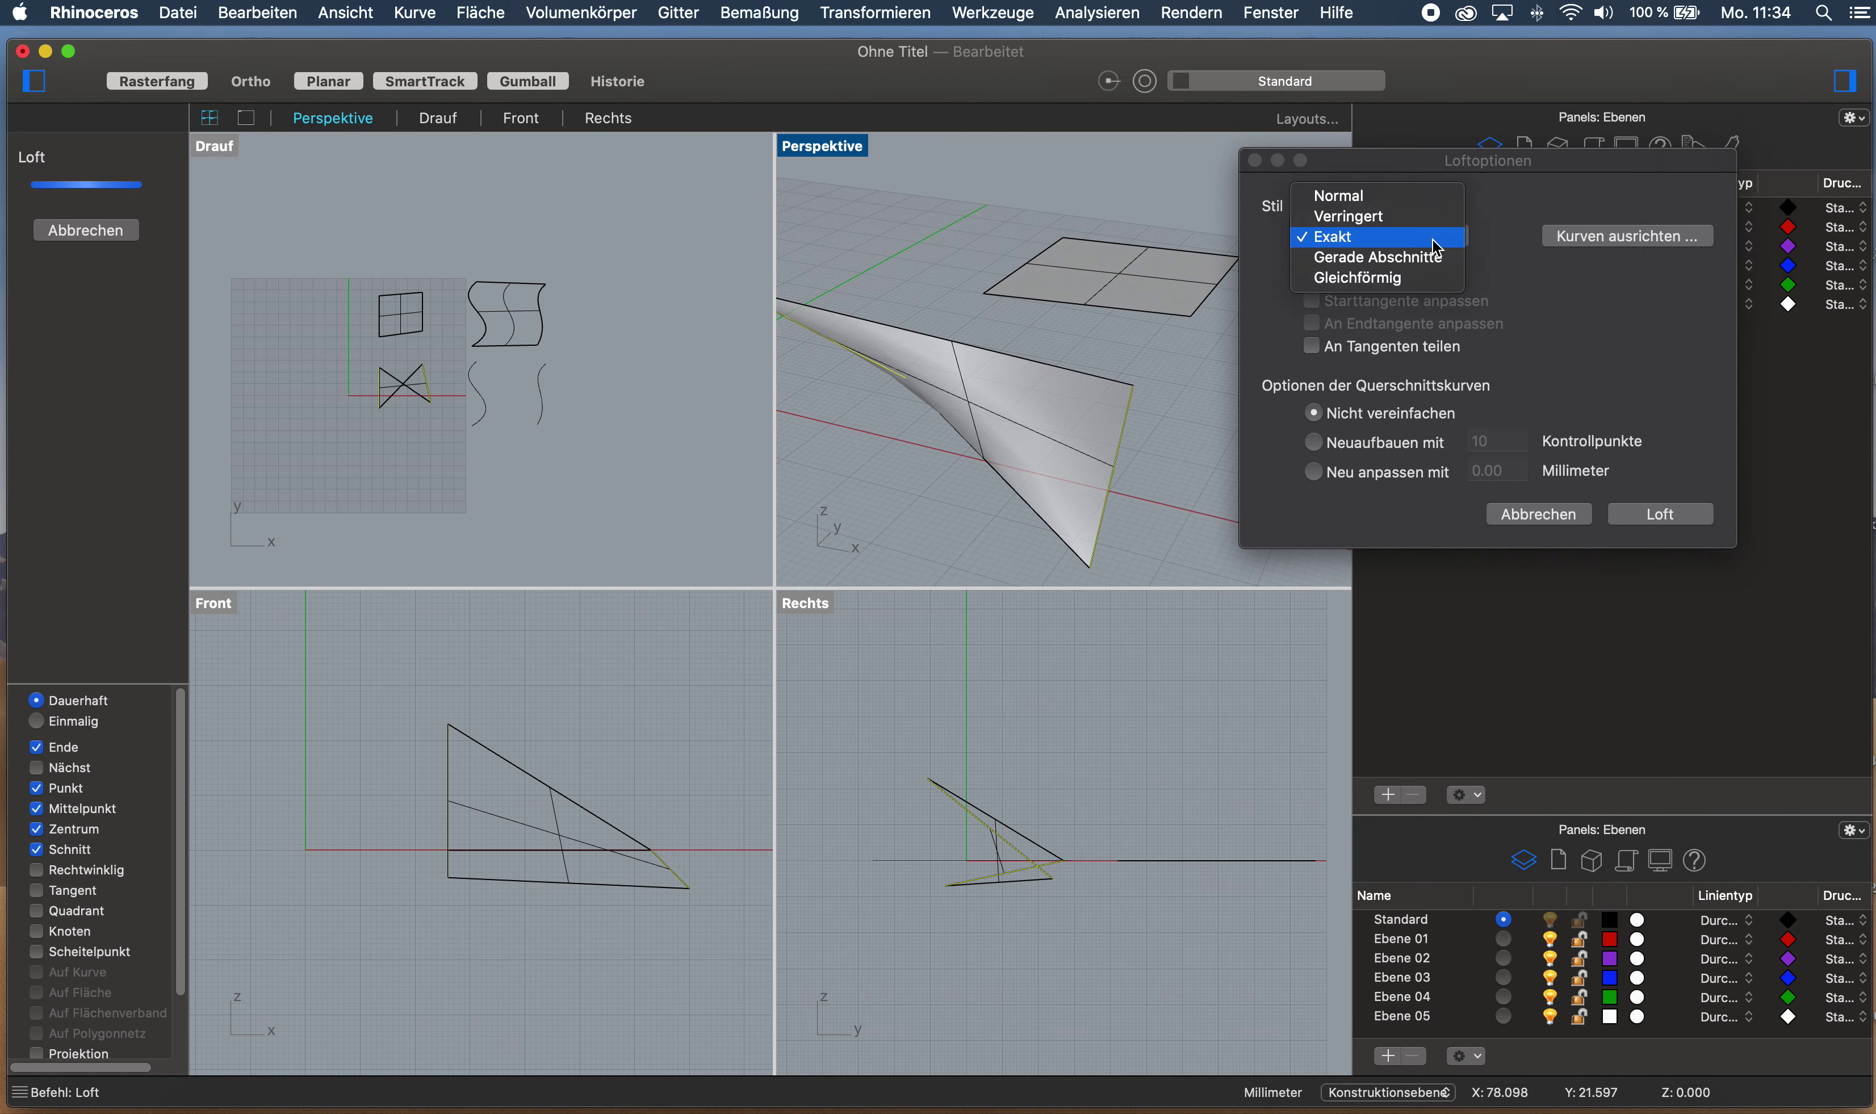
click(1370, 216)
right_drag(1075, 398, 909, 432)
click(1344, 235)
click(1340, 218)
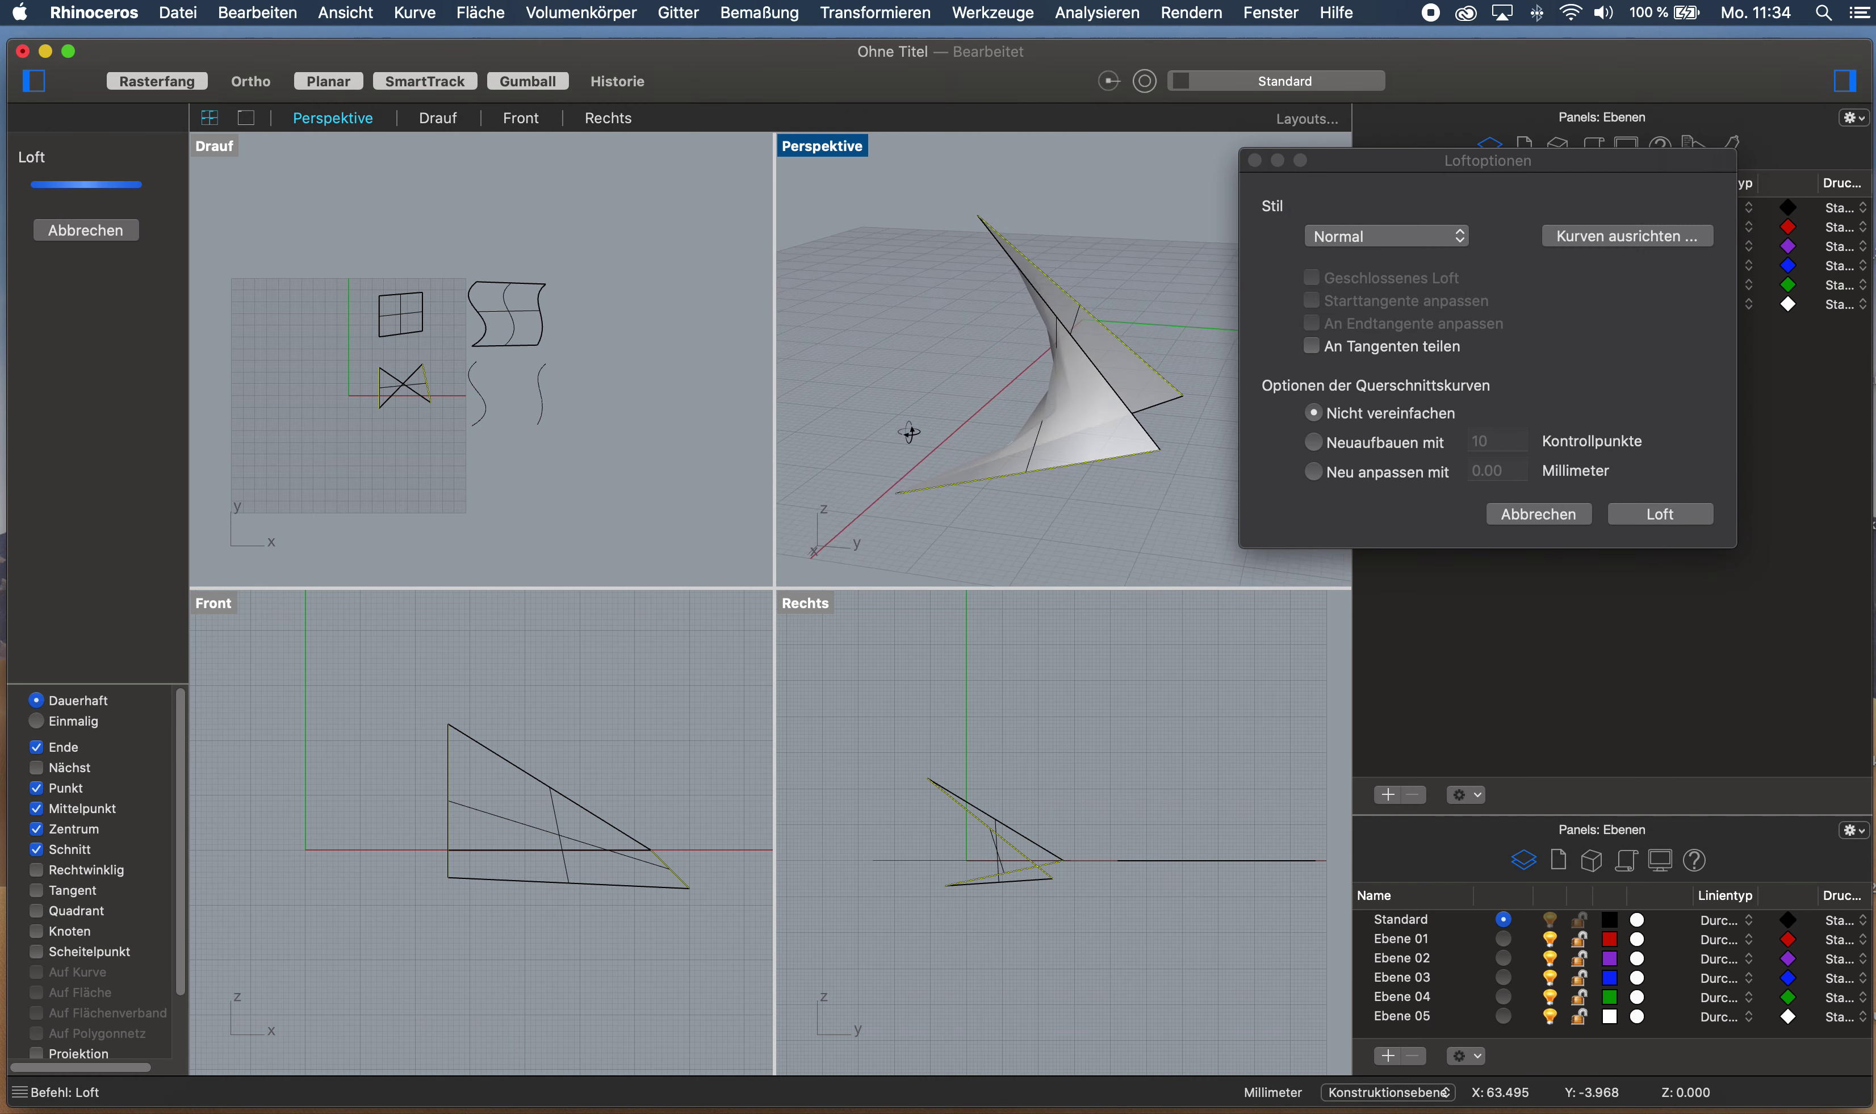
Create the Normal-style loft between the skewed lines and move the surface along positive Y past the flat lofted surface
click(1646, 512)
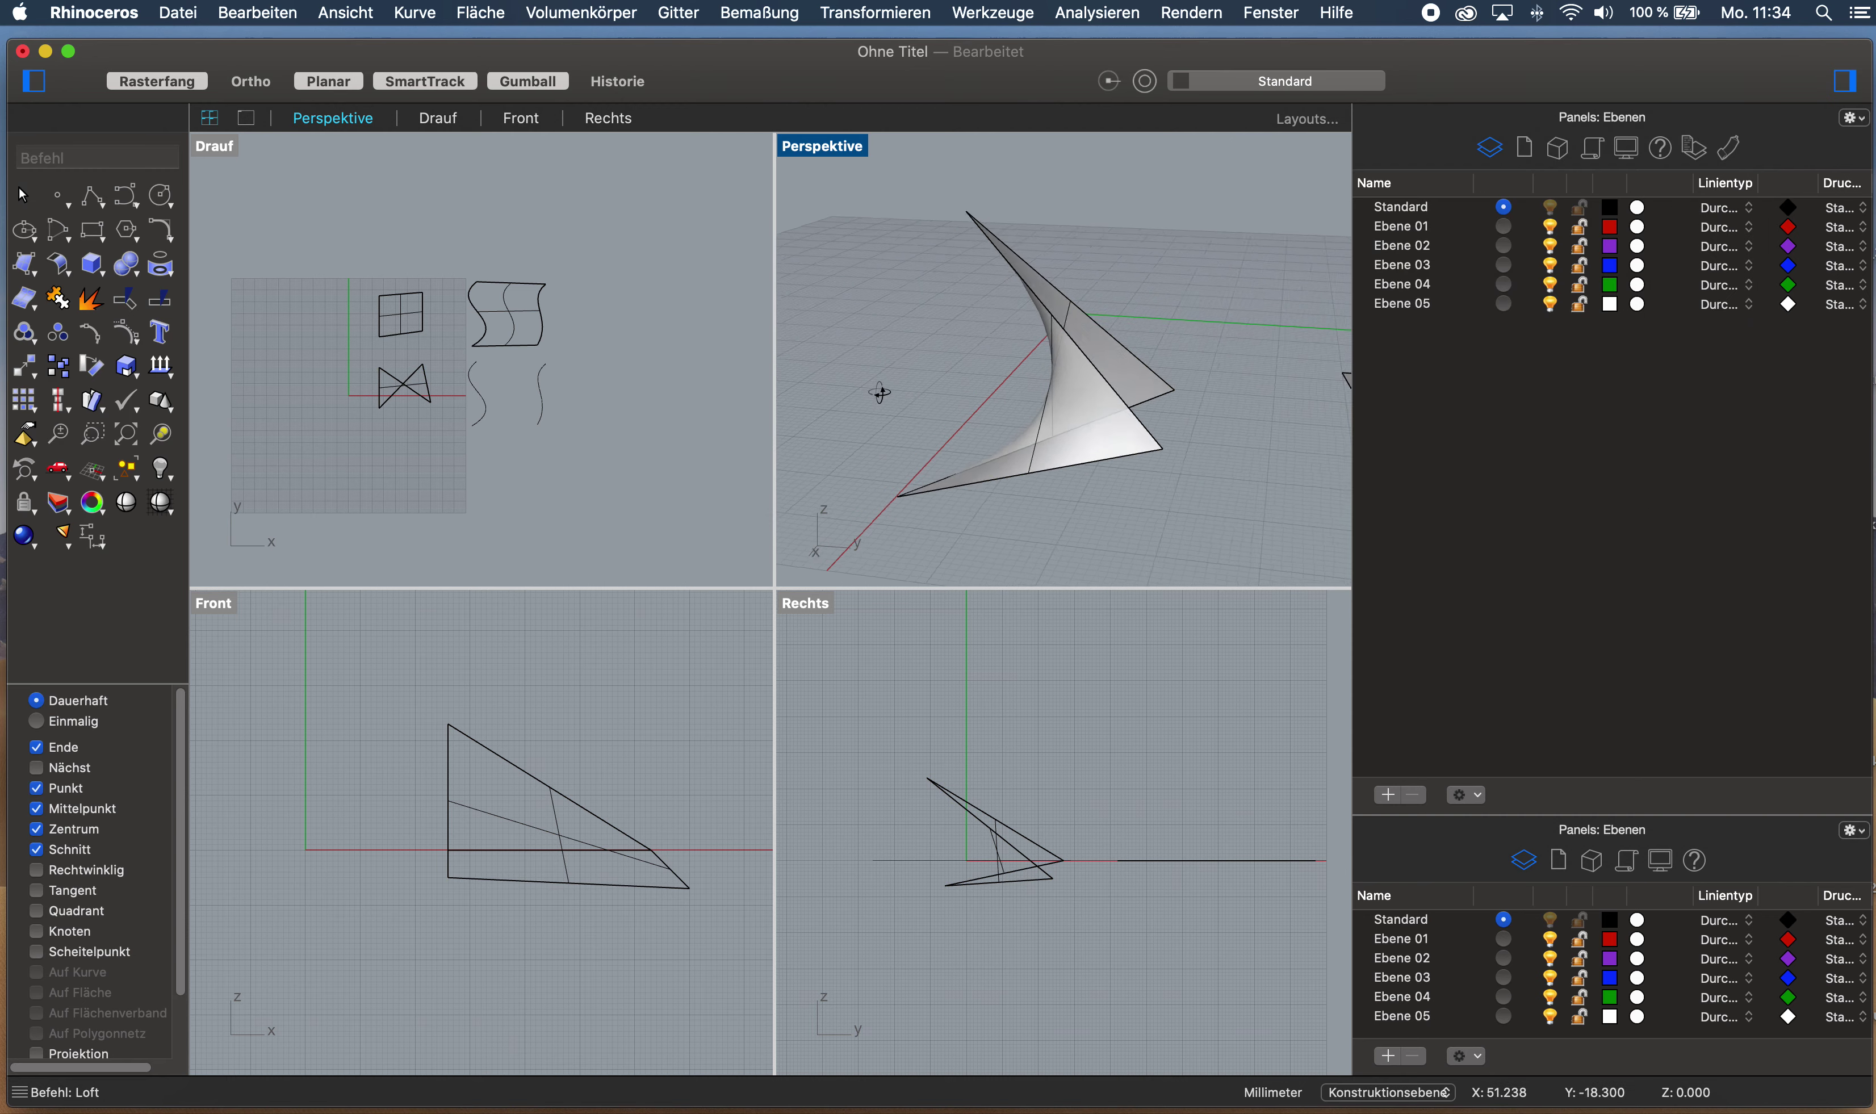
right_drag(880, 393, 976, 423)
click(1085, 432)
scroll(1104, 437, down, 5)
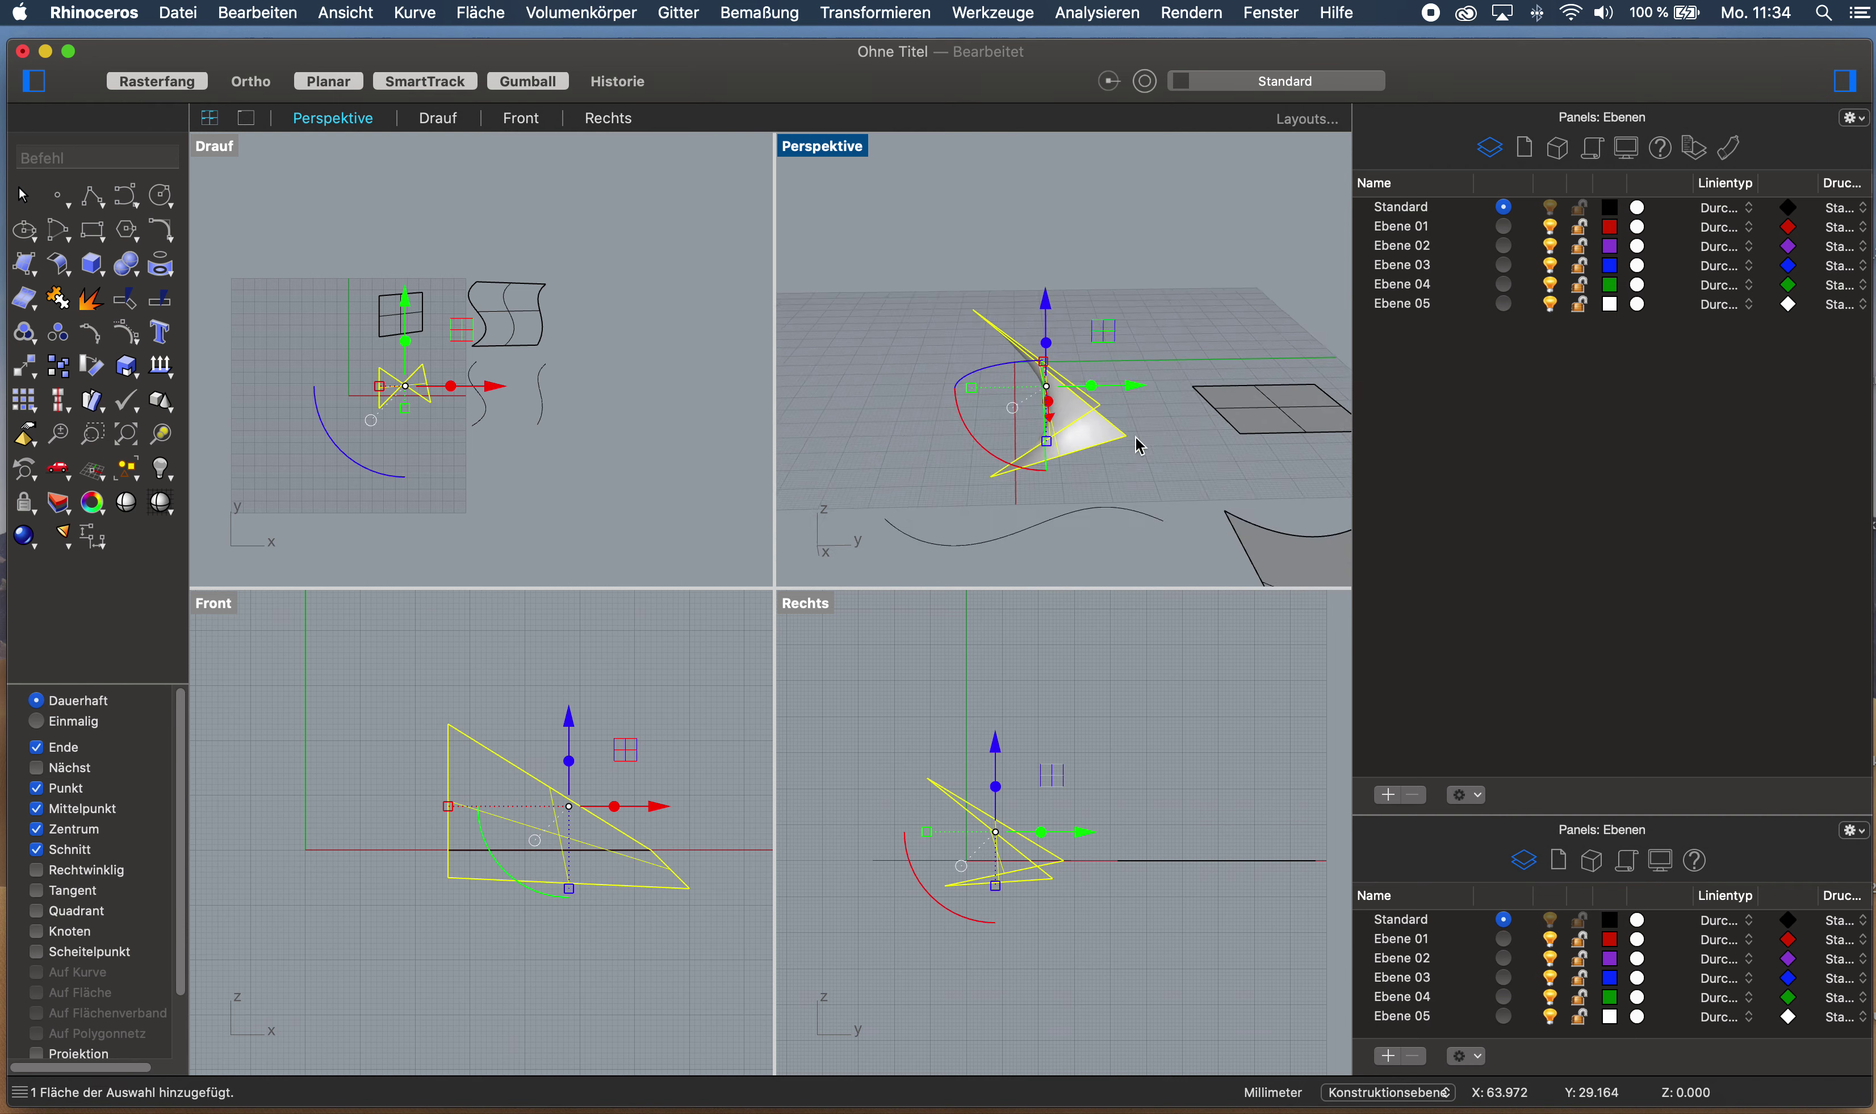
right_drag(1139, 446, 941, 414)
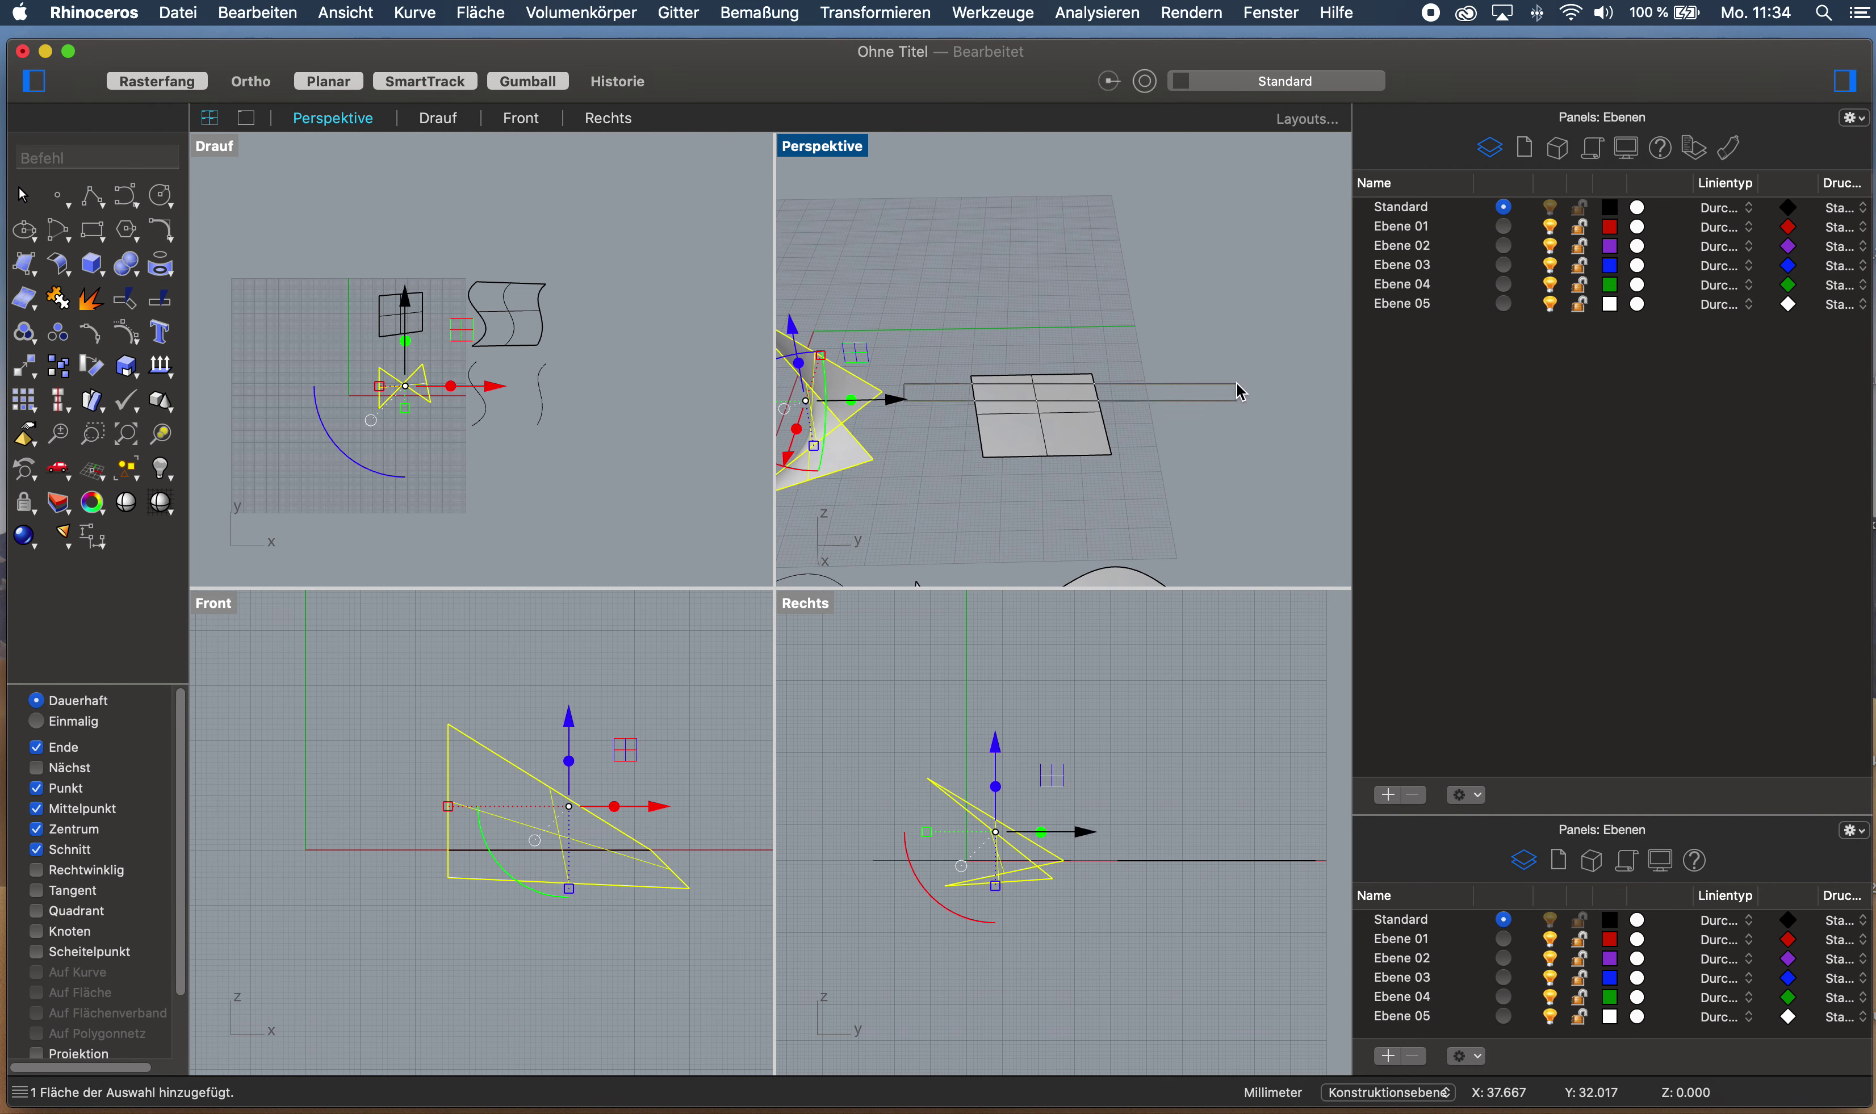
drag(893, 409, 1272, 392)
click(1034, 268)
right_drag(1305, 515, 1203, 380)
mouse_move(1206, 454)
right_down()
mouse_move(1148, 519)
mouse_move(1089, 510)
mouse_move(1176, 483)
mouse_move(1123, 518)
mouse_move(976, 515)
mouse_move(955, 474)
mouse_move(983, 535)
mouse_move(1110, 530)
mouse_move(1130, 356)
mouse_move(963, 415)
mouse_move(1101, 418)
mouse_move(1114, 402)
mouse_move(929, 431)
mouse_move(1043, 435)
mouse_move(1001, 425)
right_up()
Turn on the control points of both S-shaped curves
click(1003, 436)
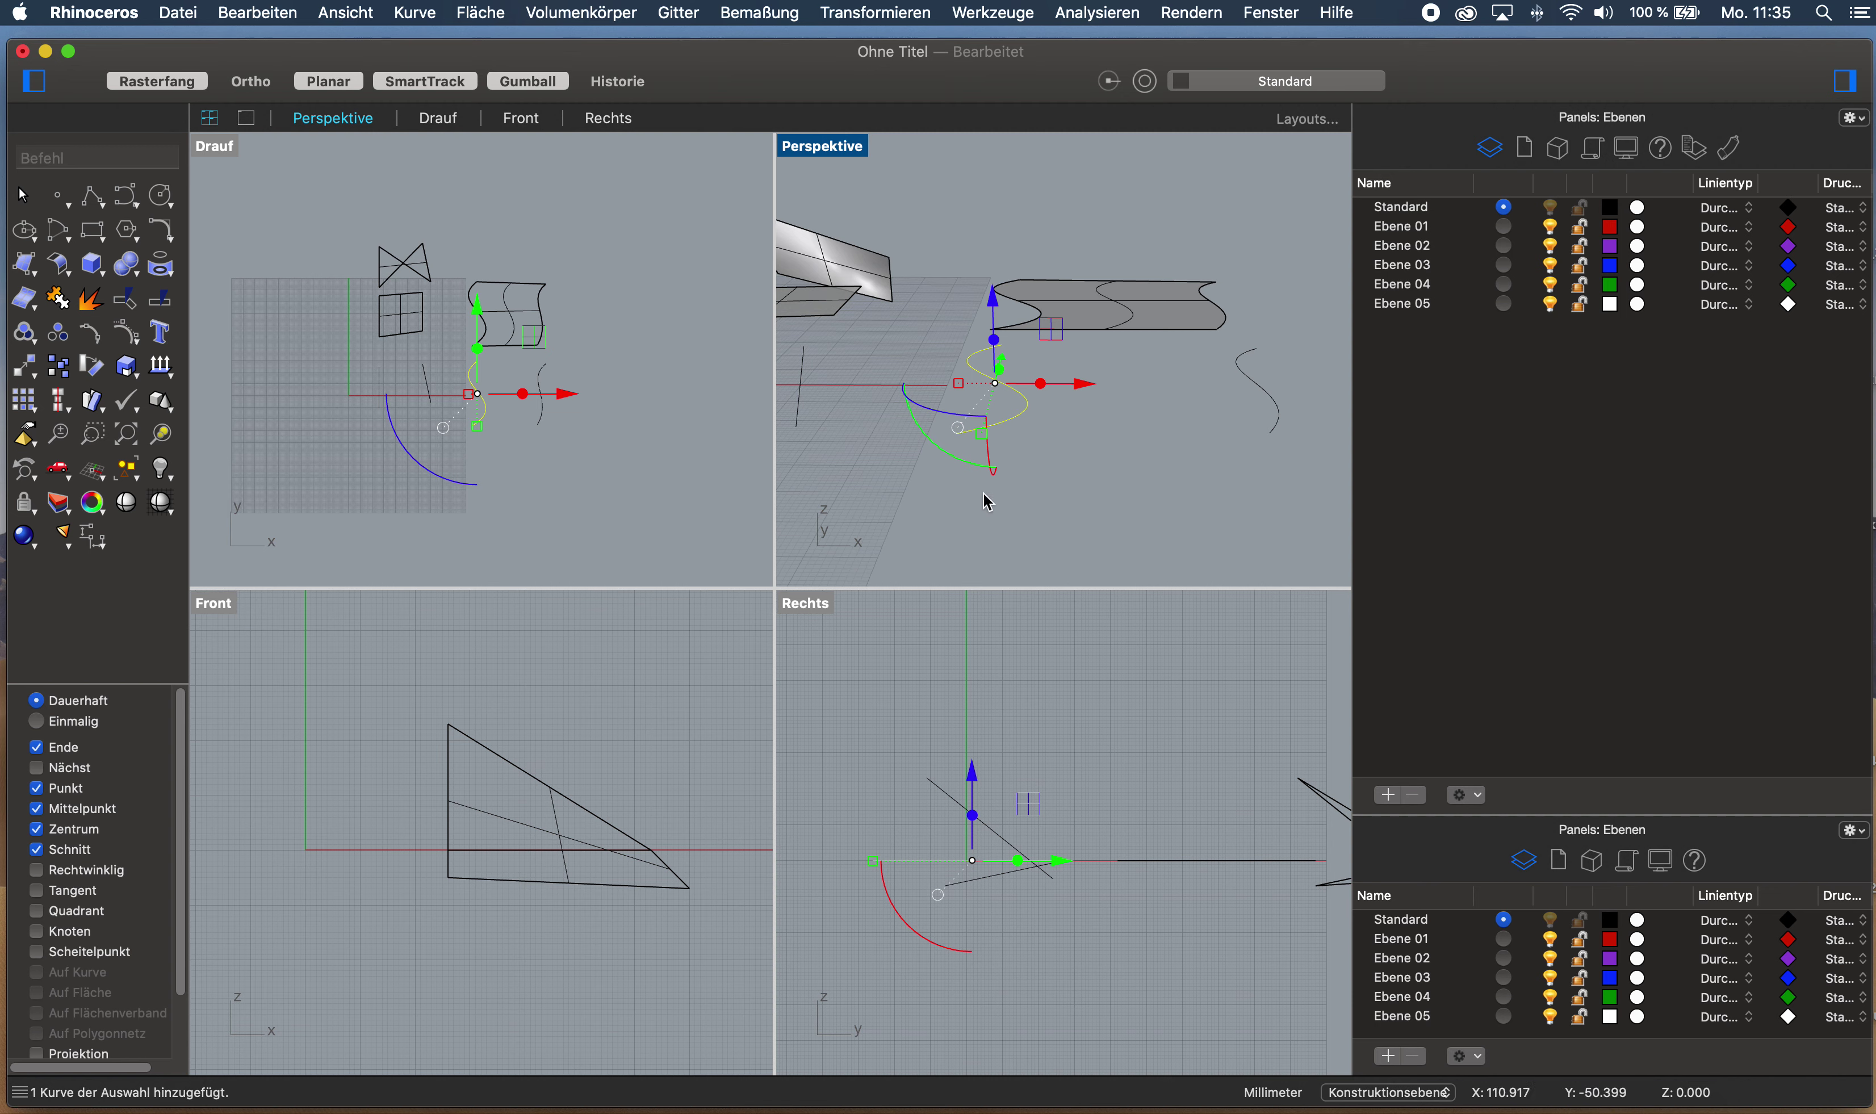
key(Escape)
text(_p)
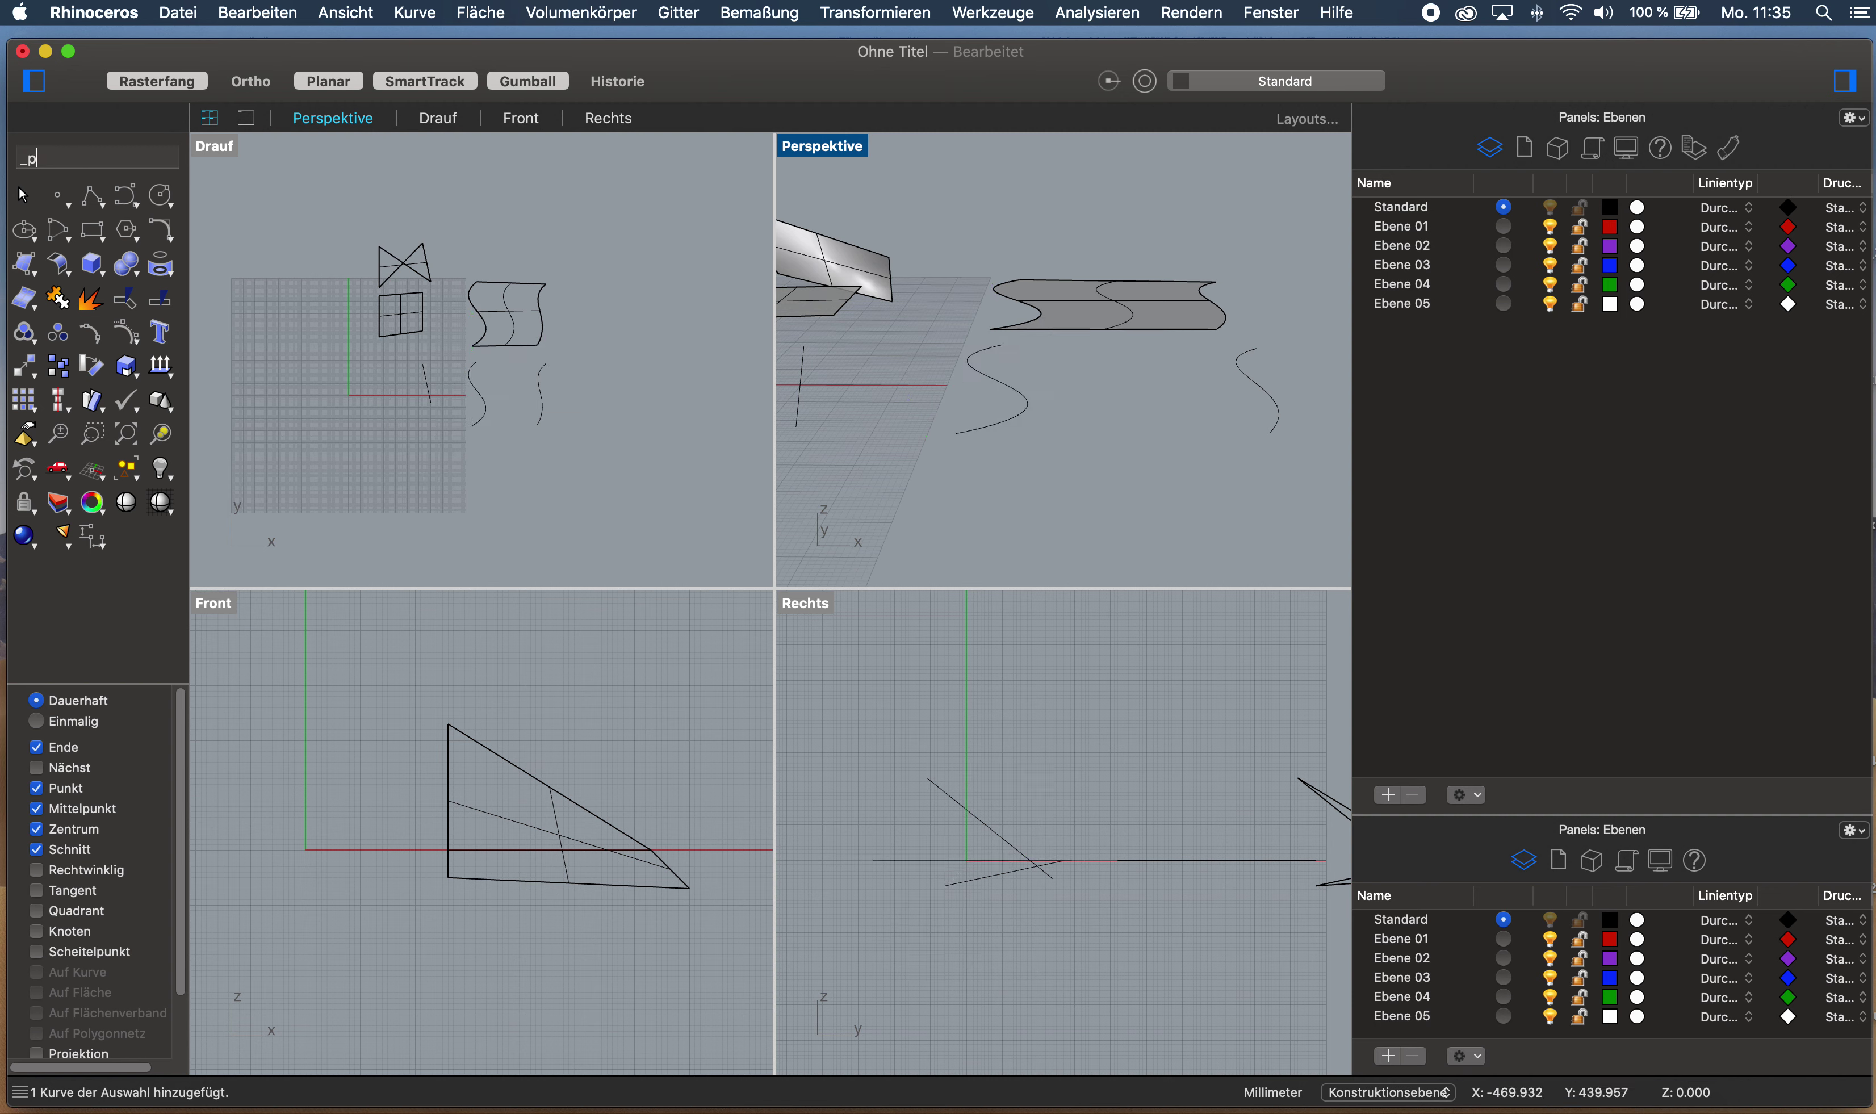
text(ointsOn)
key(Return)
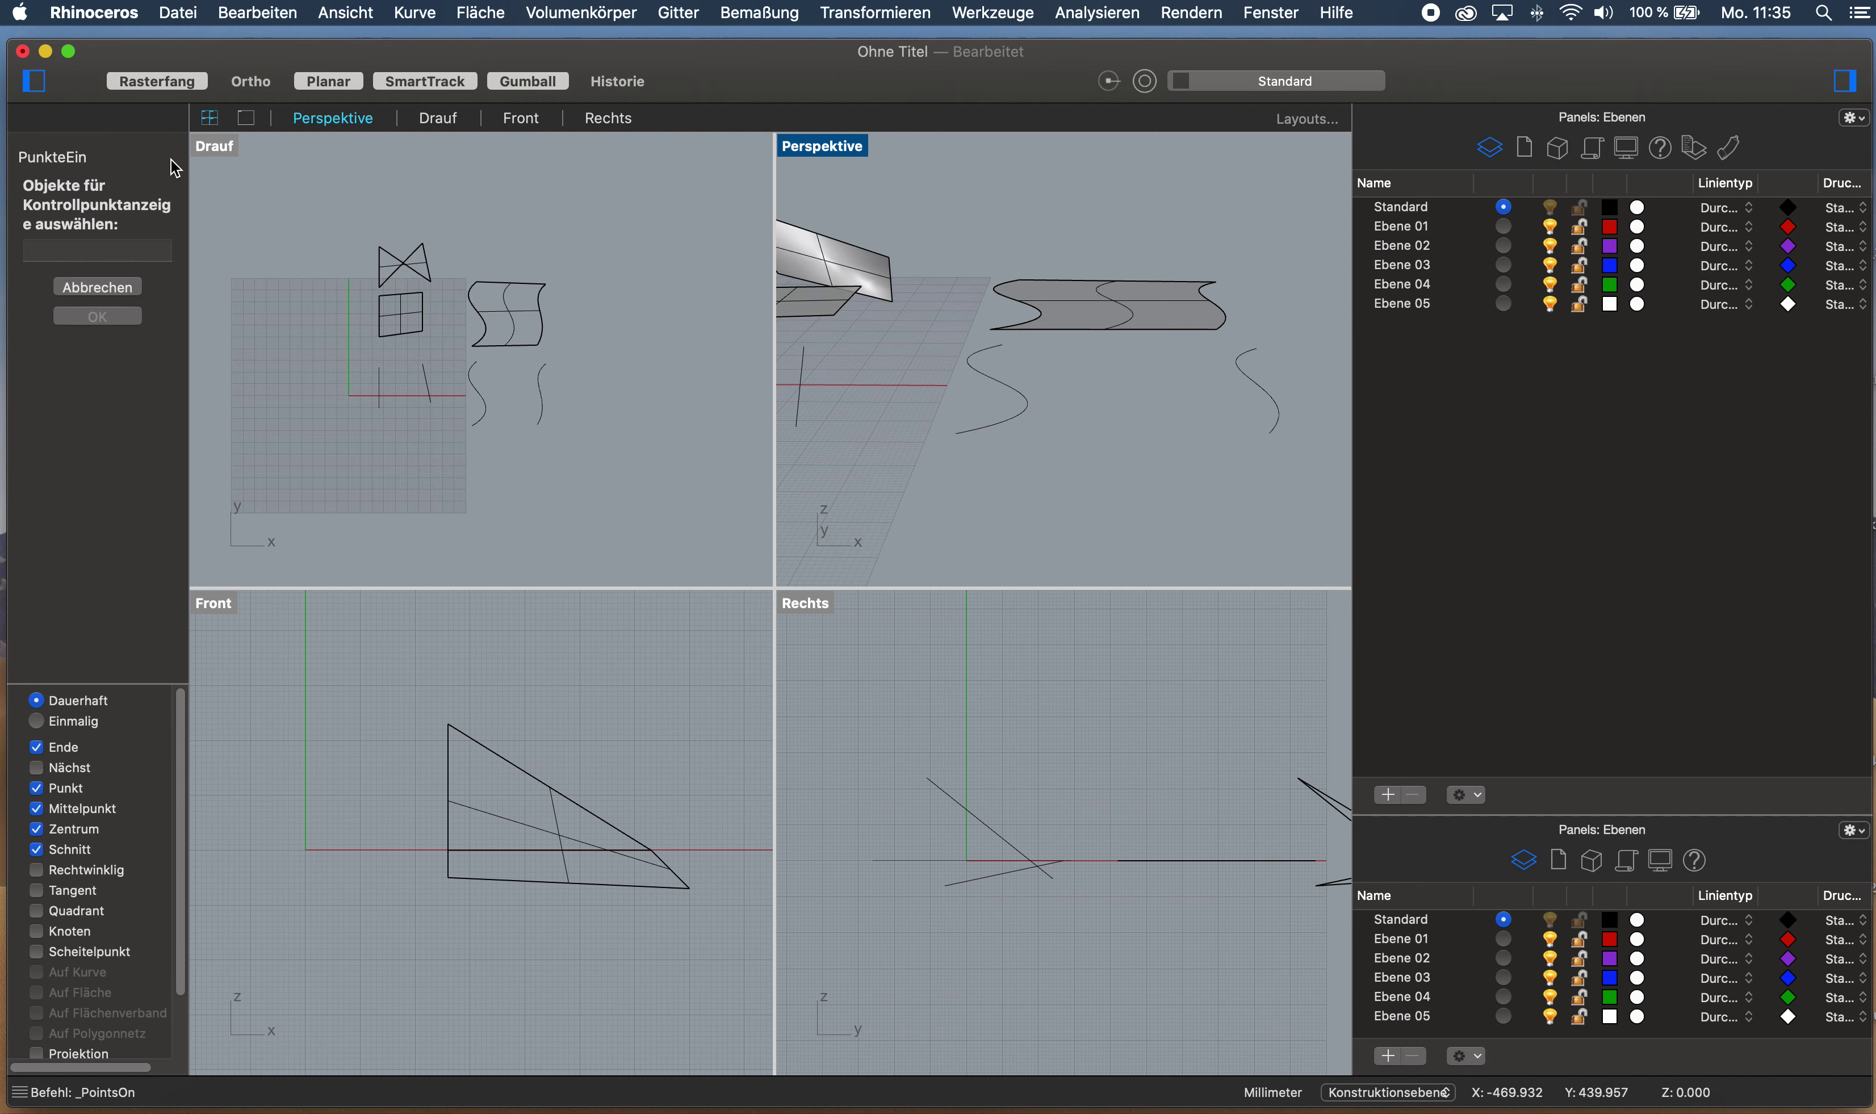
scroll(561, 513, down, 4)
right_drag(1055, 420, 1180, 454)
drag(1005, 497, 996, 467)
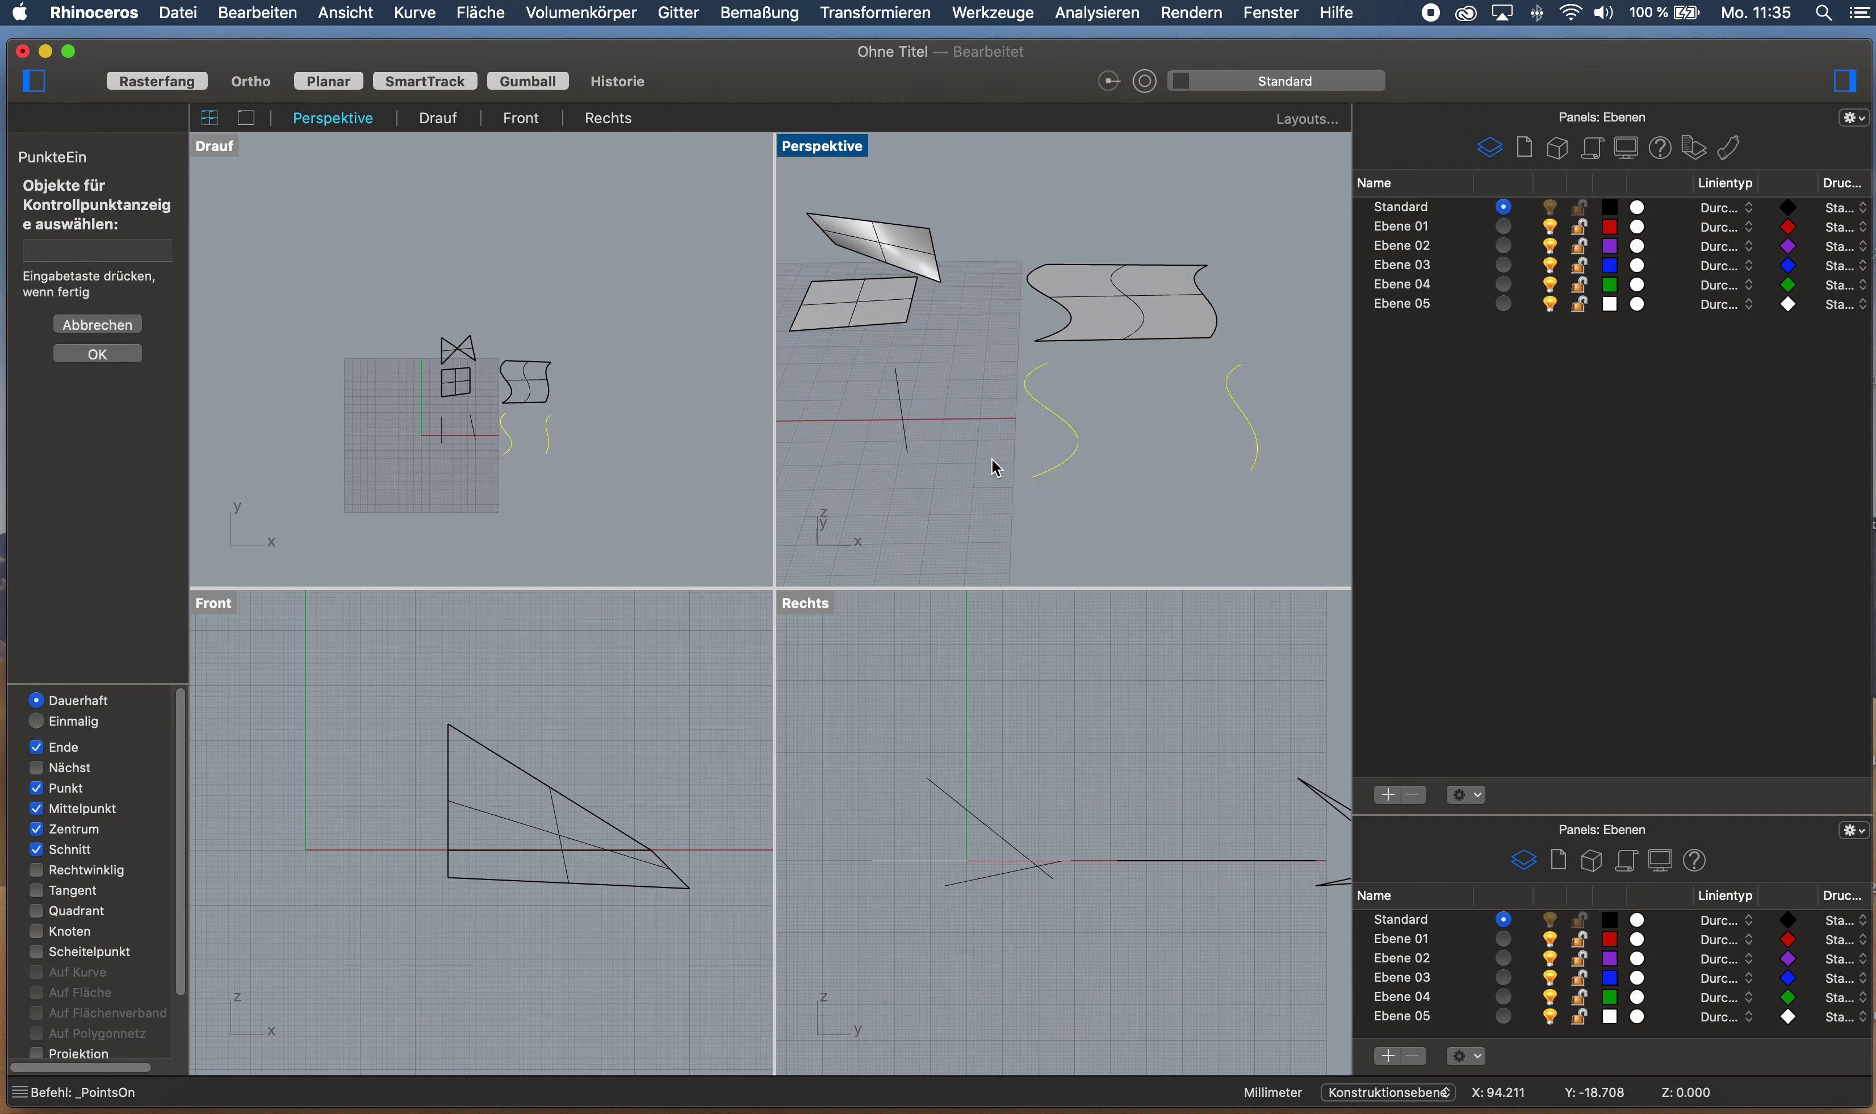
key(Return)
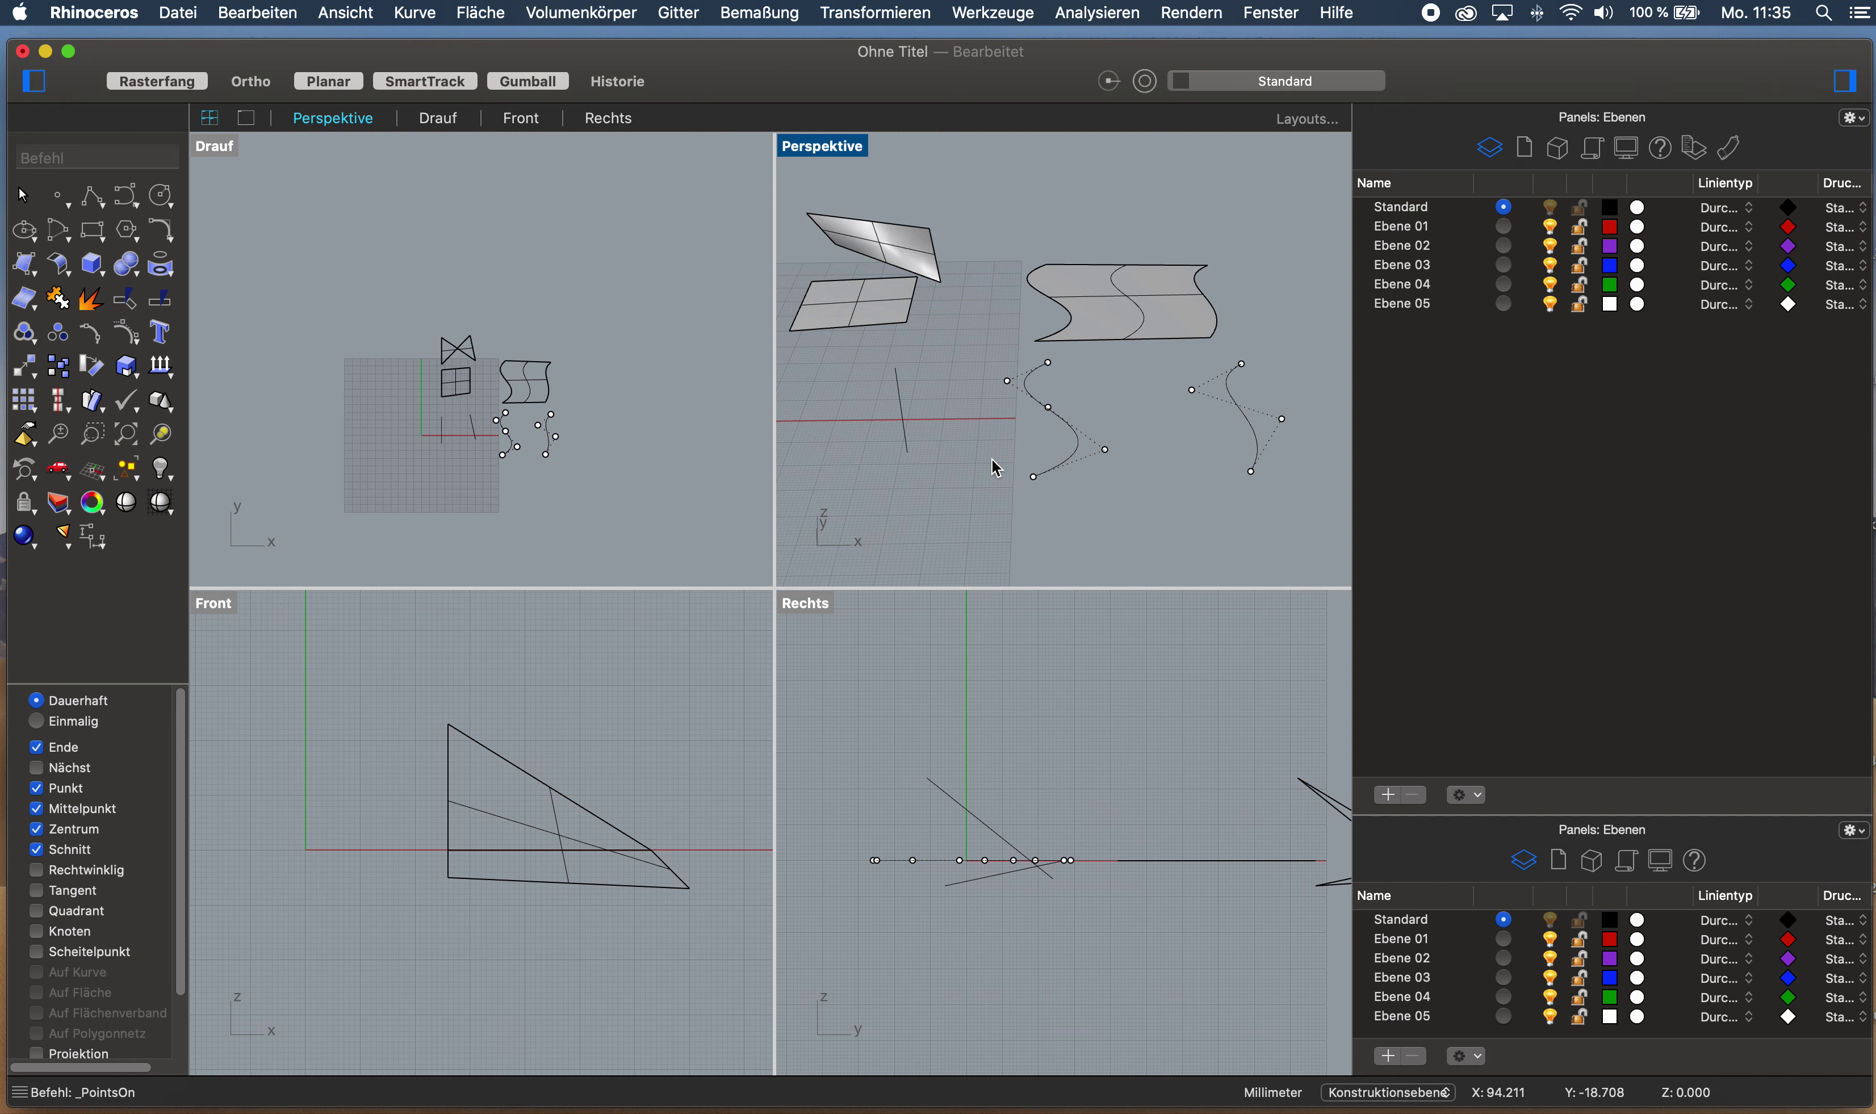
Raise the first S-curve's negative-Y end point about 14 mm and lower its positive-Y end point below the construction plane
click(1040, 483)
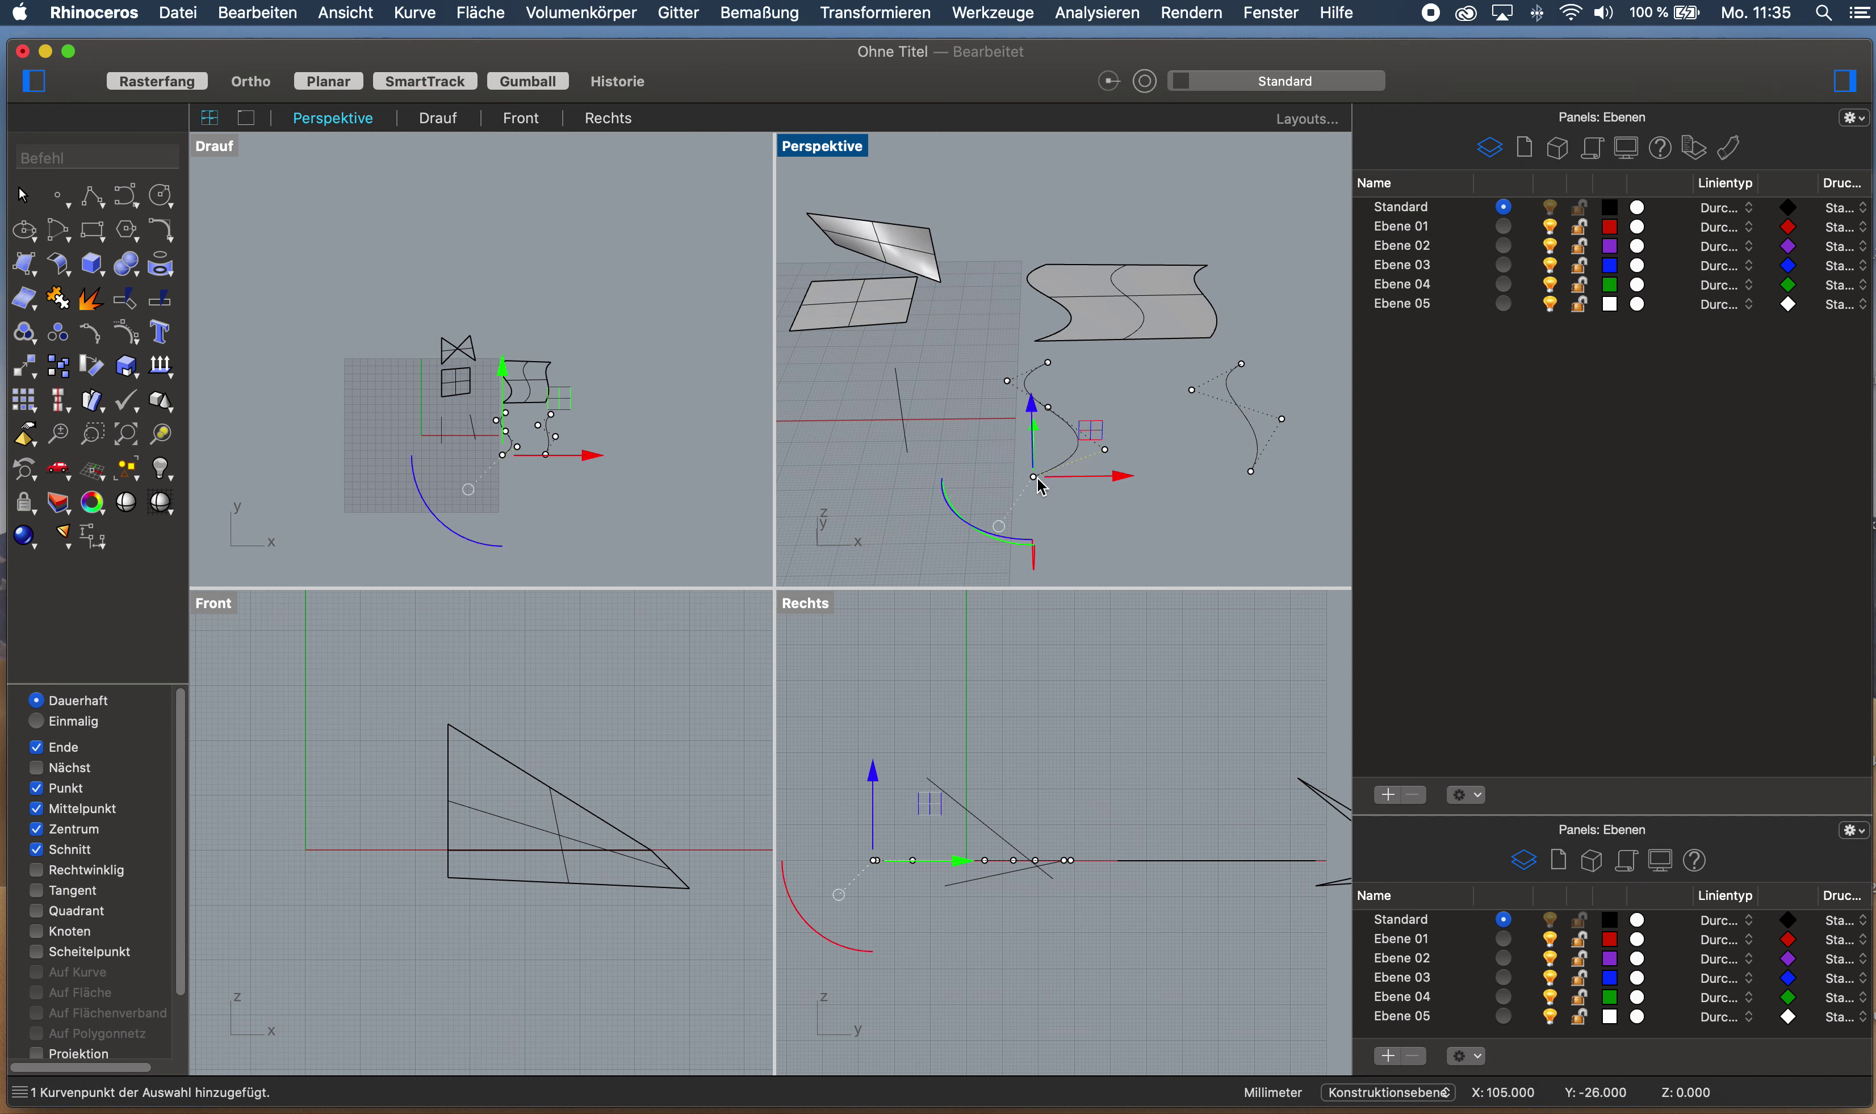
drag(1032, 412, 1040, 383)
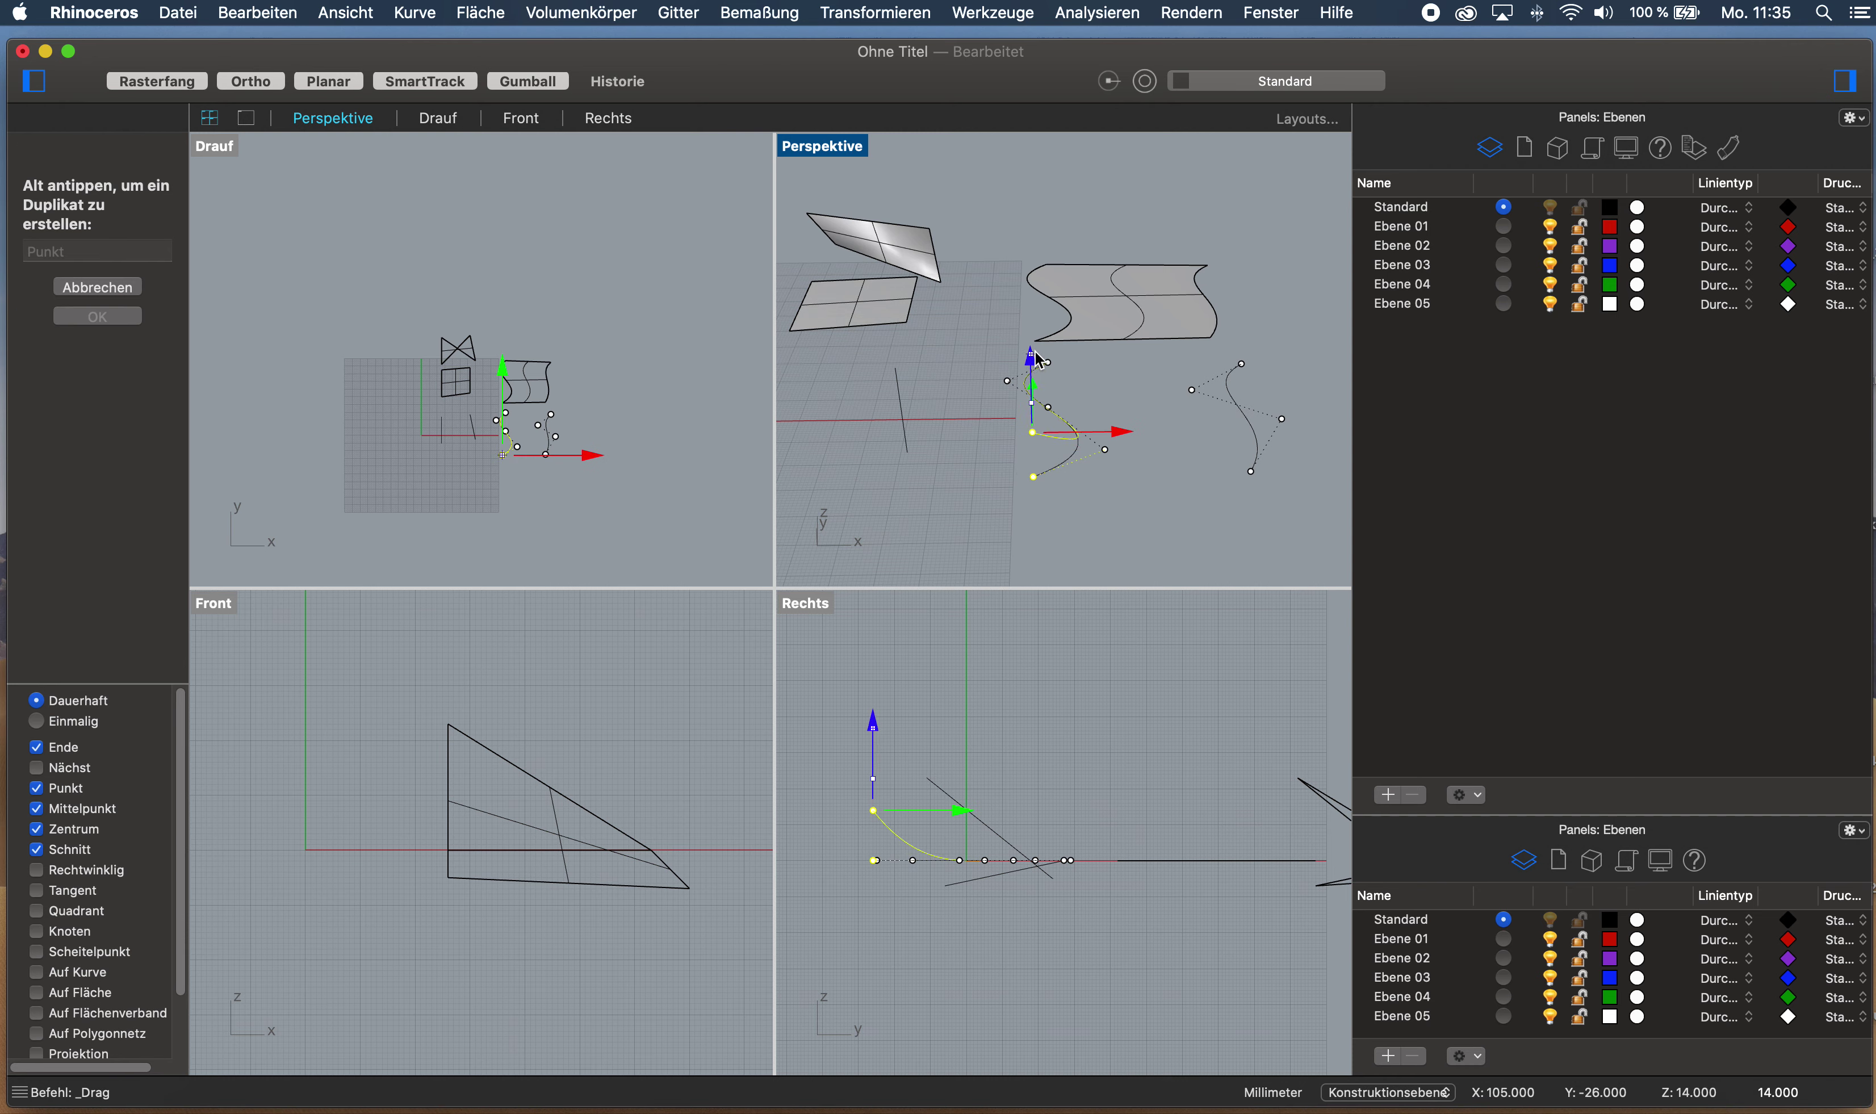
right_drag(1188, 392, 989, 436)
click(930, 382)
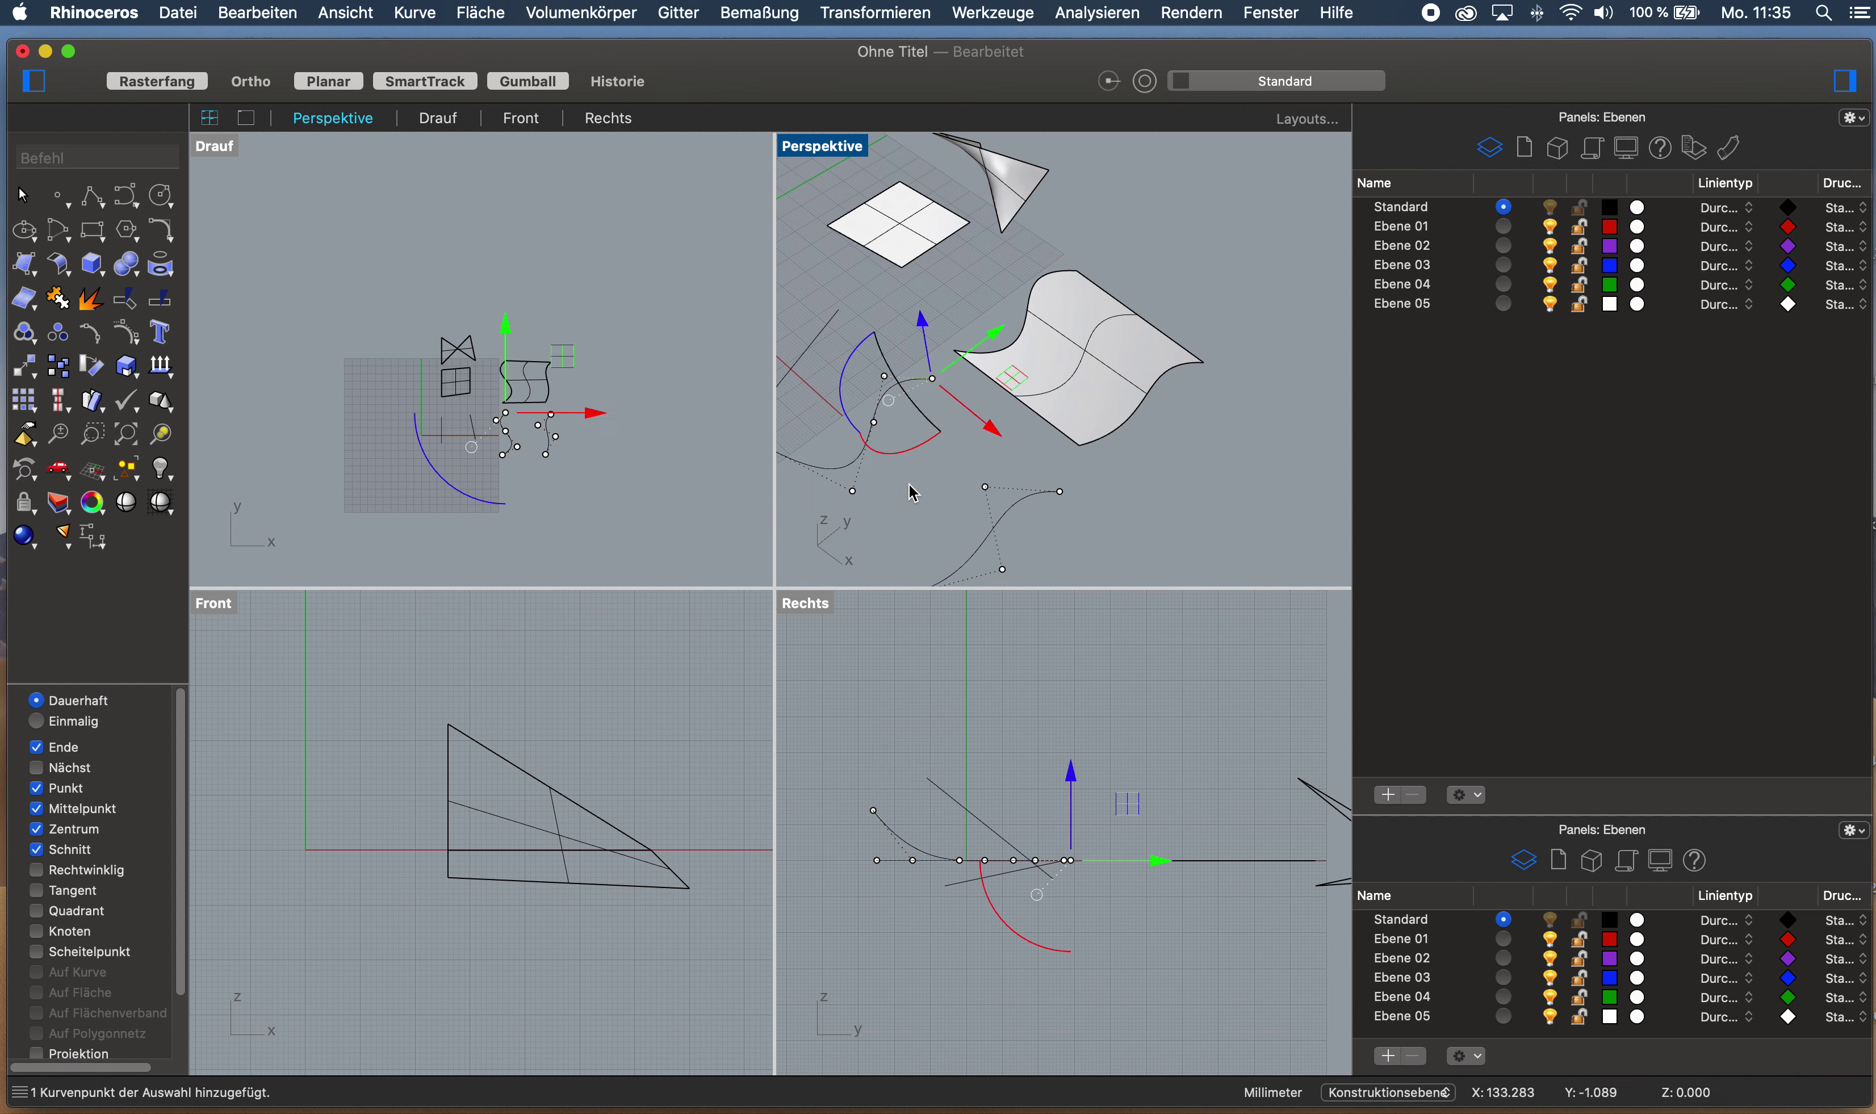
right_drag(913, 490, 1091, 373)
drag(1105, 278, 1106, 308)
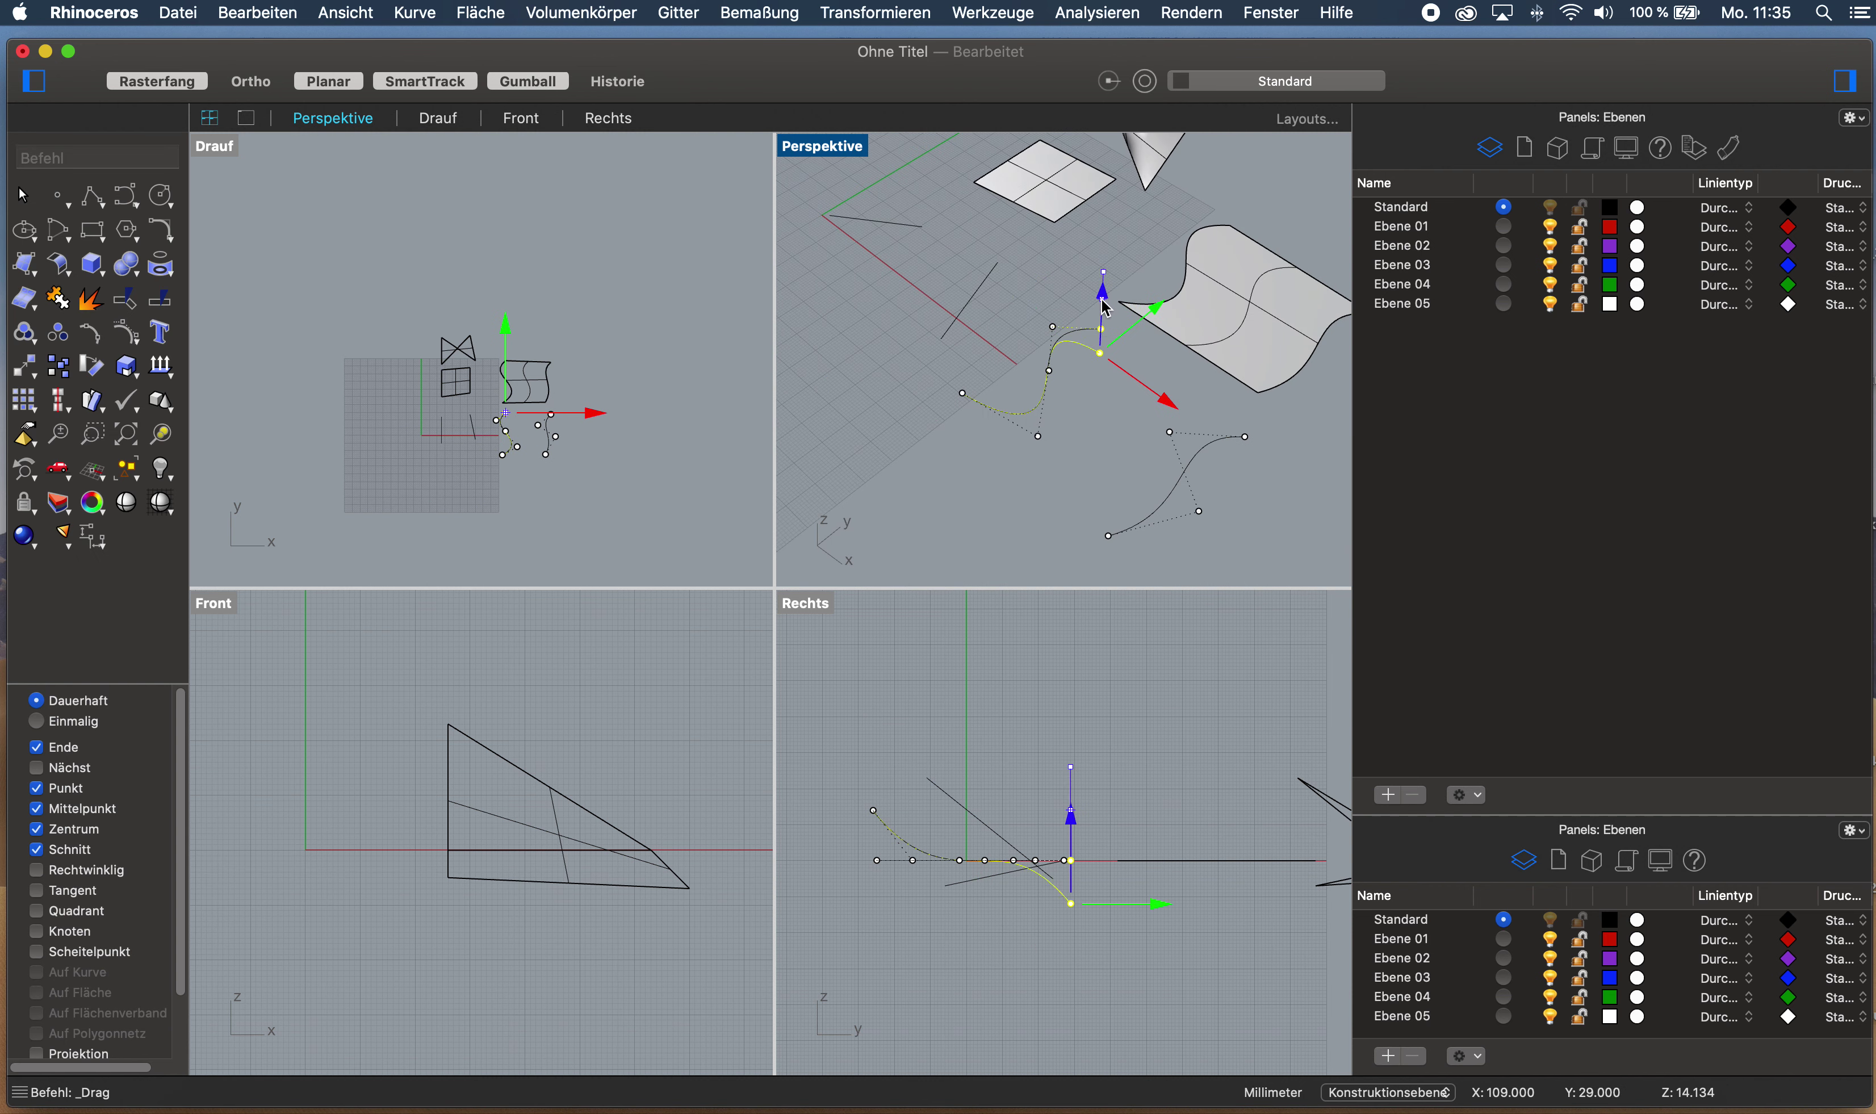
Raise the second S-curve's positive-Y end point, lower its negative-Y end point, and turn the control points off
click(1243, 439)
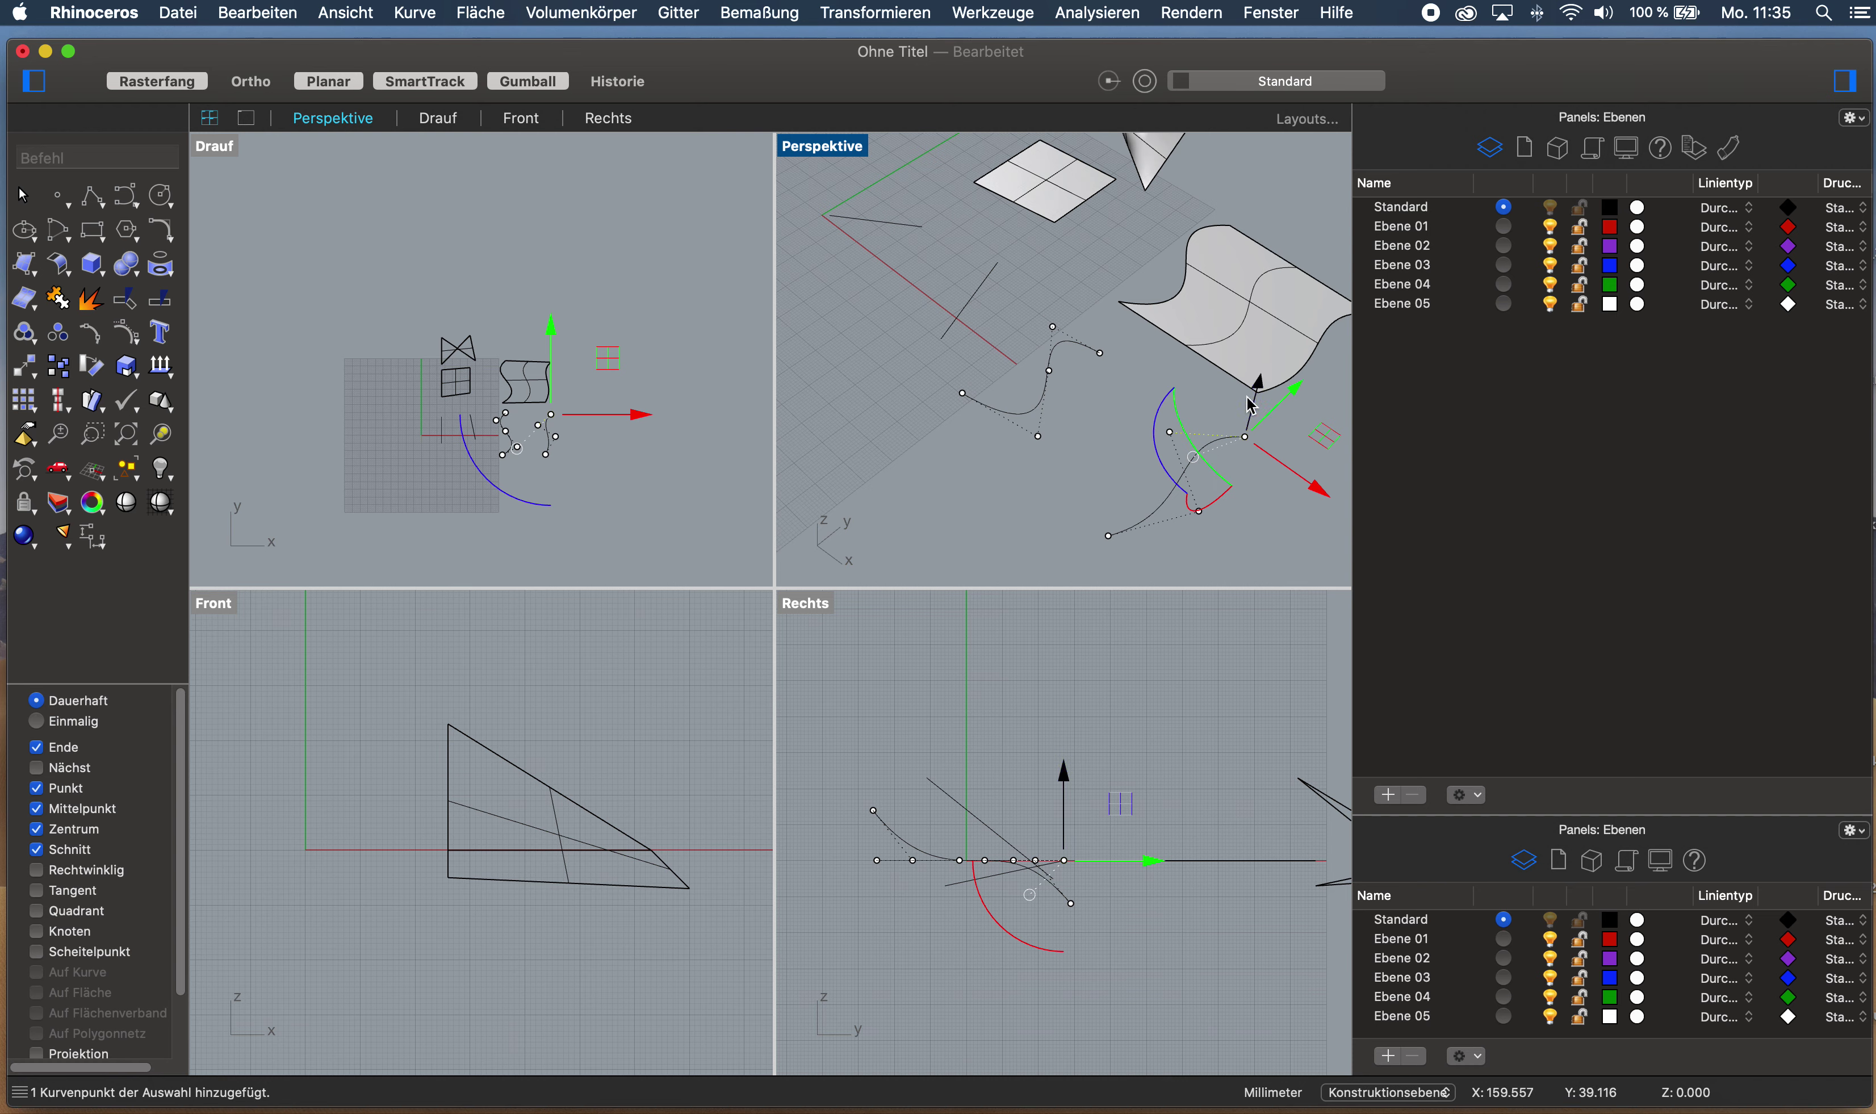
drag(1257, 388, 1265, 352)
shift+right_drag(1116, 525, 1135, 387)
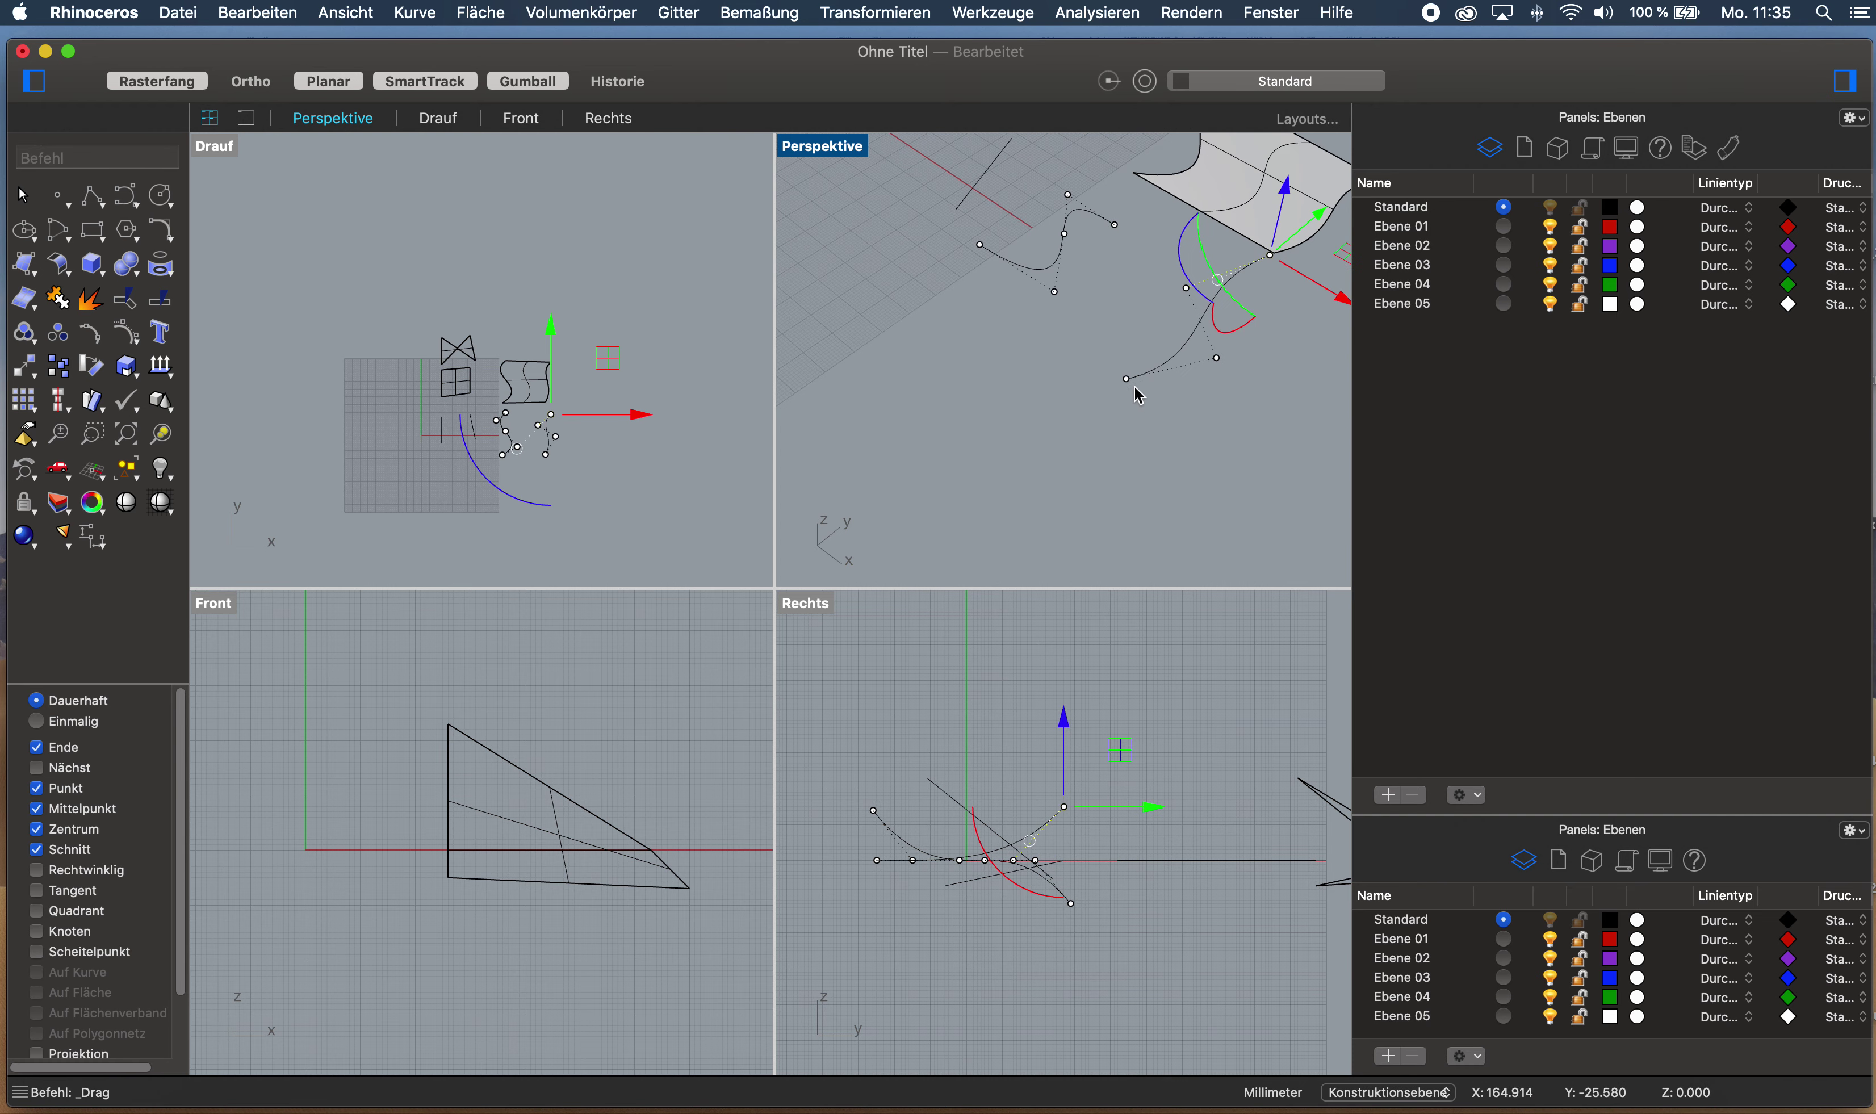
click(1127, 381)
drag(1132, 331, 962, 380)
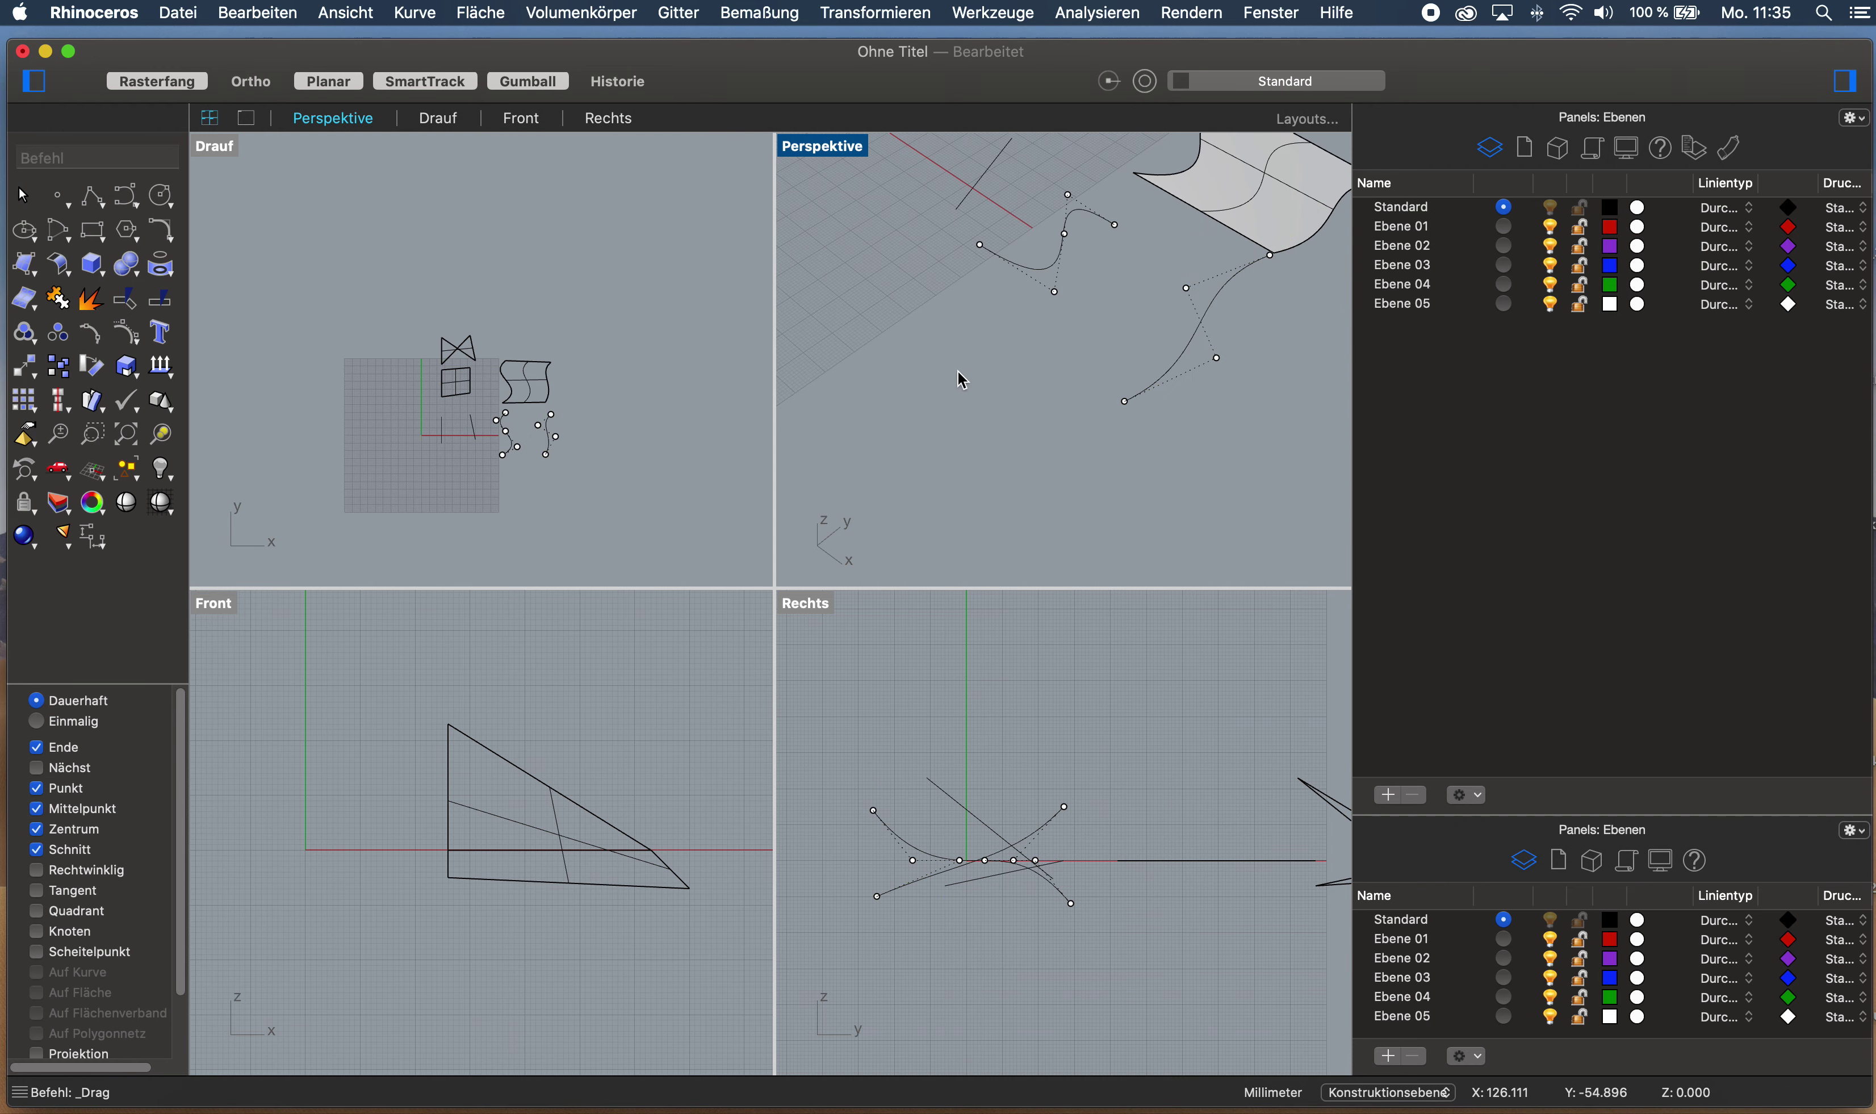
right_drag(958, 371, 1007, 396)
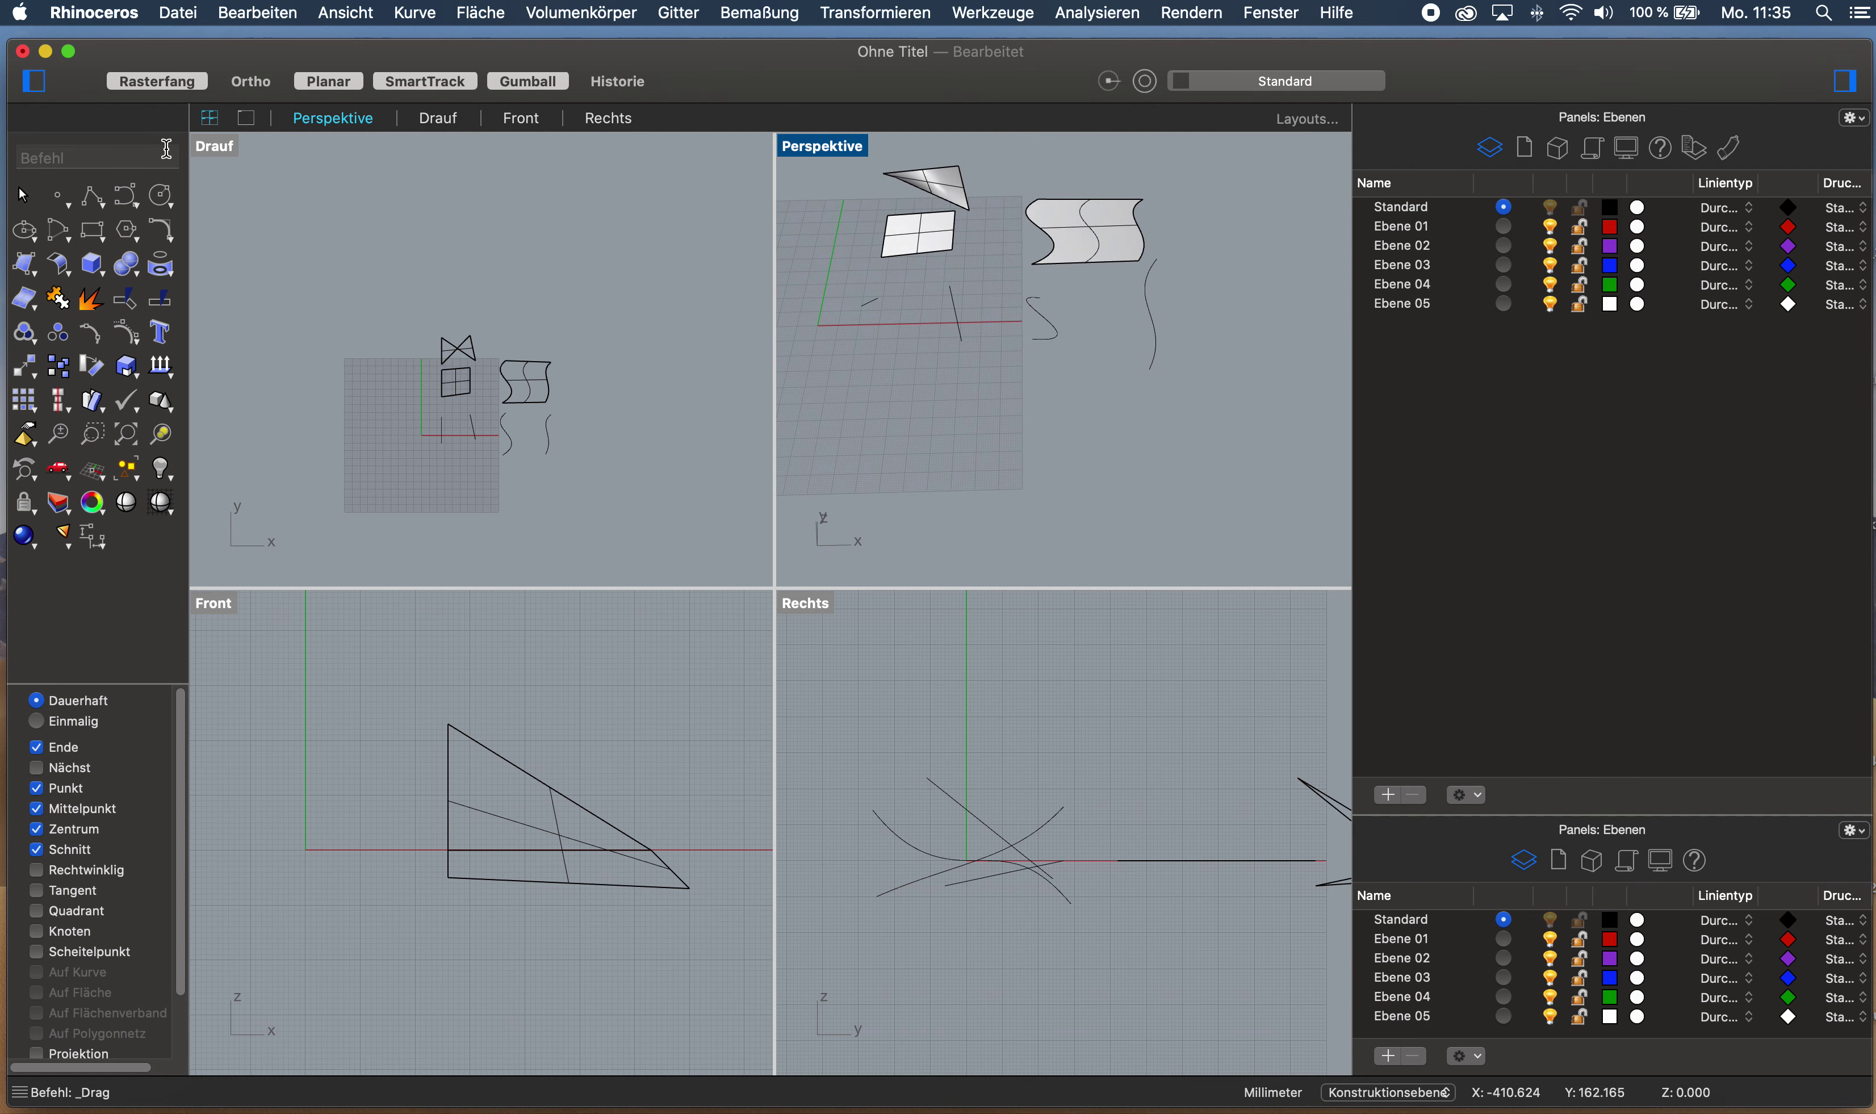
Start a loft between the two bent S-curves and bring up its loft options
text(Loft)
key(Return)
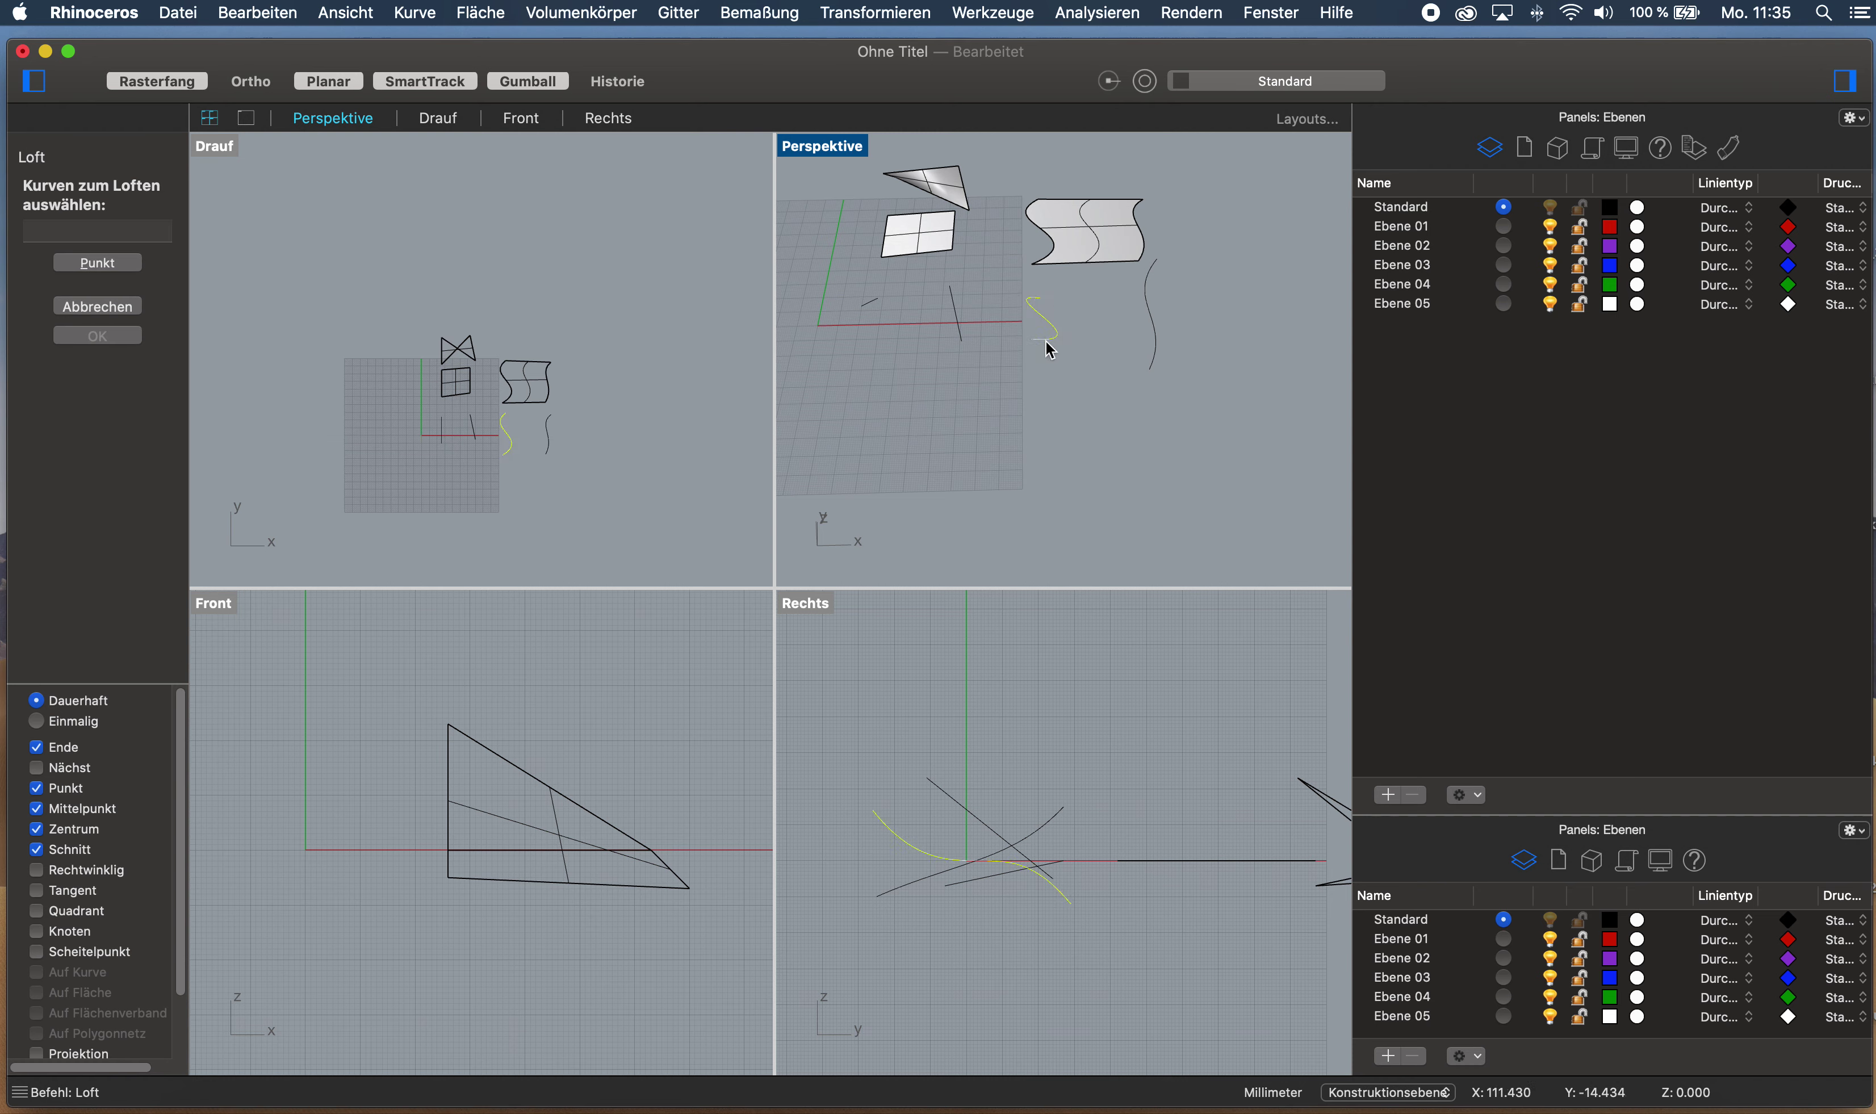
click(1157, 376)
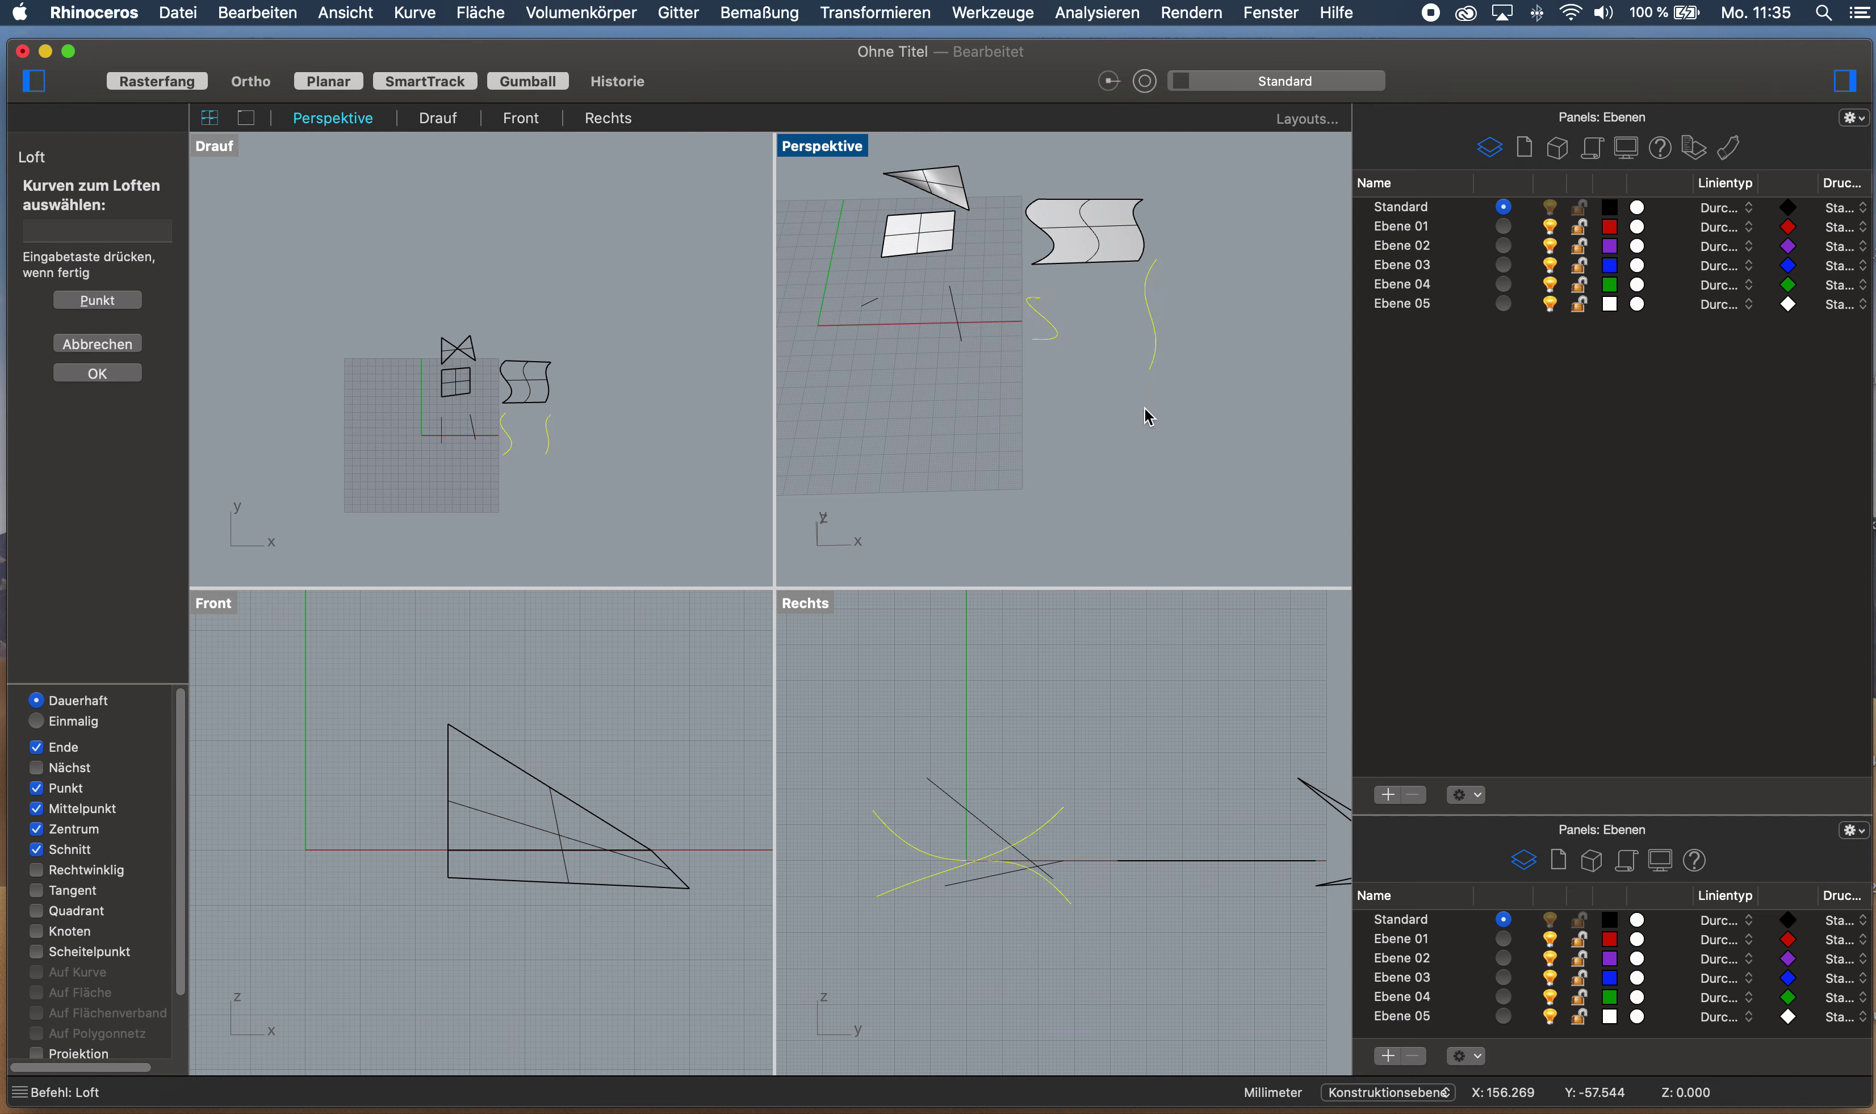
click(114, 375)
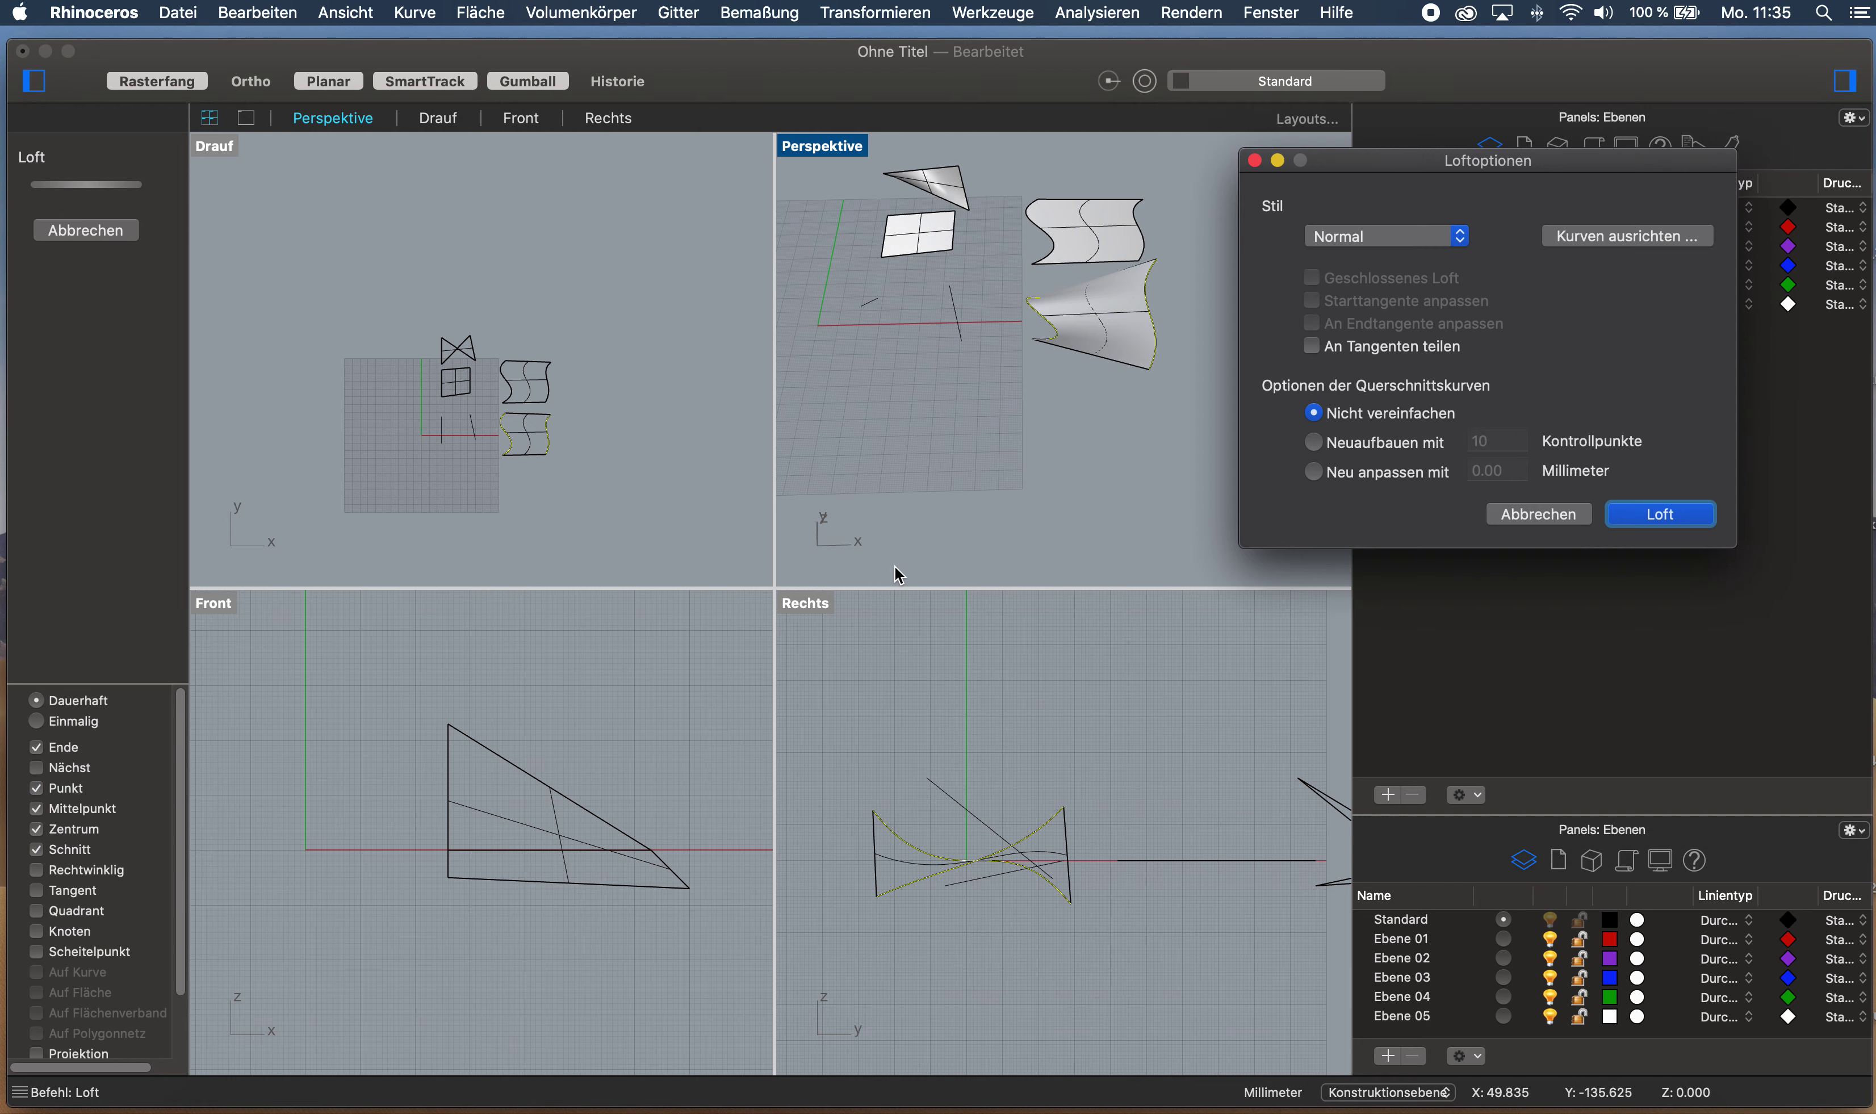
right_drag(1110, 402, 956, 454)
Preview the loft between the bent S-curves with the styles Verringert and Exakt, and set the style to Gerade Abschnitte
click(1376, 231)
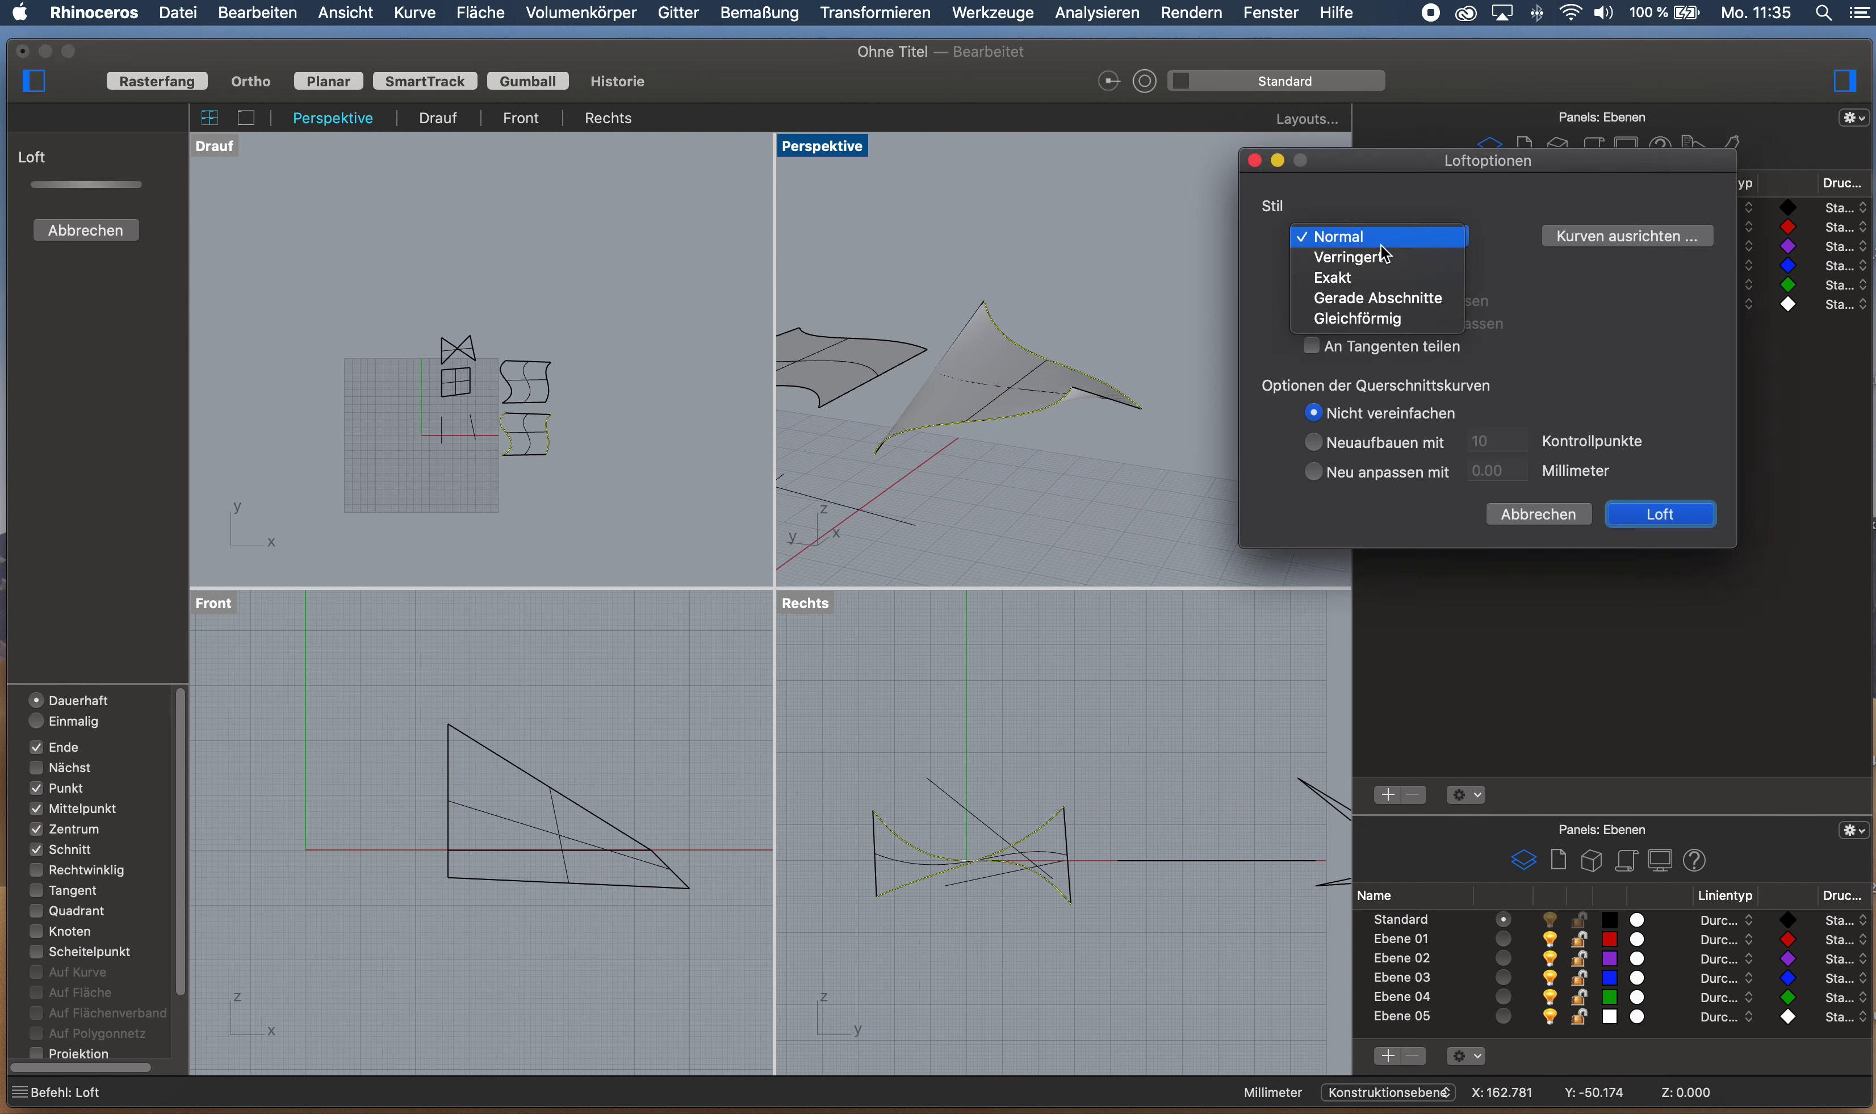
click(1385, 255)
click(1385, 244)
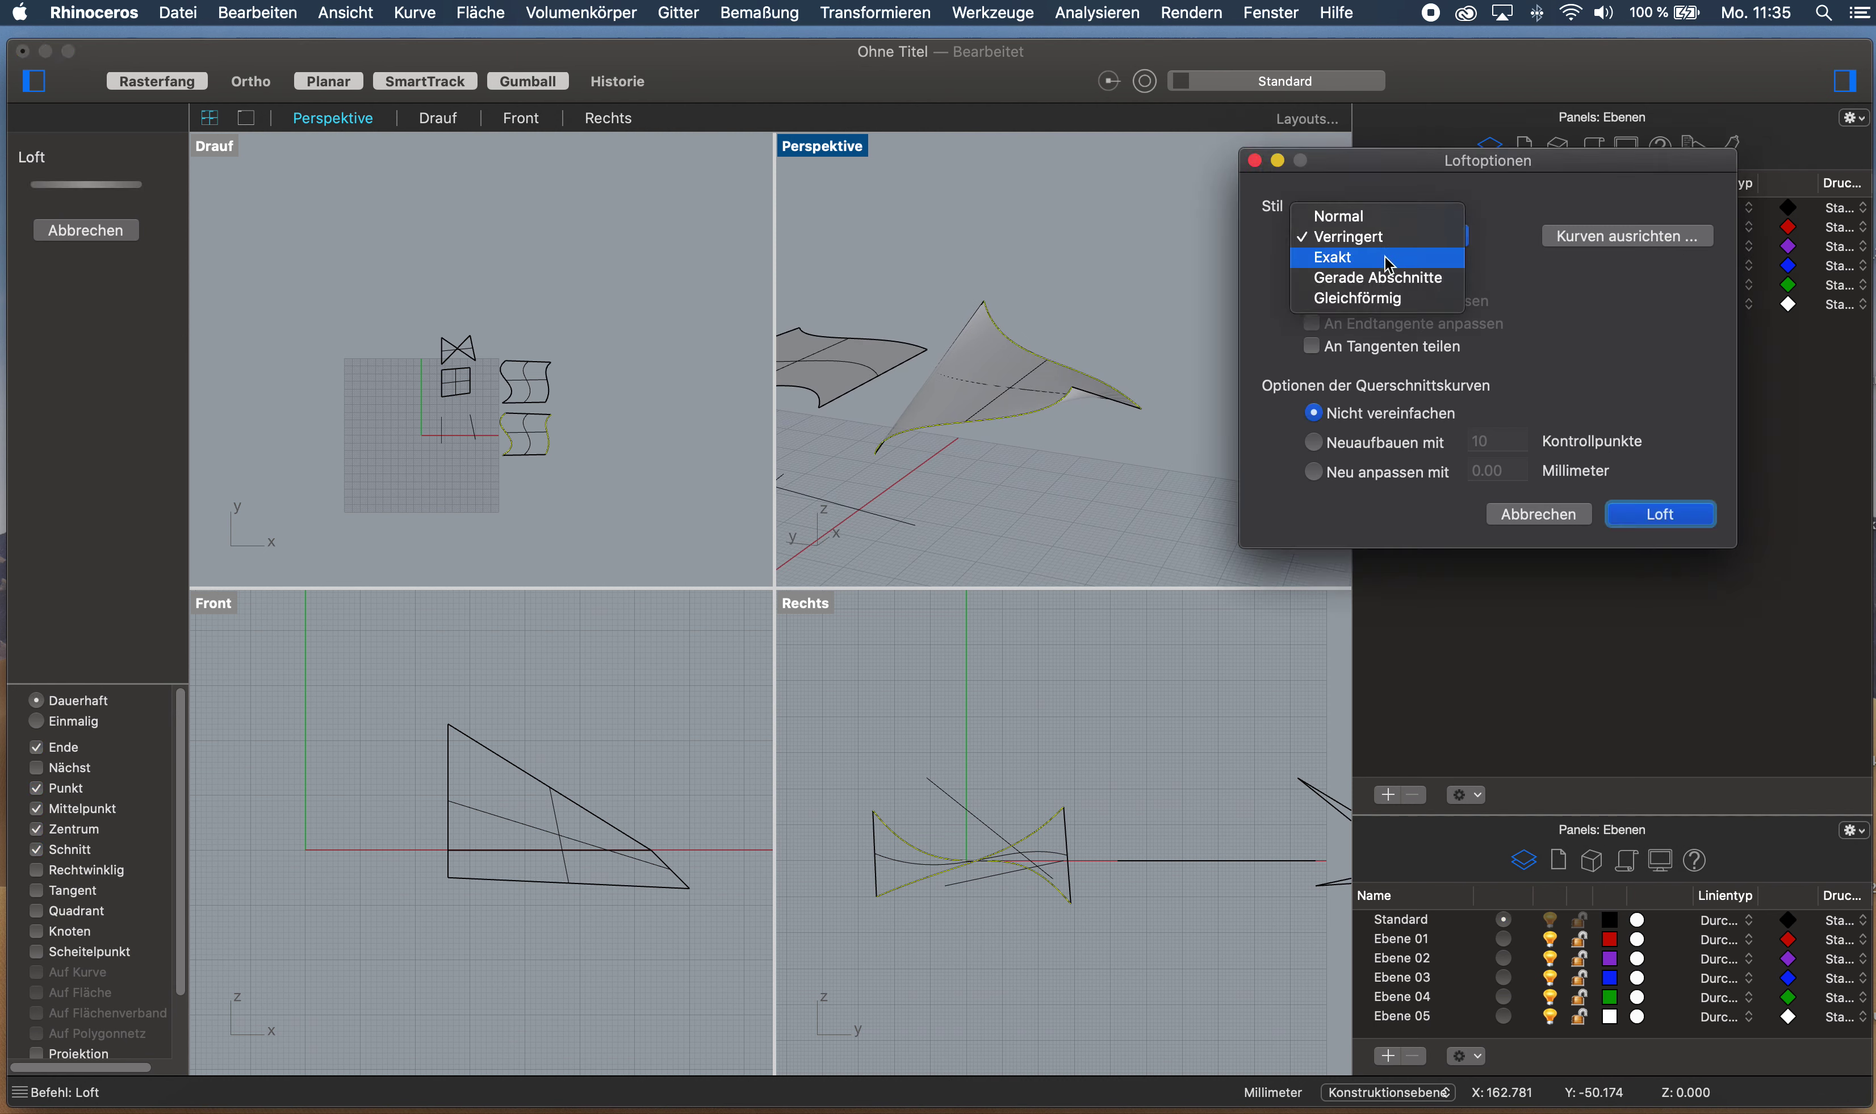
click(1385, 255)
right_drag(985, 446, 944, 396)
click(1385, 236)
click(1403, 260)
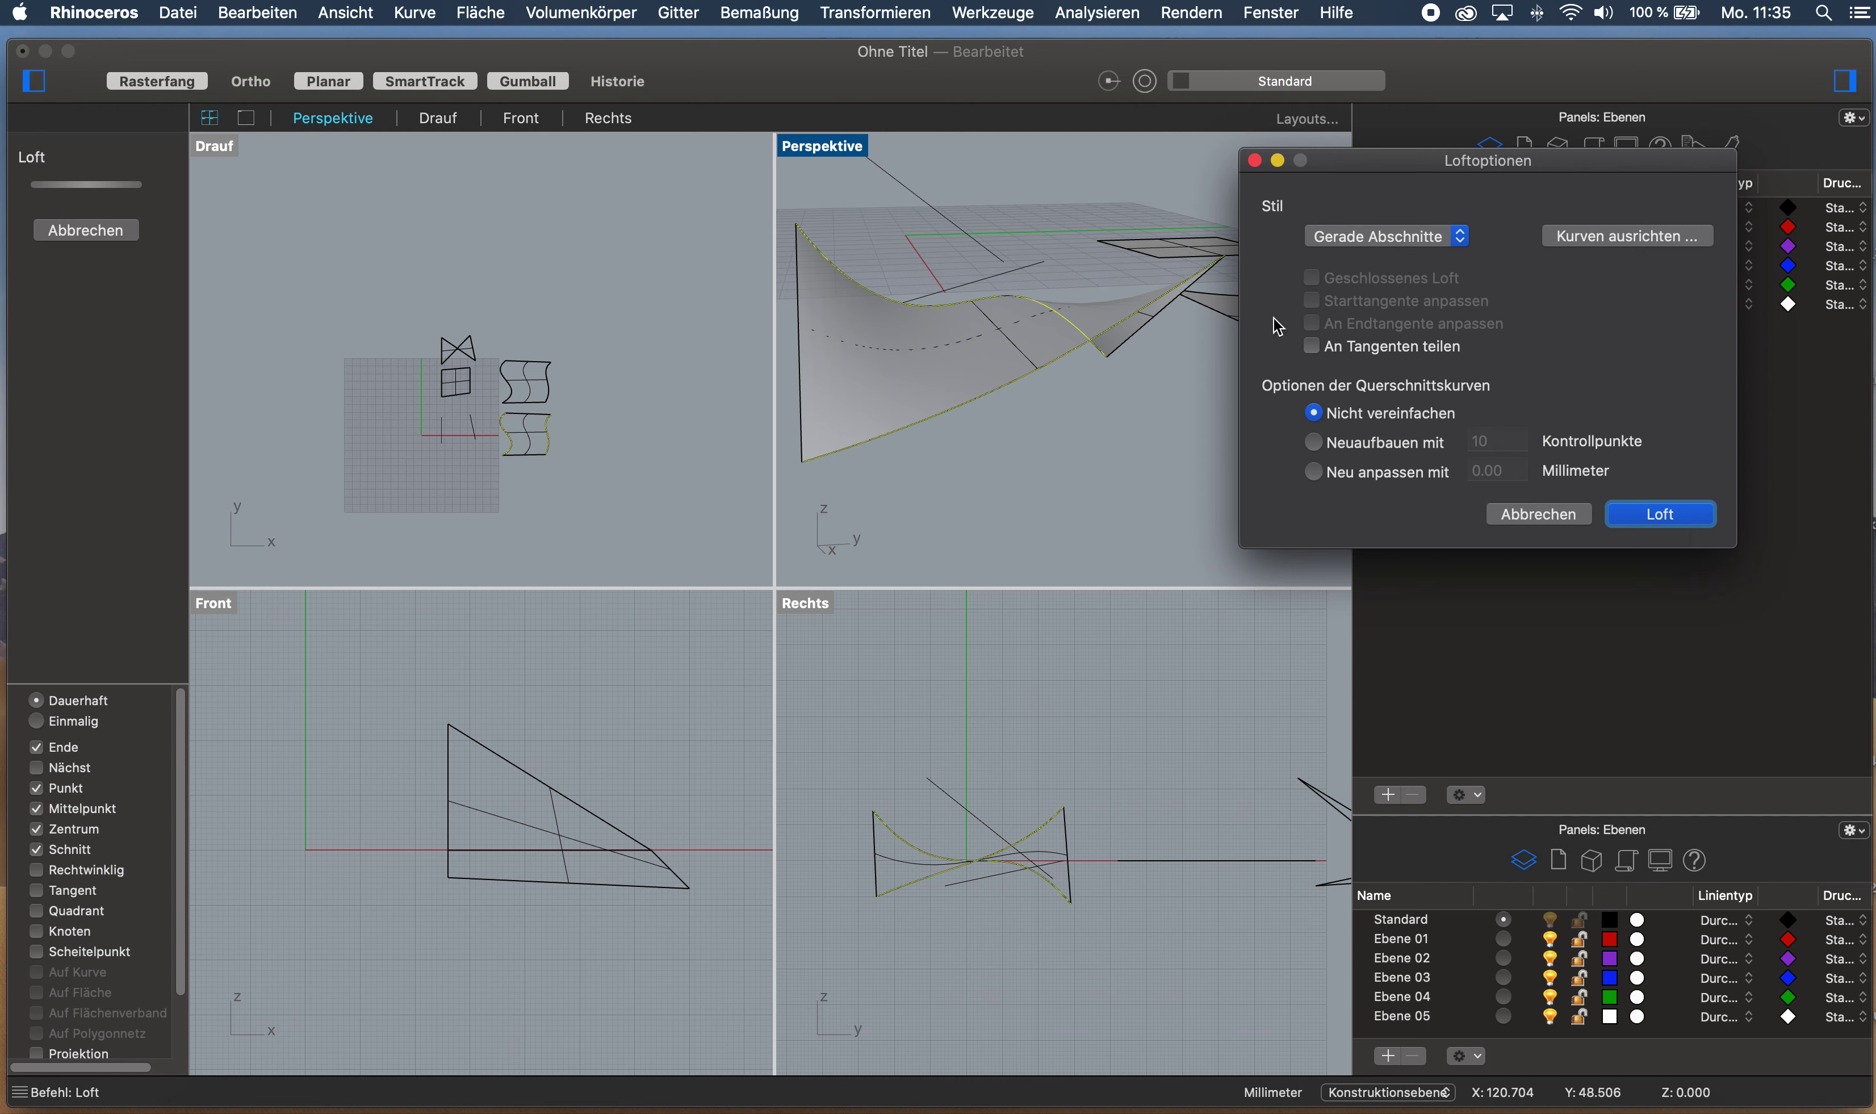
Create the Gerade Abschnitte loft and move the surface along positive Y past the flat S-curve surface
right_drag(1127, 449, 1081, 457)
click(1643, 511)
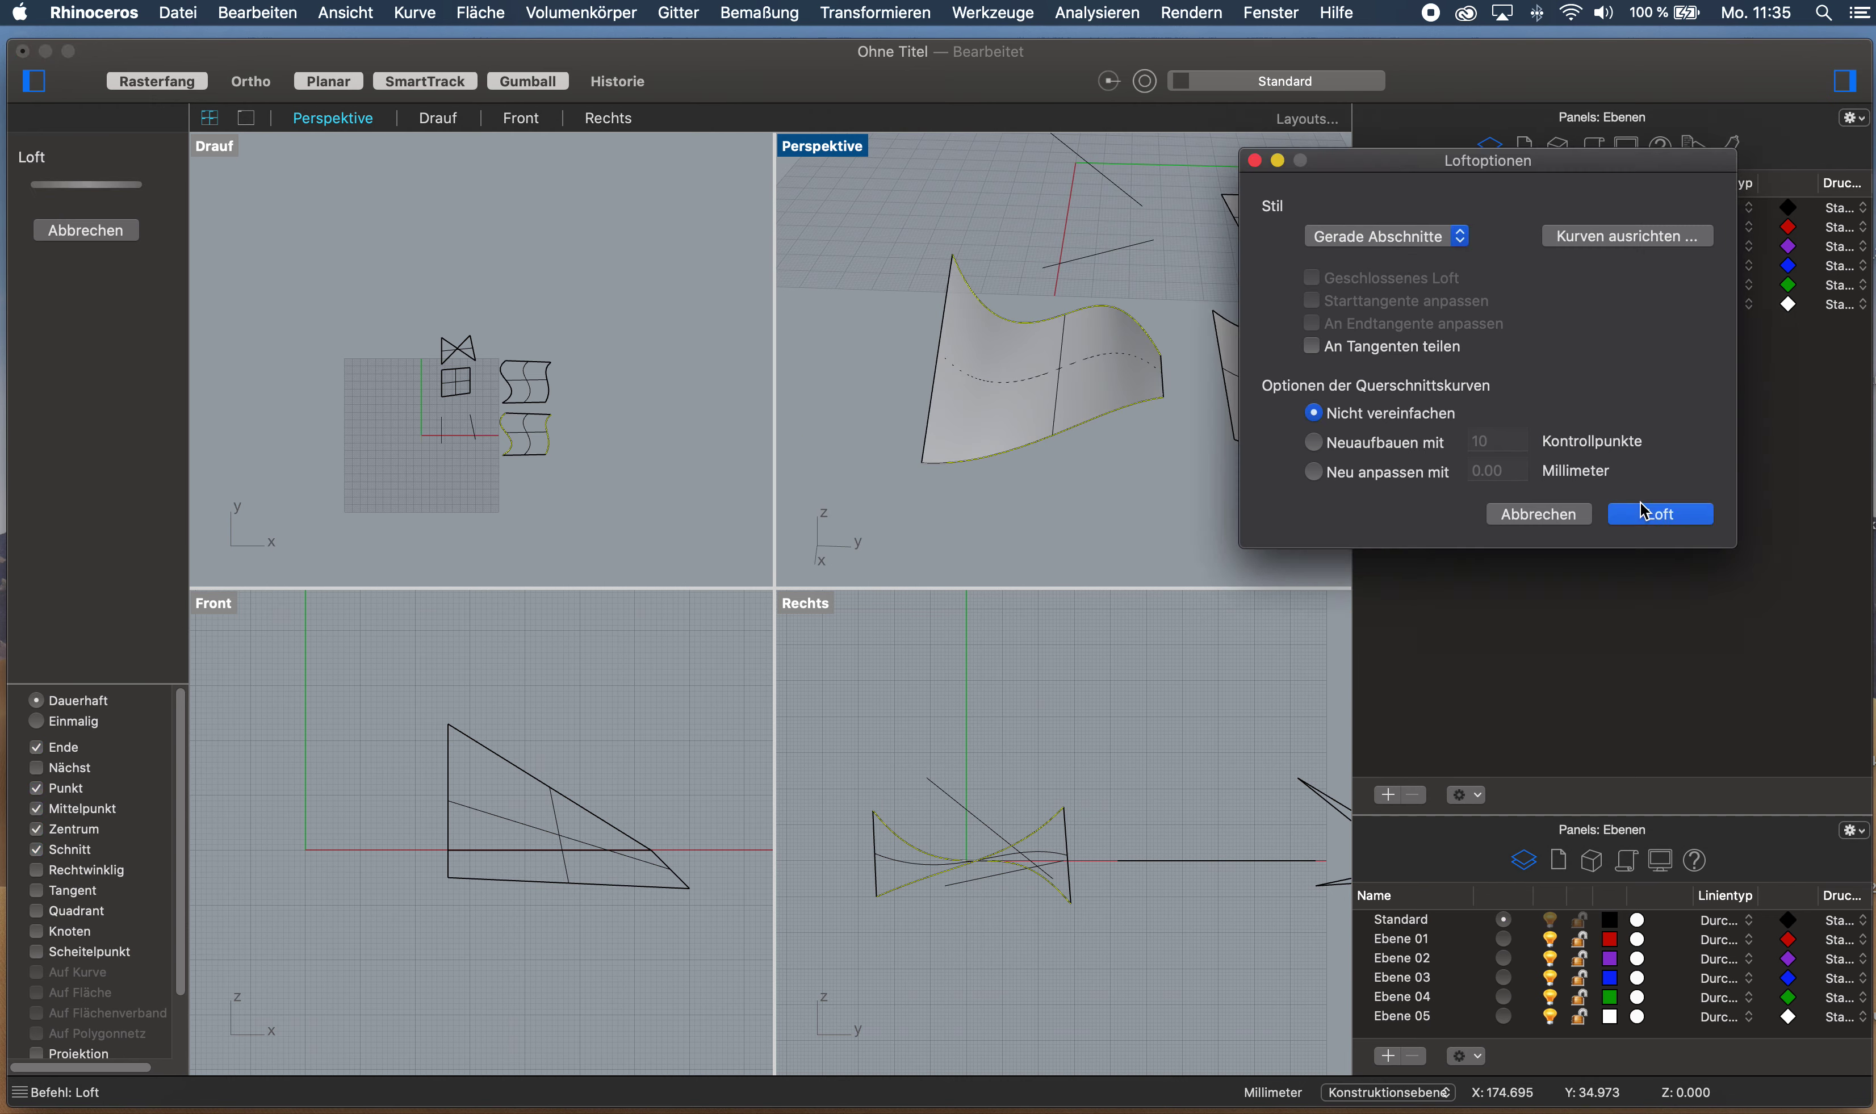
right_drag(992, 410, 1027, 404)
drag(965, 409, 1259, 389)
right_drag(1234, 446, 1076, 414)
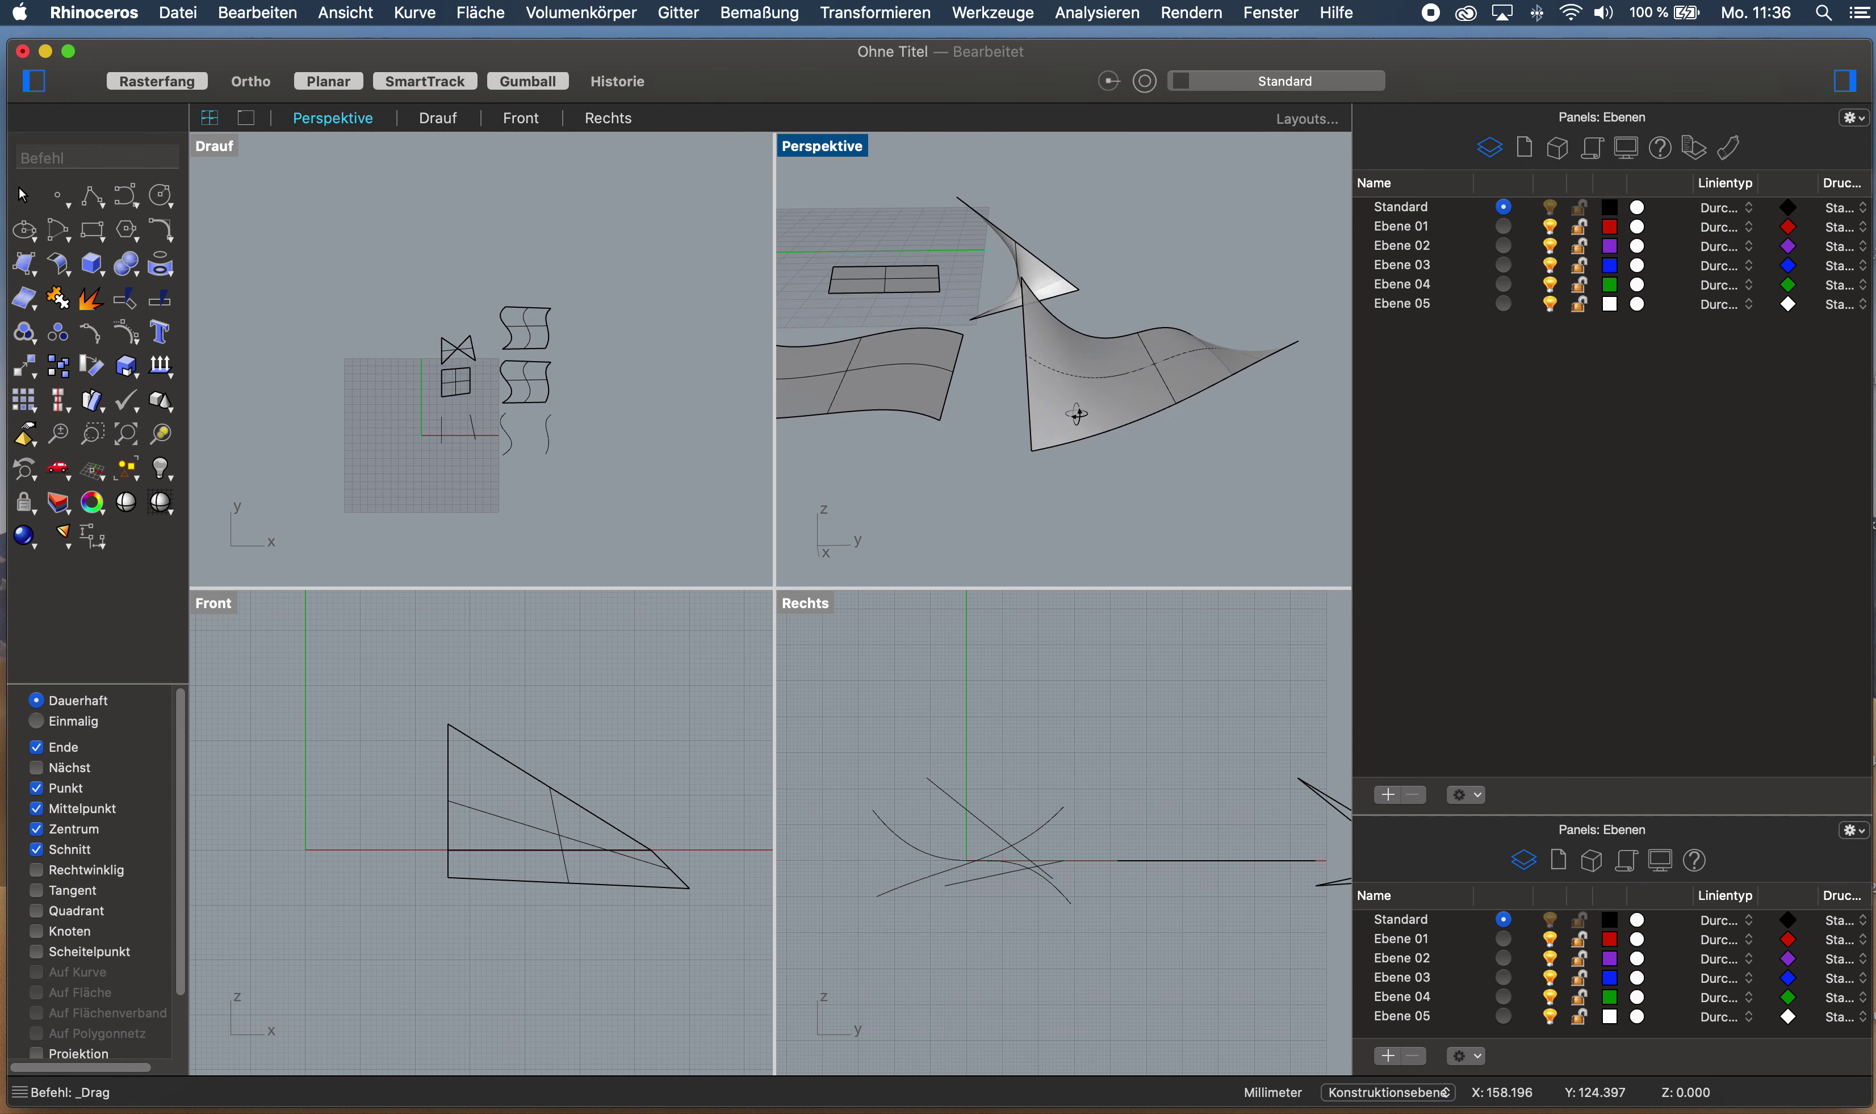
Examine the twisted surface lofted between the bent S-curves from several angles
click(1090, 407)
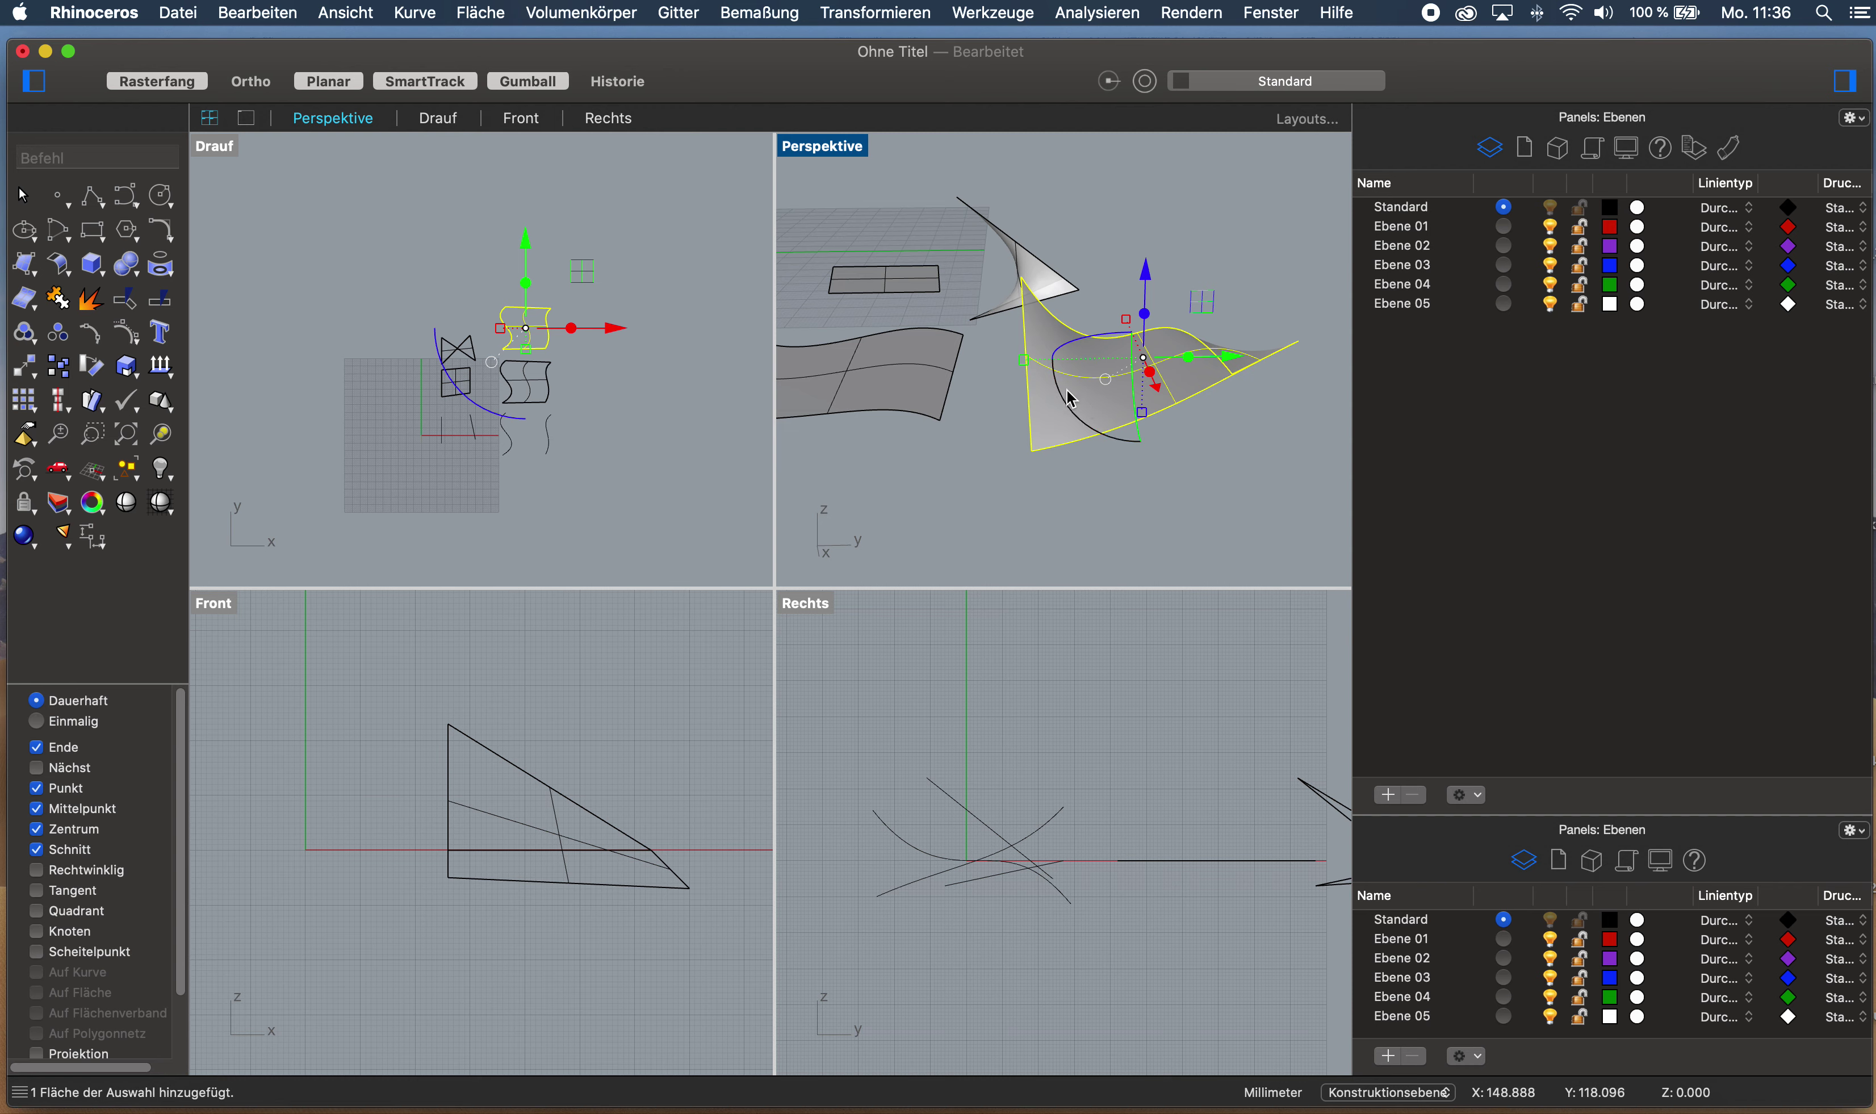
mouse_move(1234, 485)
shift+right_down()
mouse_move(1139, 452)
mouse_move(1110, 473)
mouse_move(1218, 316)
mouse_move(1203, 462)
mouse_move(1066, 433)
mouse_move(1212, 471)
shift+right_up()
click(1139, 452)
click(1153, 395)
key(Escape)
scroll(1123, 436, down, 4)
click(1027, 392)
click(1114, 448)
scroll(1114, 449, down, 5)
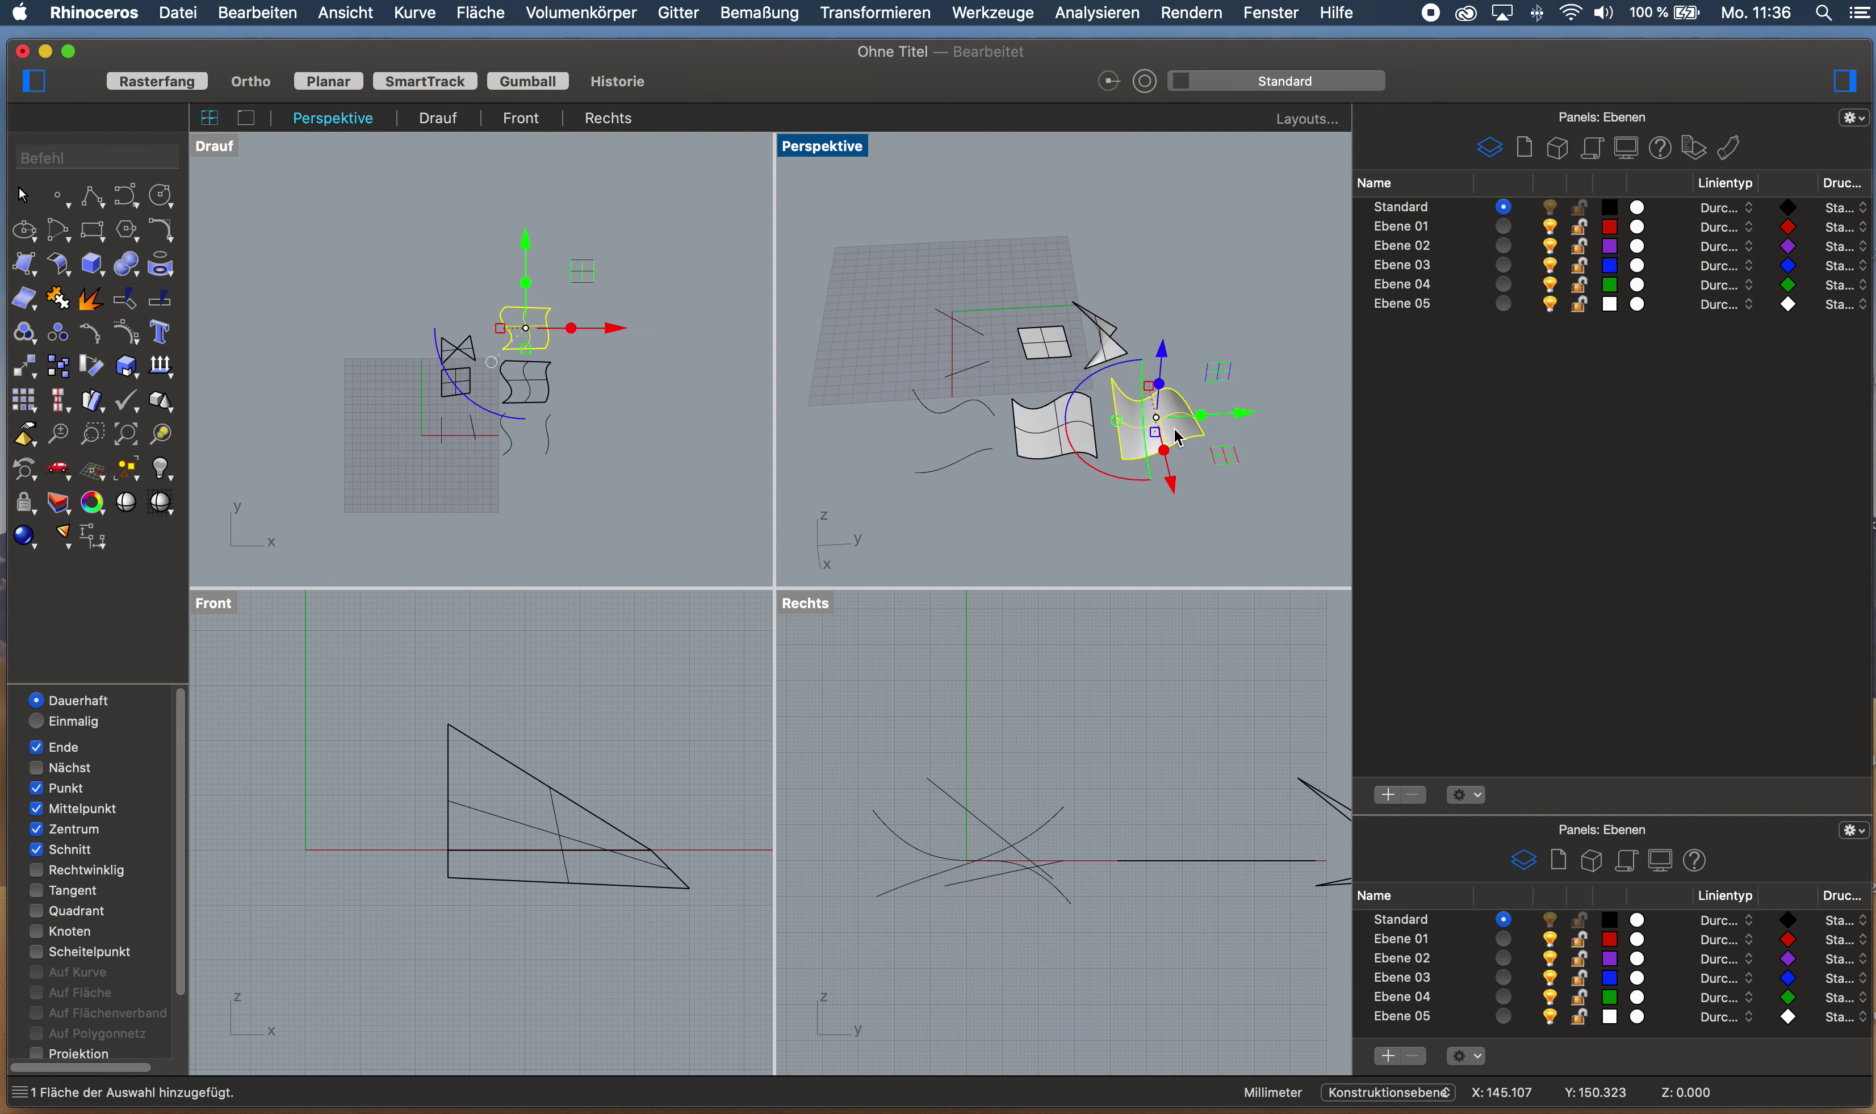
key(Escape)
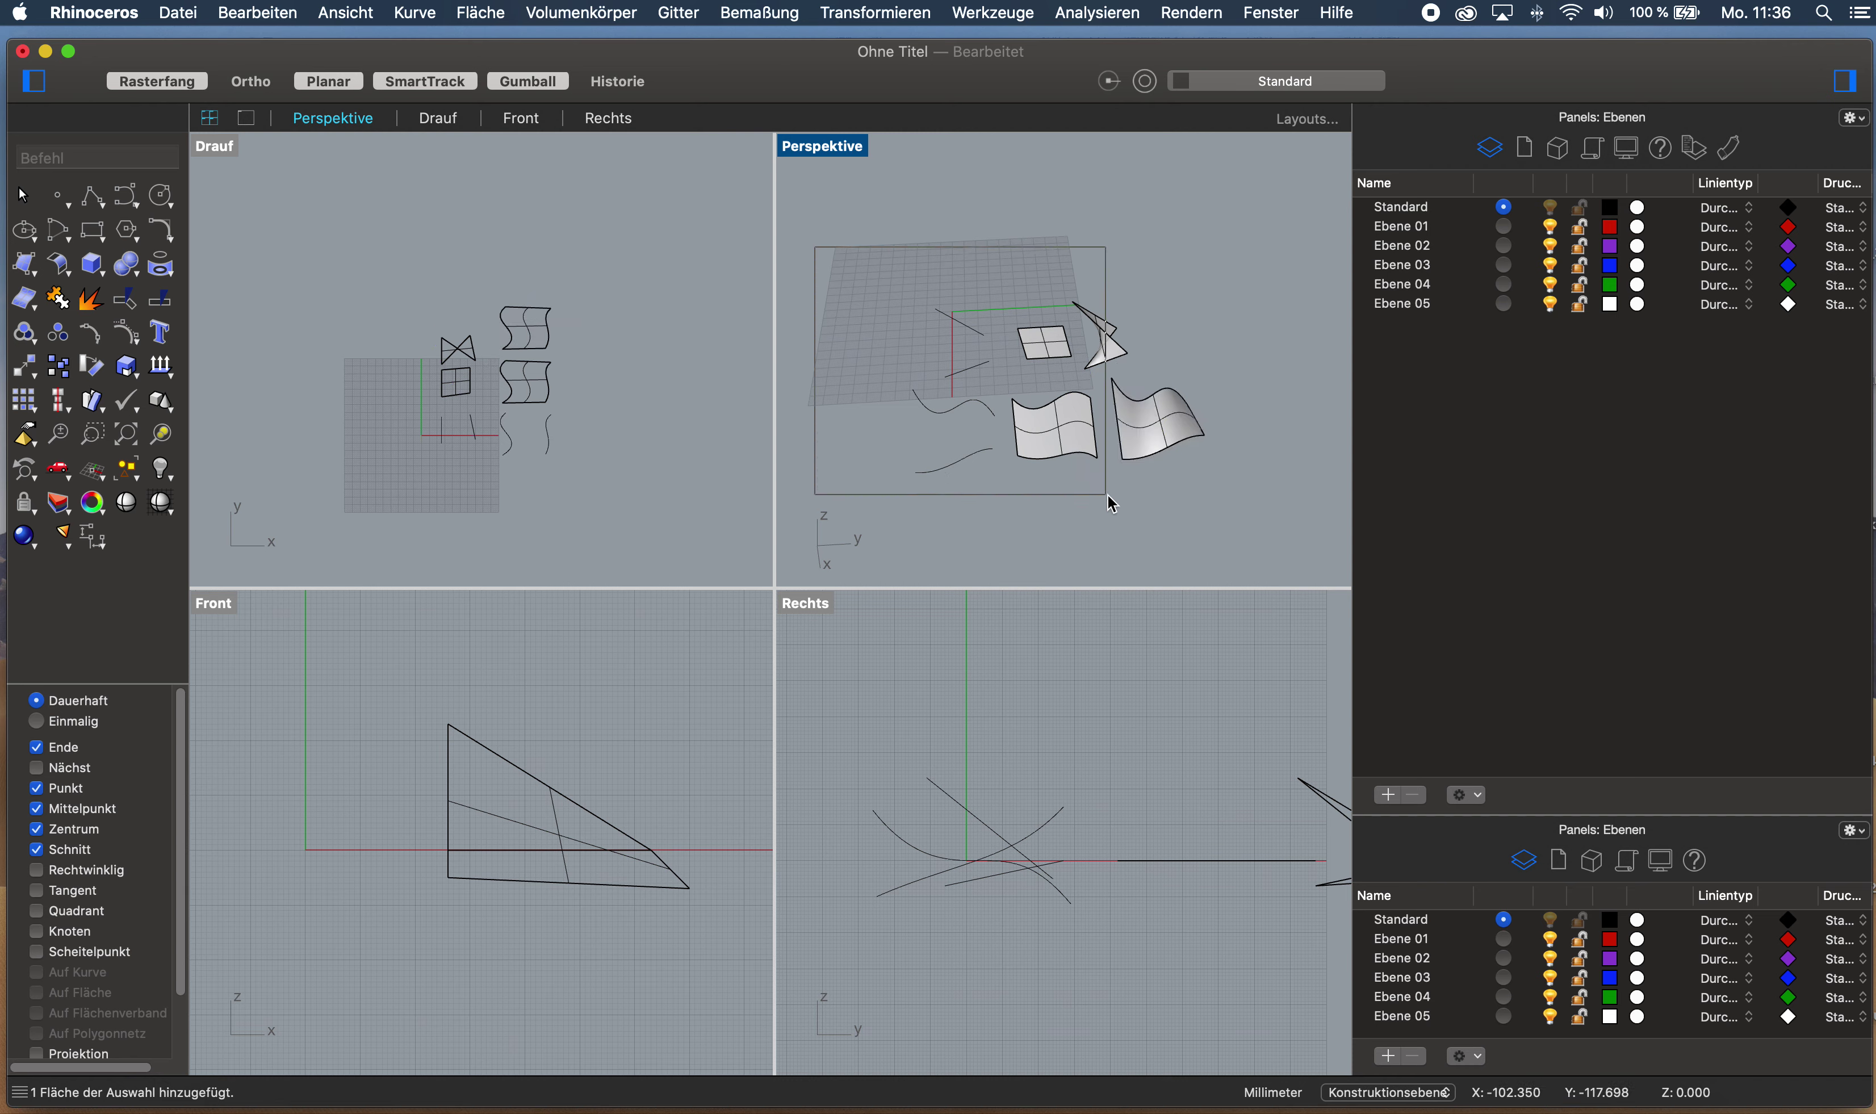
Hide all curves and surfaces except the twisted surface lofted between the bent S-curves
drag(1109, 496, 1108, 498)
shift+click(1116, 351)
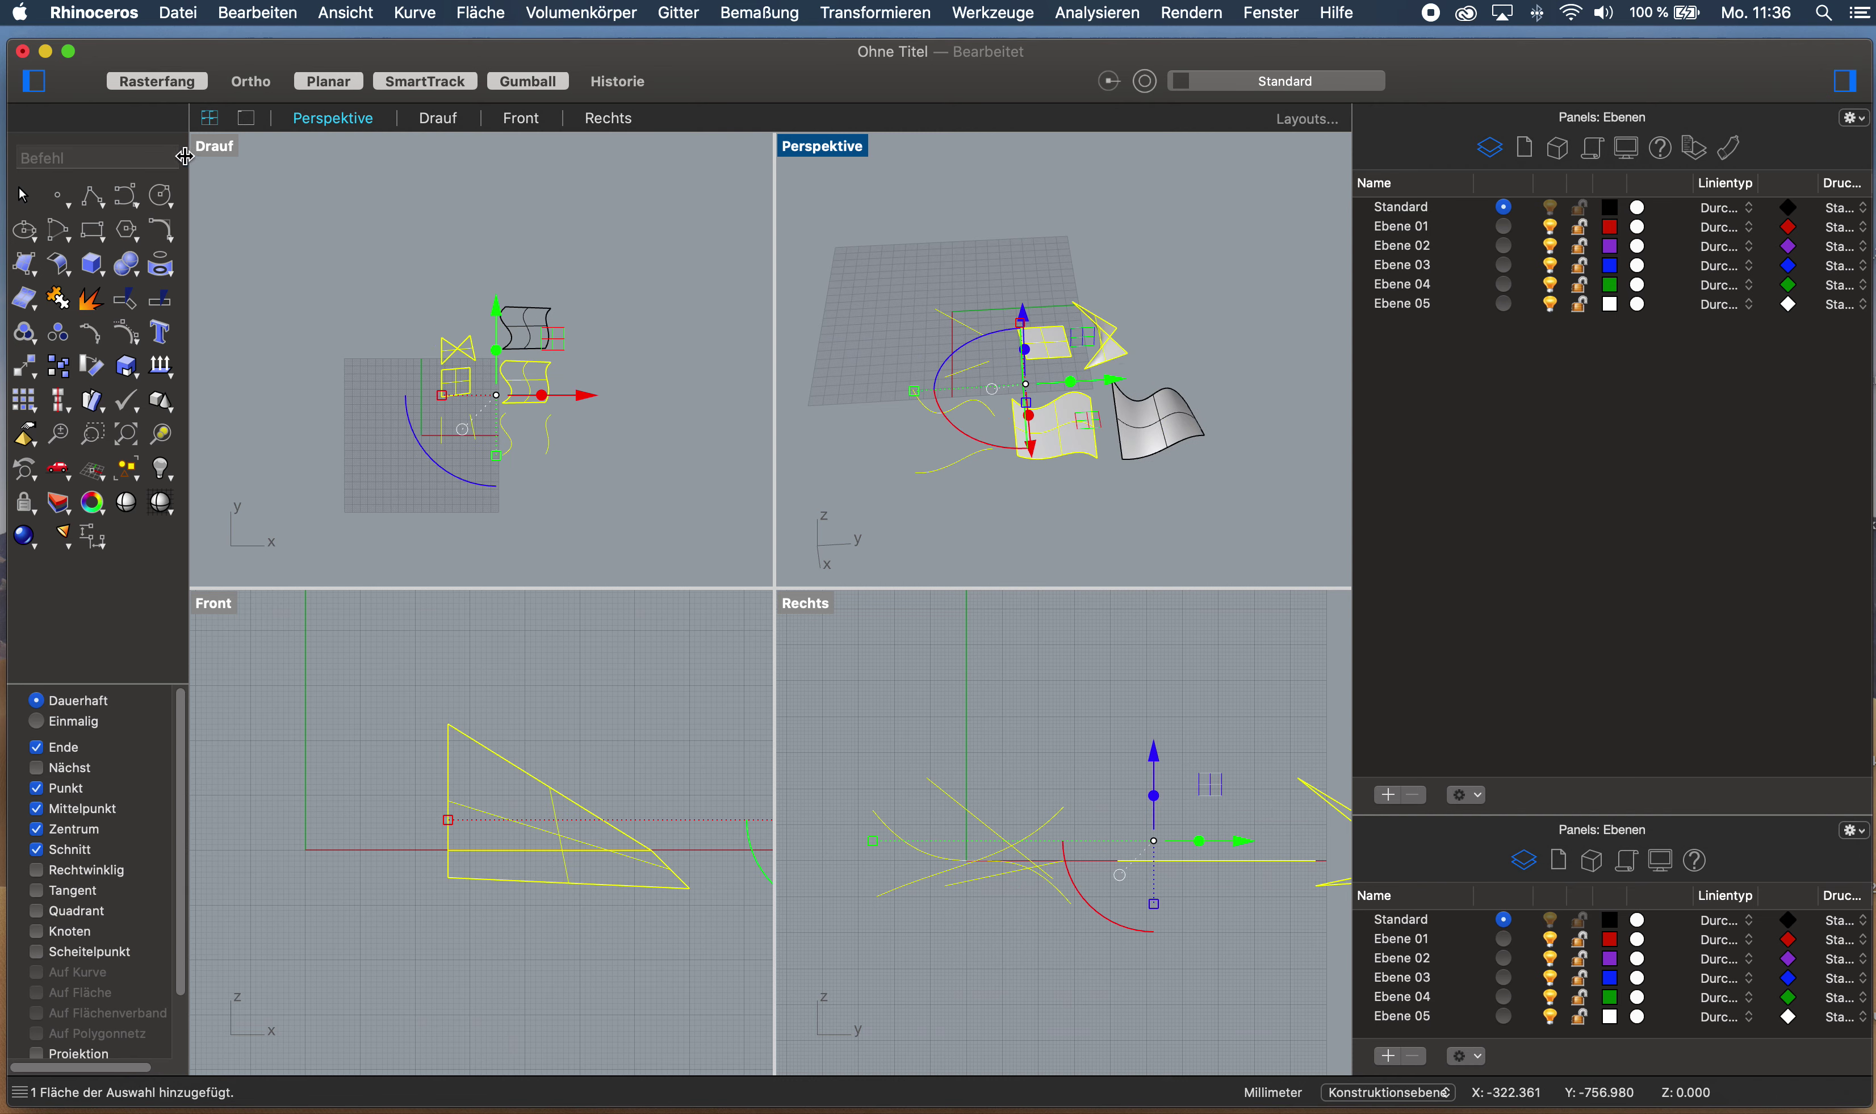
text(_hide)
key(Return)
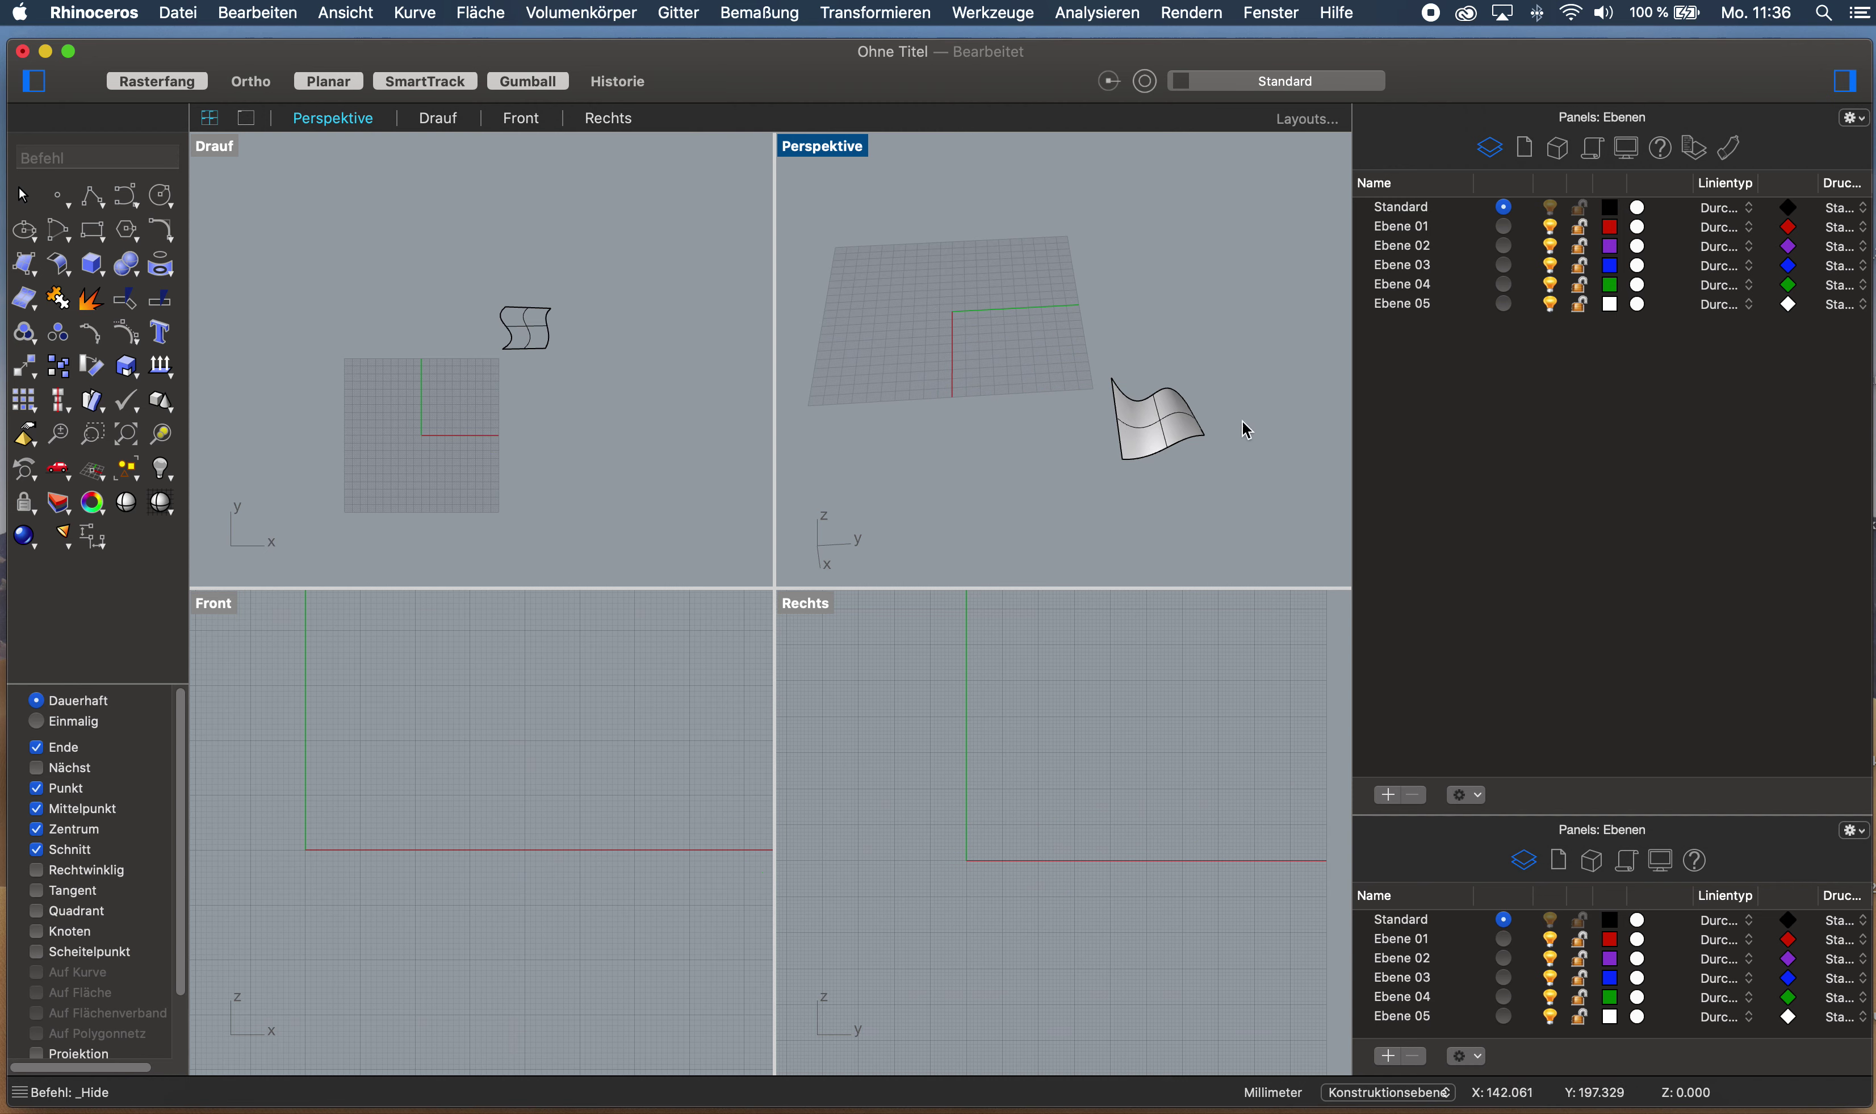
Turn on the control points of the remaining lofted surface
click(1186, 429)
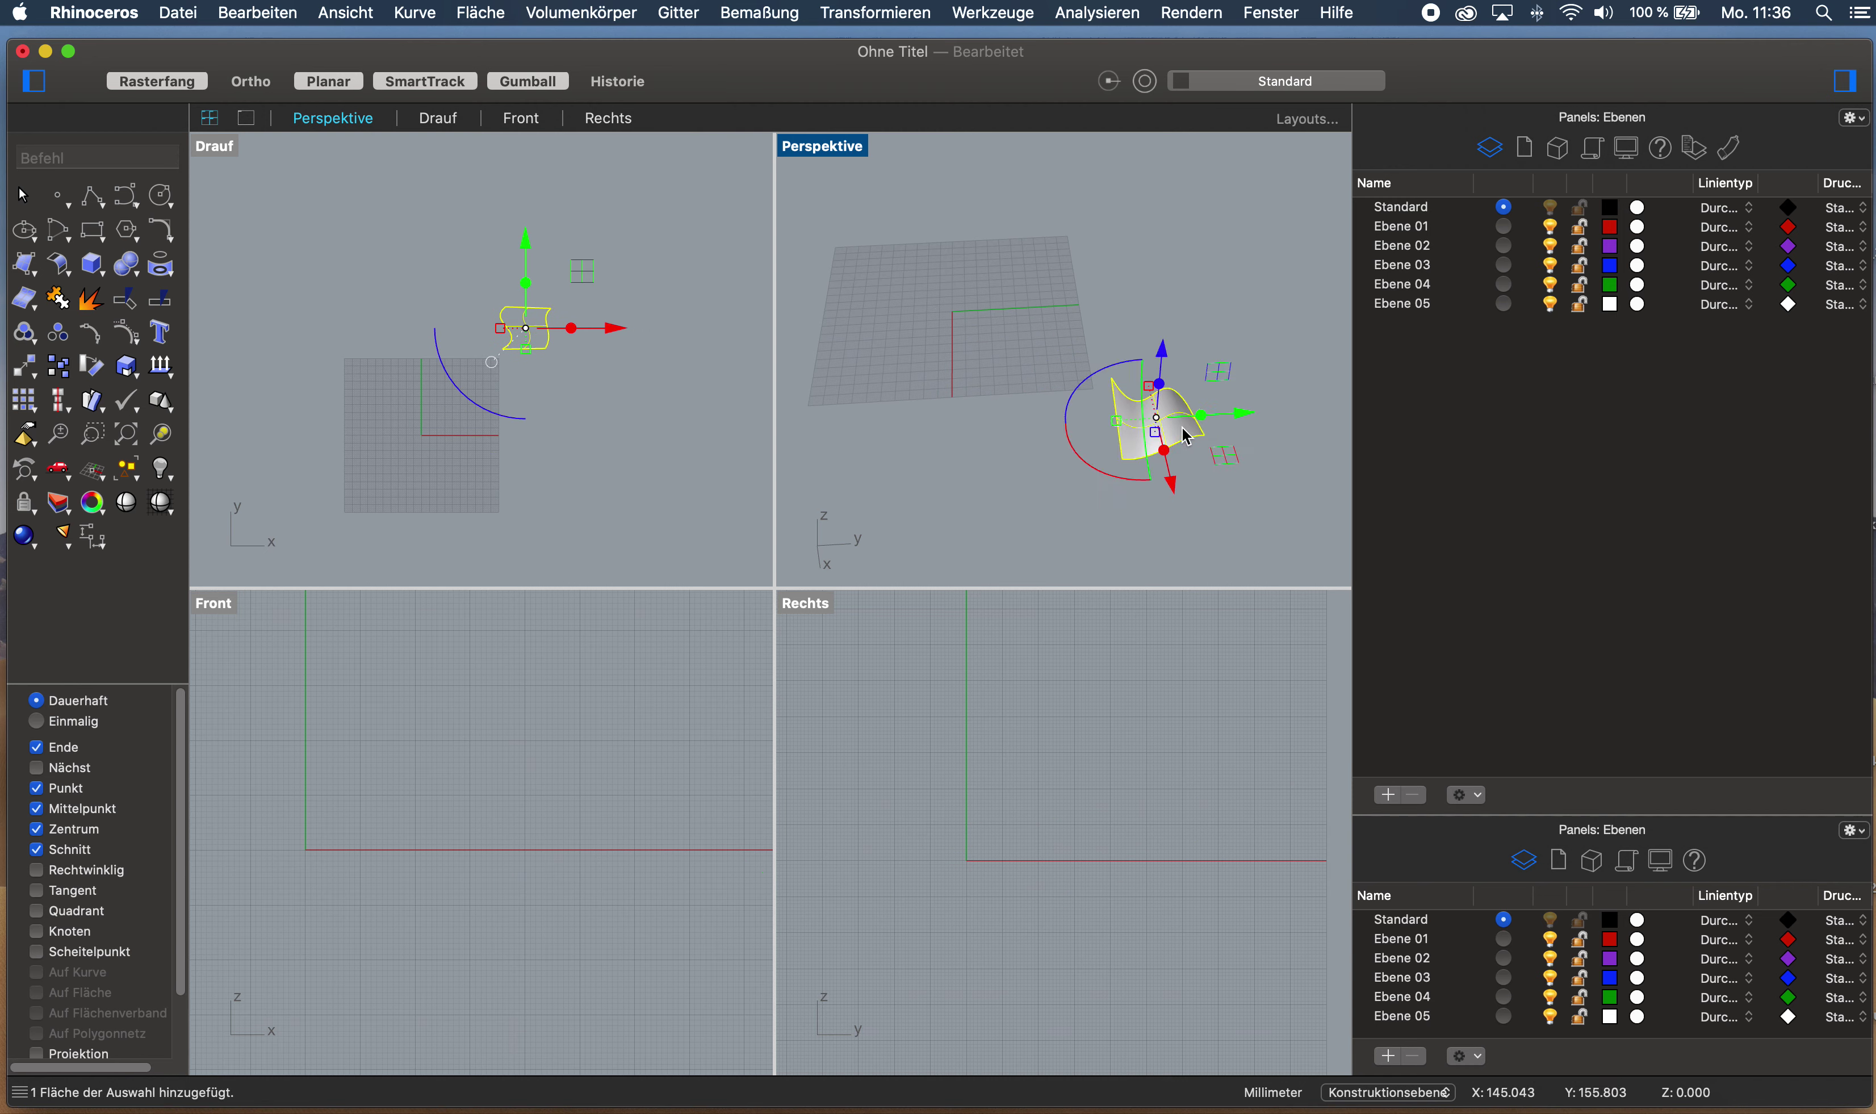
right_drag(1186, 435, 786, 336)
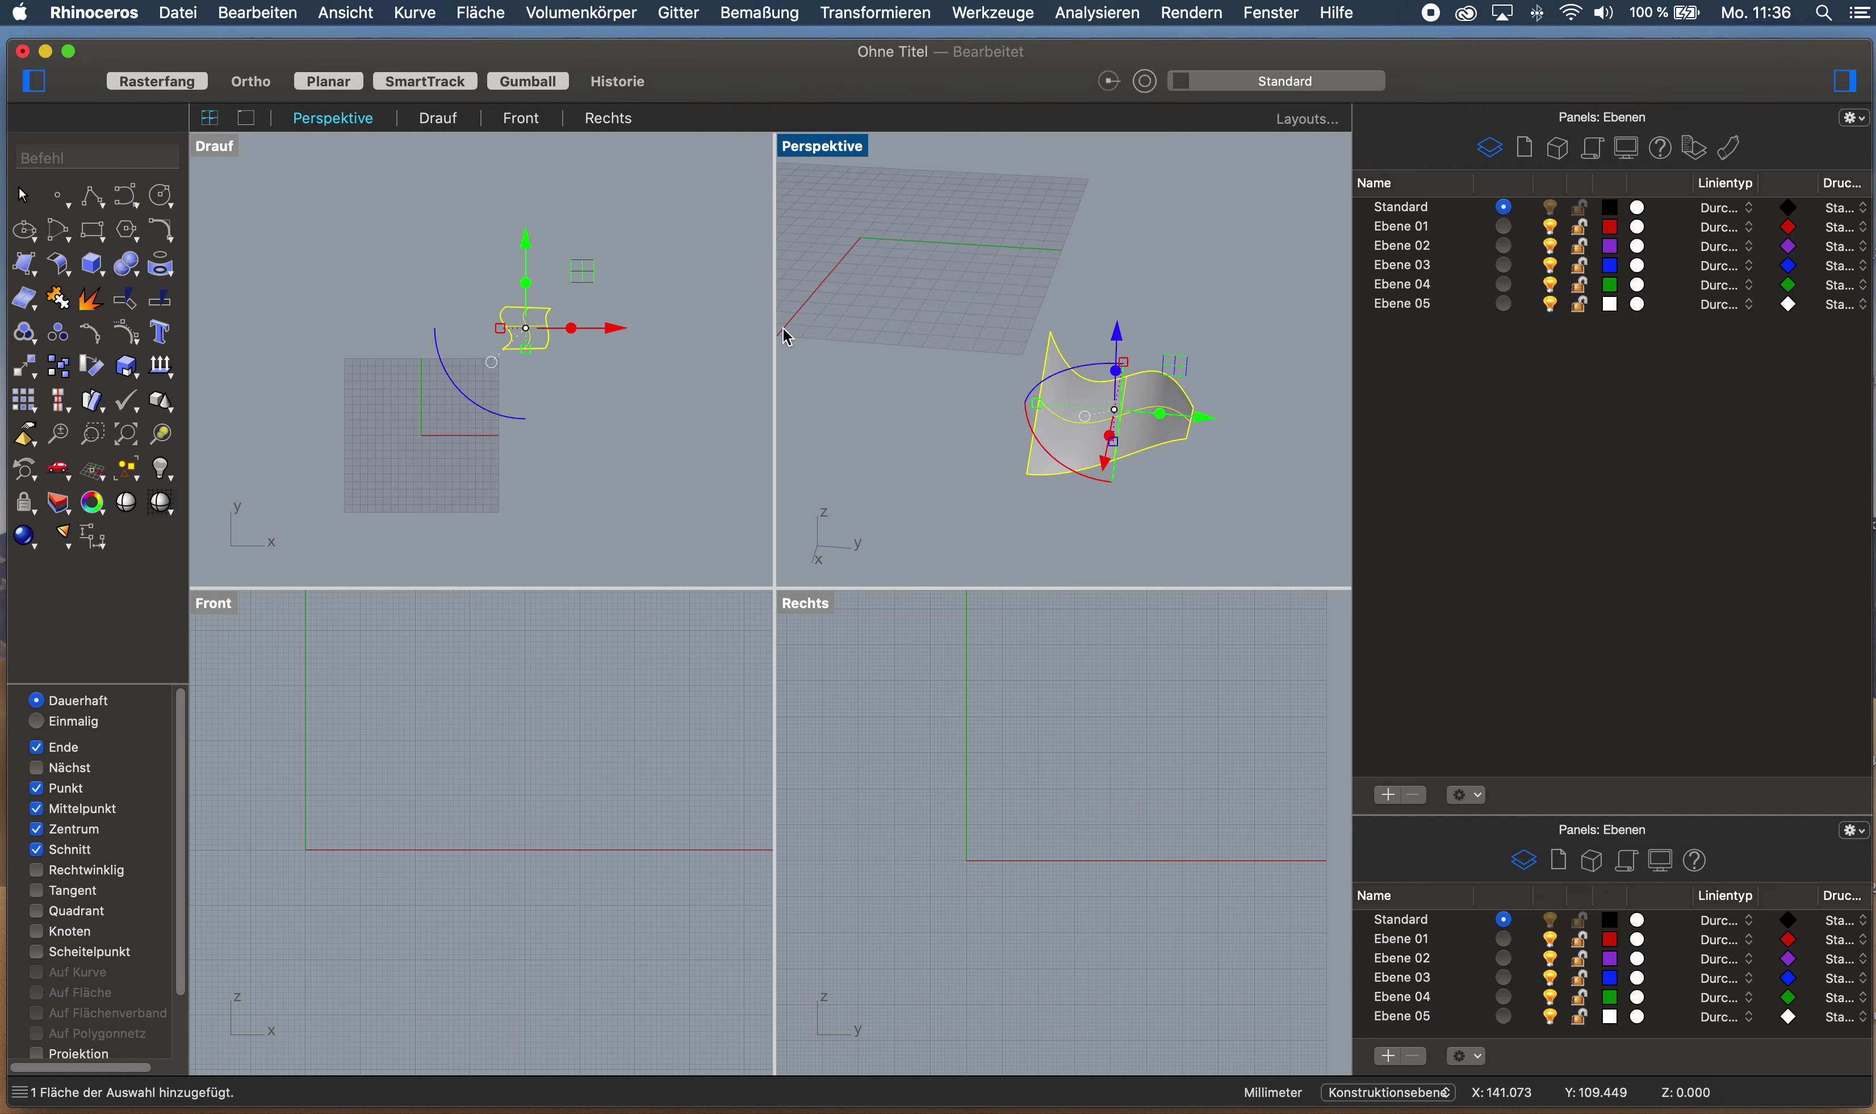
right_drag(1211, 505, 927, 313)
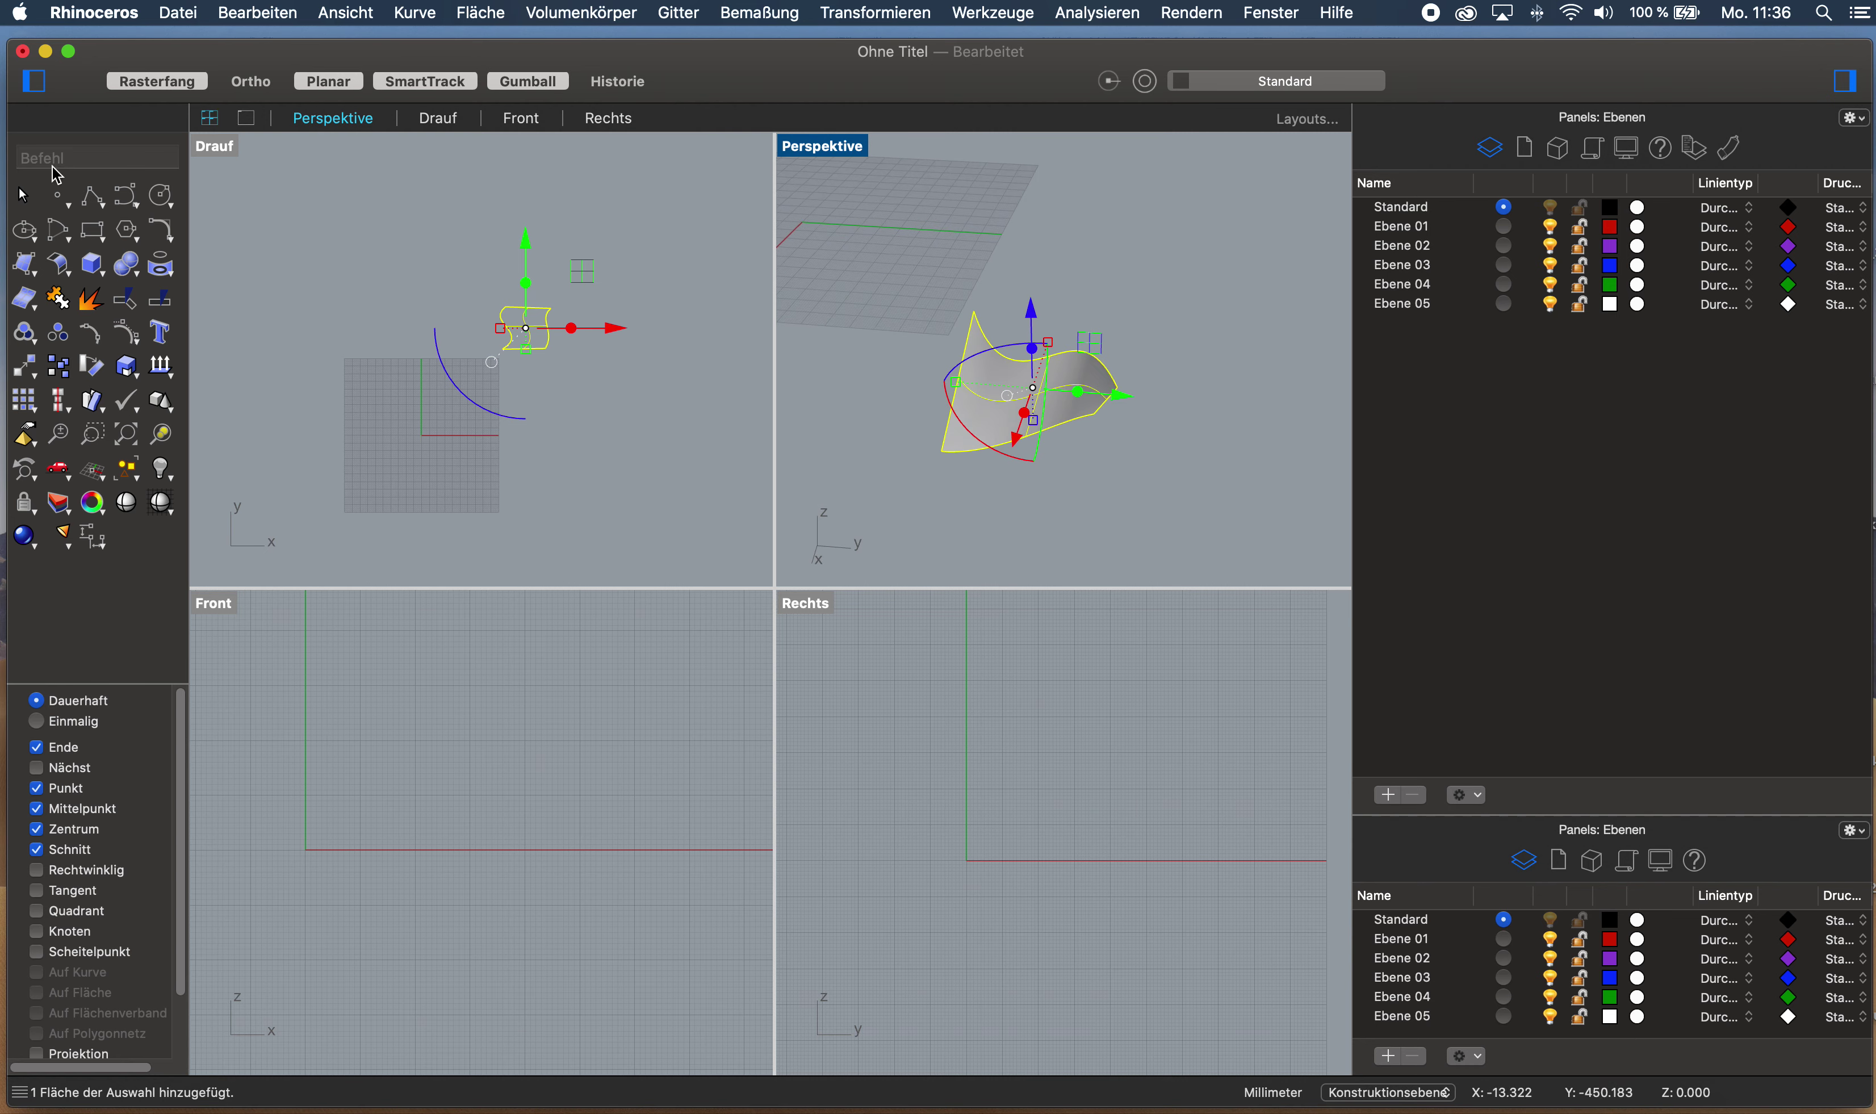
text(_pointsOn)
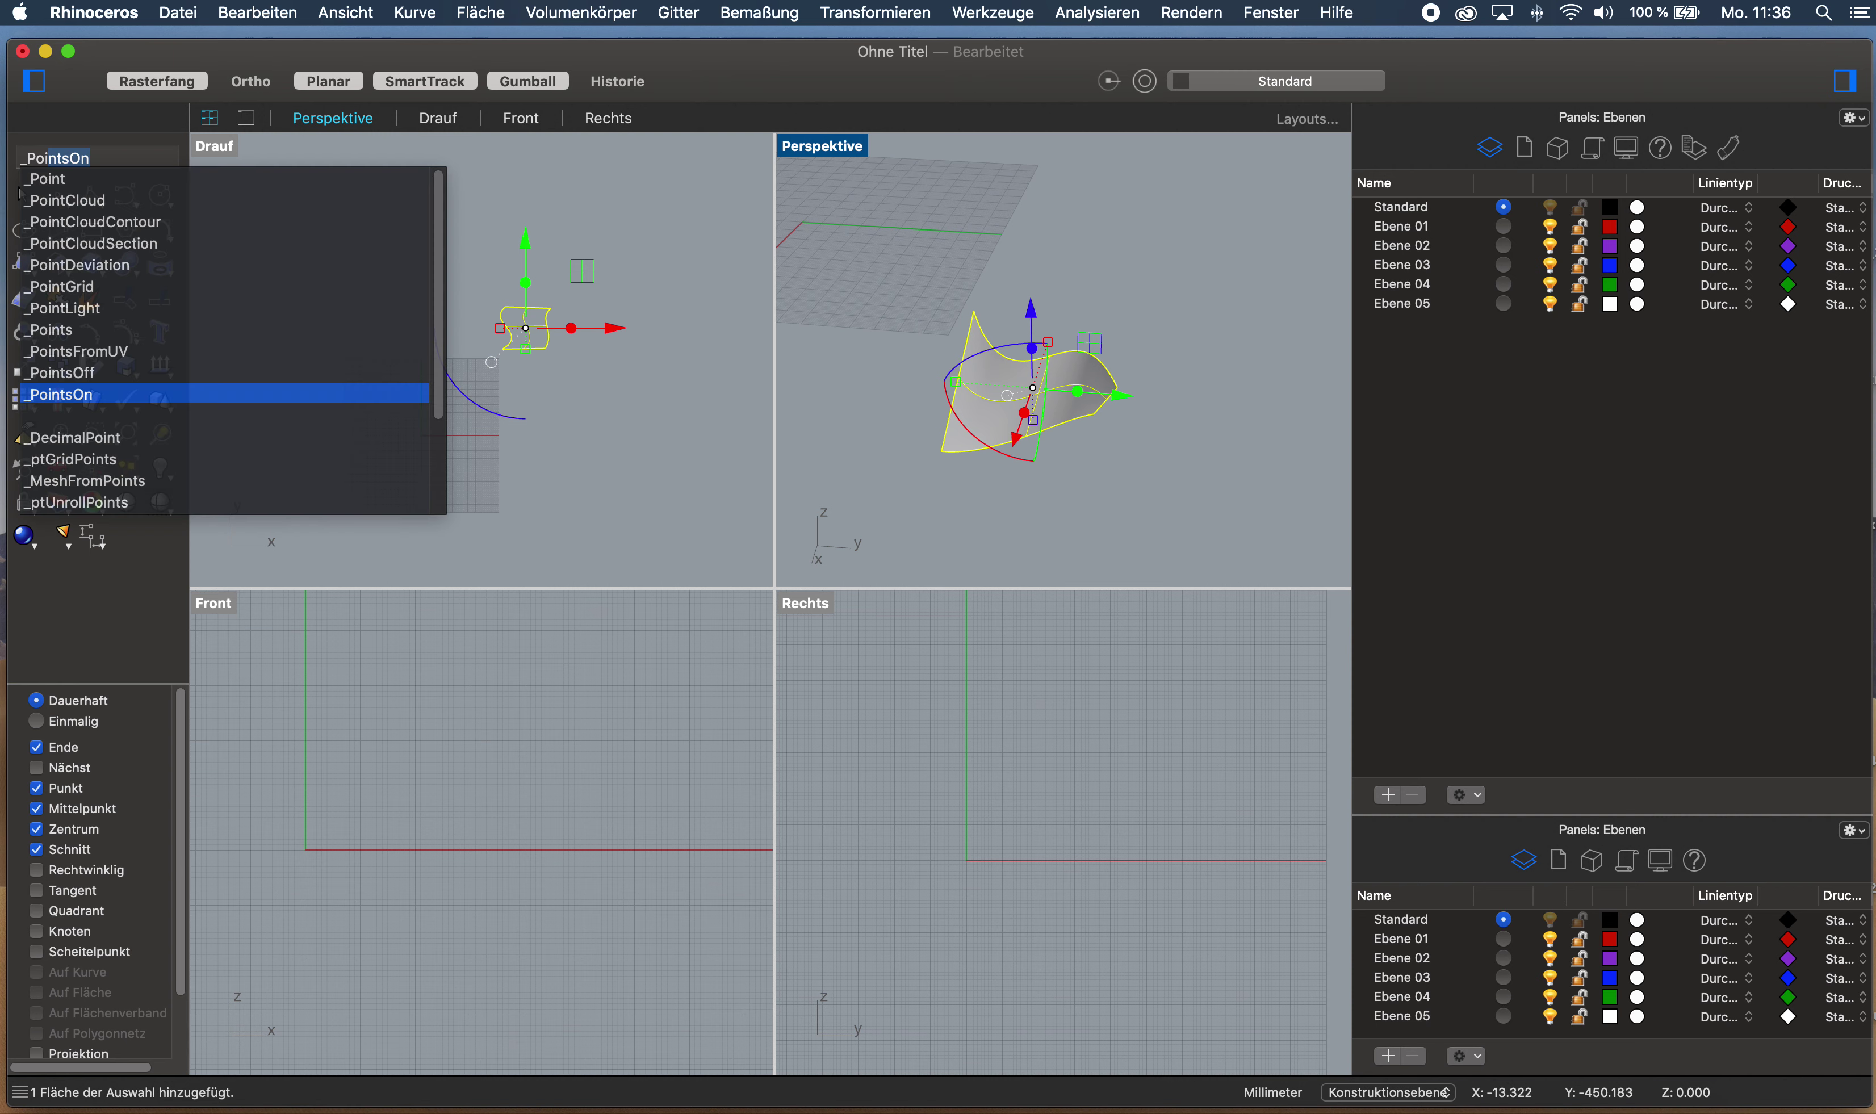
key(Return)
Move the surface's corner control point at its positive-X, positive-Y end vertically
right_drag(915, 415, 867, 394)
right_drag(1081, 376, 1171, 413)
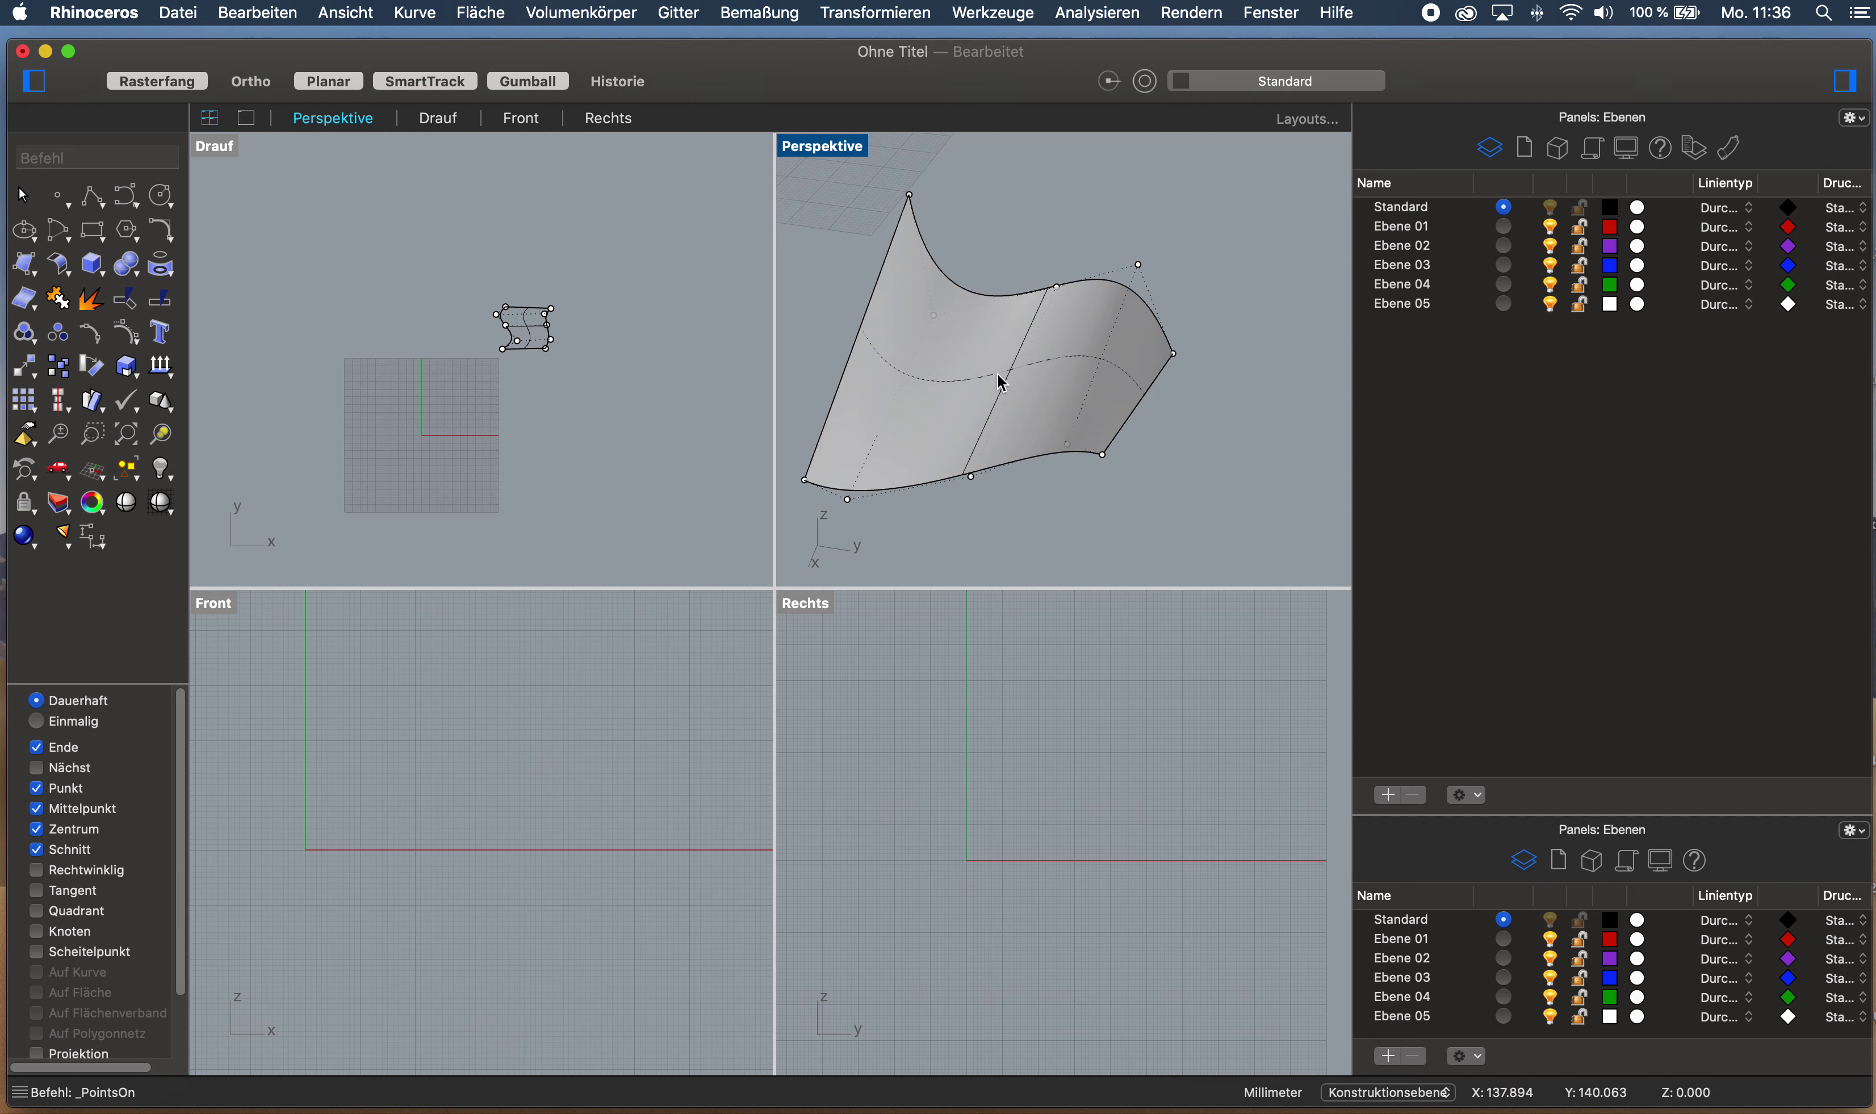
right_drag(1195, 423, 1040, 495)
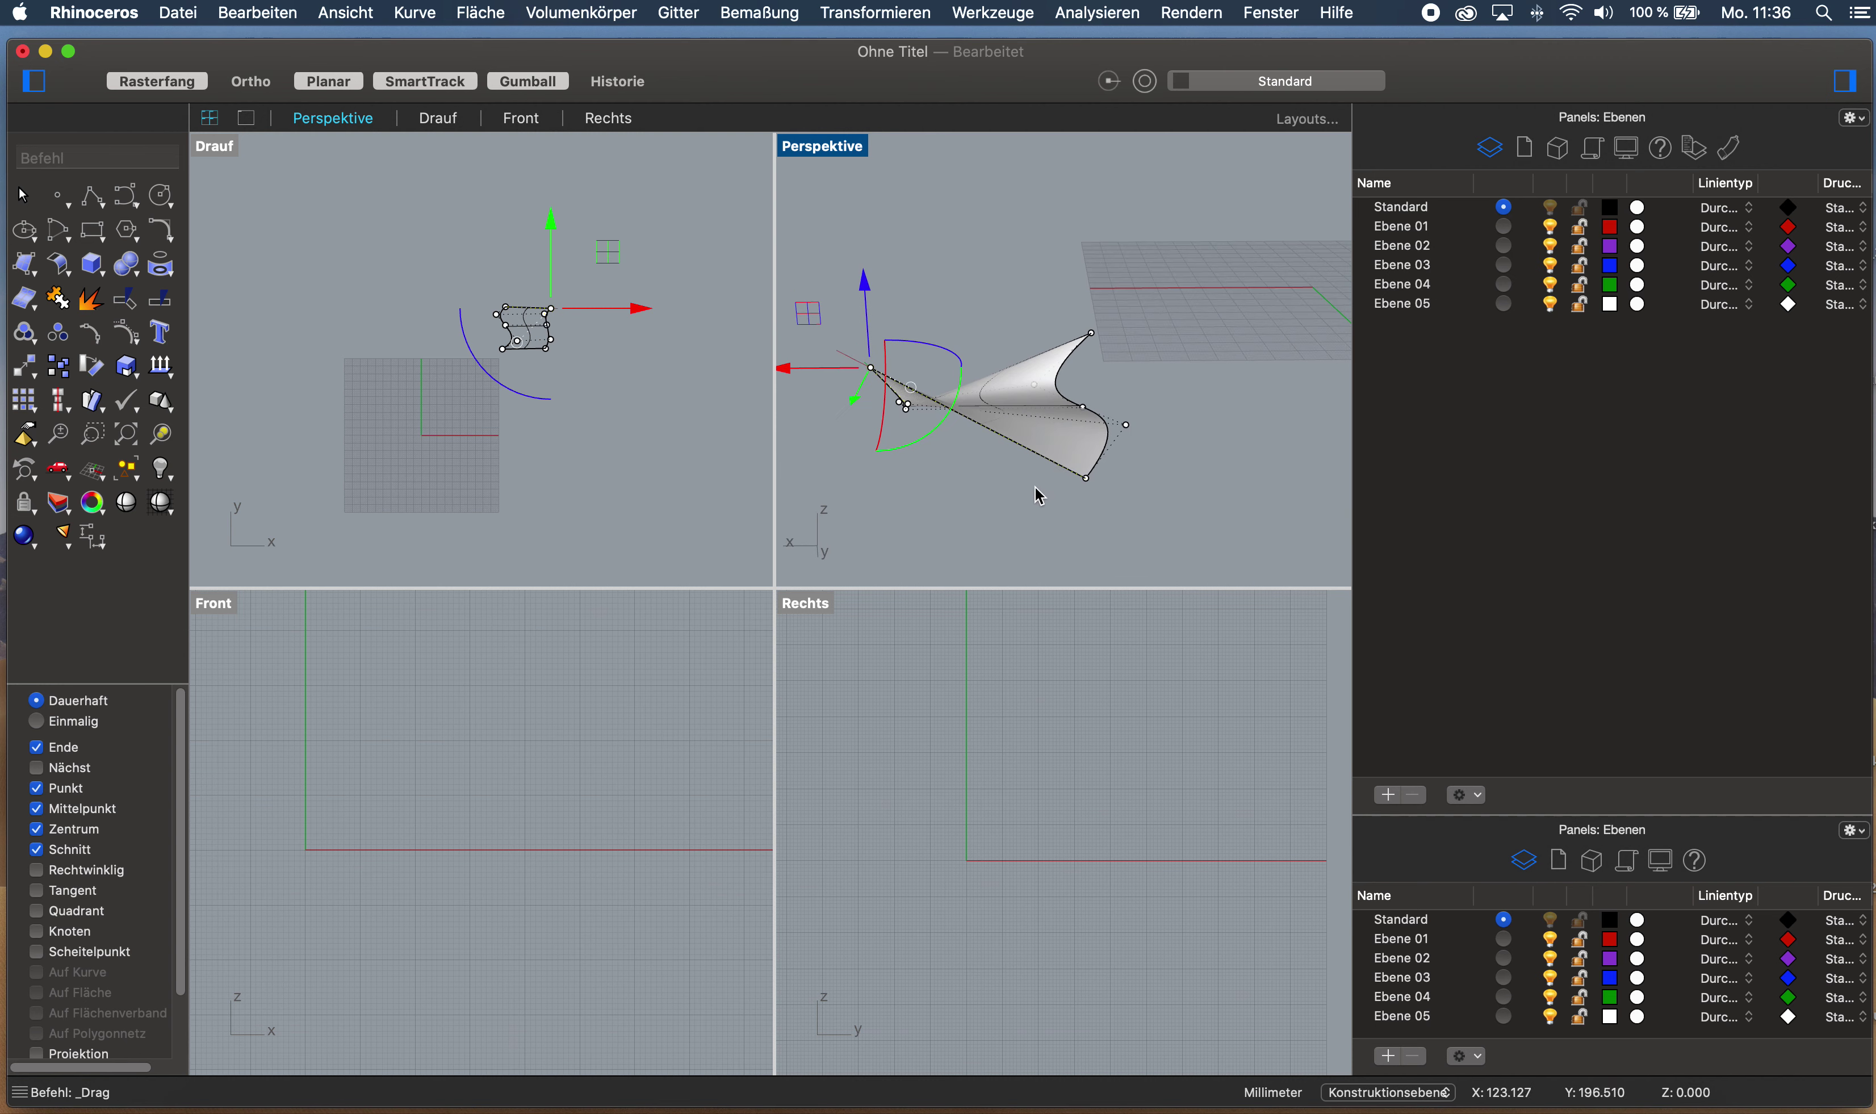
Inspect the edited twisted surface from several sides and turn off its control points
drag(1148, 450, 1095, 424)
mouse_move(1129, 407)
right_down()
mouse_move(1151, 347)
mouse_move(971, 472)
mouse_move(1093, 472)
mouse_move(1099, 387)
right_up()
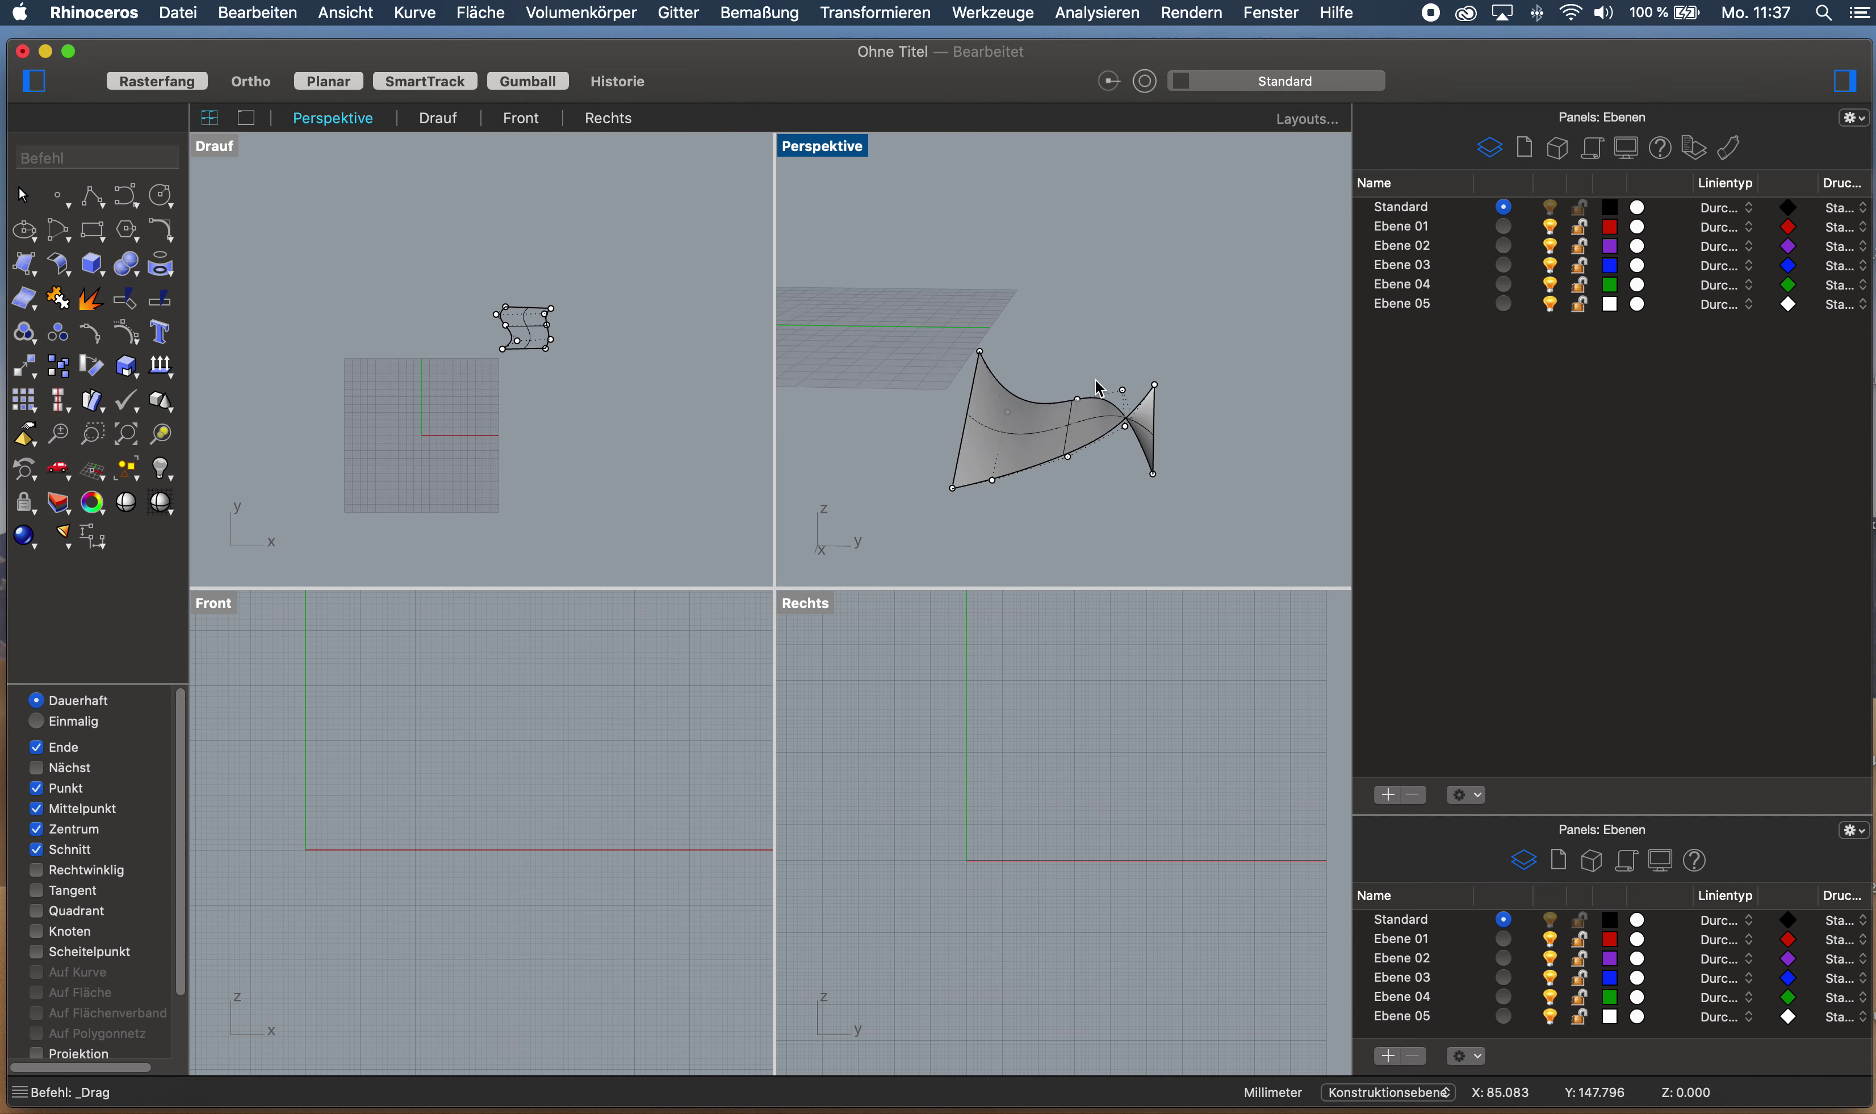
right_drag(1092, 423, 1095, 431)
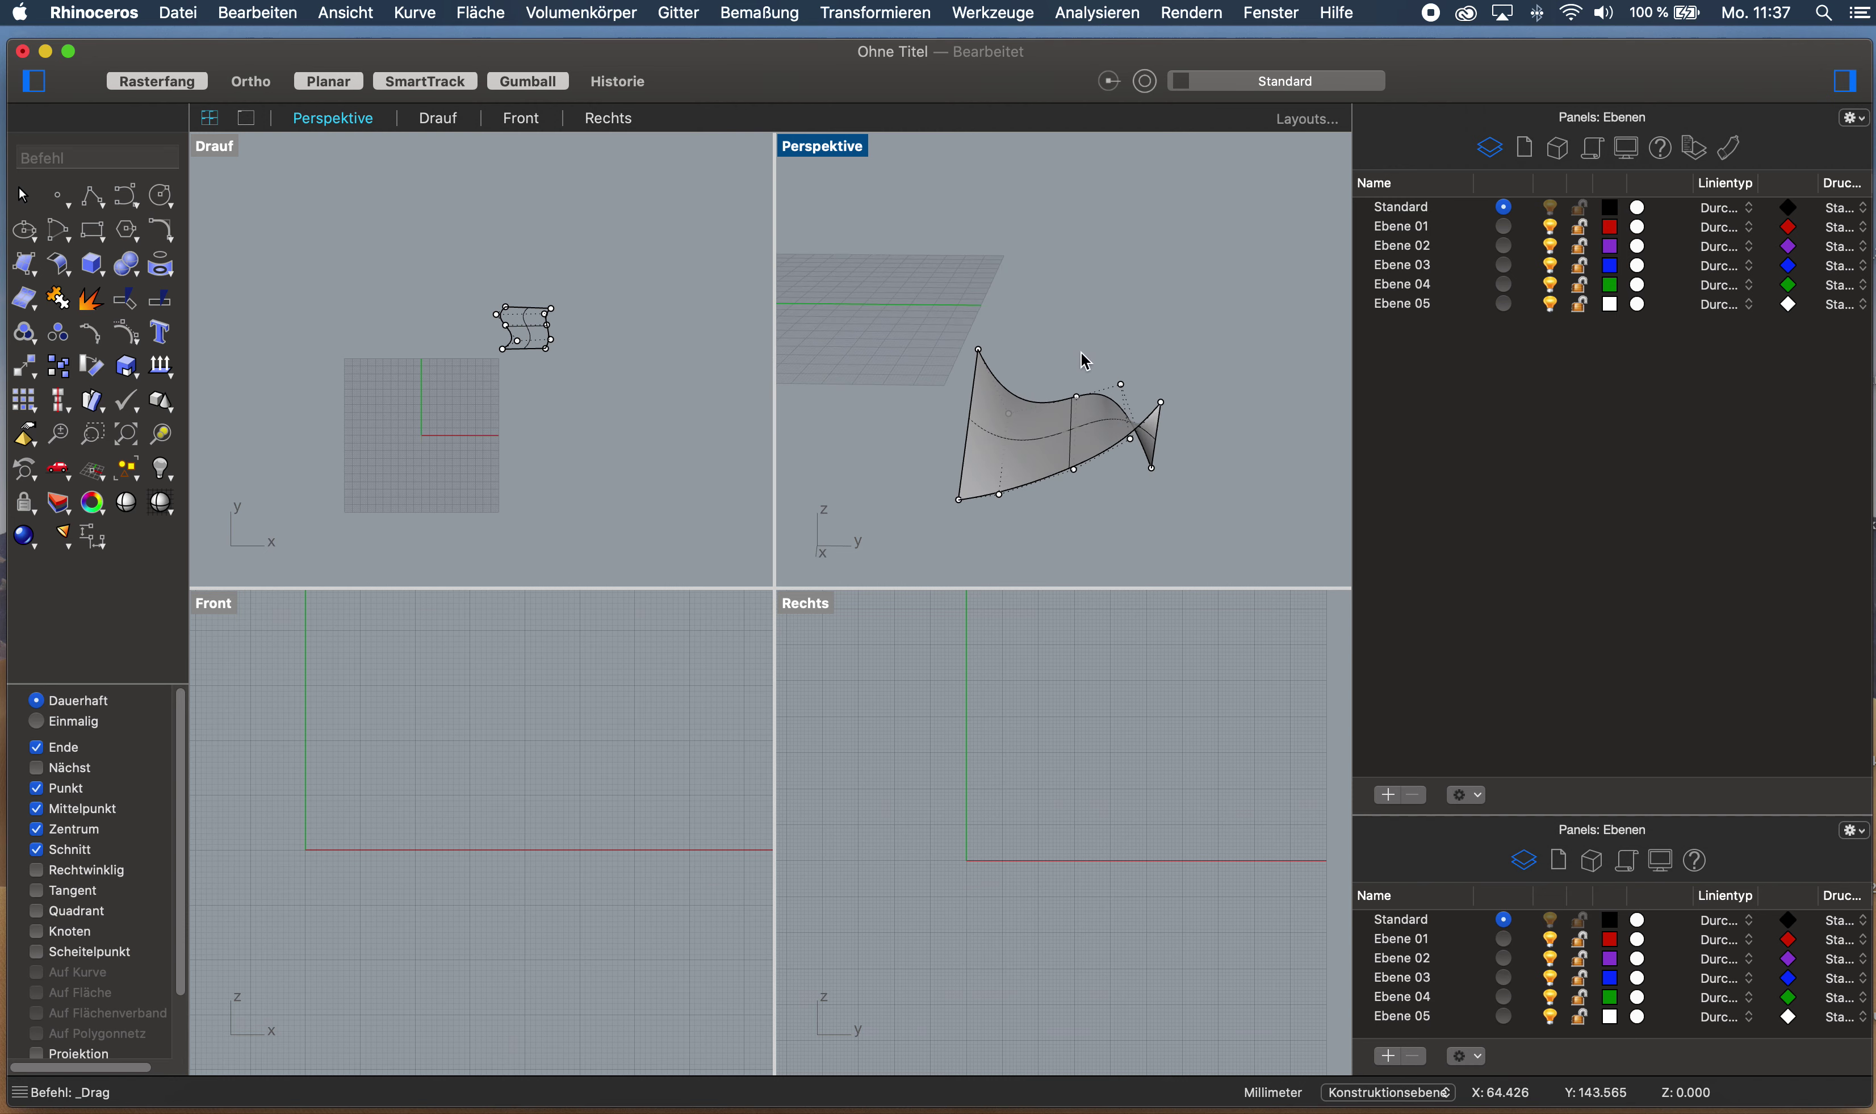
right_drag(1064, 293, 1063, 301)
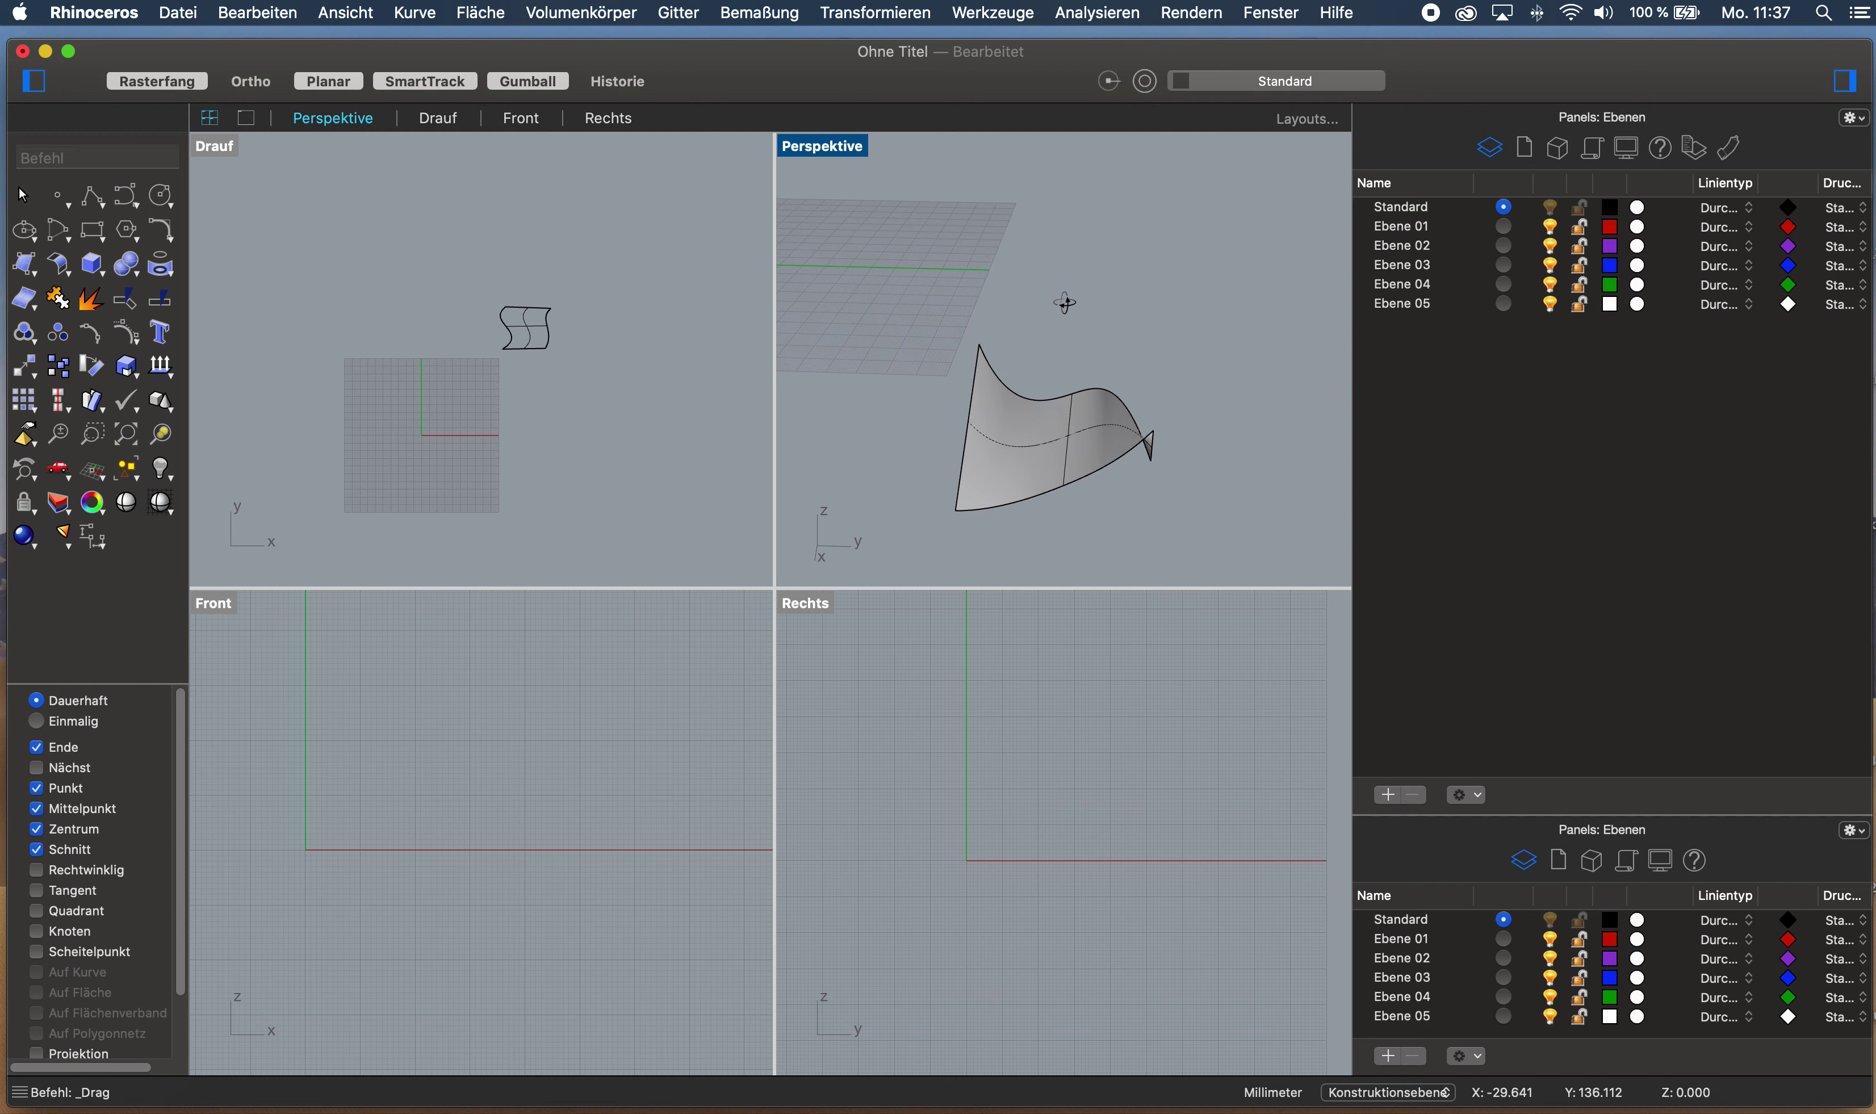
right_drag(1095, 481, 1158, 459)
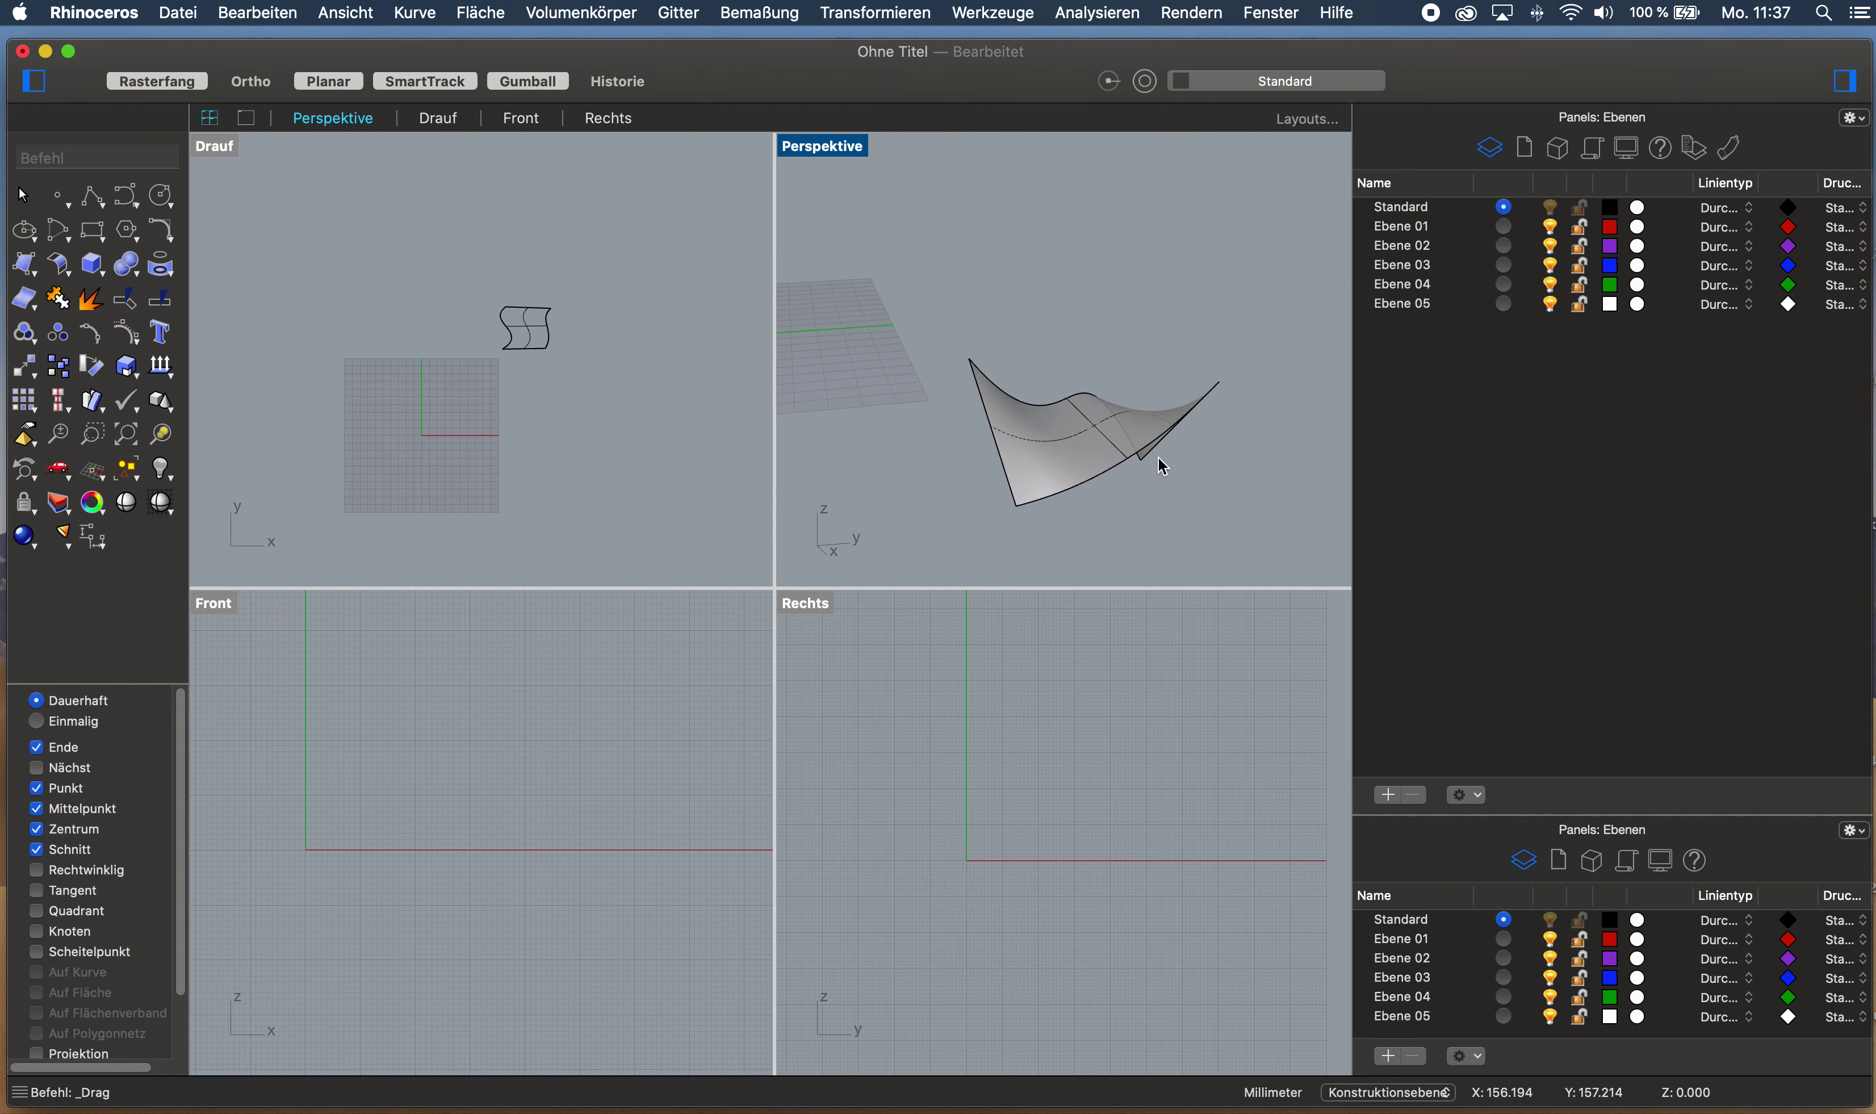
Open the Rebuild settings for the twisted lofted surface
click(259, 13)
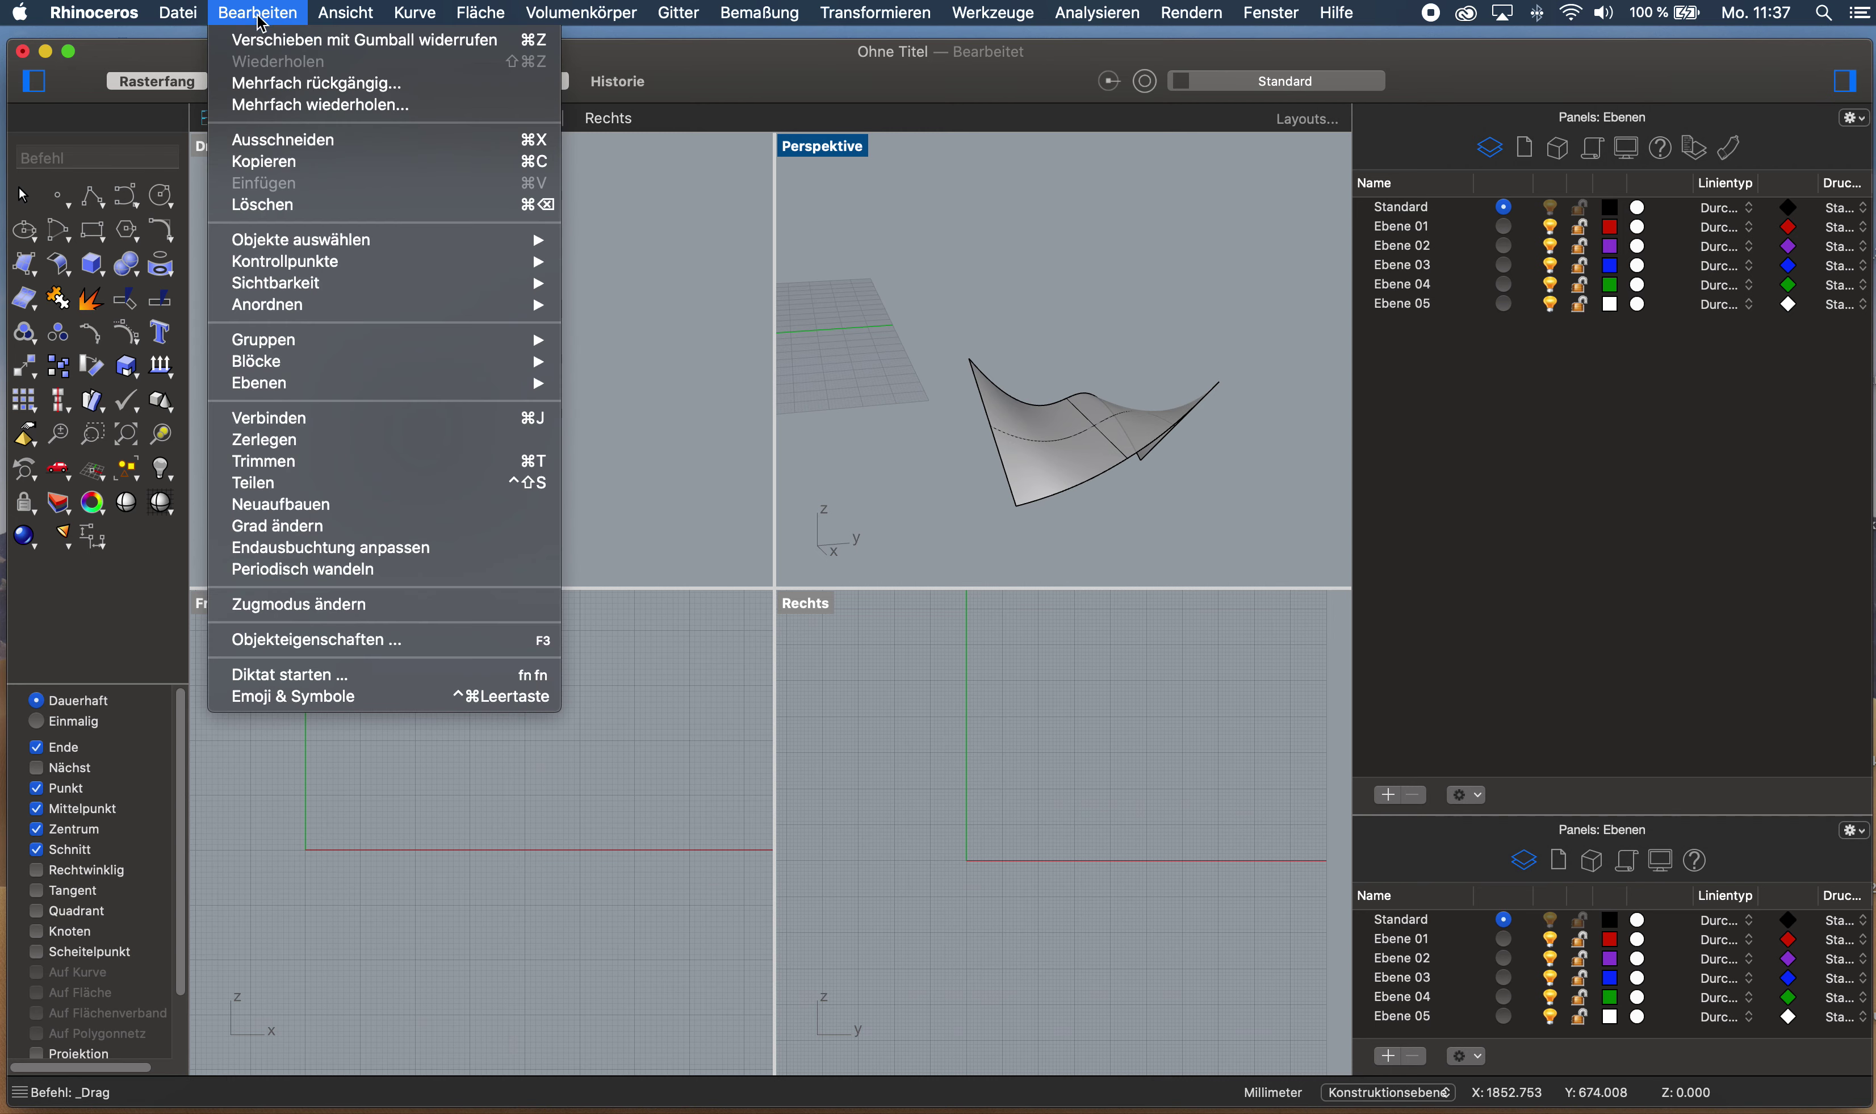
click(352, 506)
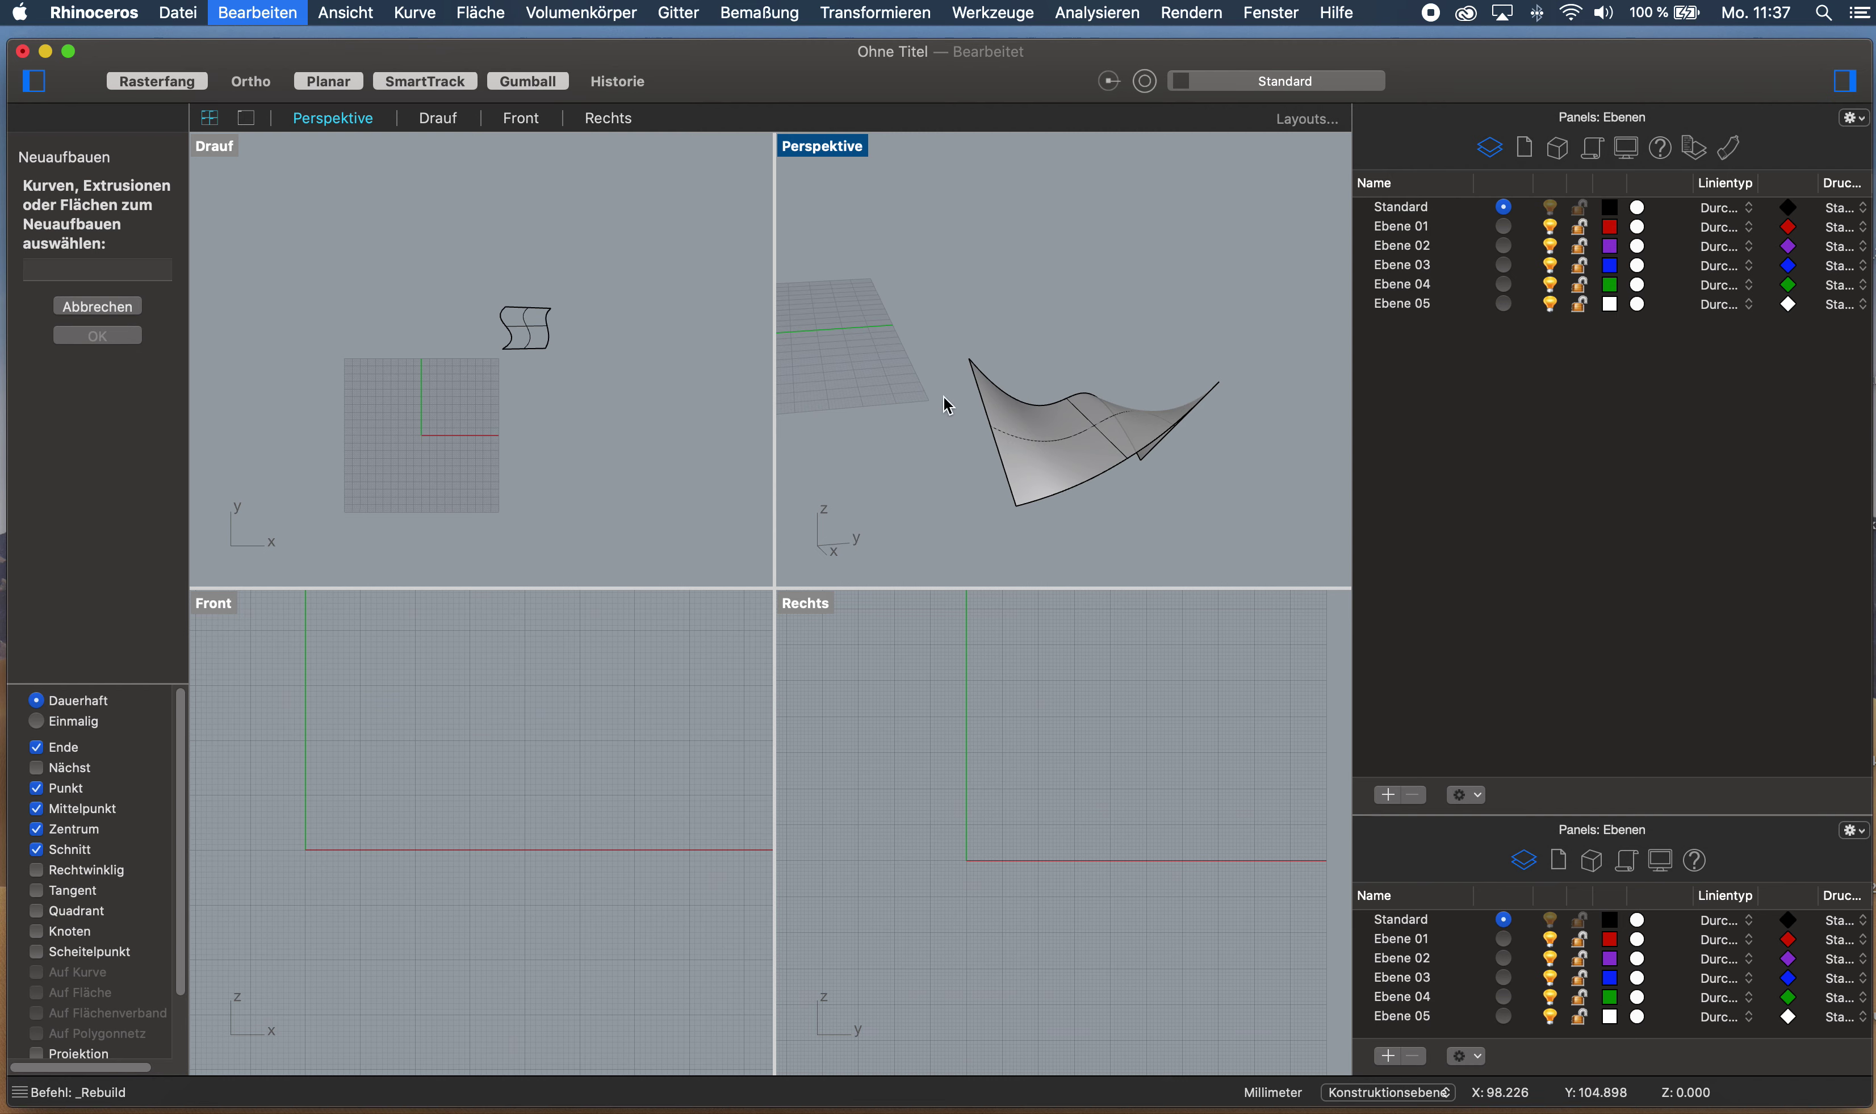
click(1054, 430)
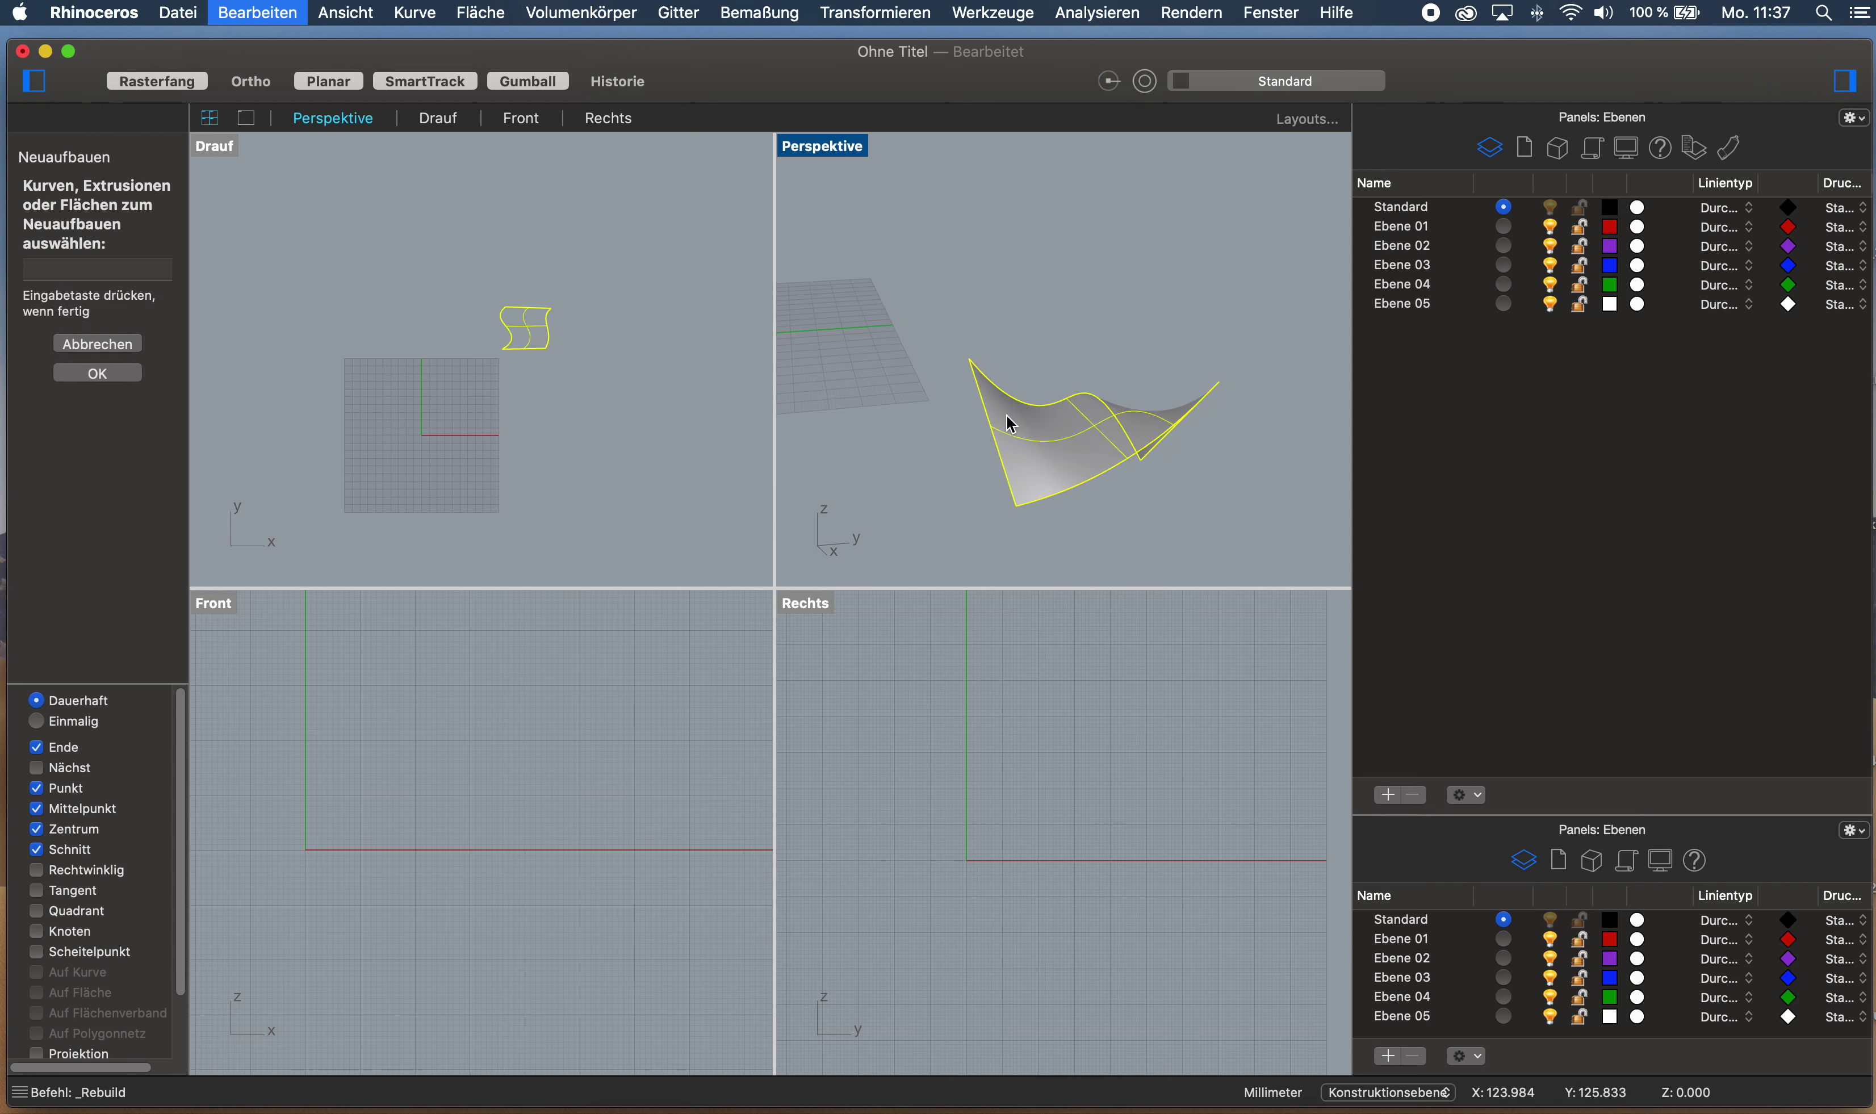
click(97, 373)
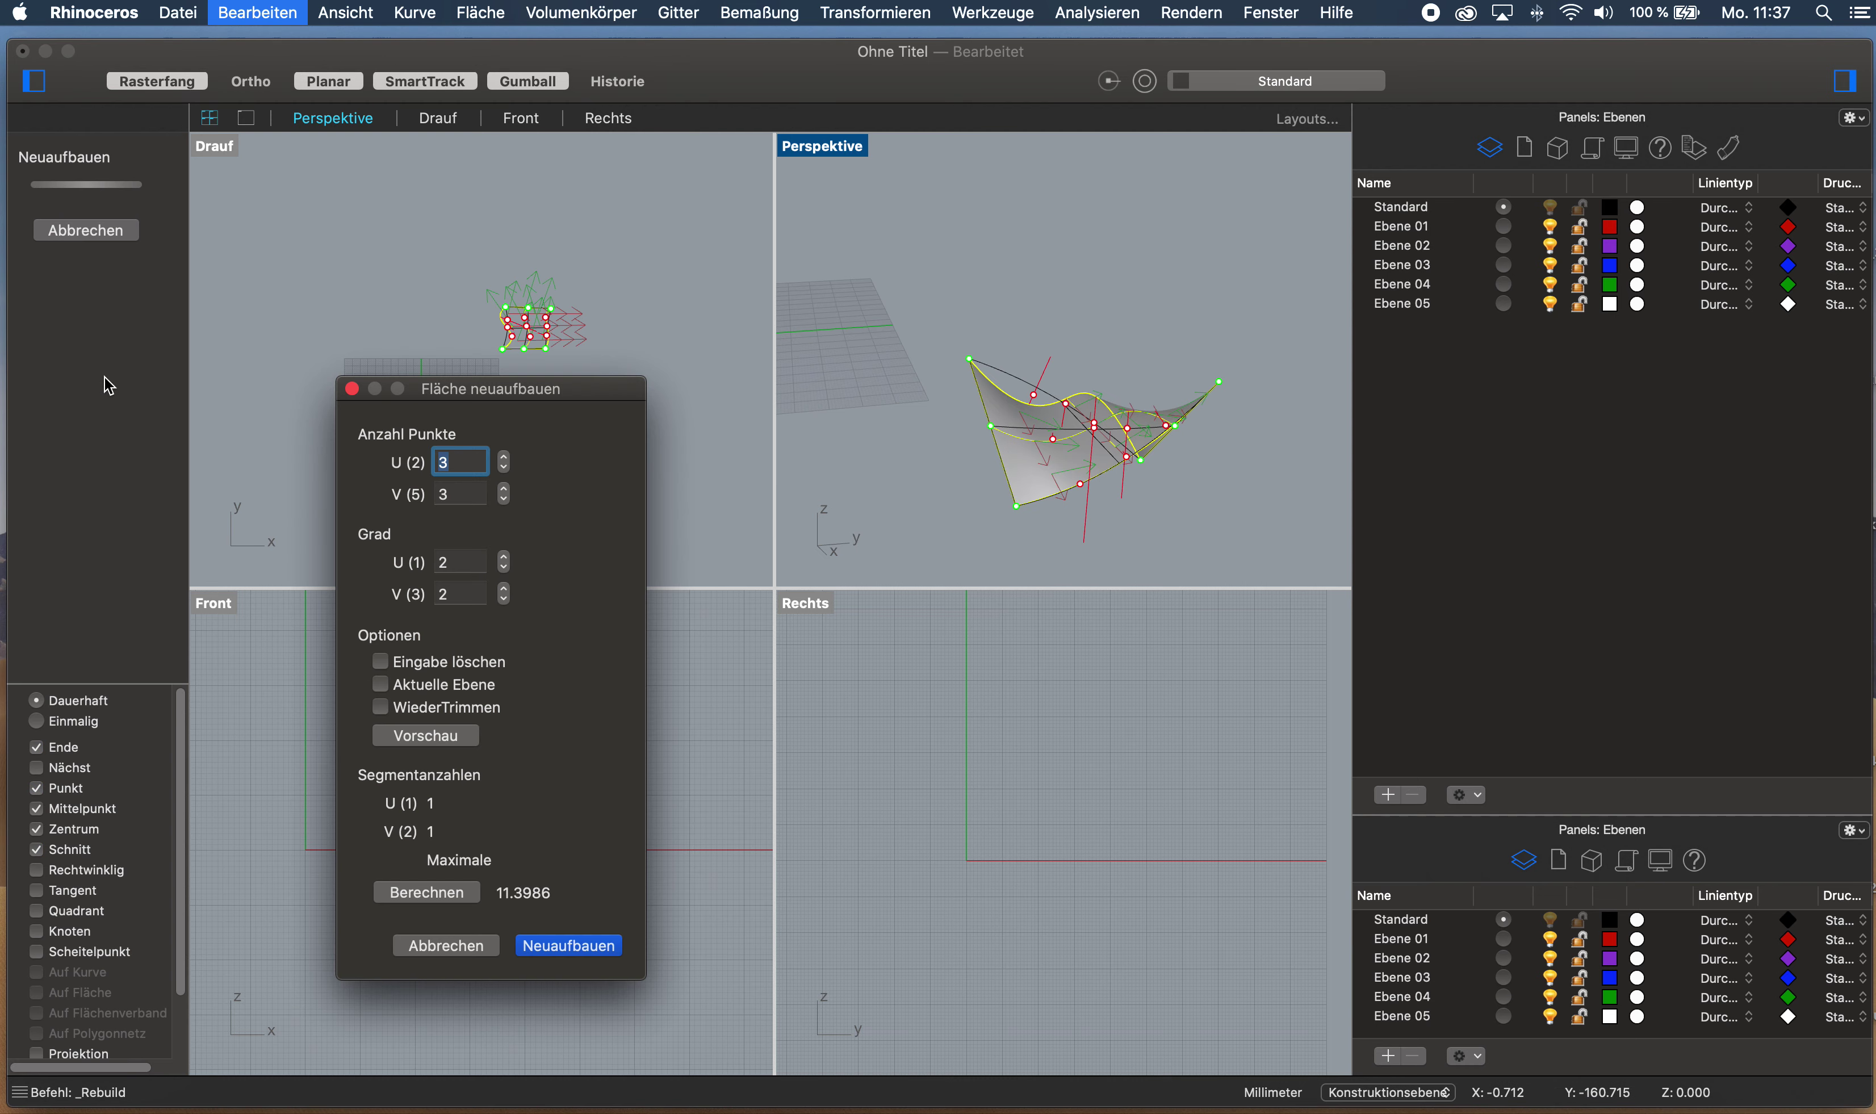
right_drag(1121, 377, 1092, 410)
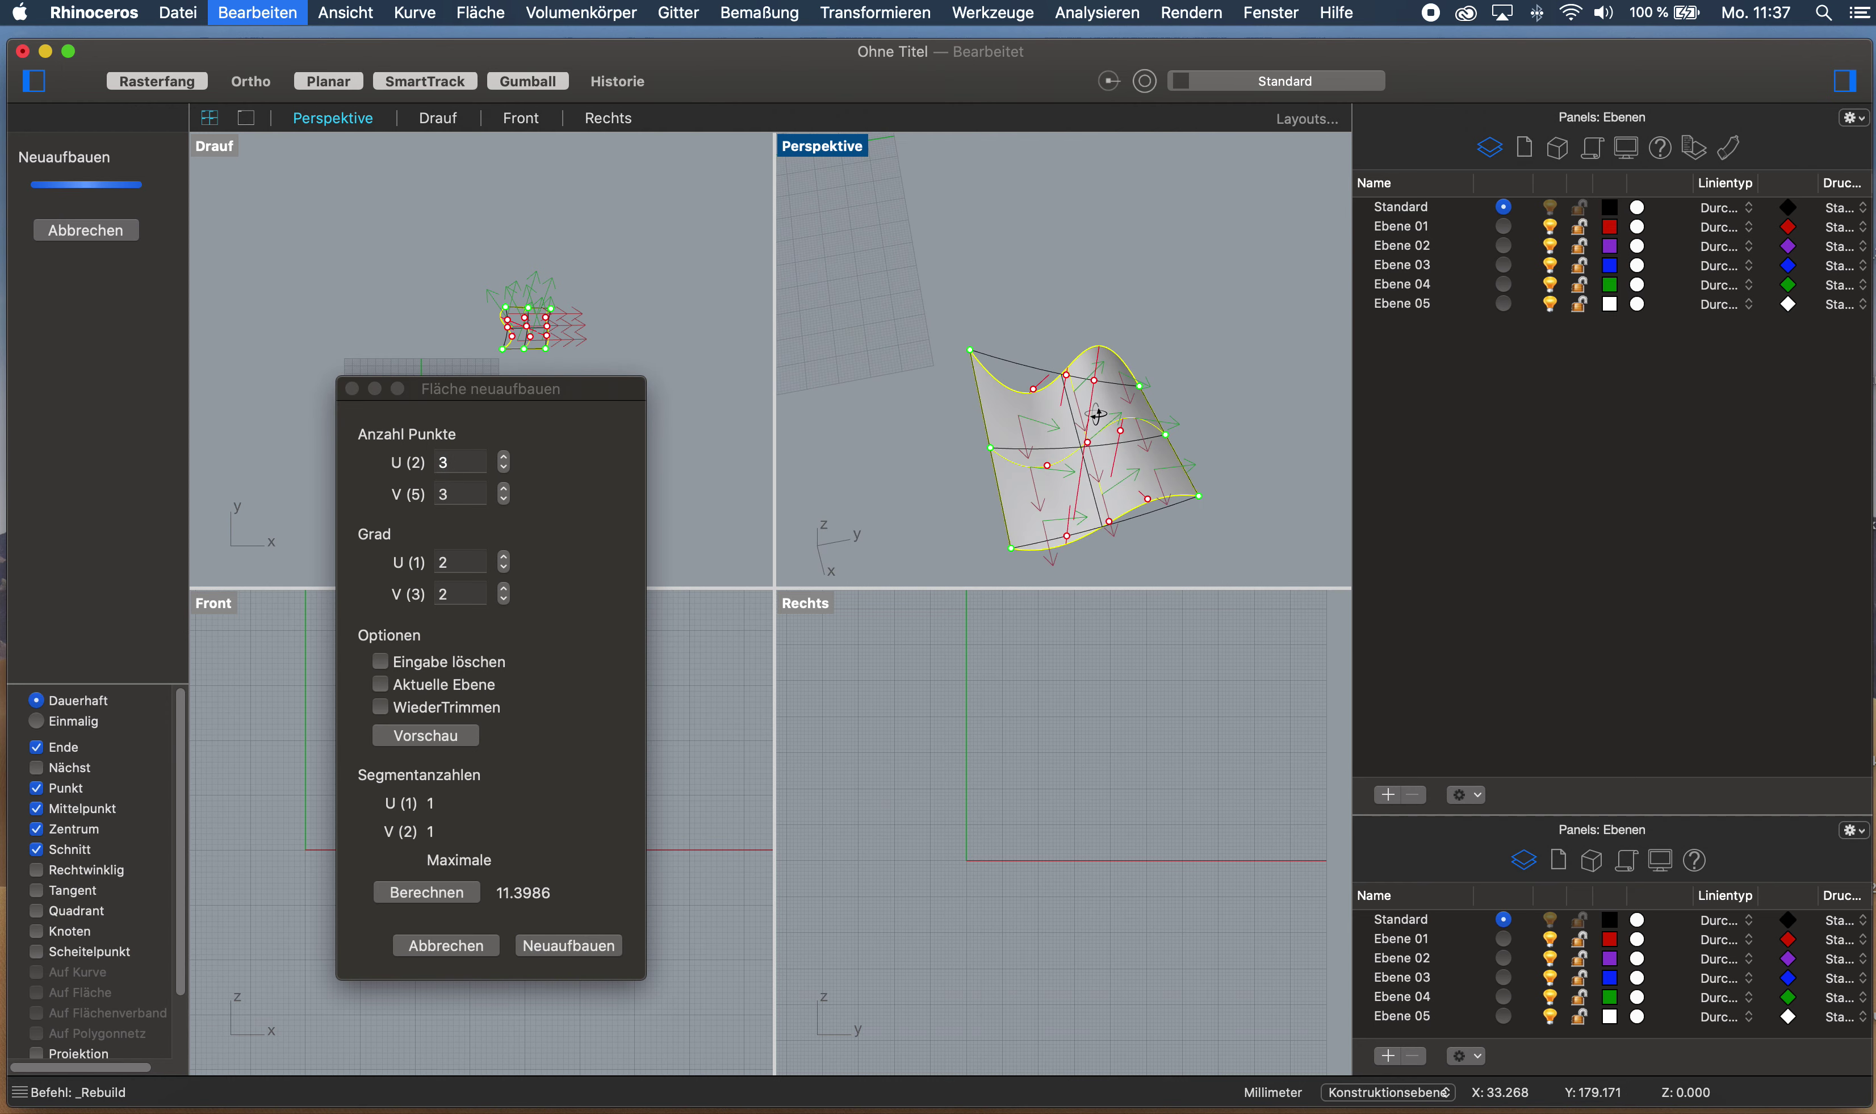
scroll(1099, 512, up, 3)
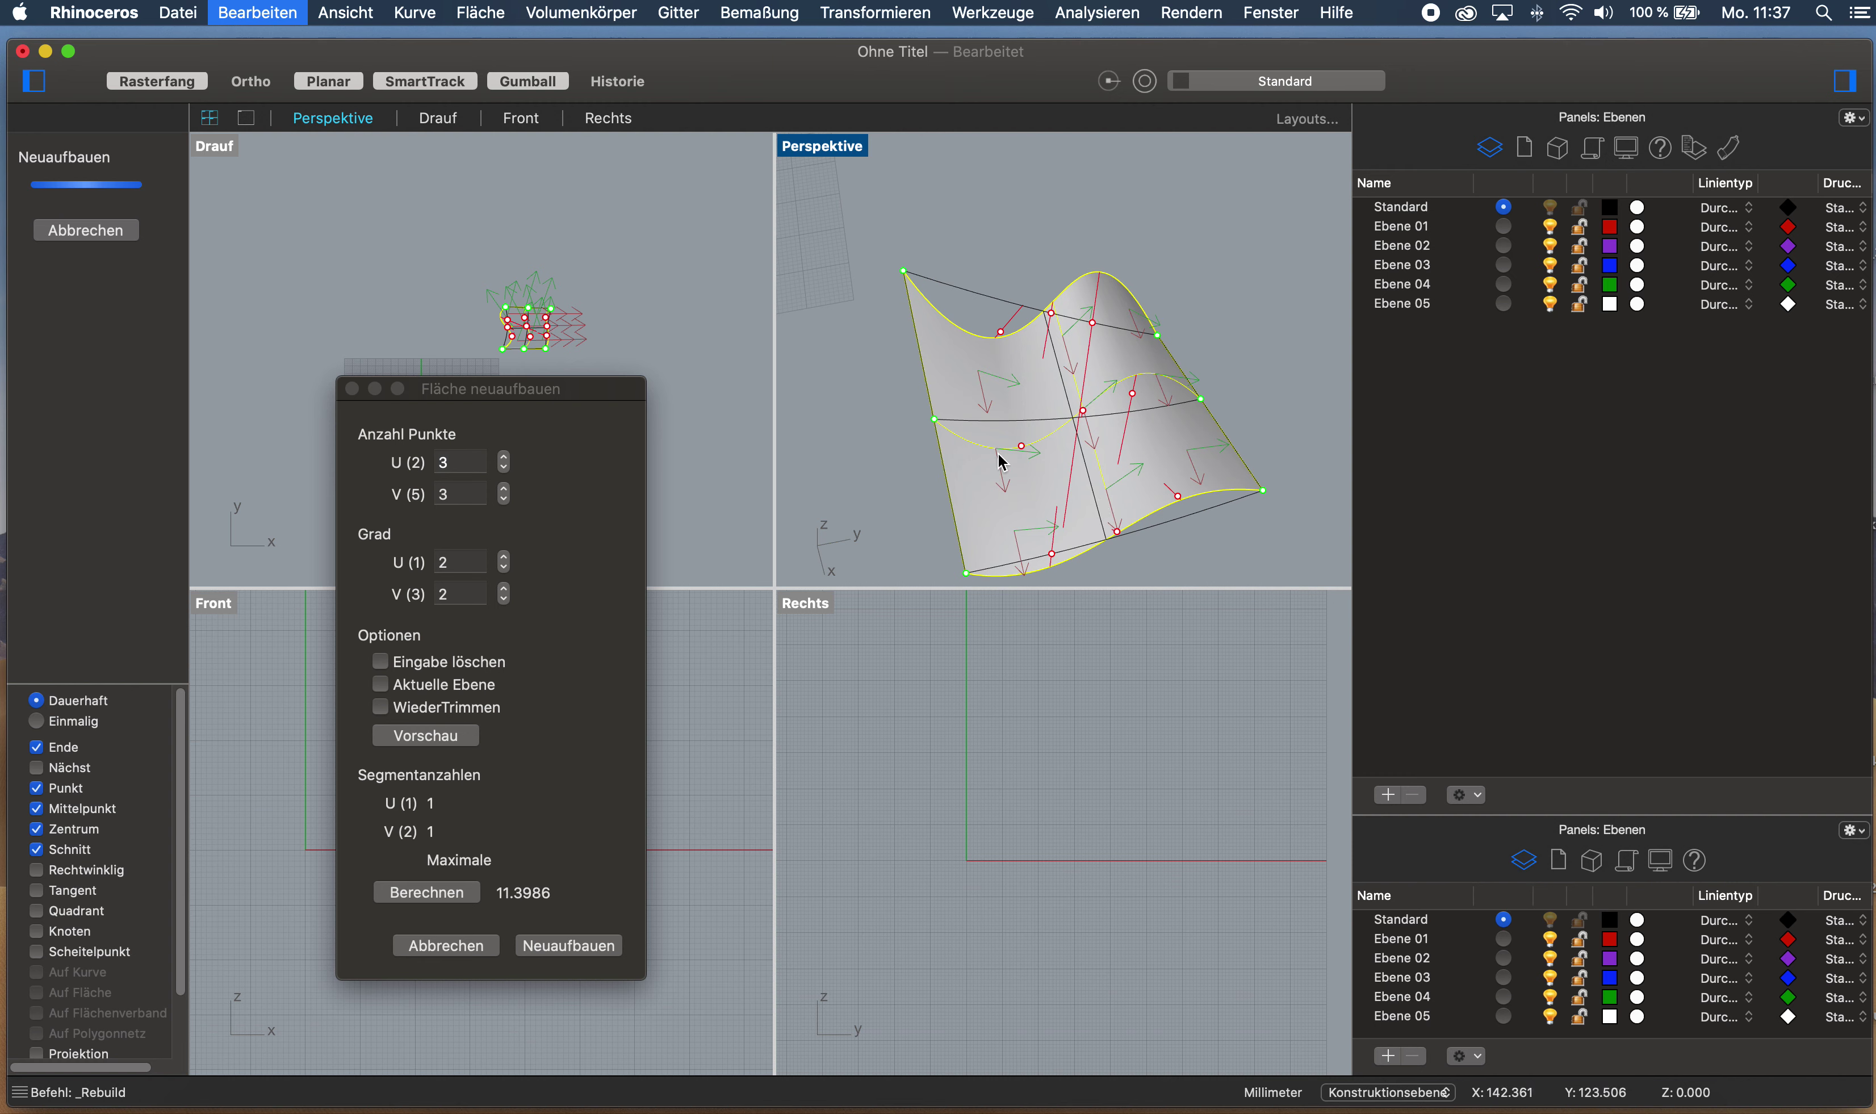
Set the rebuild point counts to 1 and the degrees to 1 in both U and V, and preview the result
click(456, 470)
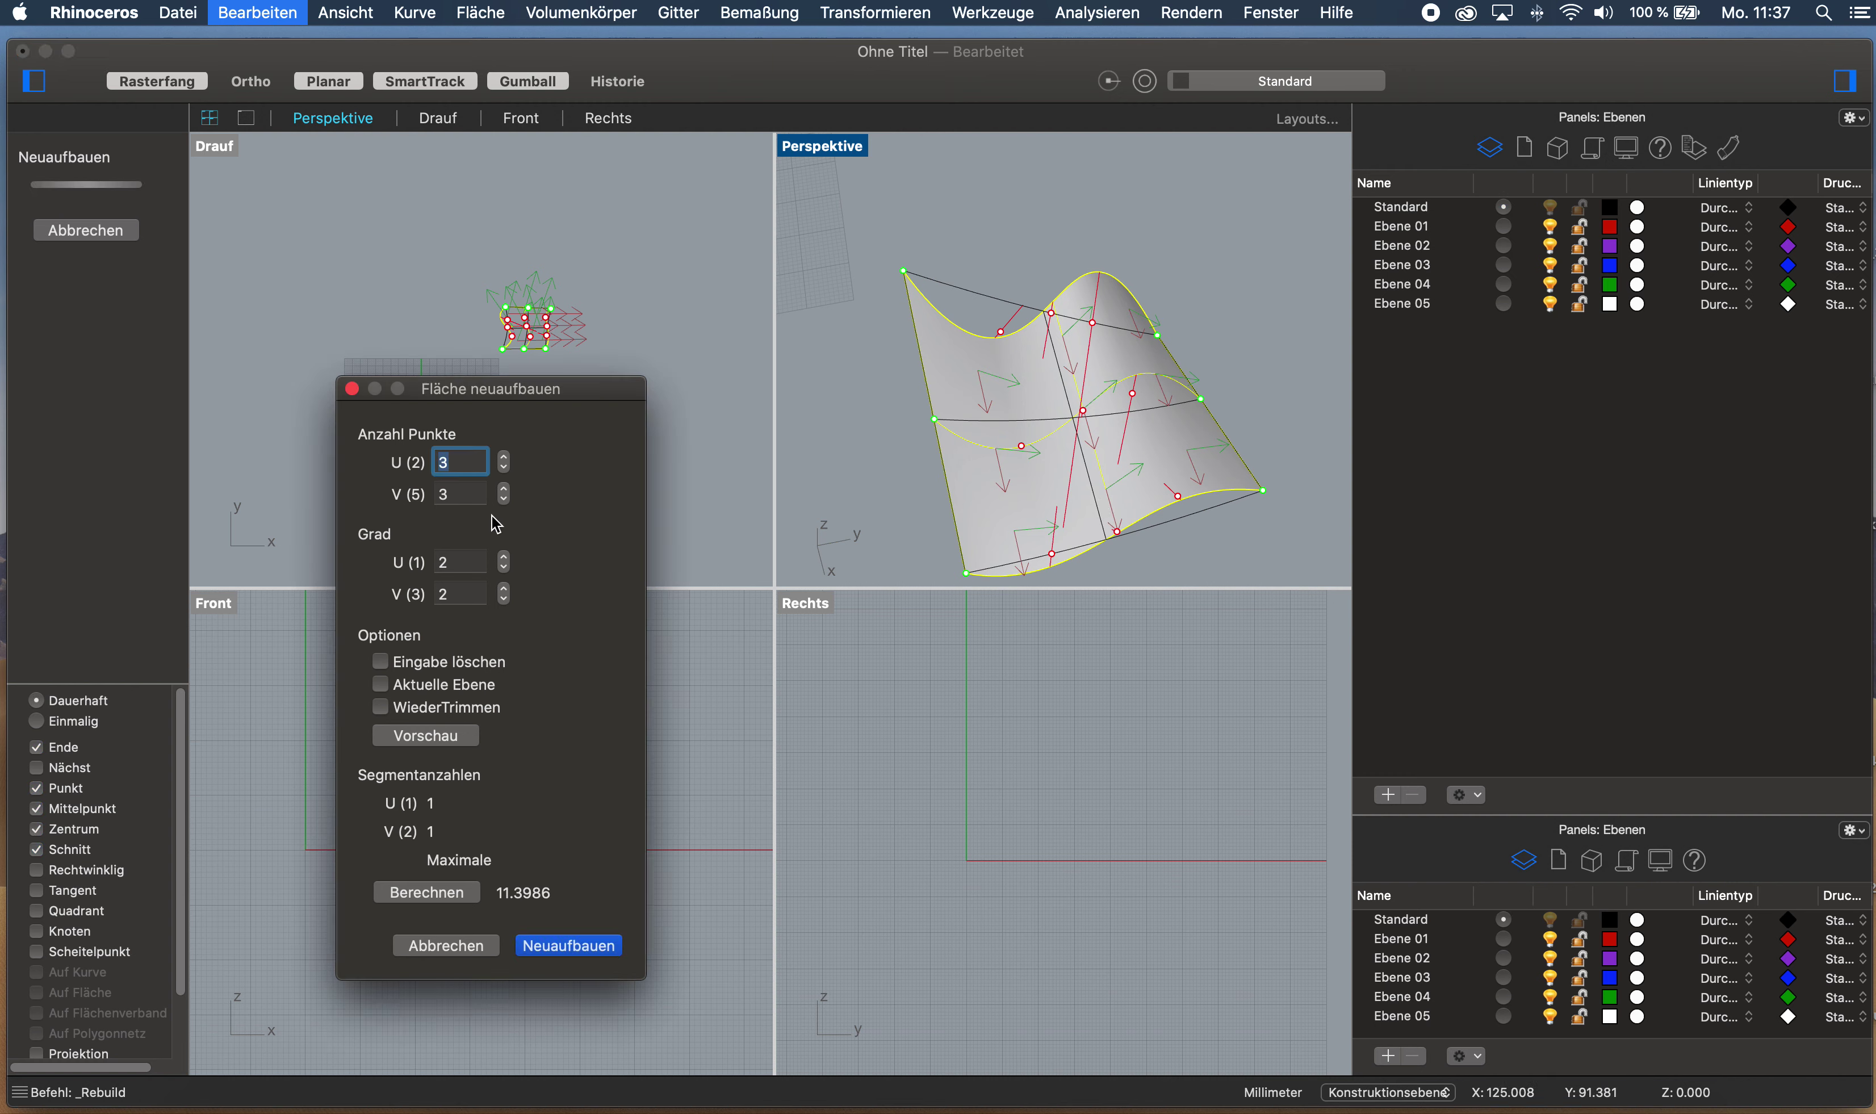
key(Tab)
text(1)
key(Tab)
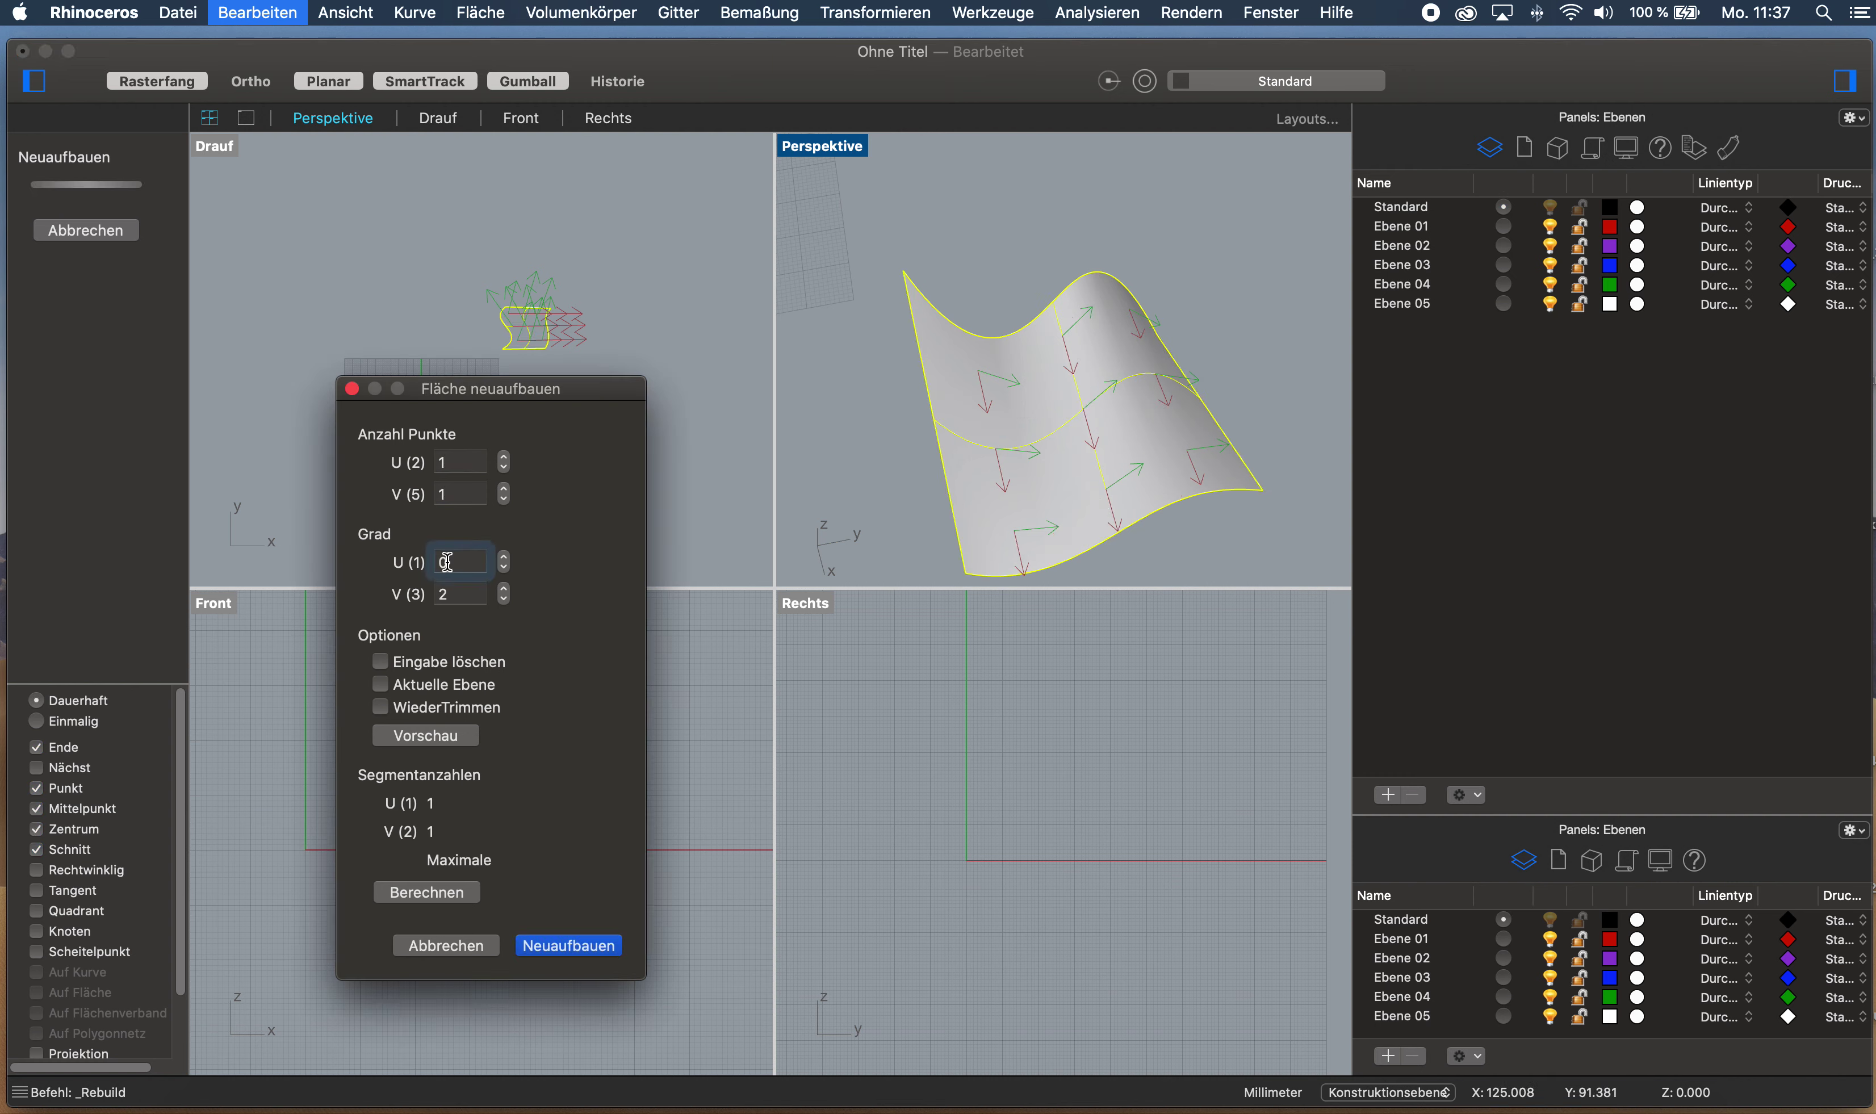
text(0)
key(Tab)
text(0)
click(460, 745)
right_drag(1076, 469, 980, 475)
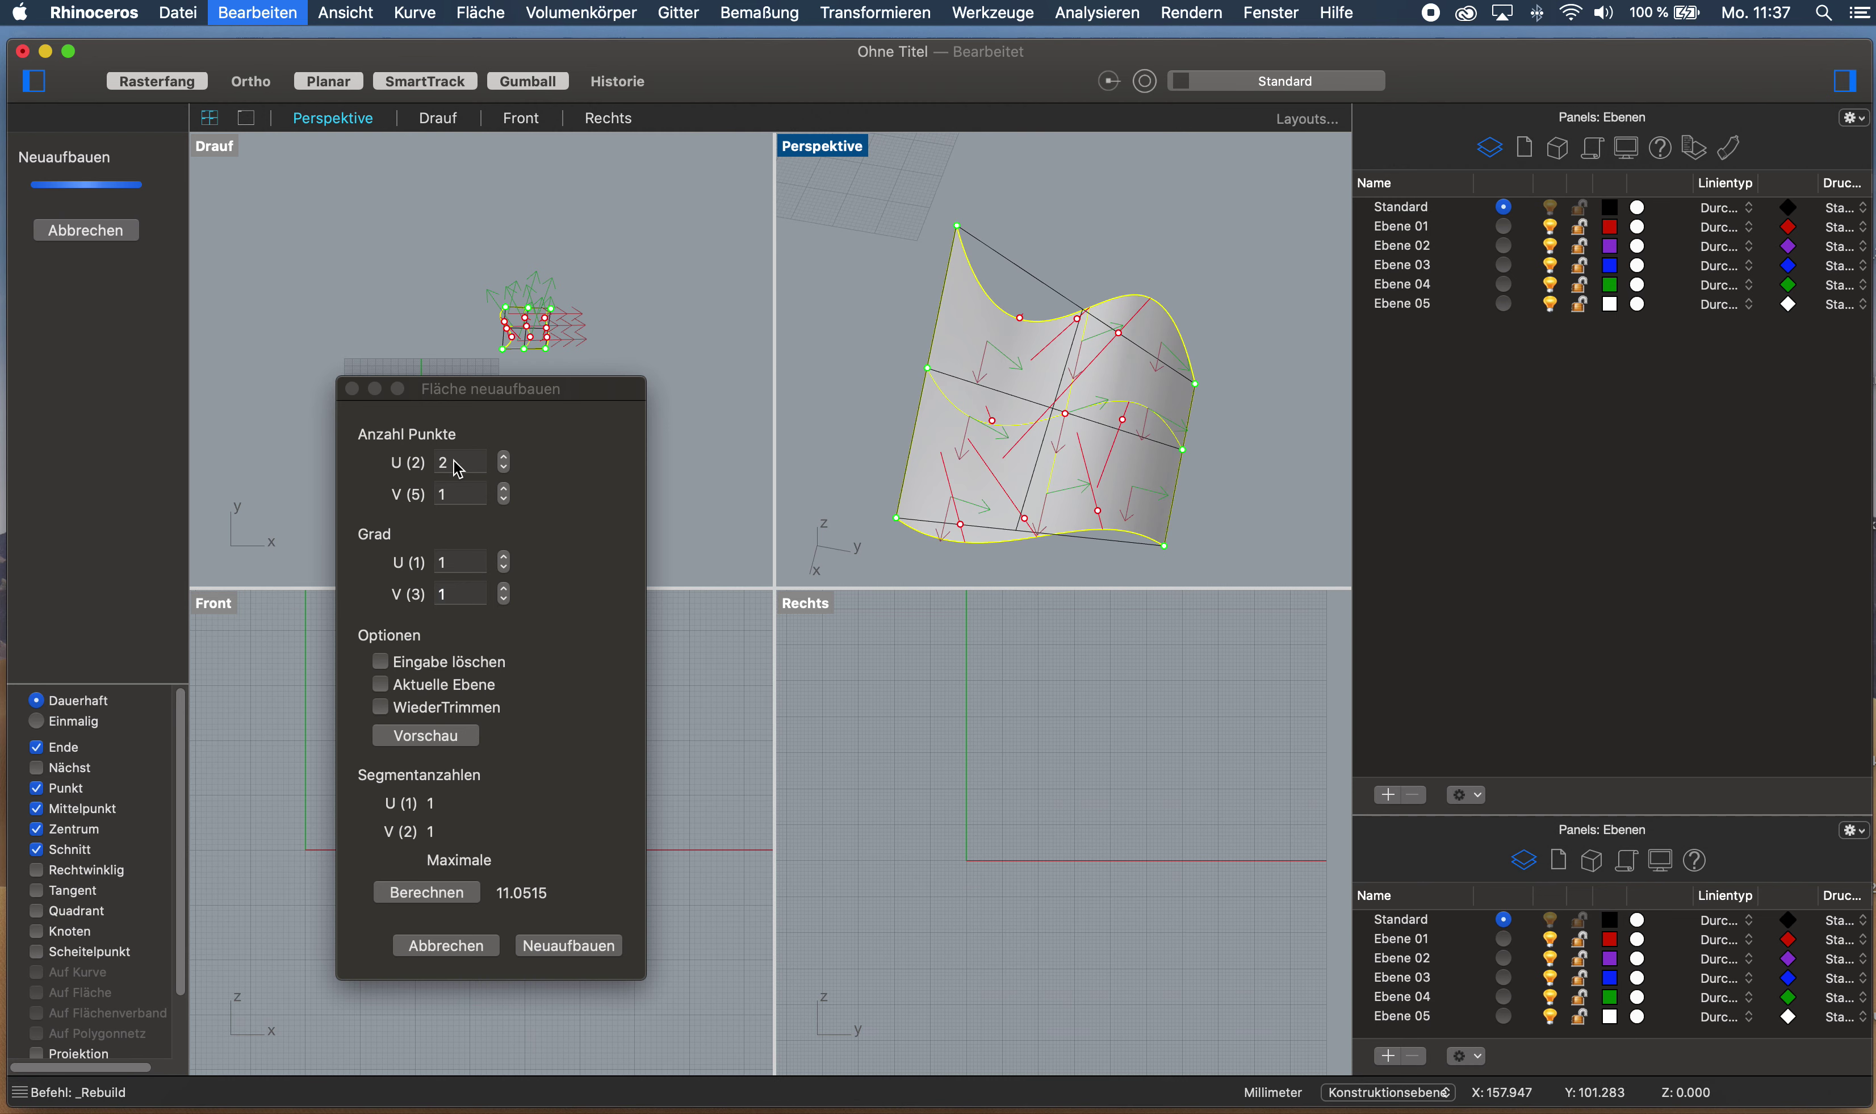
Set the rebuild point counts to 3 in U and V and the V degree to 3, and preview the result
click(427, 460)
text(3)
key(Tab)
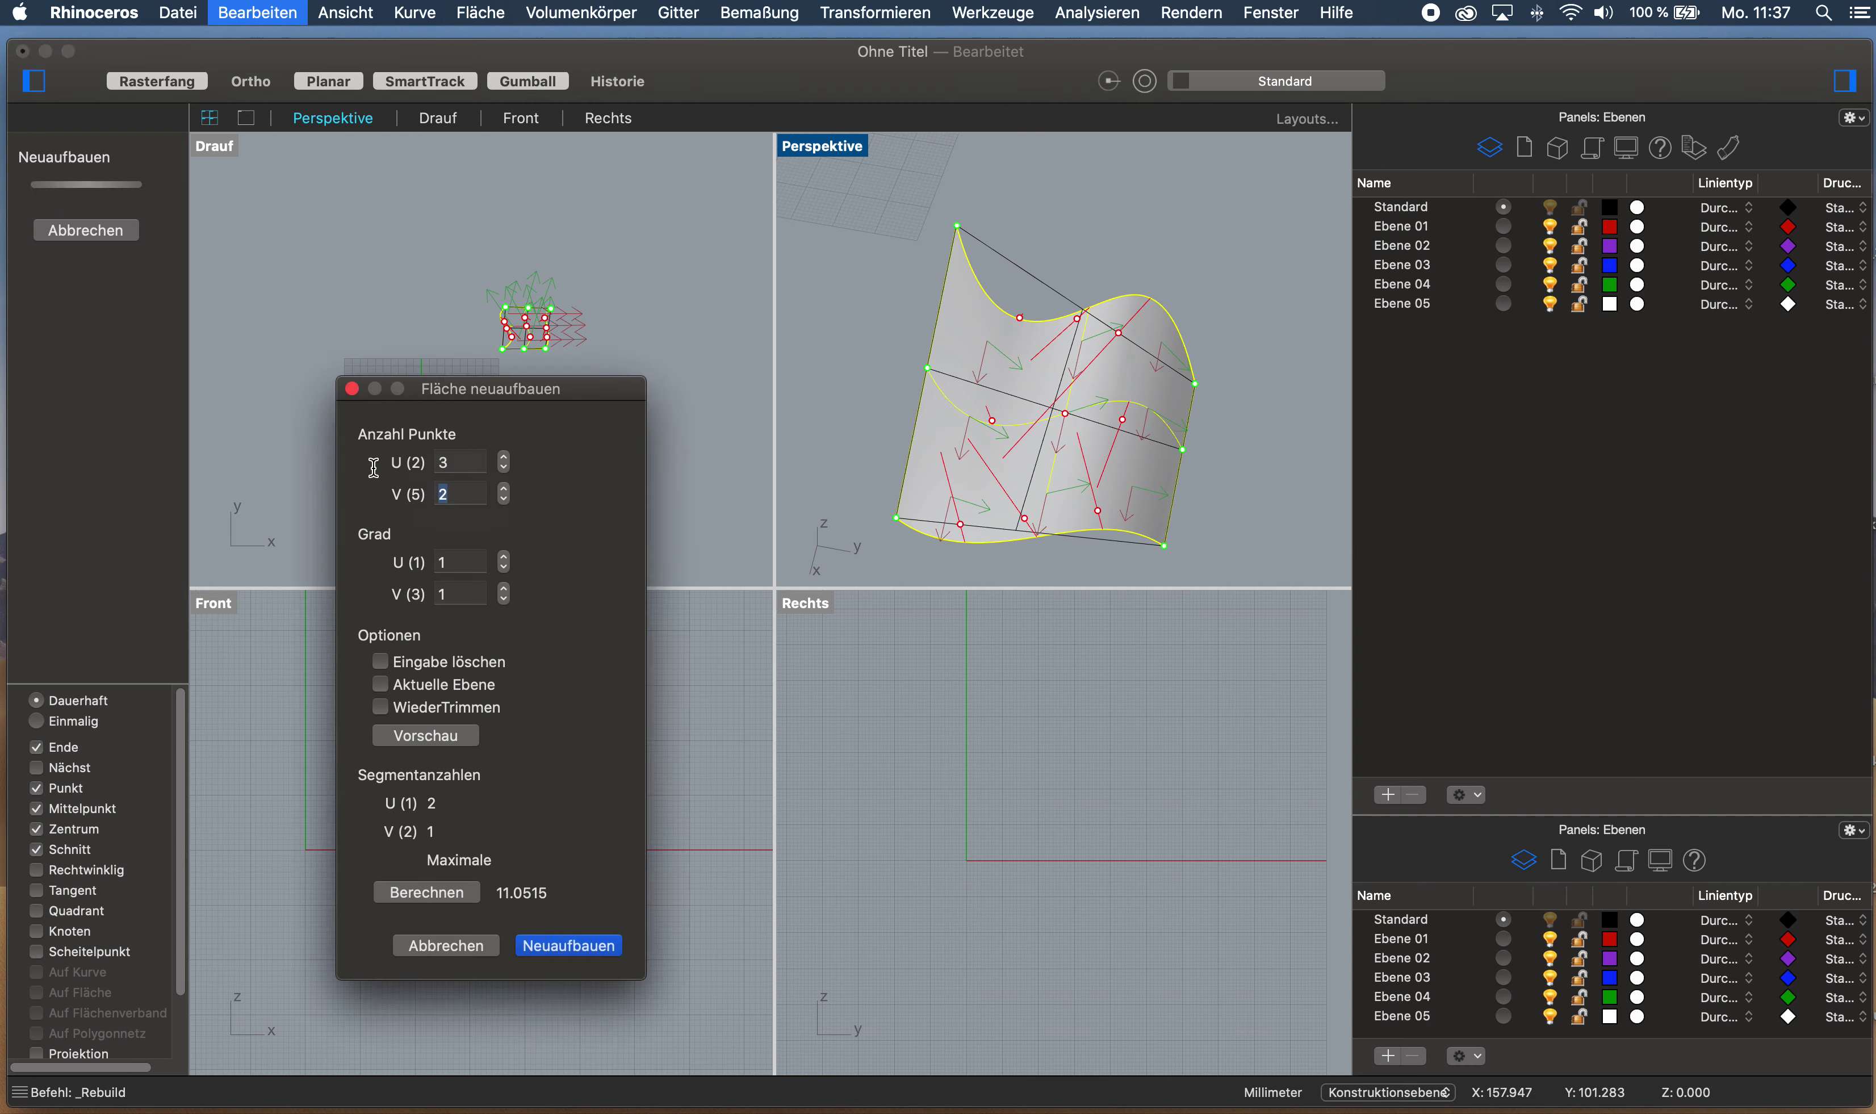
text(3)
key(Tab)
key(Tab)
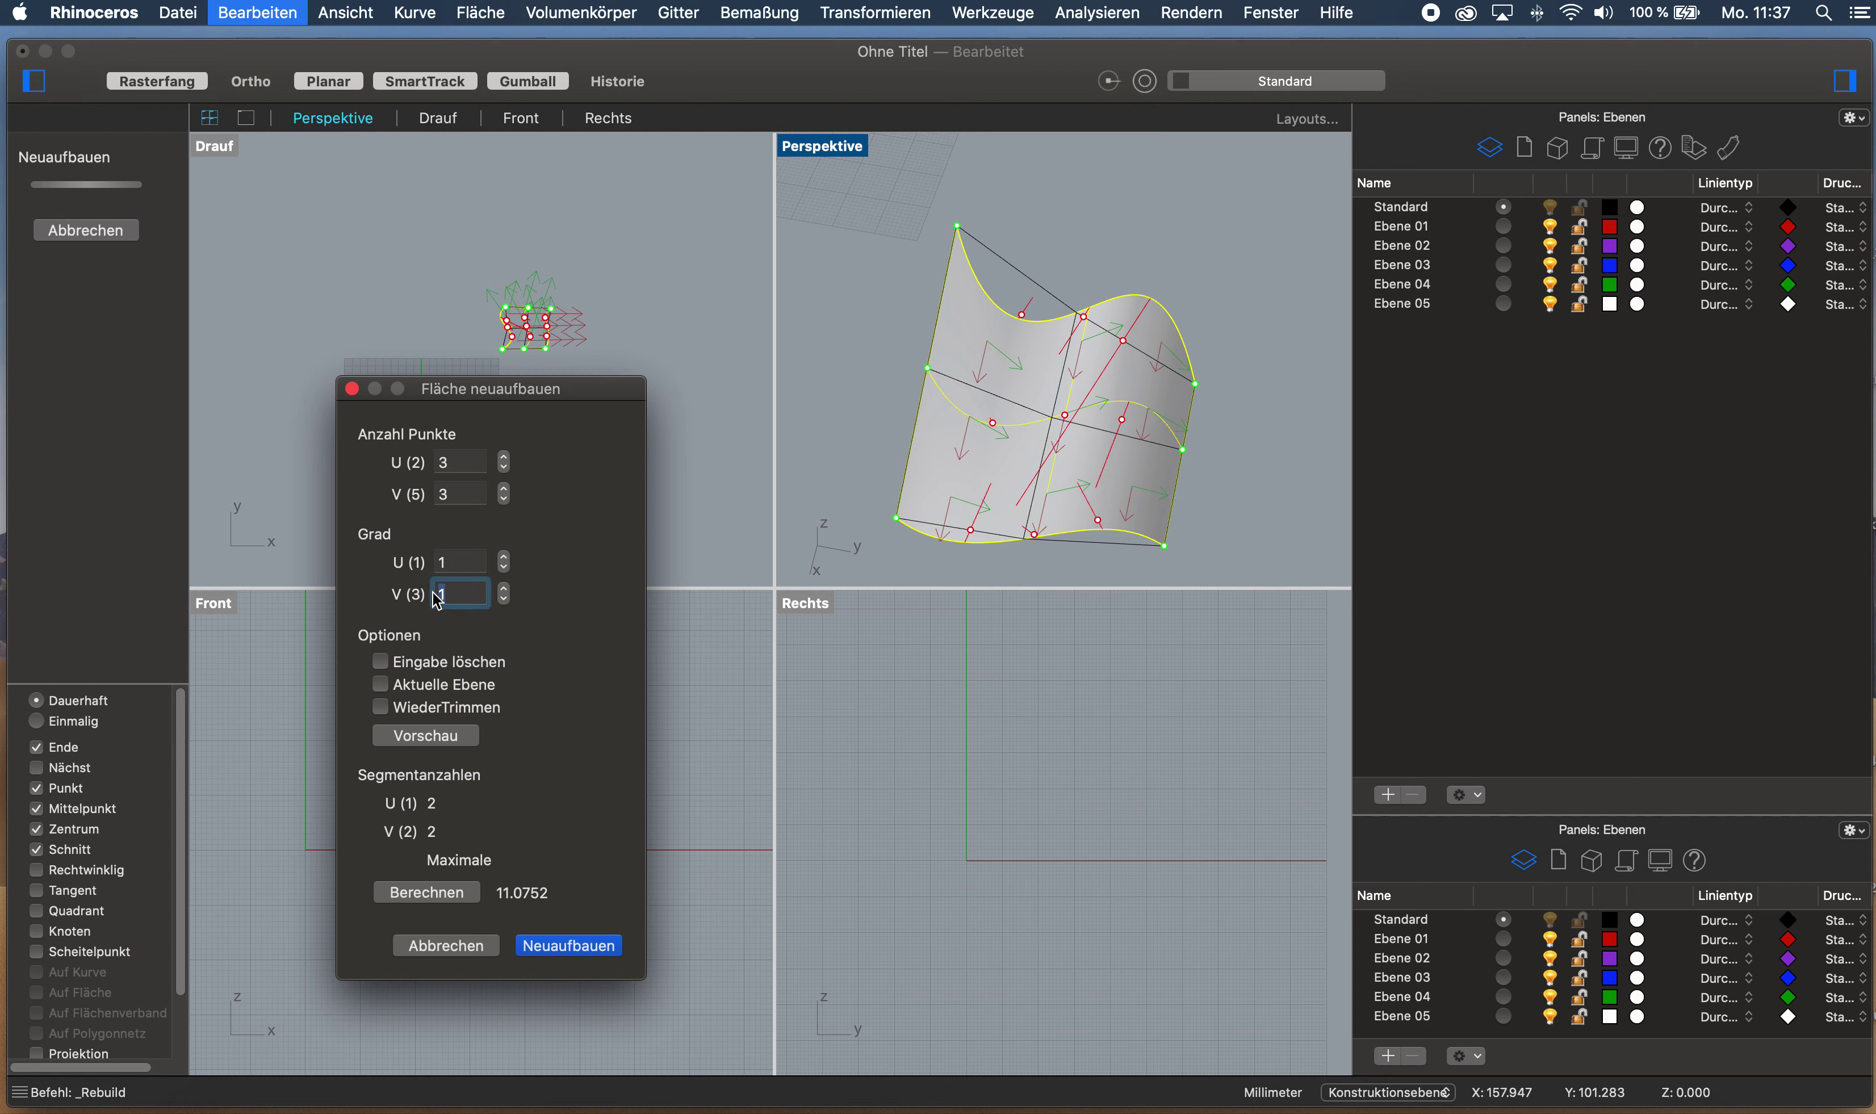
text(3)
key(Return)
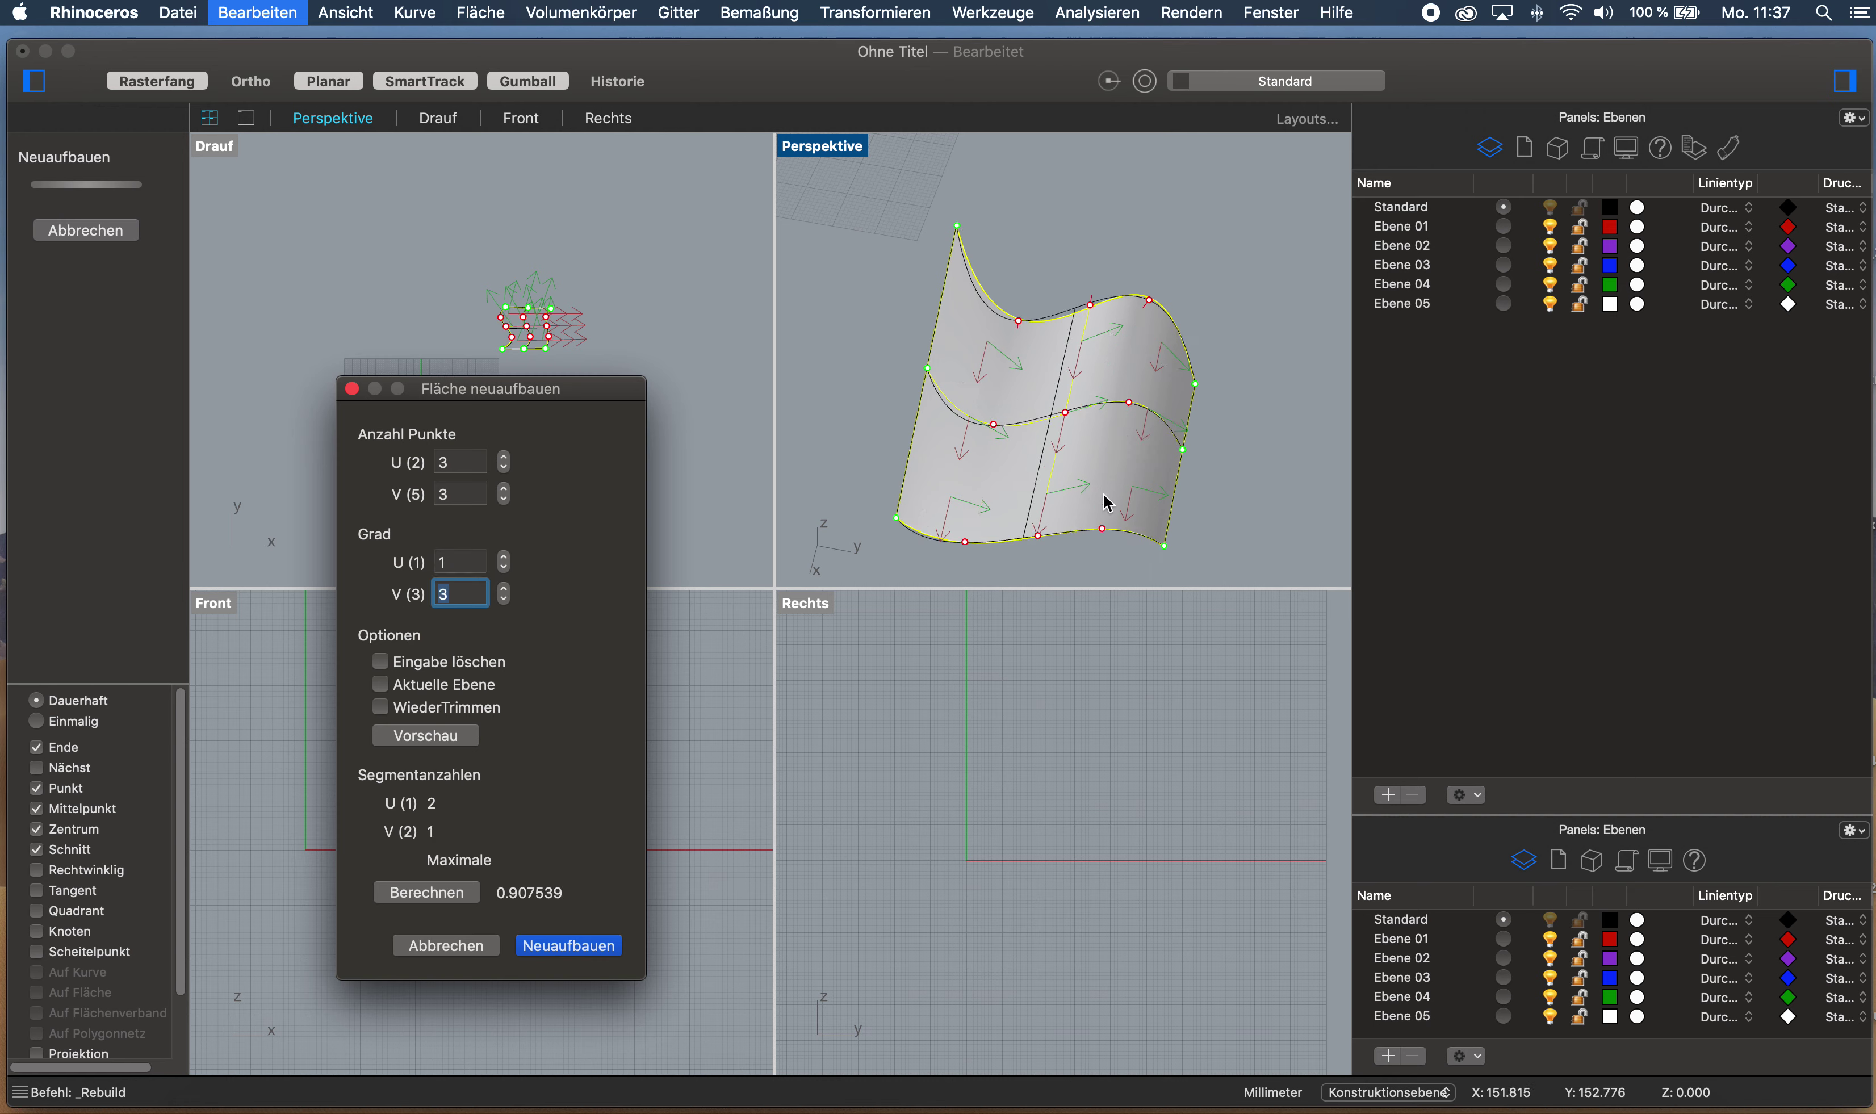
mouse_move(1104, 494)
right_down()
mouse_move(1172, 440)
mouse_move(1126, 486)
right_up()
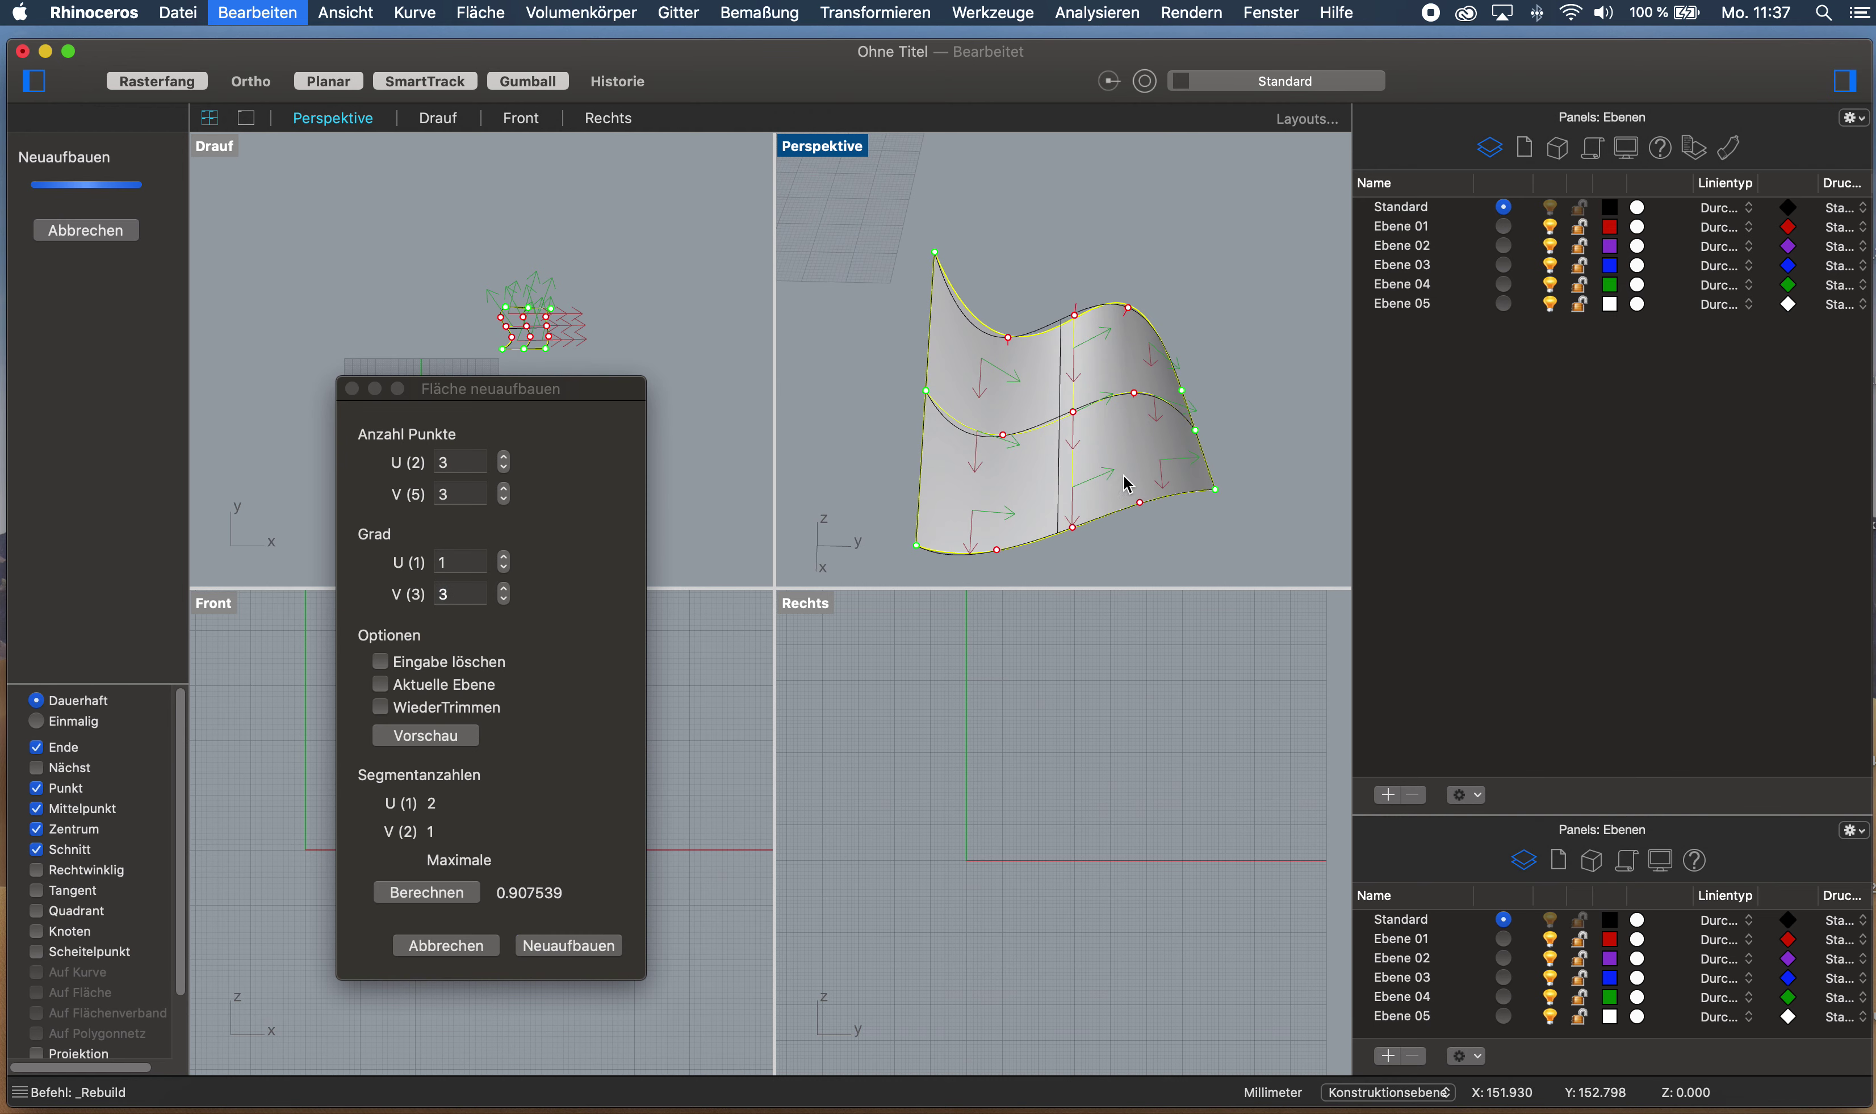
Set the point counts to 2 in U and 5 in V, preview, and rebuild the surface
click(457, 473)
key(Tab)
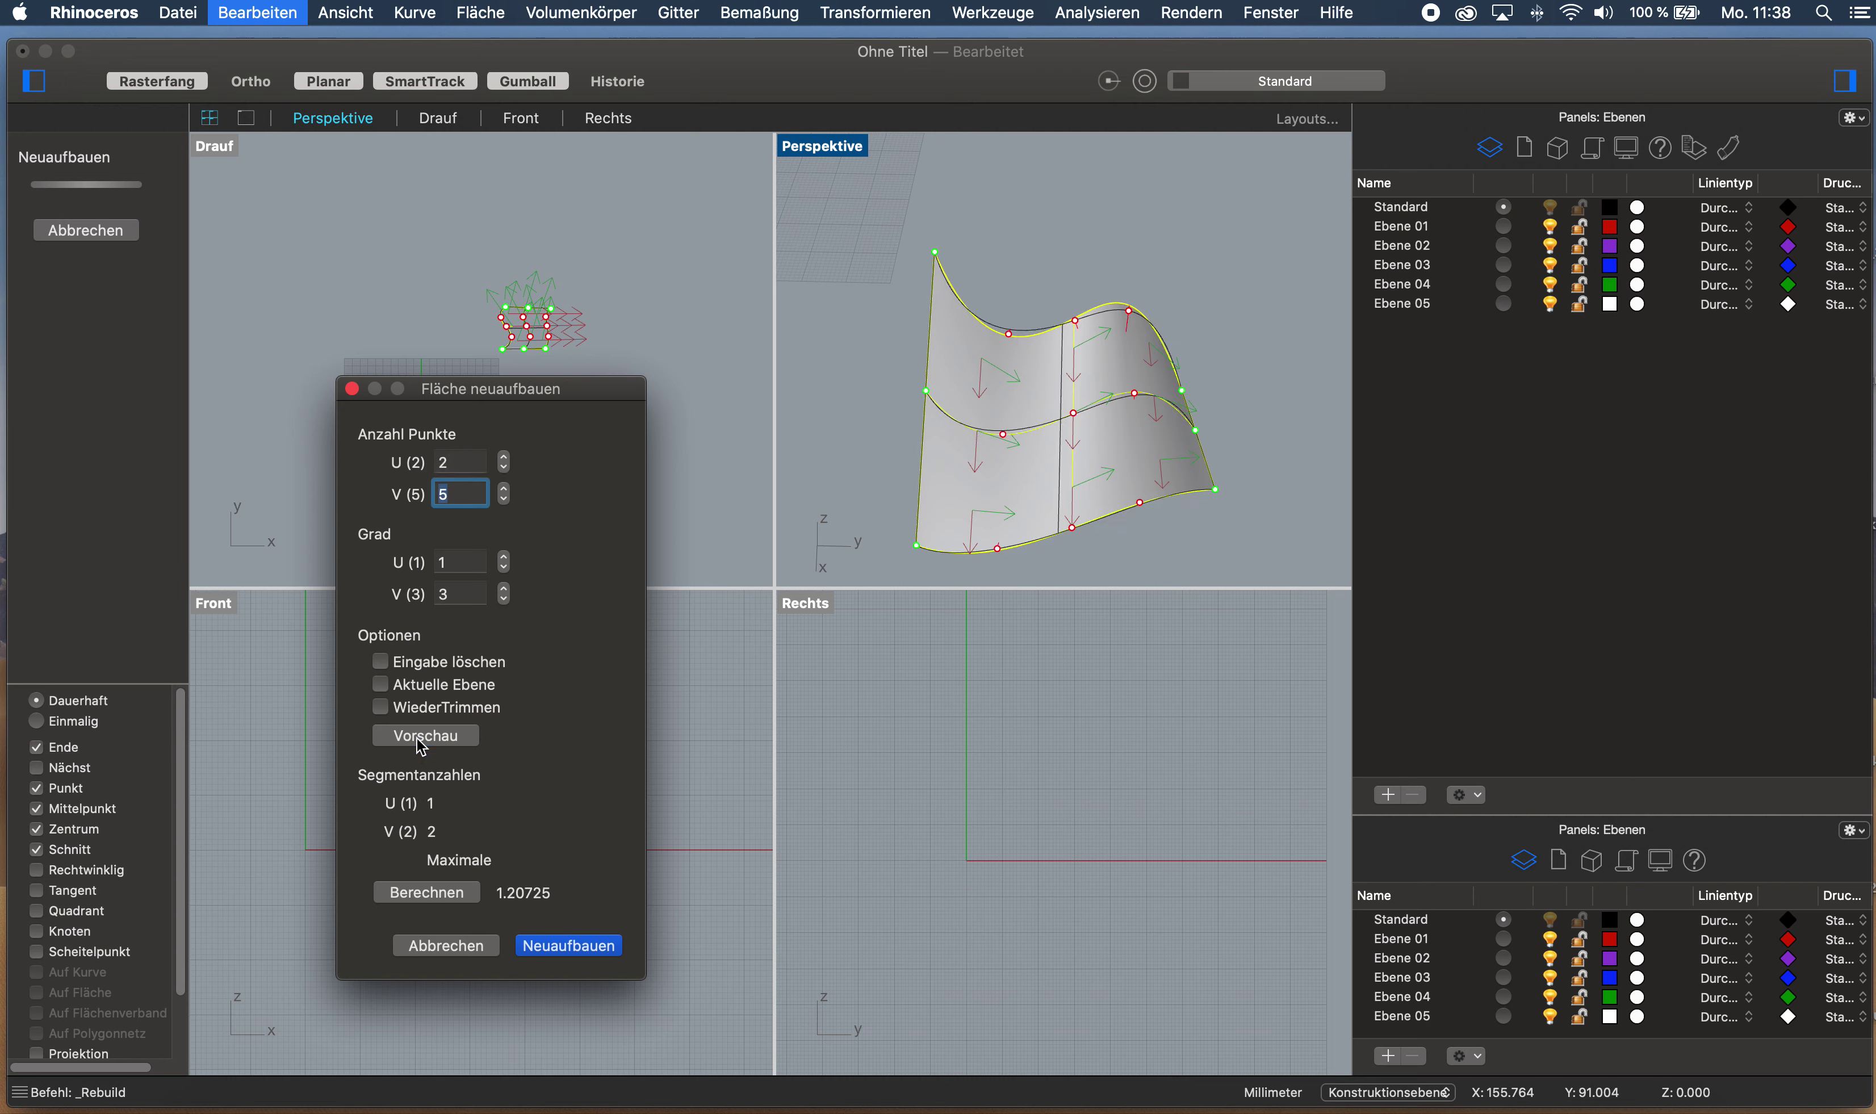
right_drag(983, 481, 1104, 442)
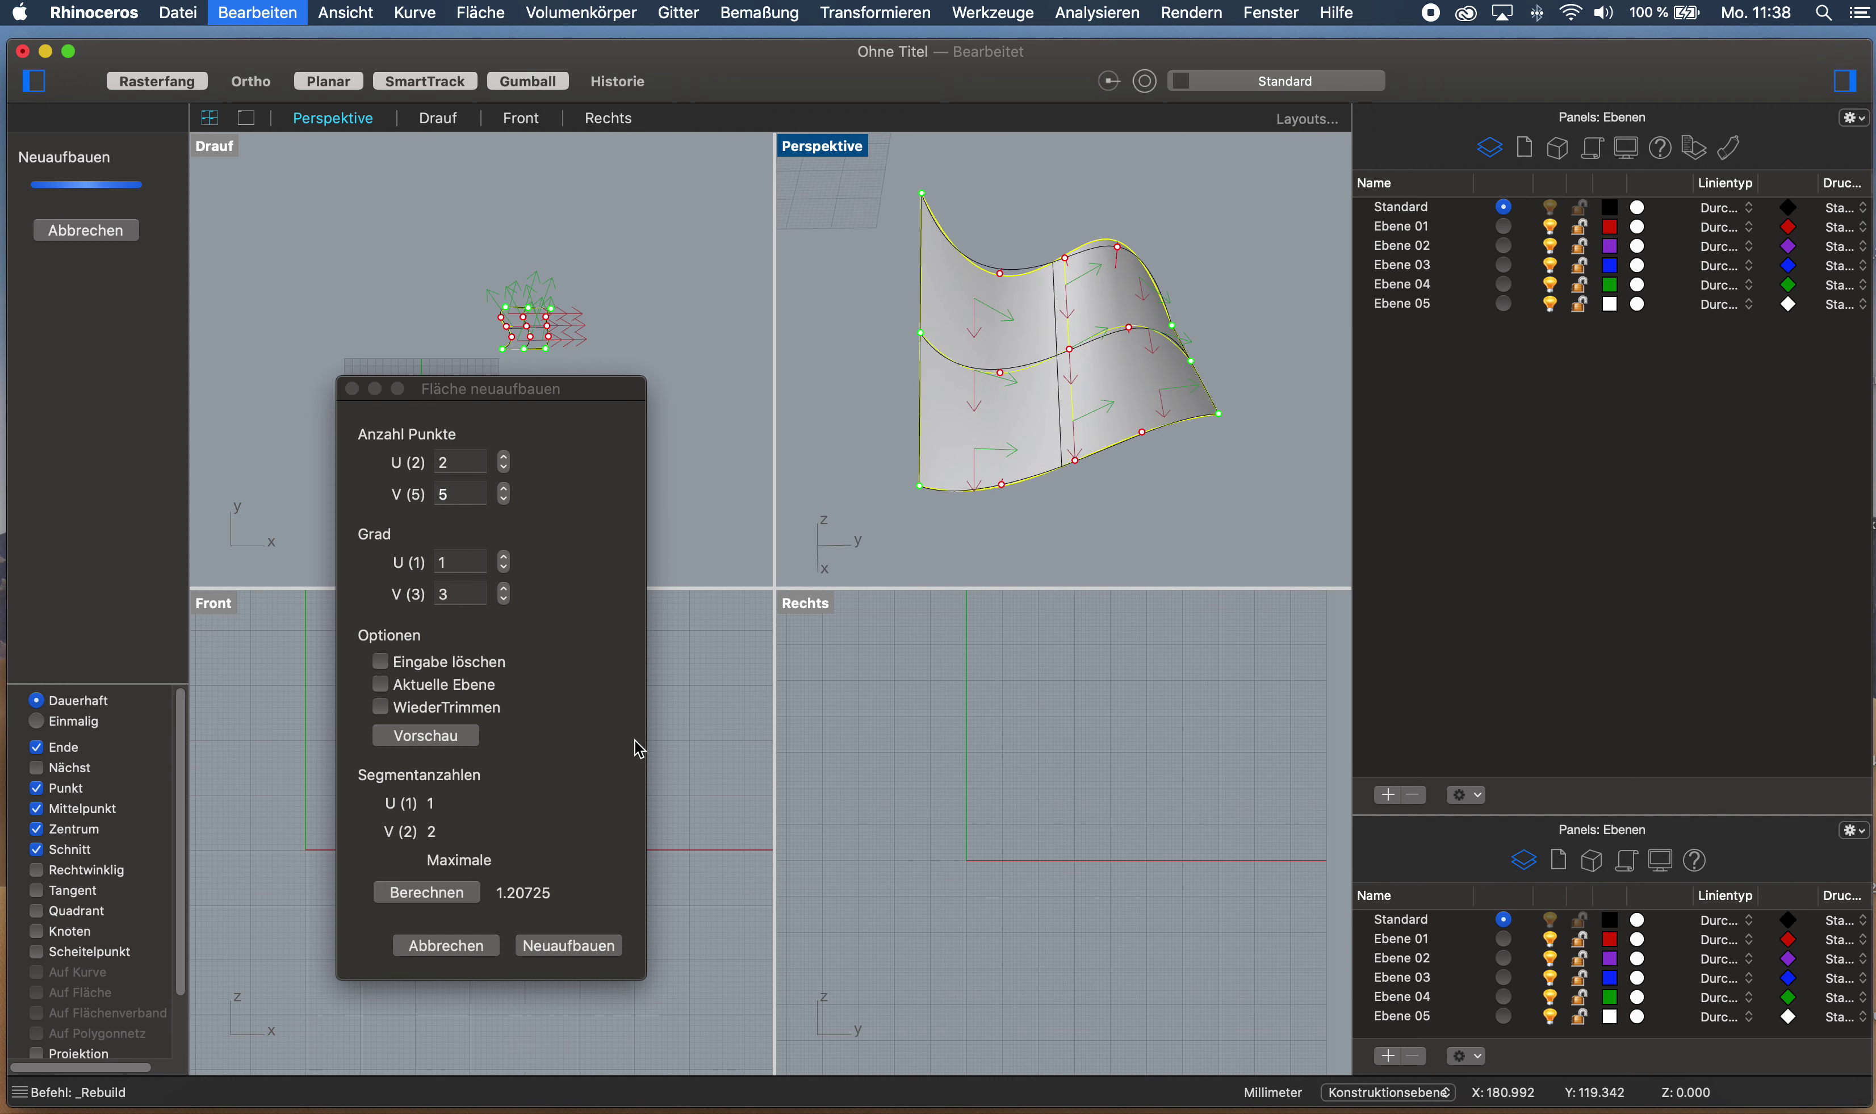
click(607, 946)
right_drag(1168, 531, 1155, 527)
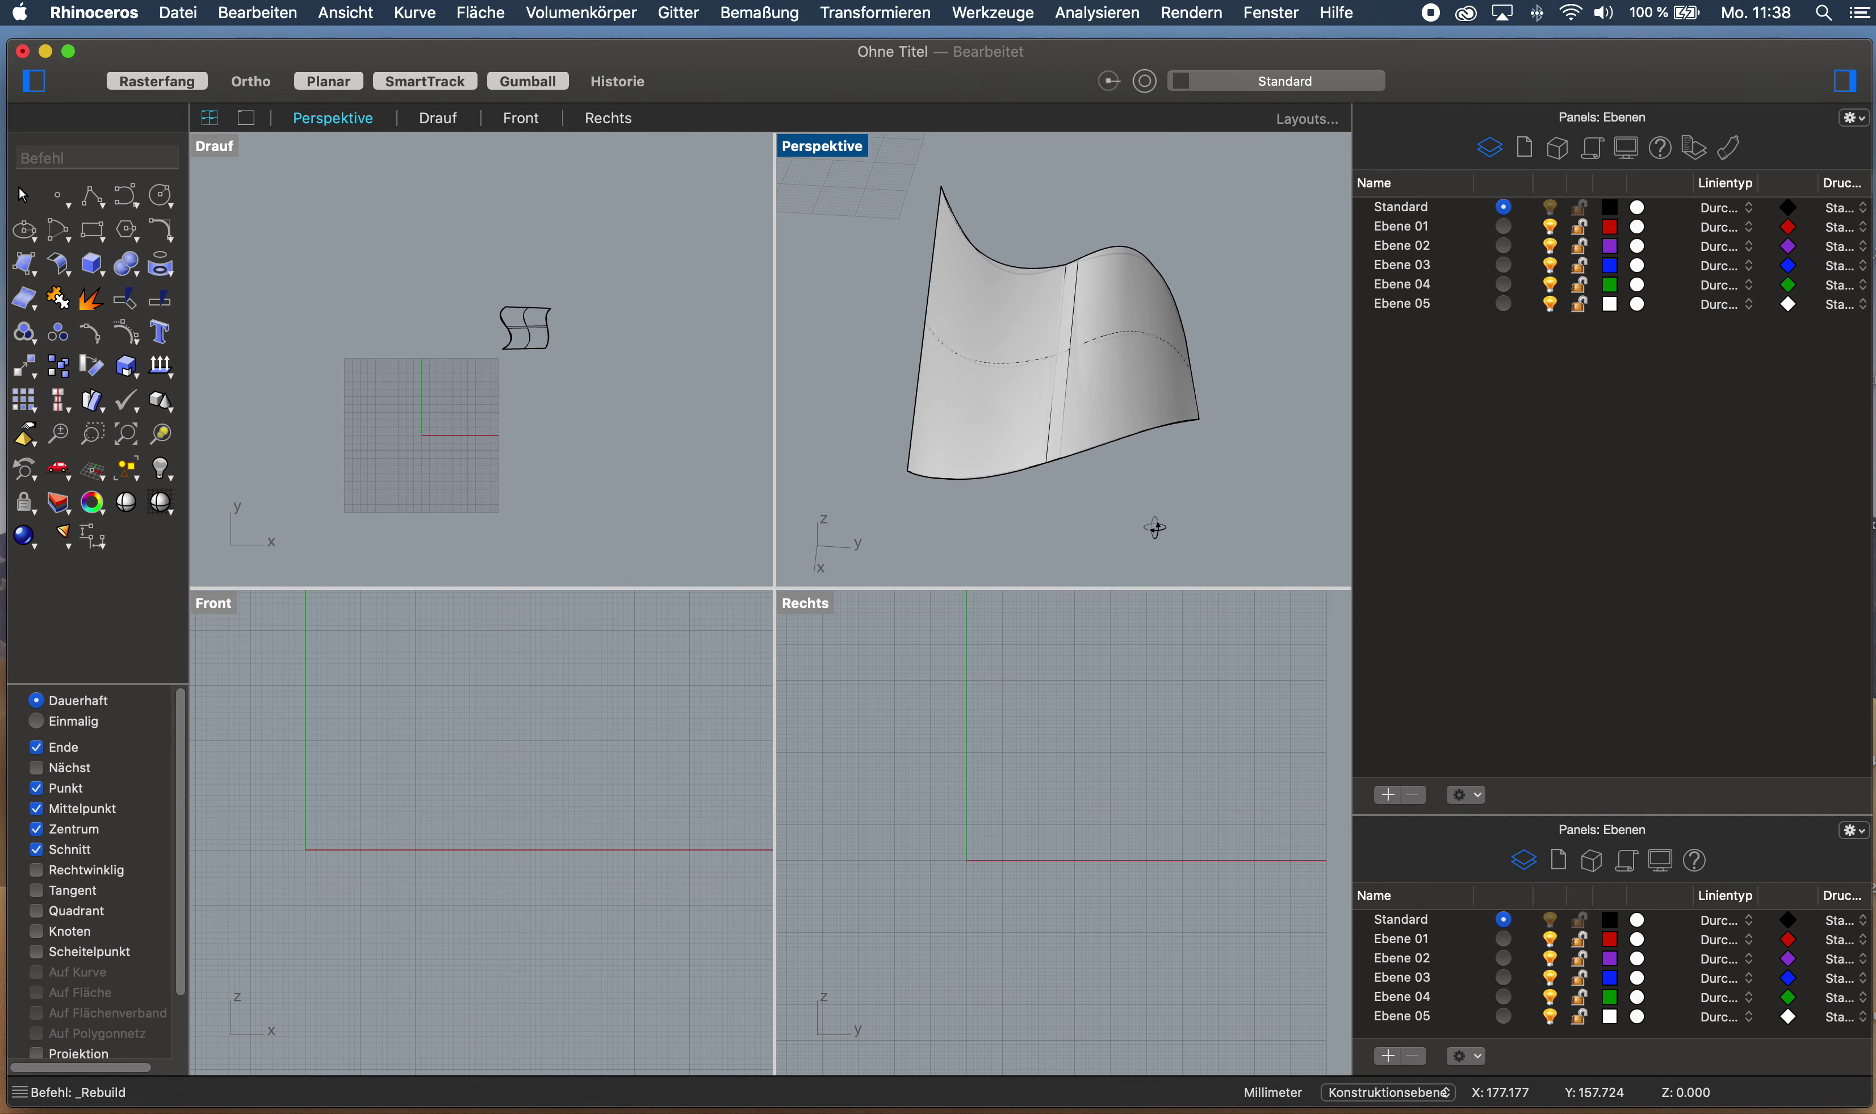
Move the rebuilt surface in the positive Y direction so that it sits beside the original
click(1081, 364)
shift+right_drag(1184, 425, 900, 381)
drag(944, 320, 1294, 327)
click(1040, 417)
right_drag(994, 521, 976, 389)
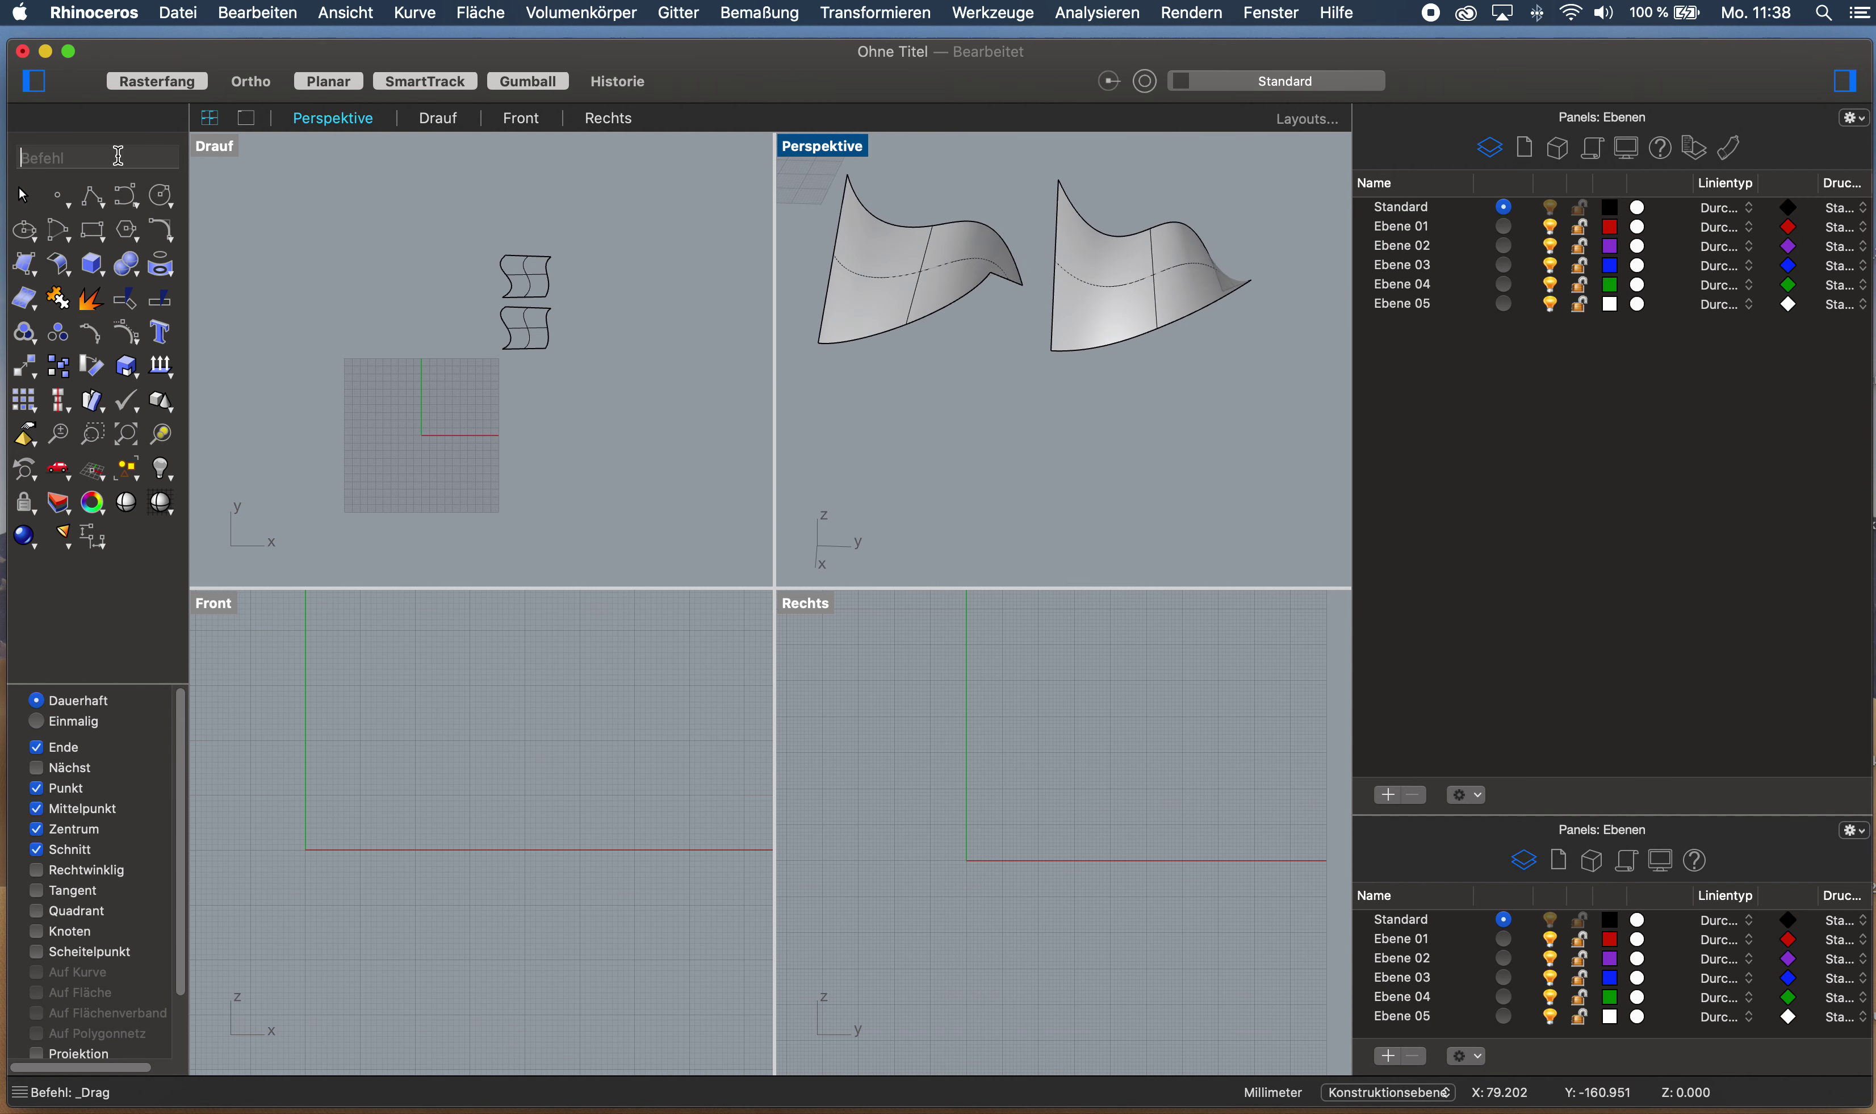
Turn on the control points of both surfaces with the PointsOn command
text(_points)
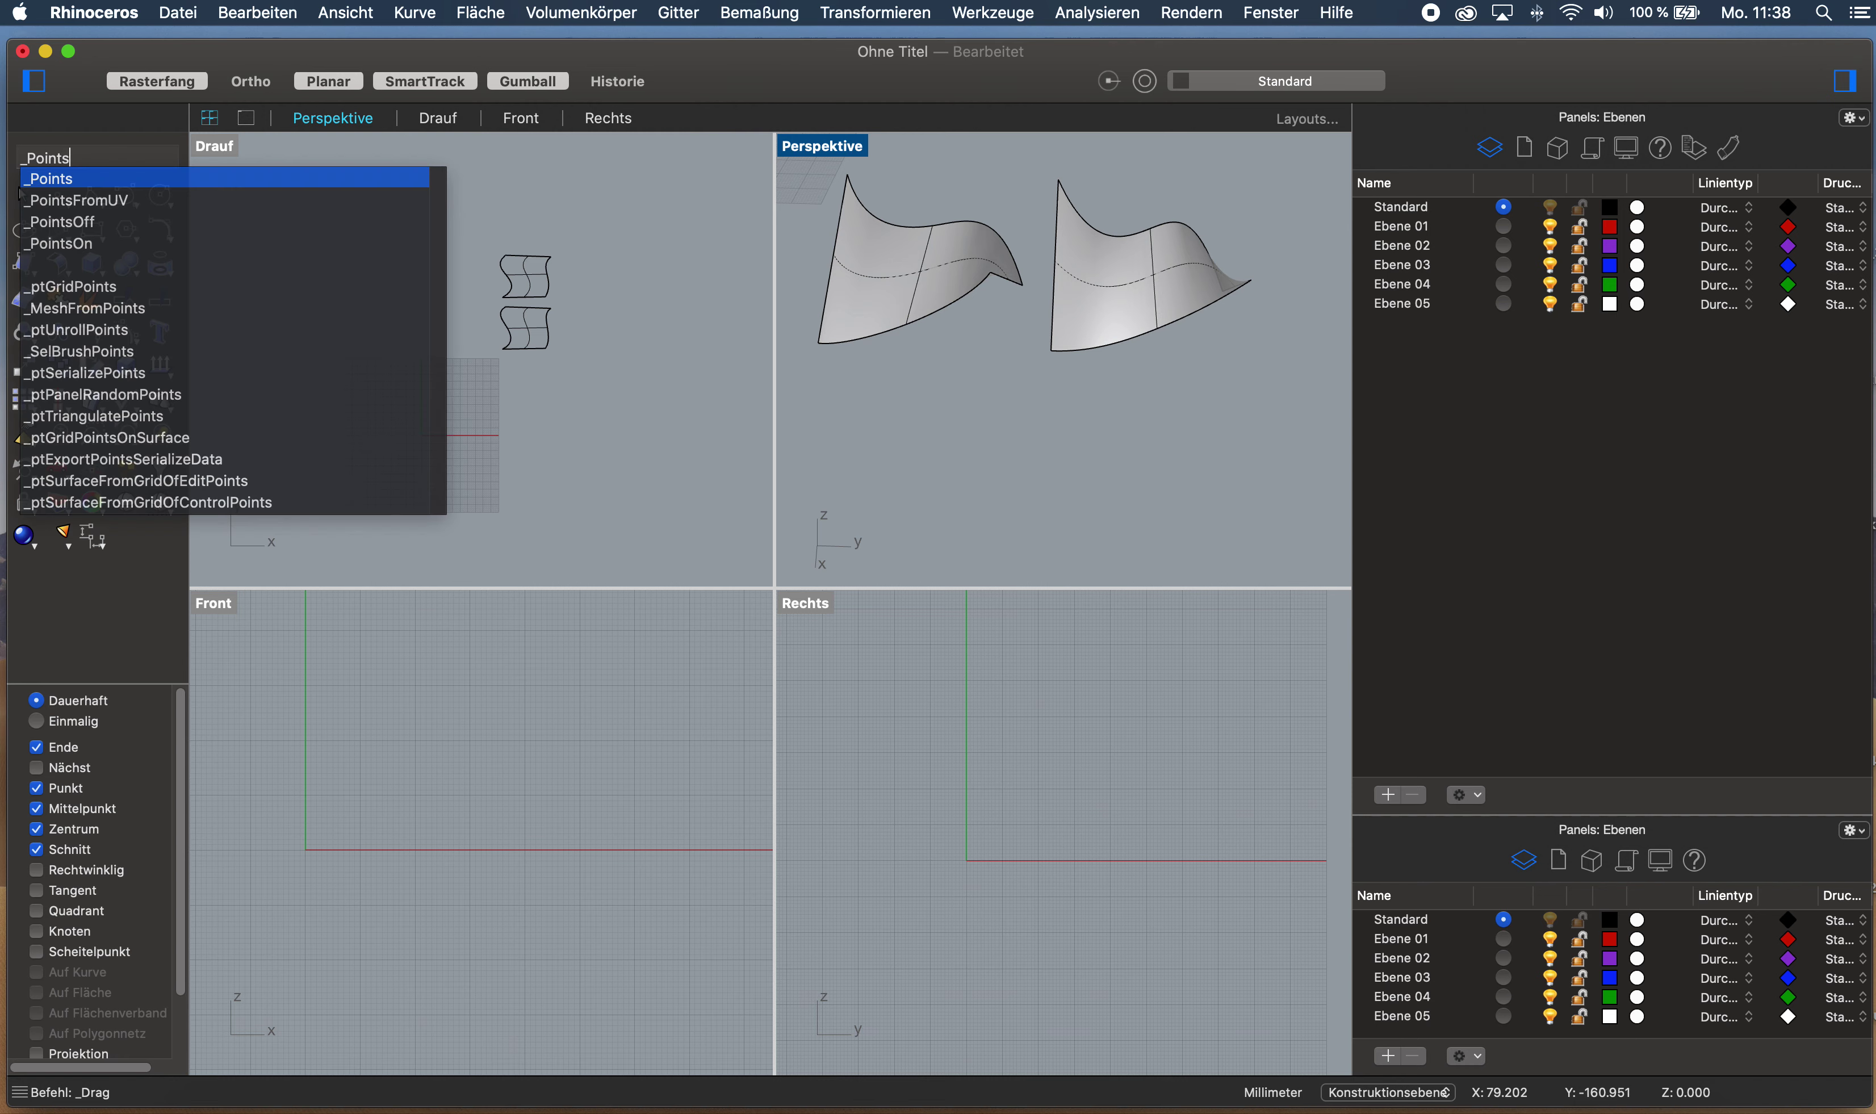
text(On)
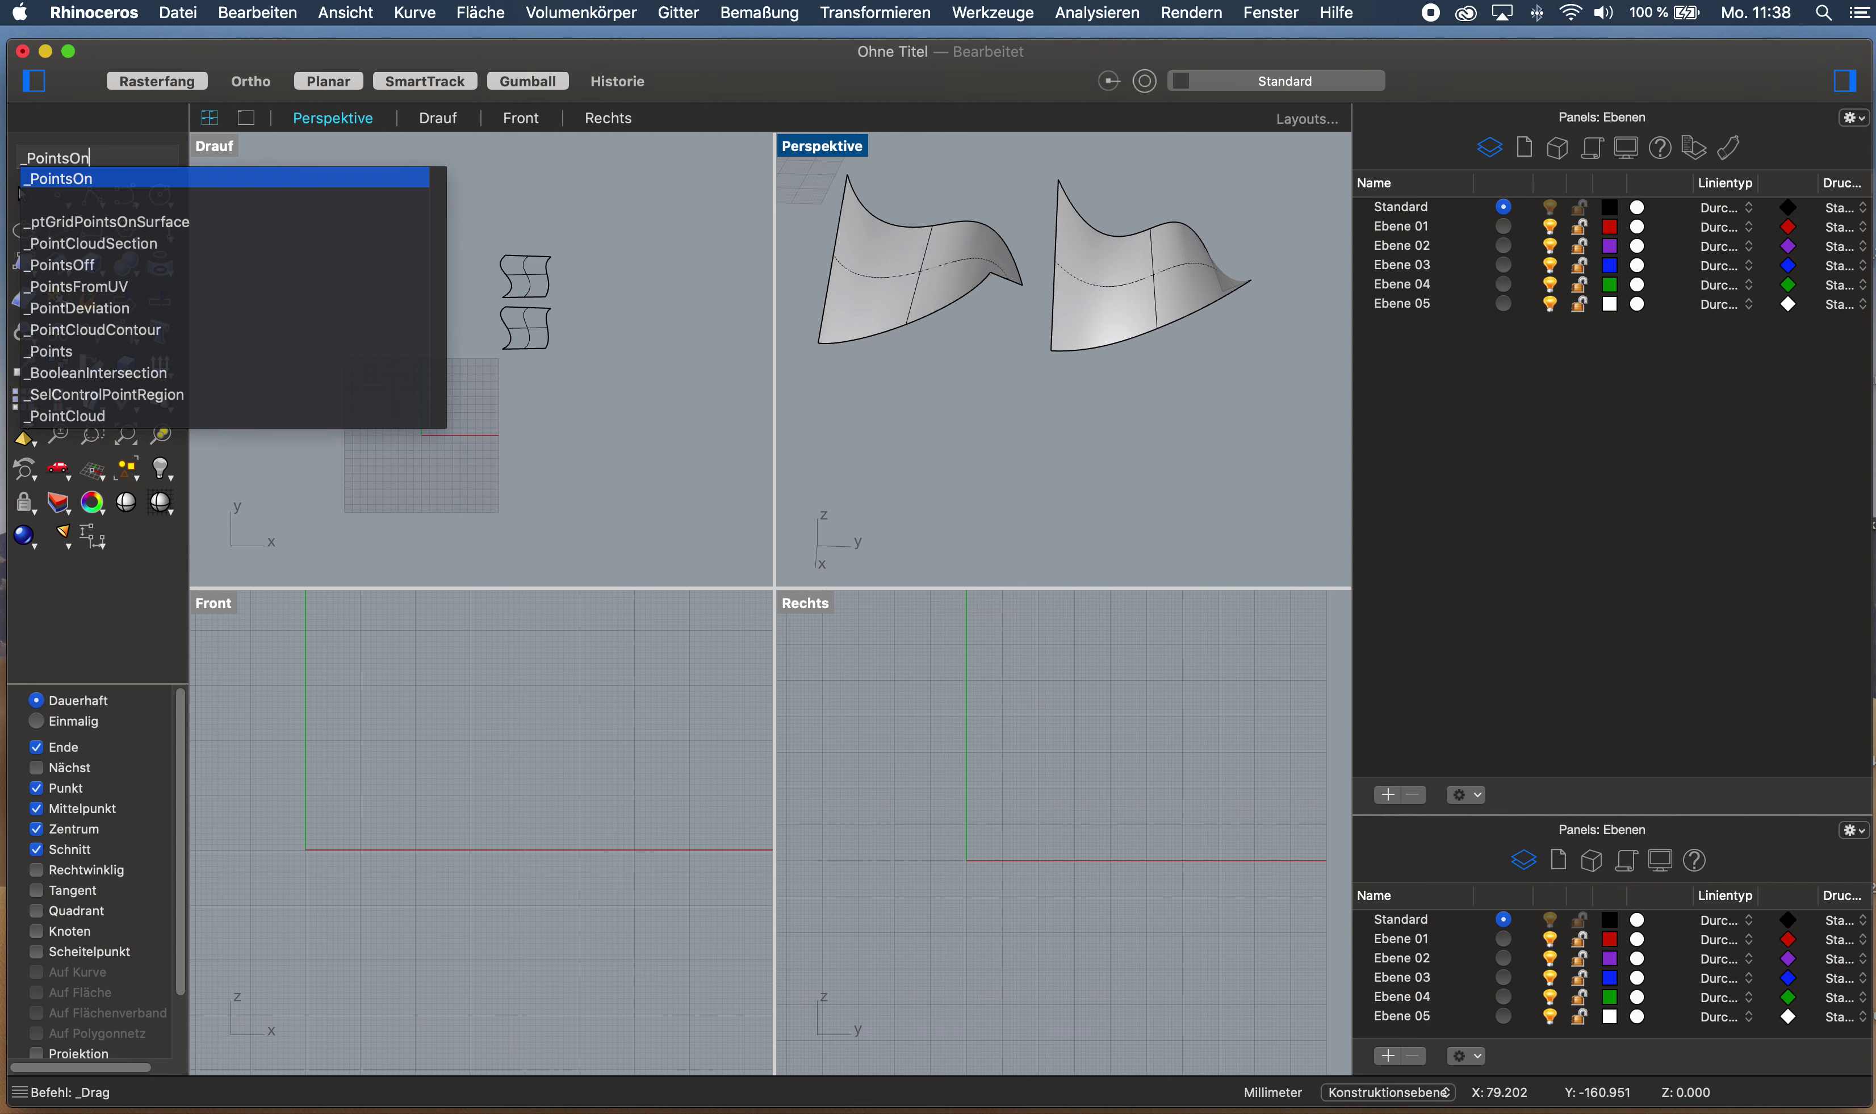
key(Return)
drag(1042, 352, 955, 284)
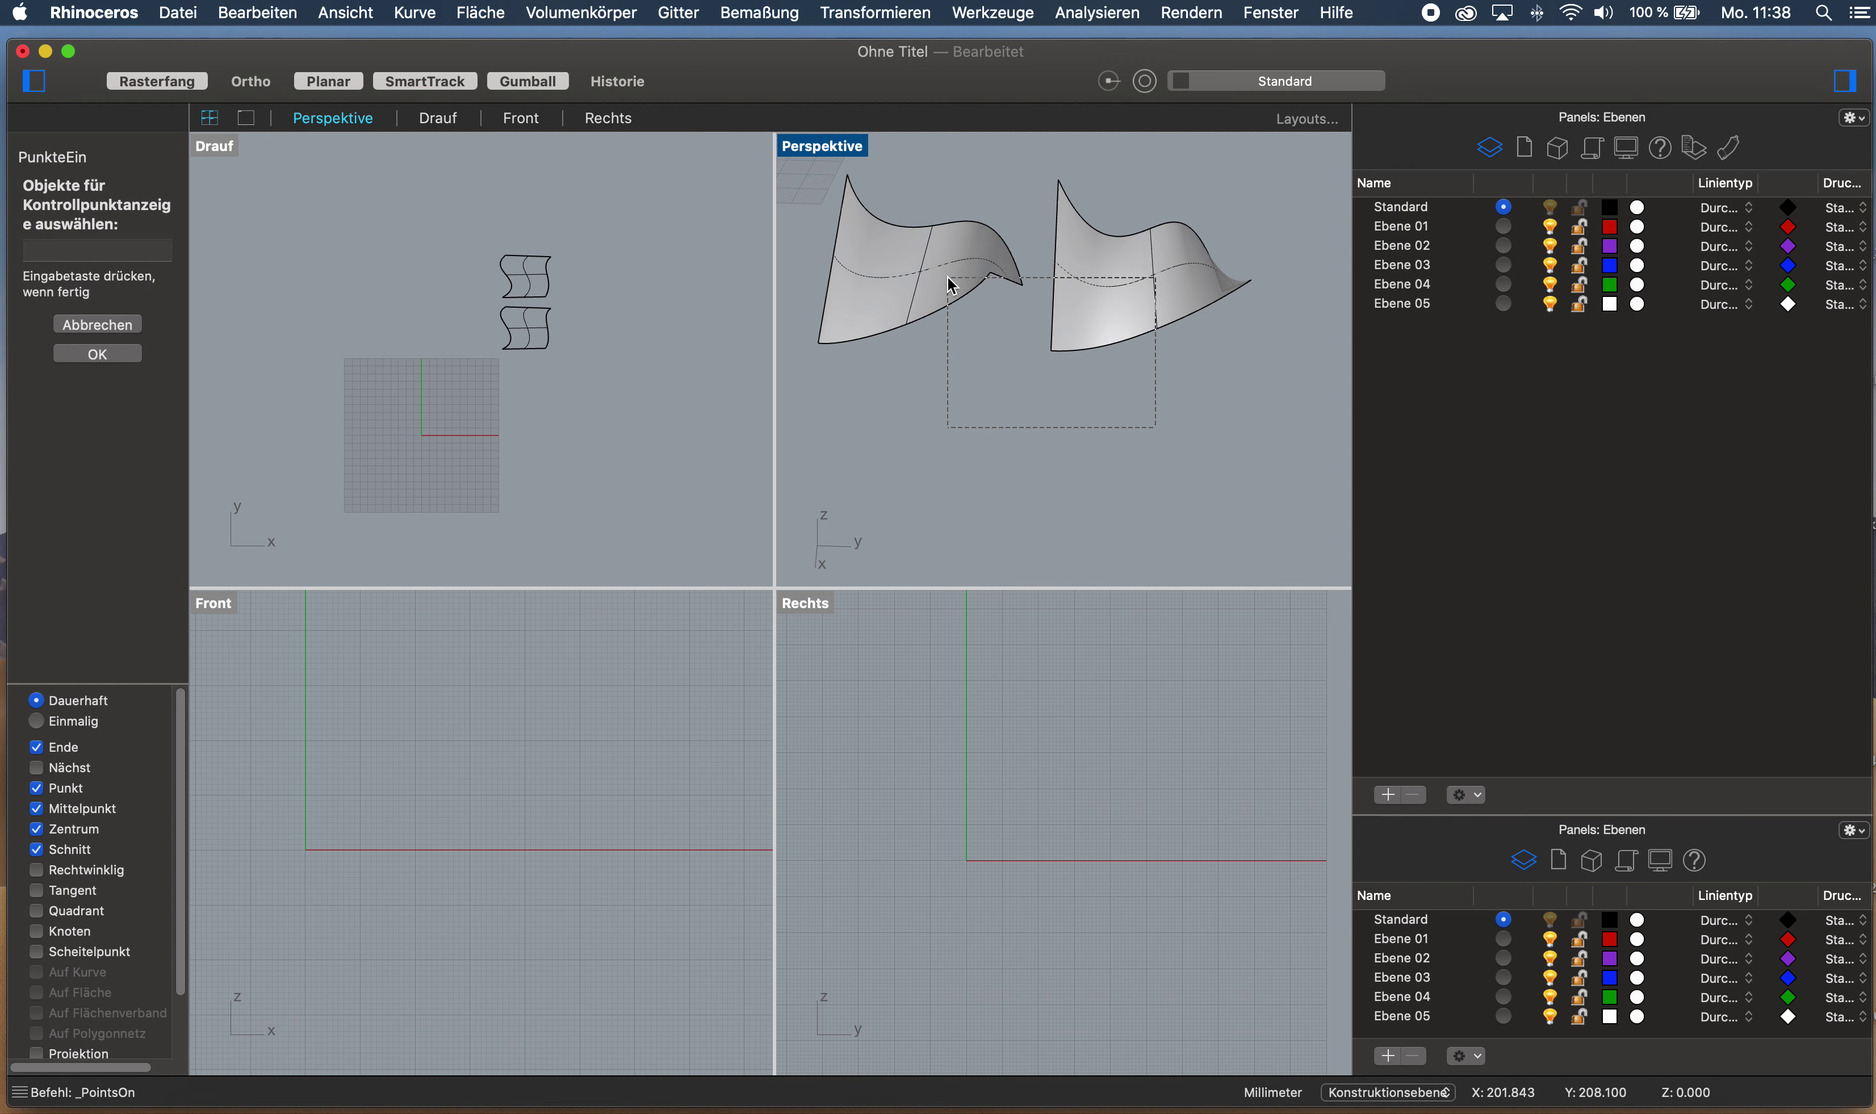
key(Return)
Compare the control-point layouts of both surfaces from different angles, and turn the points off
right_drag(996, 434, 1096, 364)
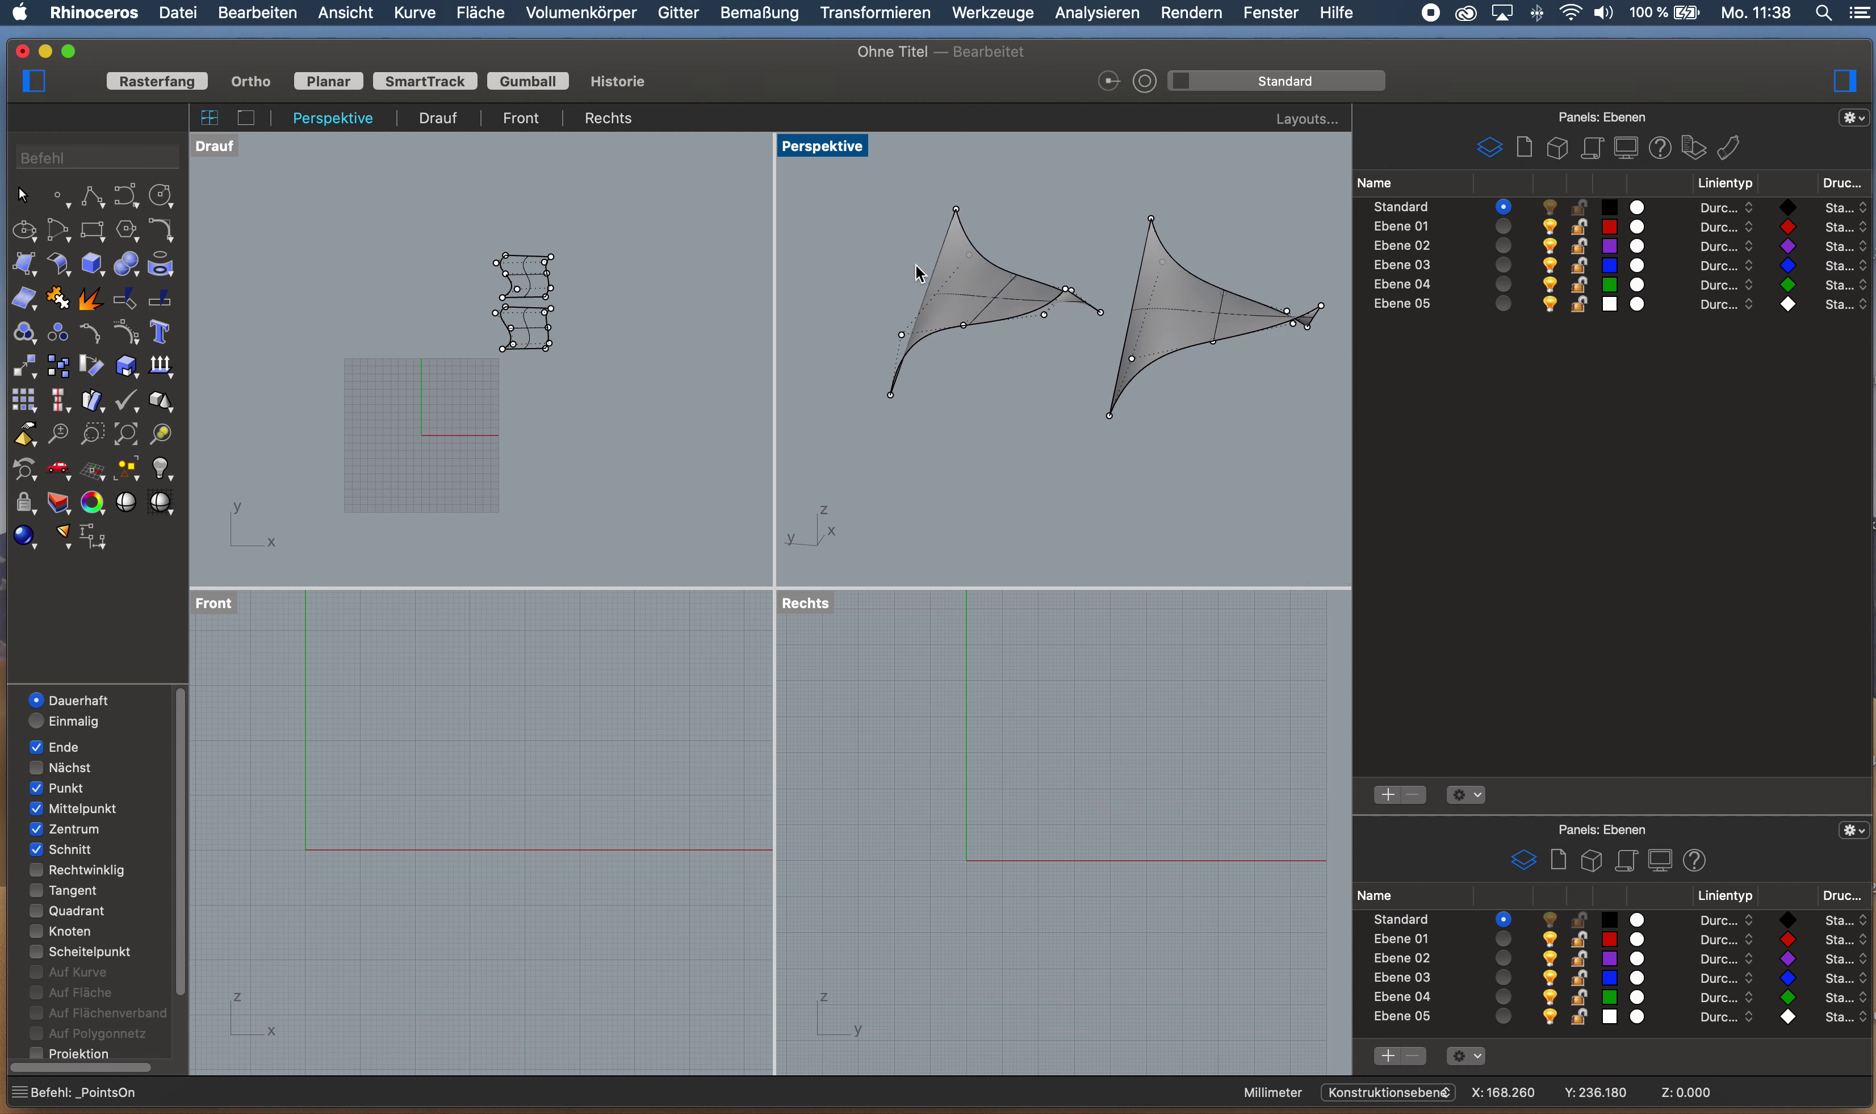
mouse_move(978, 347)
right_down()
mouse_move(1064, 485)
mouse_move(1267, 398)
mouse_move(987, 432)
mouse_move(1093, 418)
mouse_move(1092, 472)
mouse_move(1149, 492)
right_up()
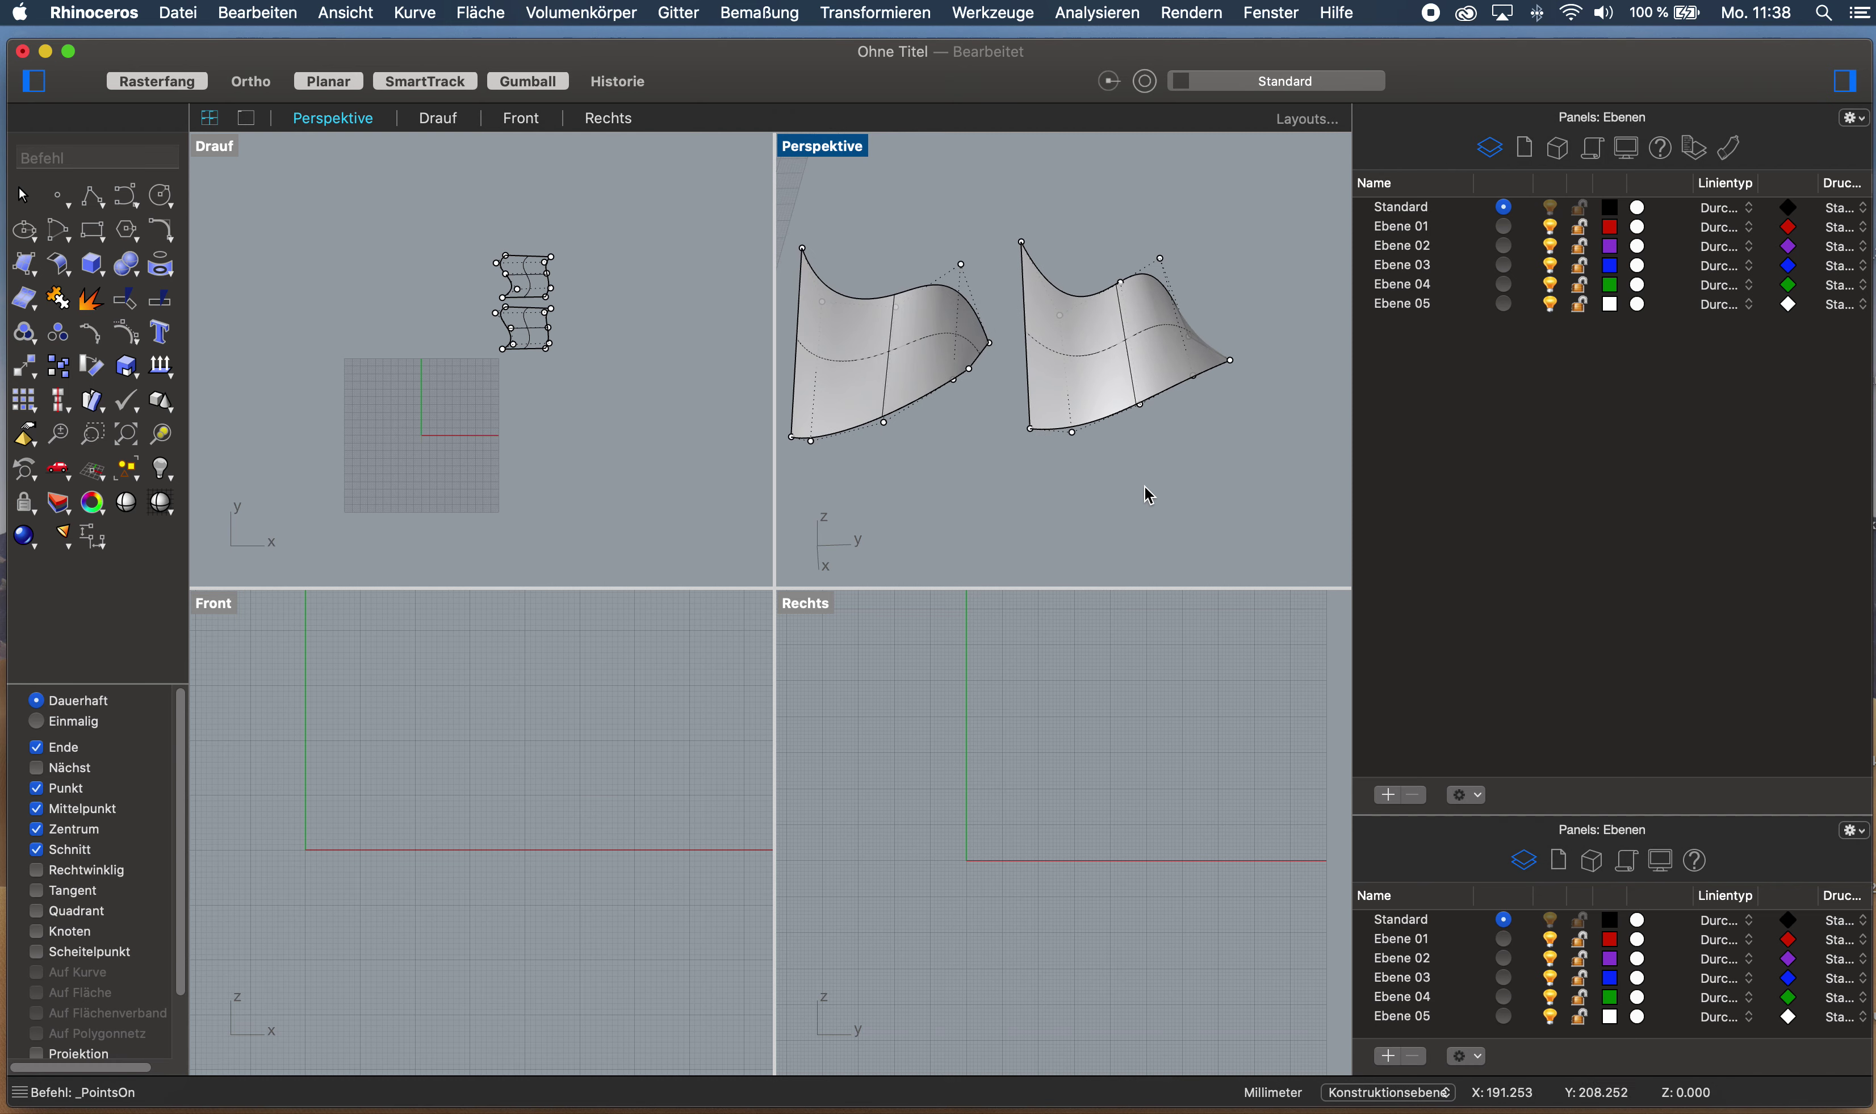
key(Escape)
scroll(1138, 485, down, 4)
mouse_move(1137, 481)
shift+right_down()
mouse_move(1105, 472)
mouse_move(1122, 494)
shift+right_up()
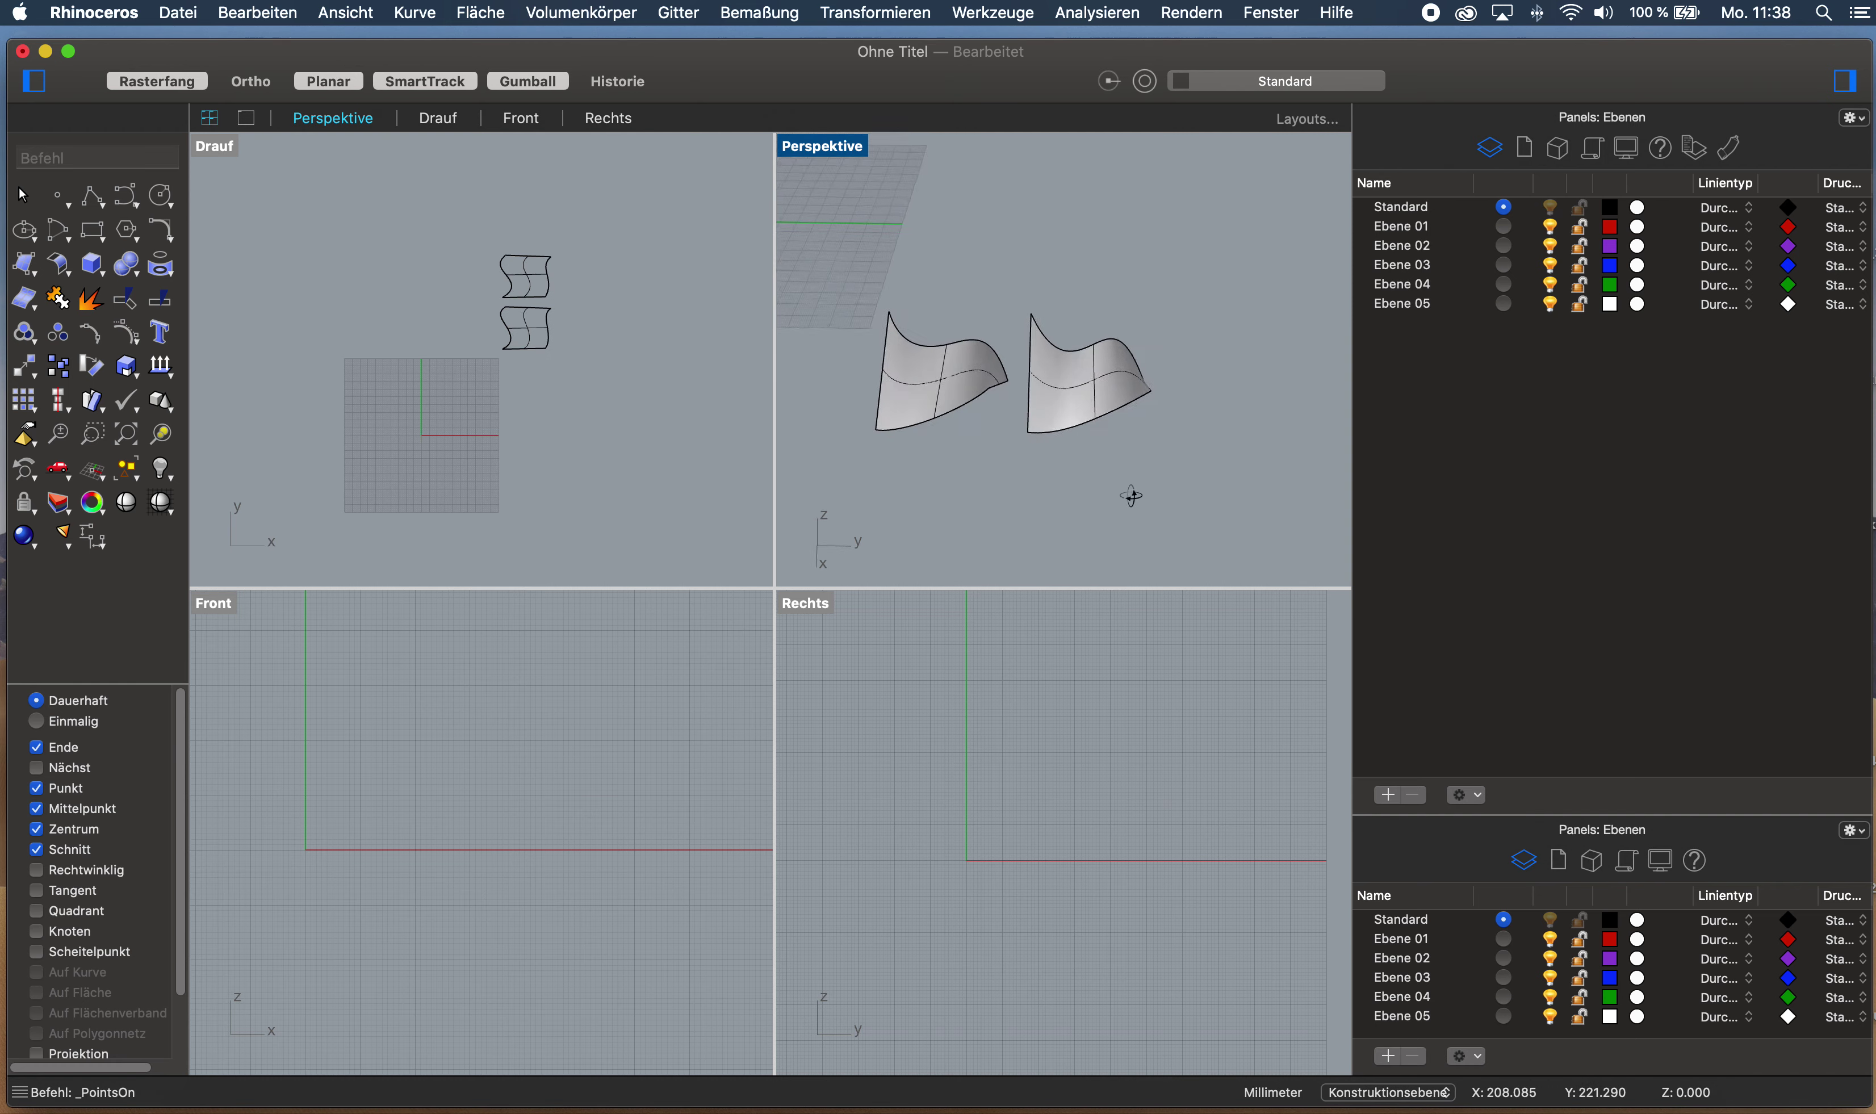
Rebuild the moved surface with point counts of 4 in U and 6 in V and degrees of 2 in U and 4 in V
click(1080, 373)
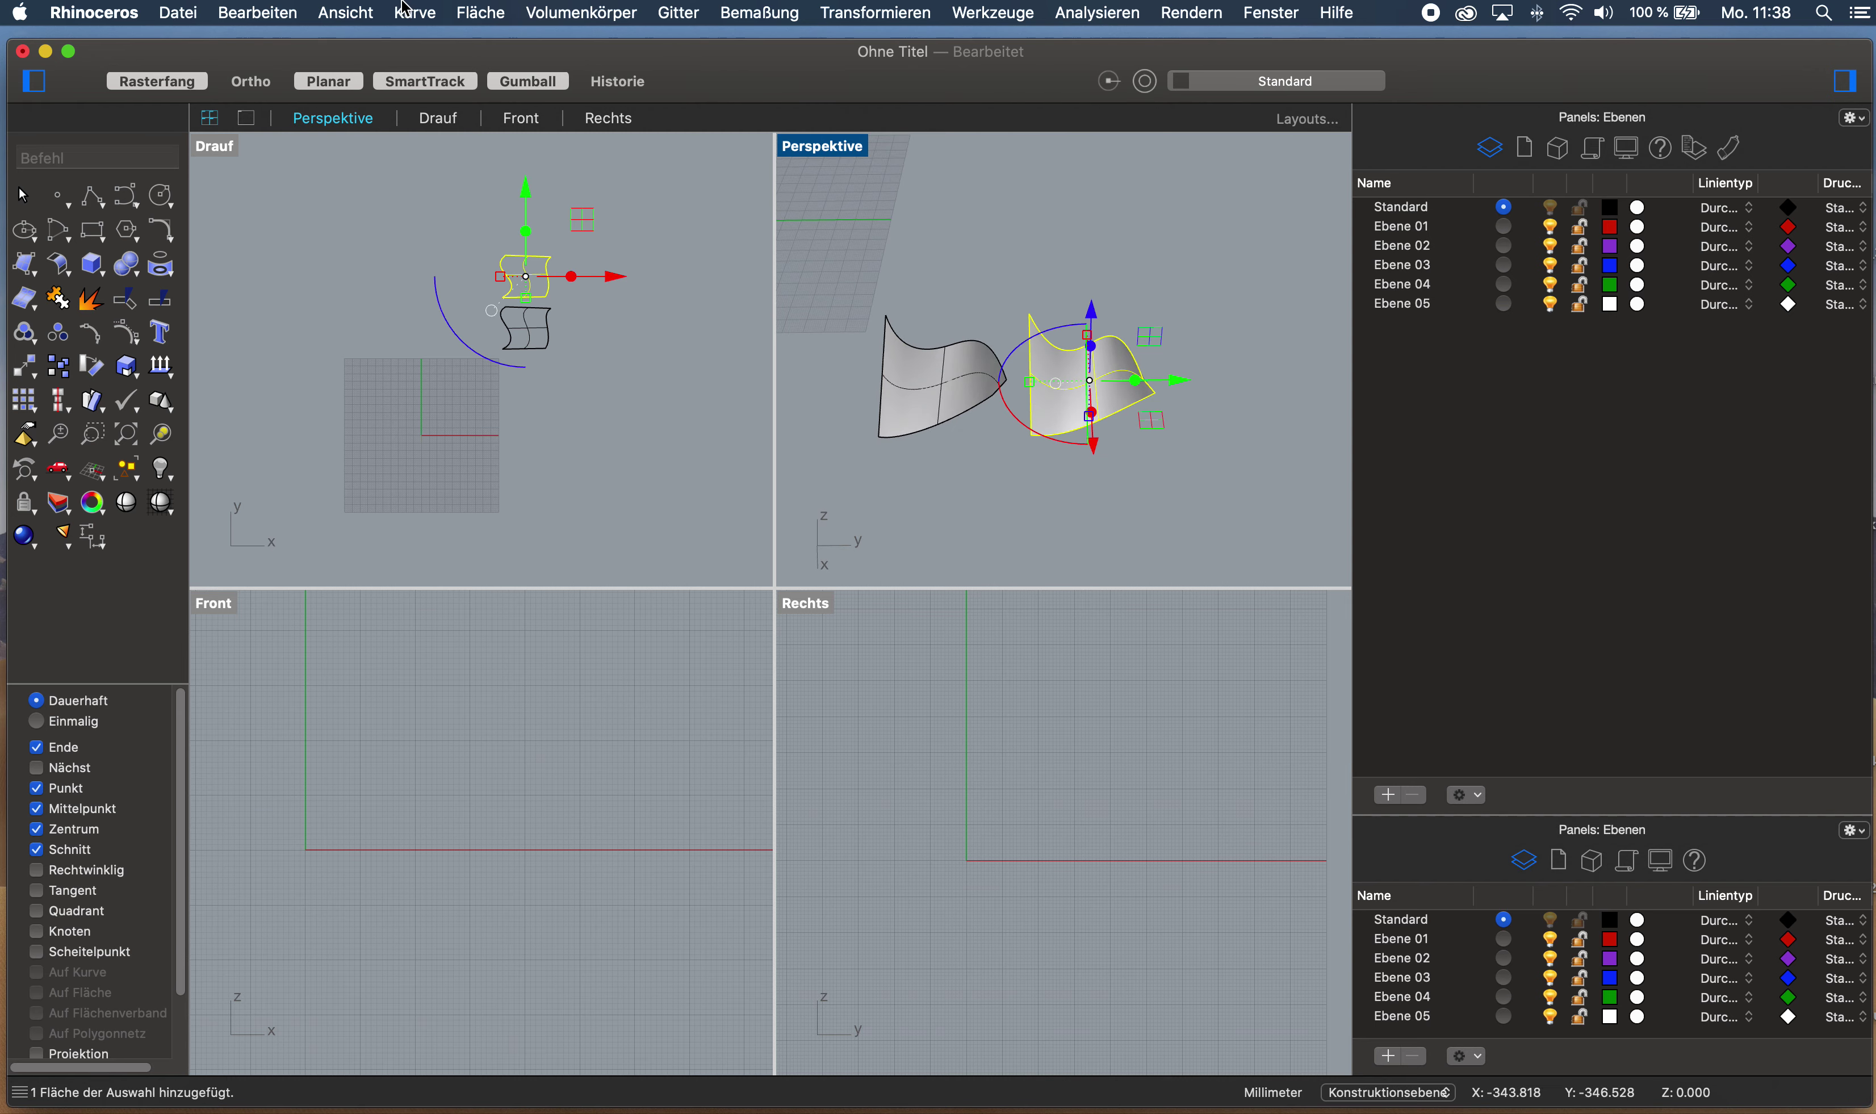
click(257, 13)
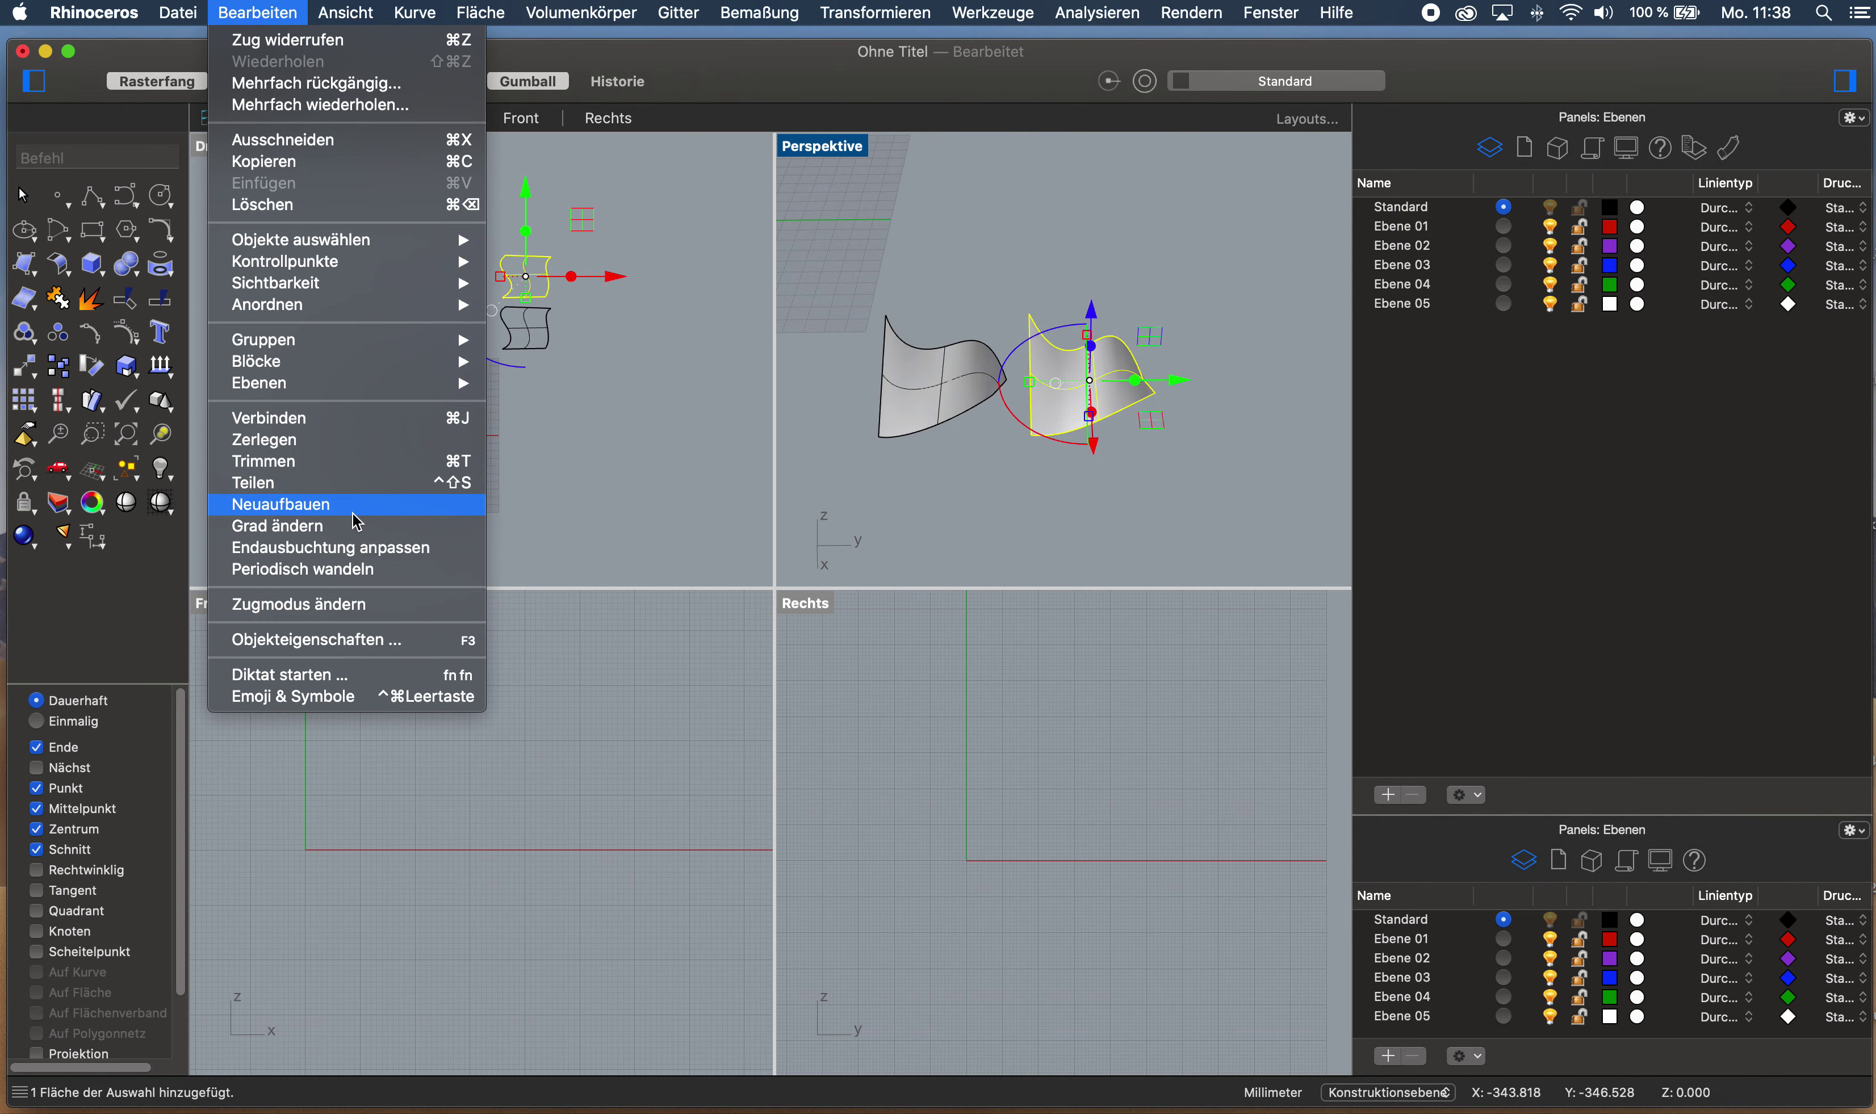
click(335, 505)
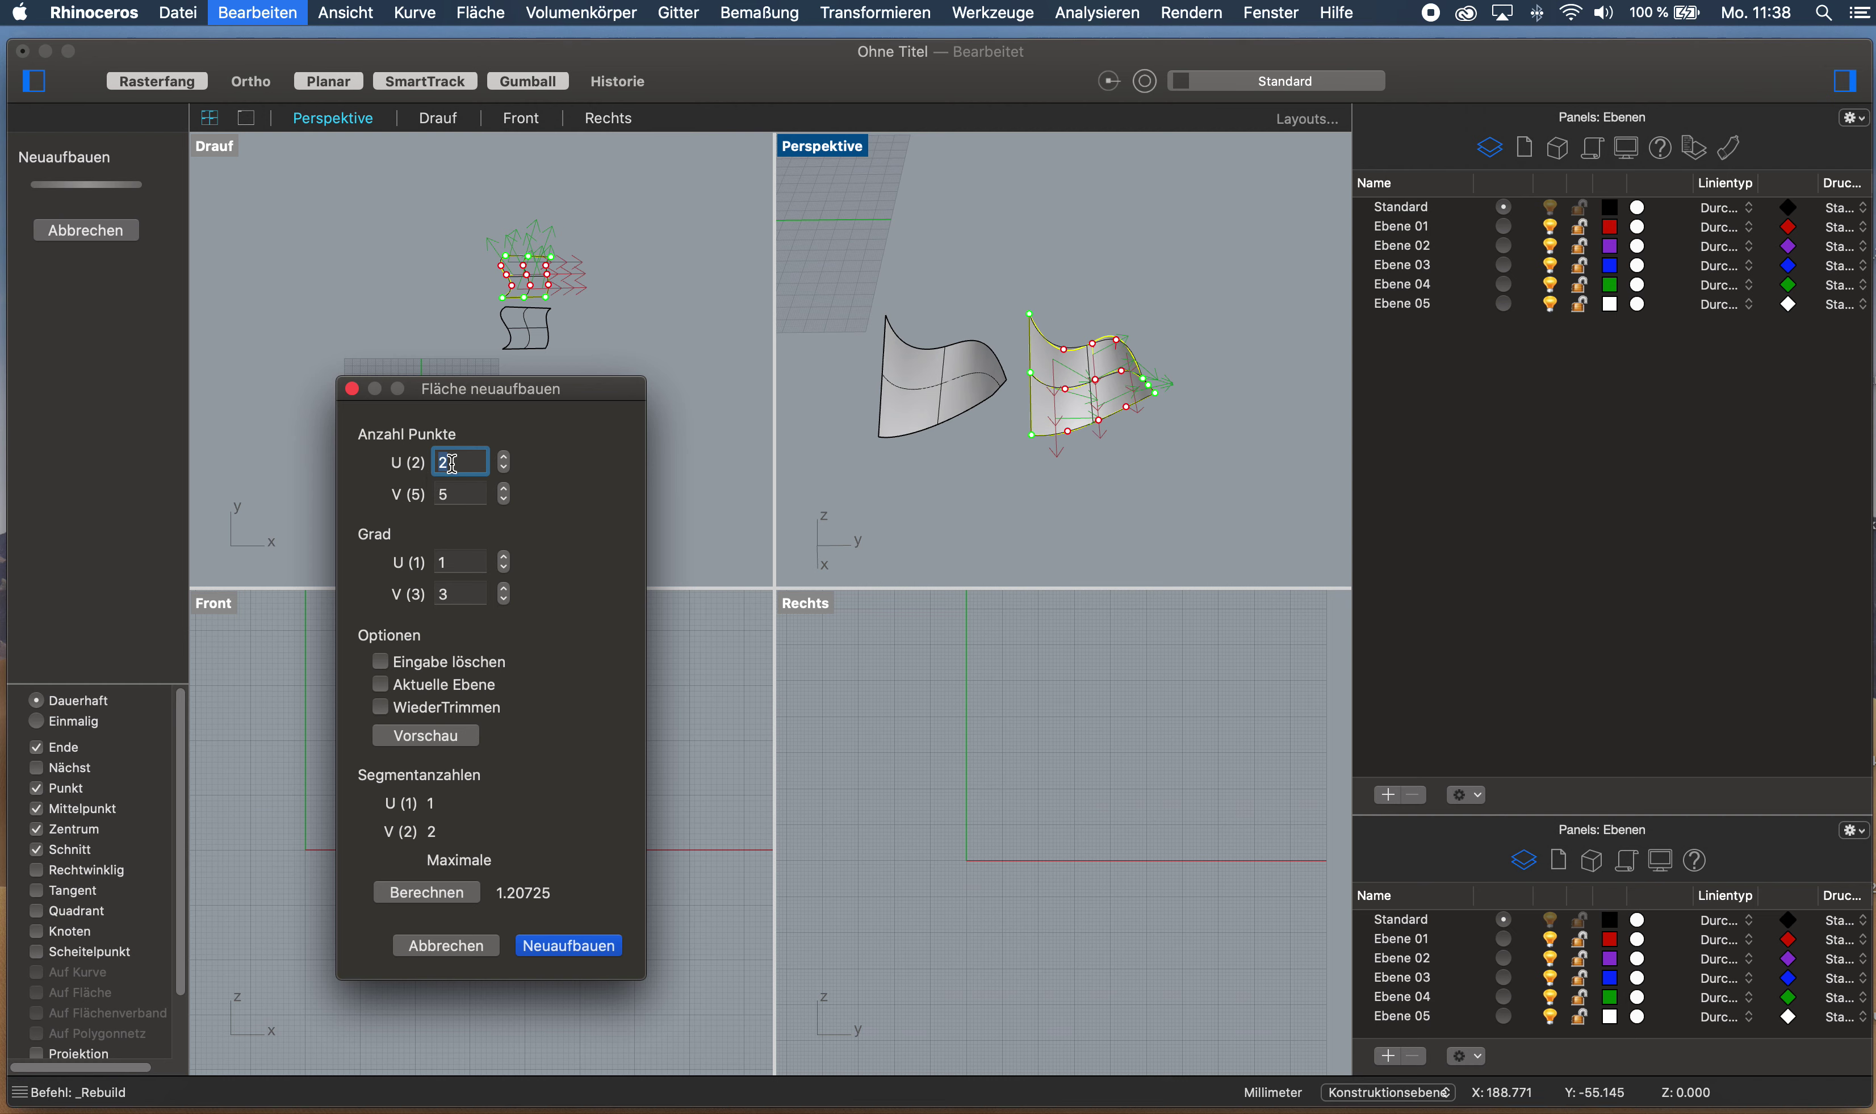
text(4)
key(Tab)
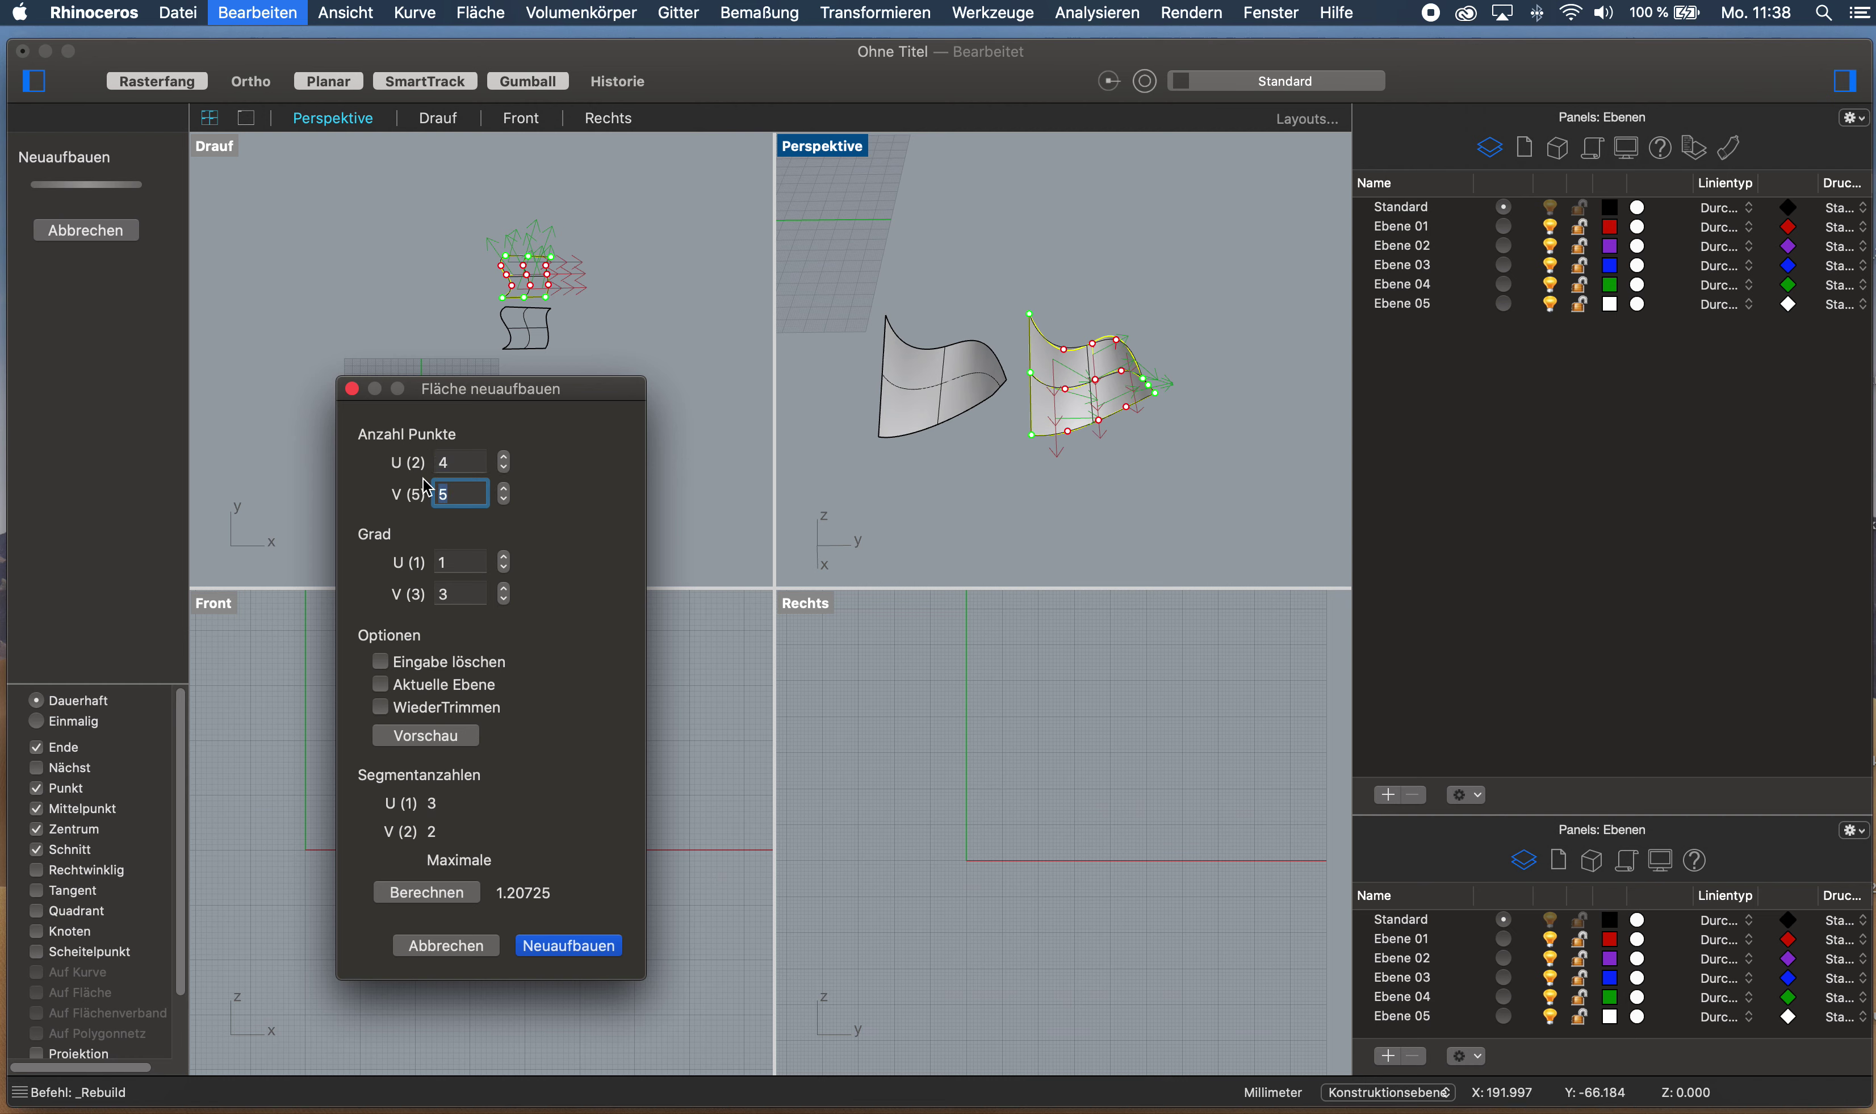
key(Tab)
text(2)
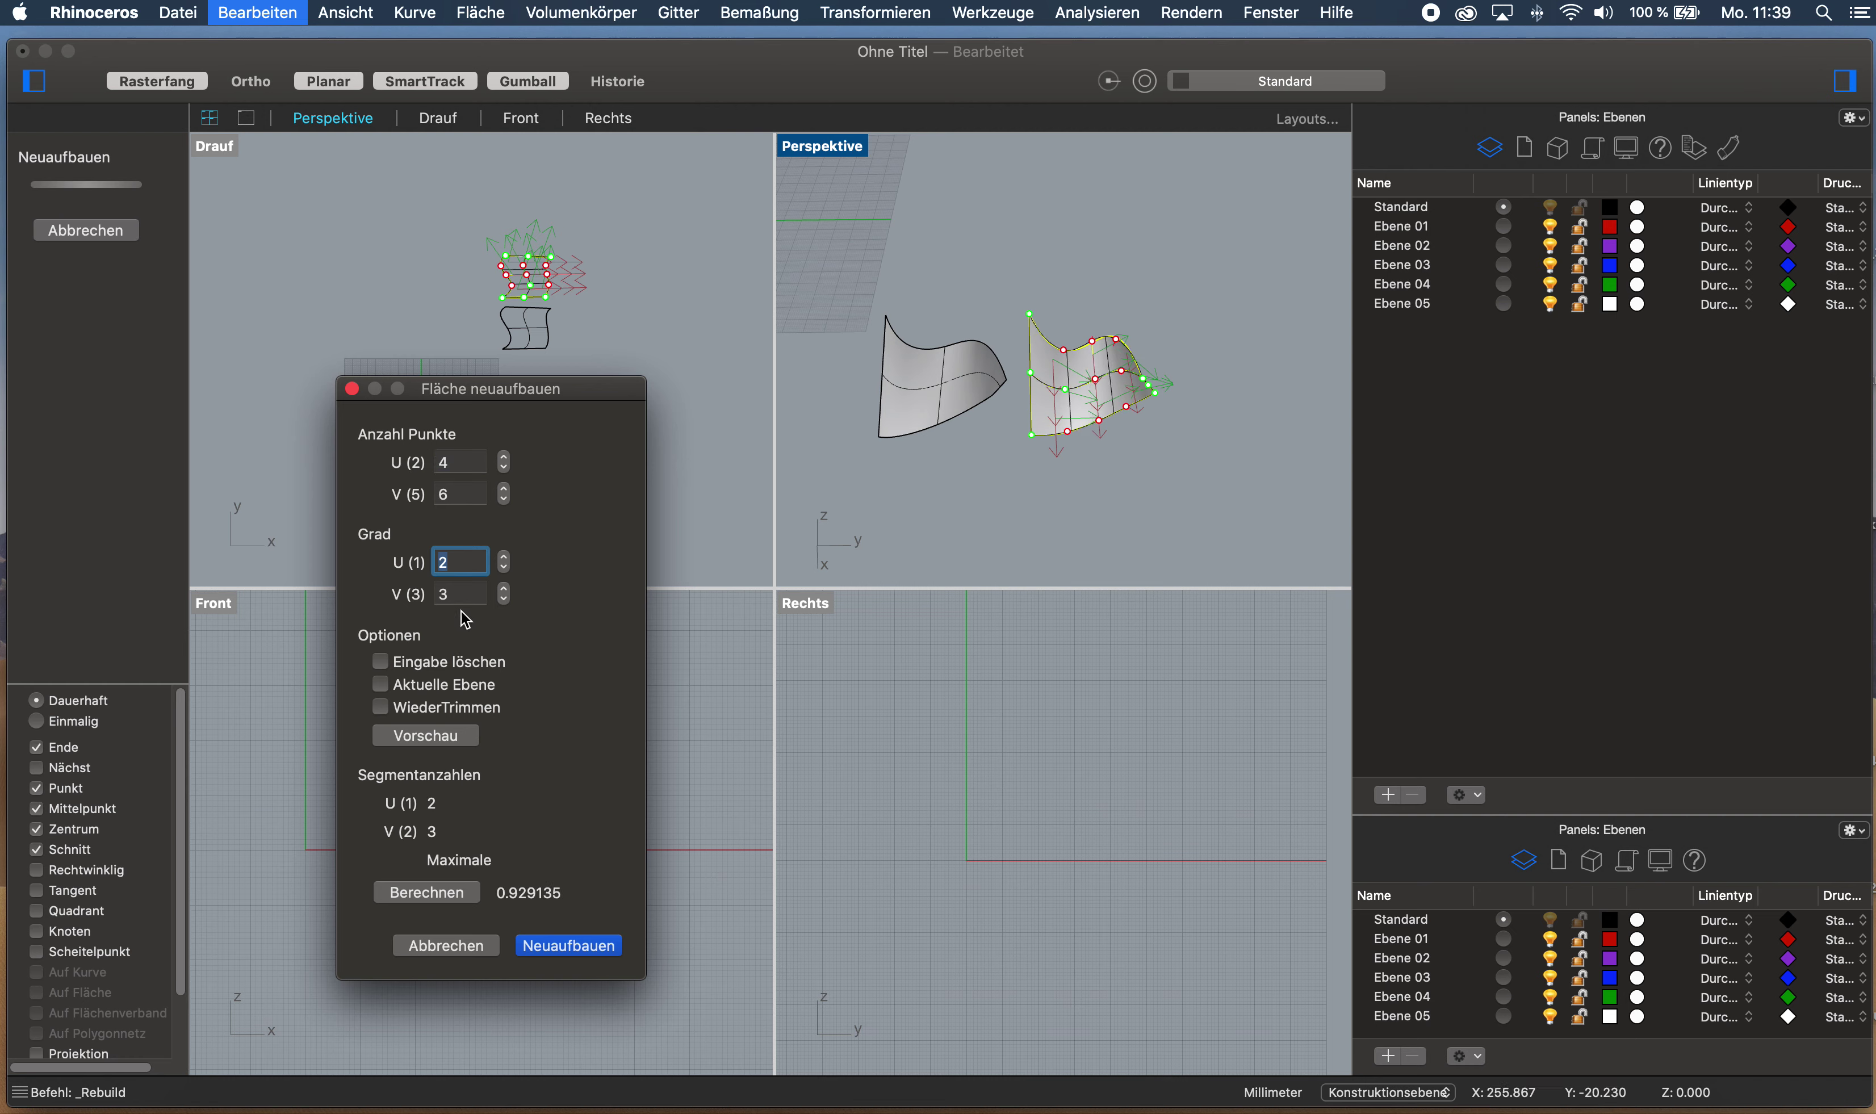
key(Tab)
scroll(1076, 389, up, 5)
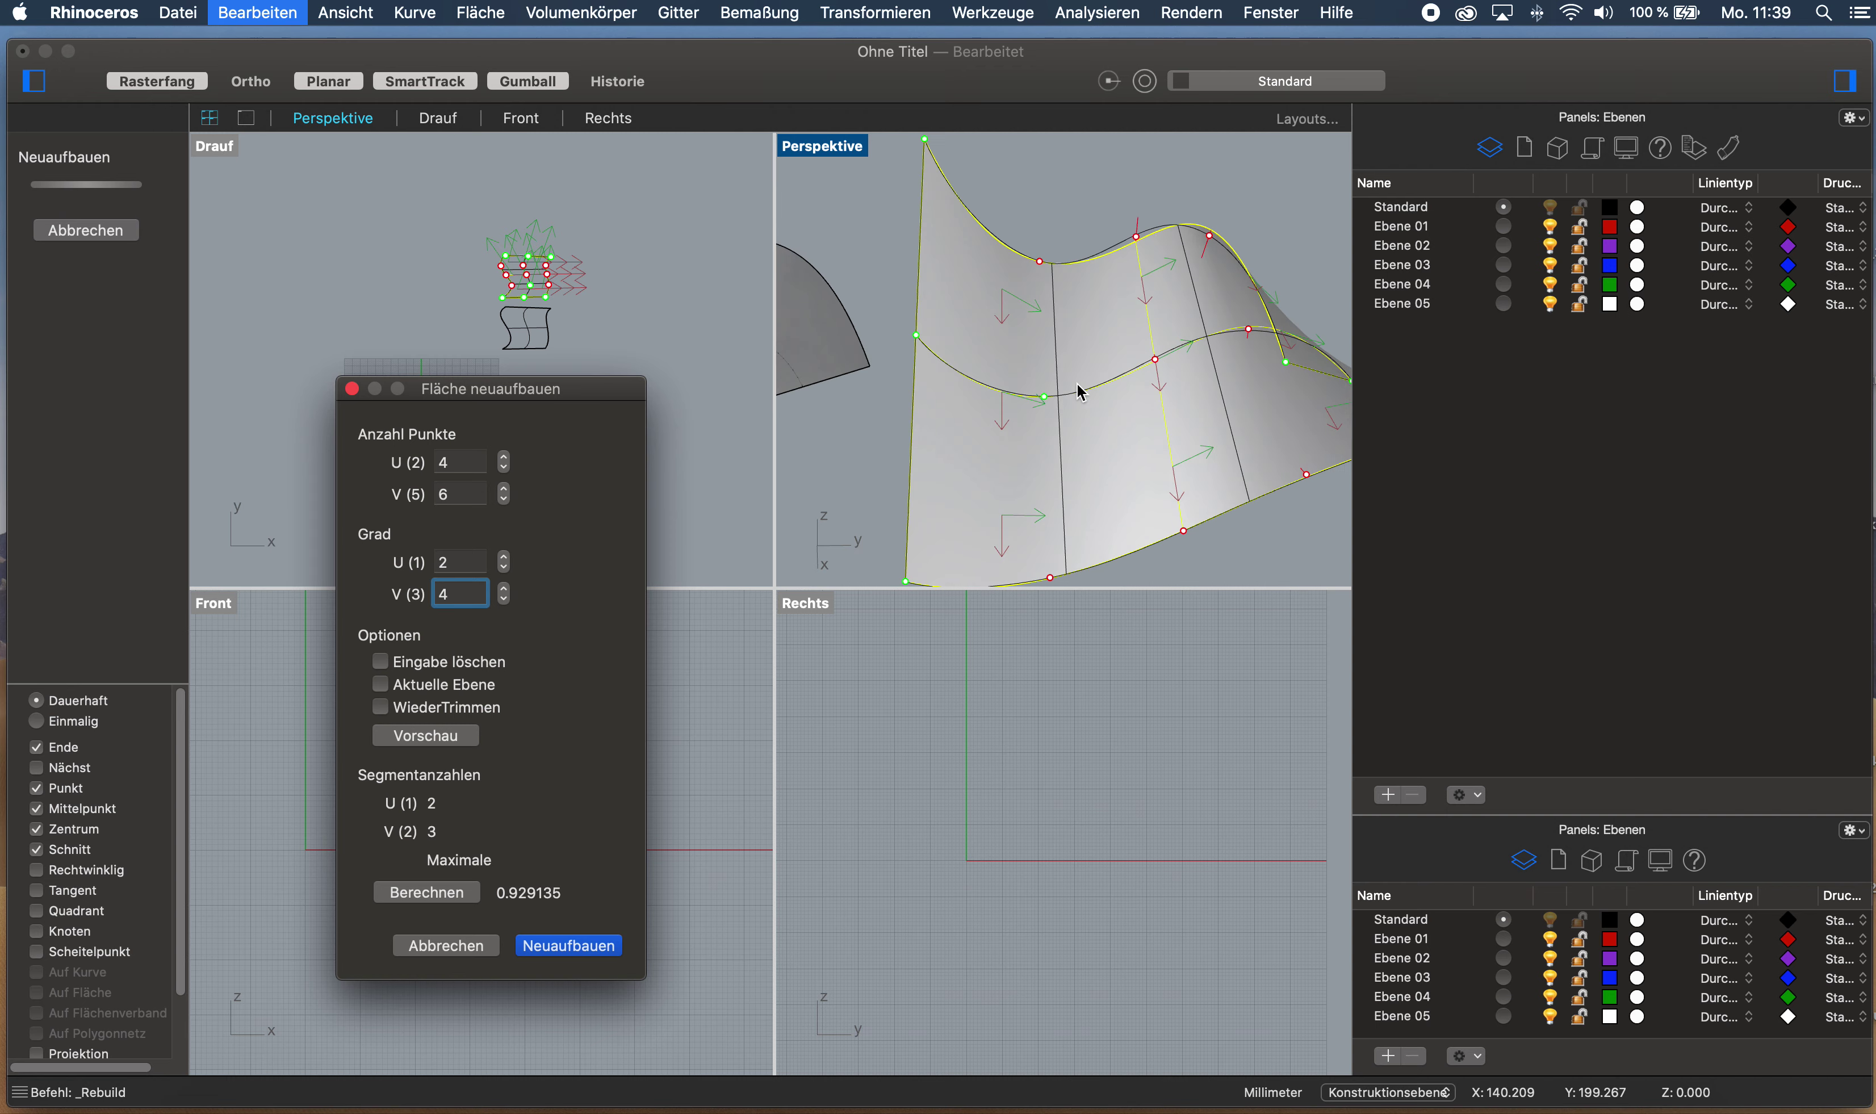
click(590, 947)
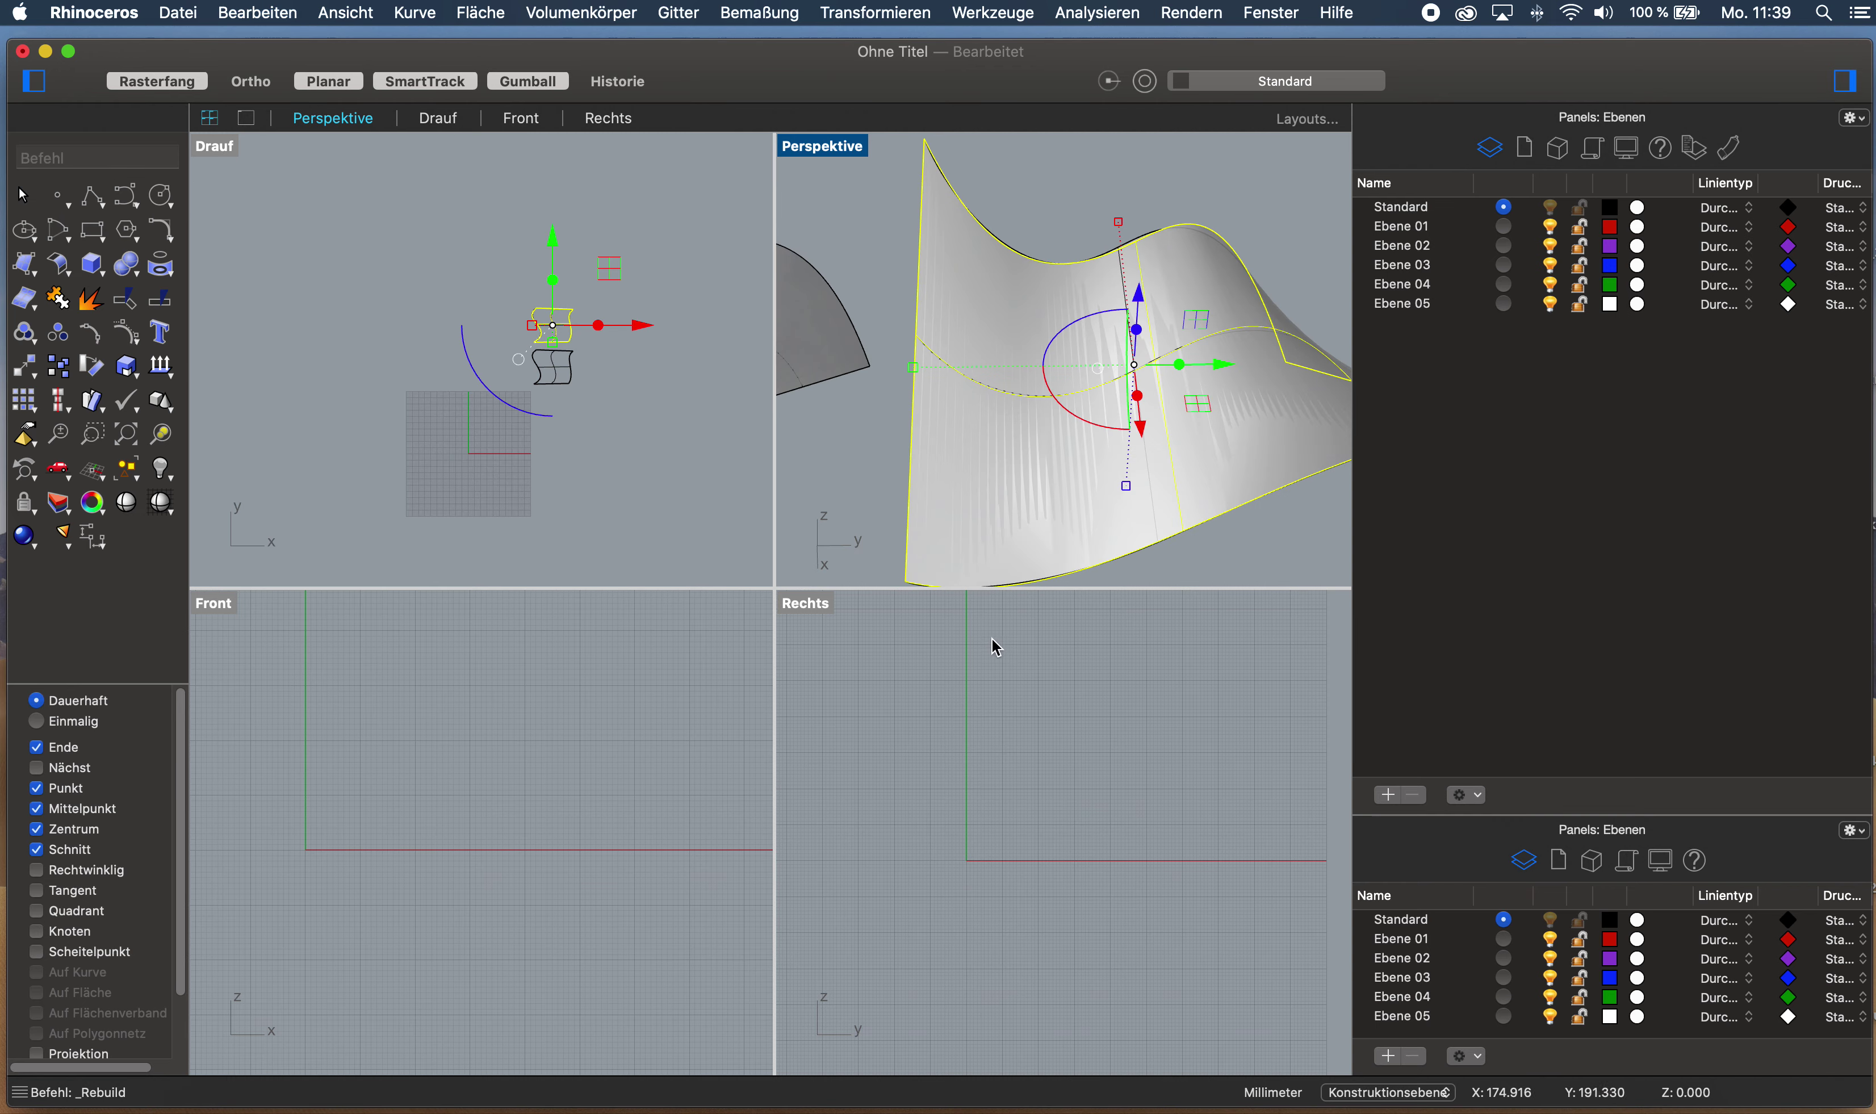
scroll(978, 631, down, 4)
scroll(1097, 480, down, 8)
shift+right_drag(1112, 485, 868, 485)
scroll(1085, 496, down, 4)
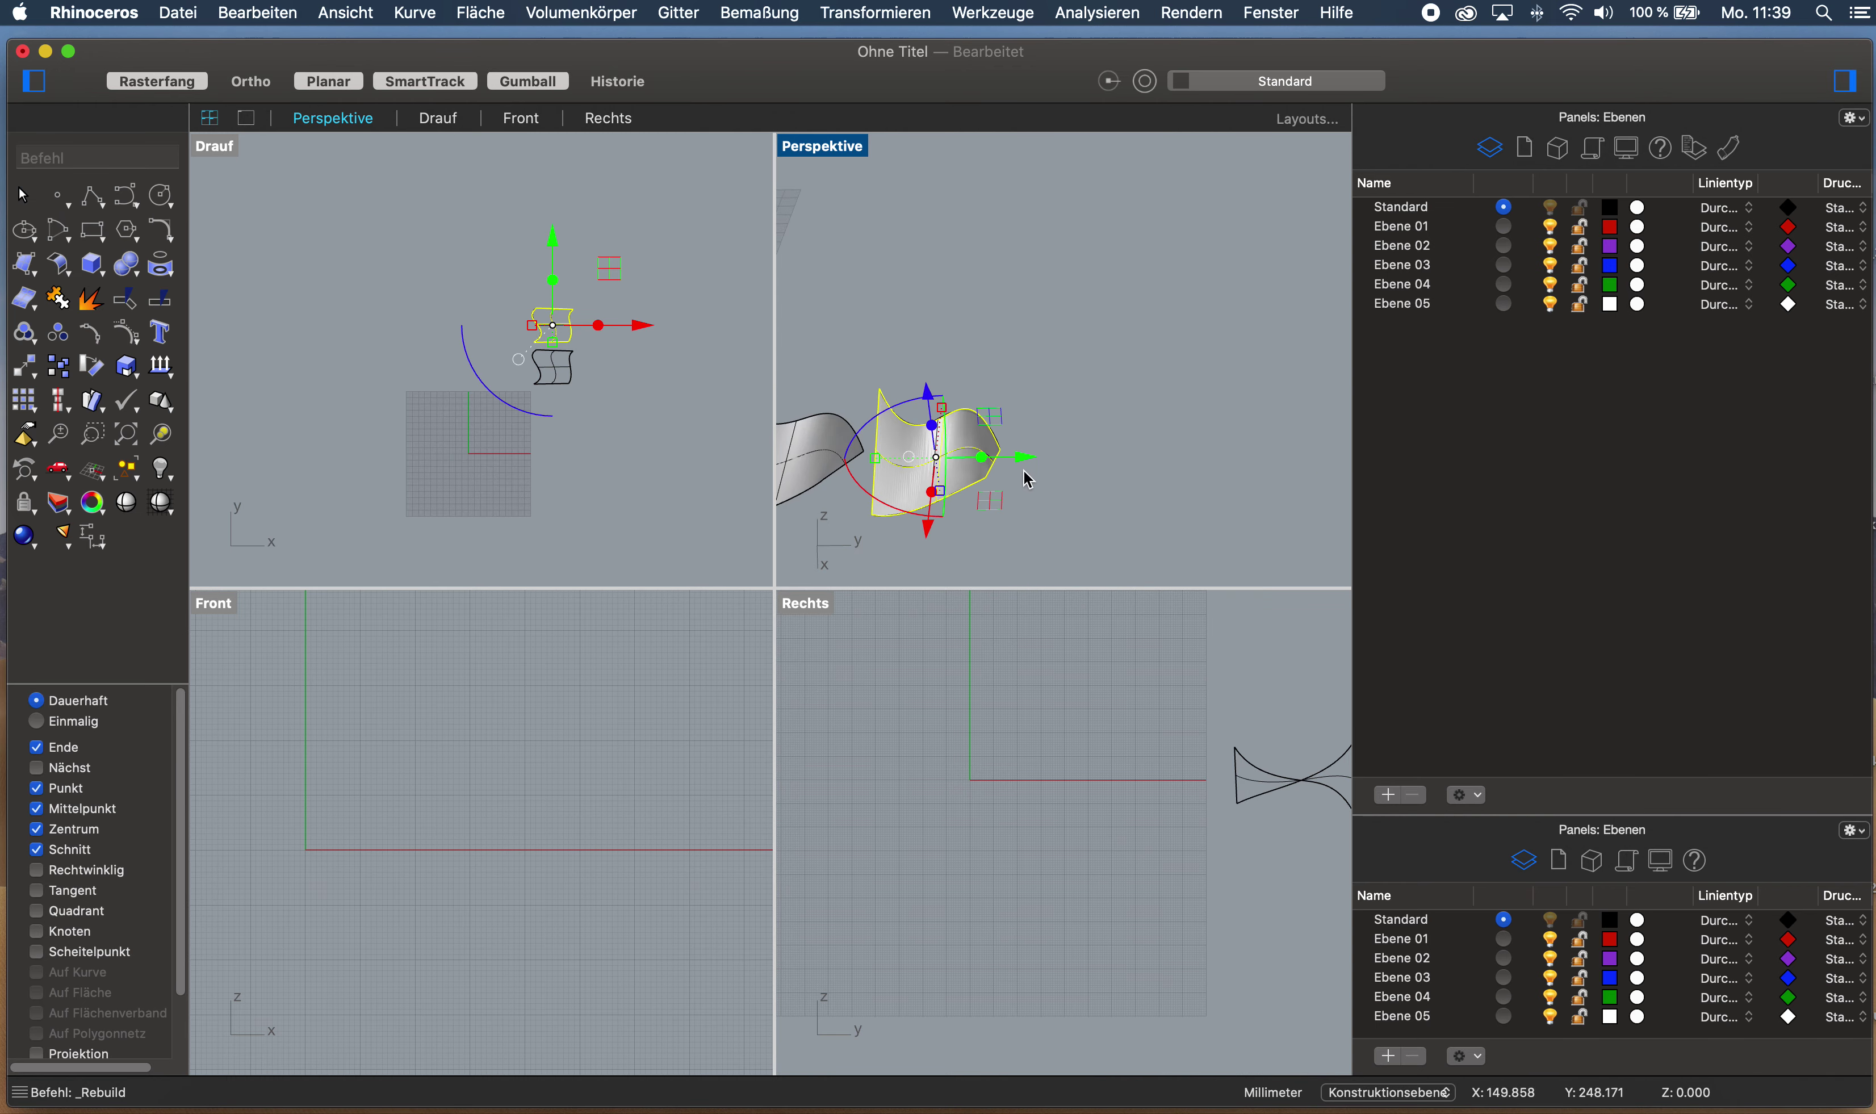
Move the selected surface further in the positive Y direction, away from the rebuilt version
alt+drag(1021, 463, 1224, 465)
click(1189, 367)
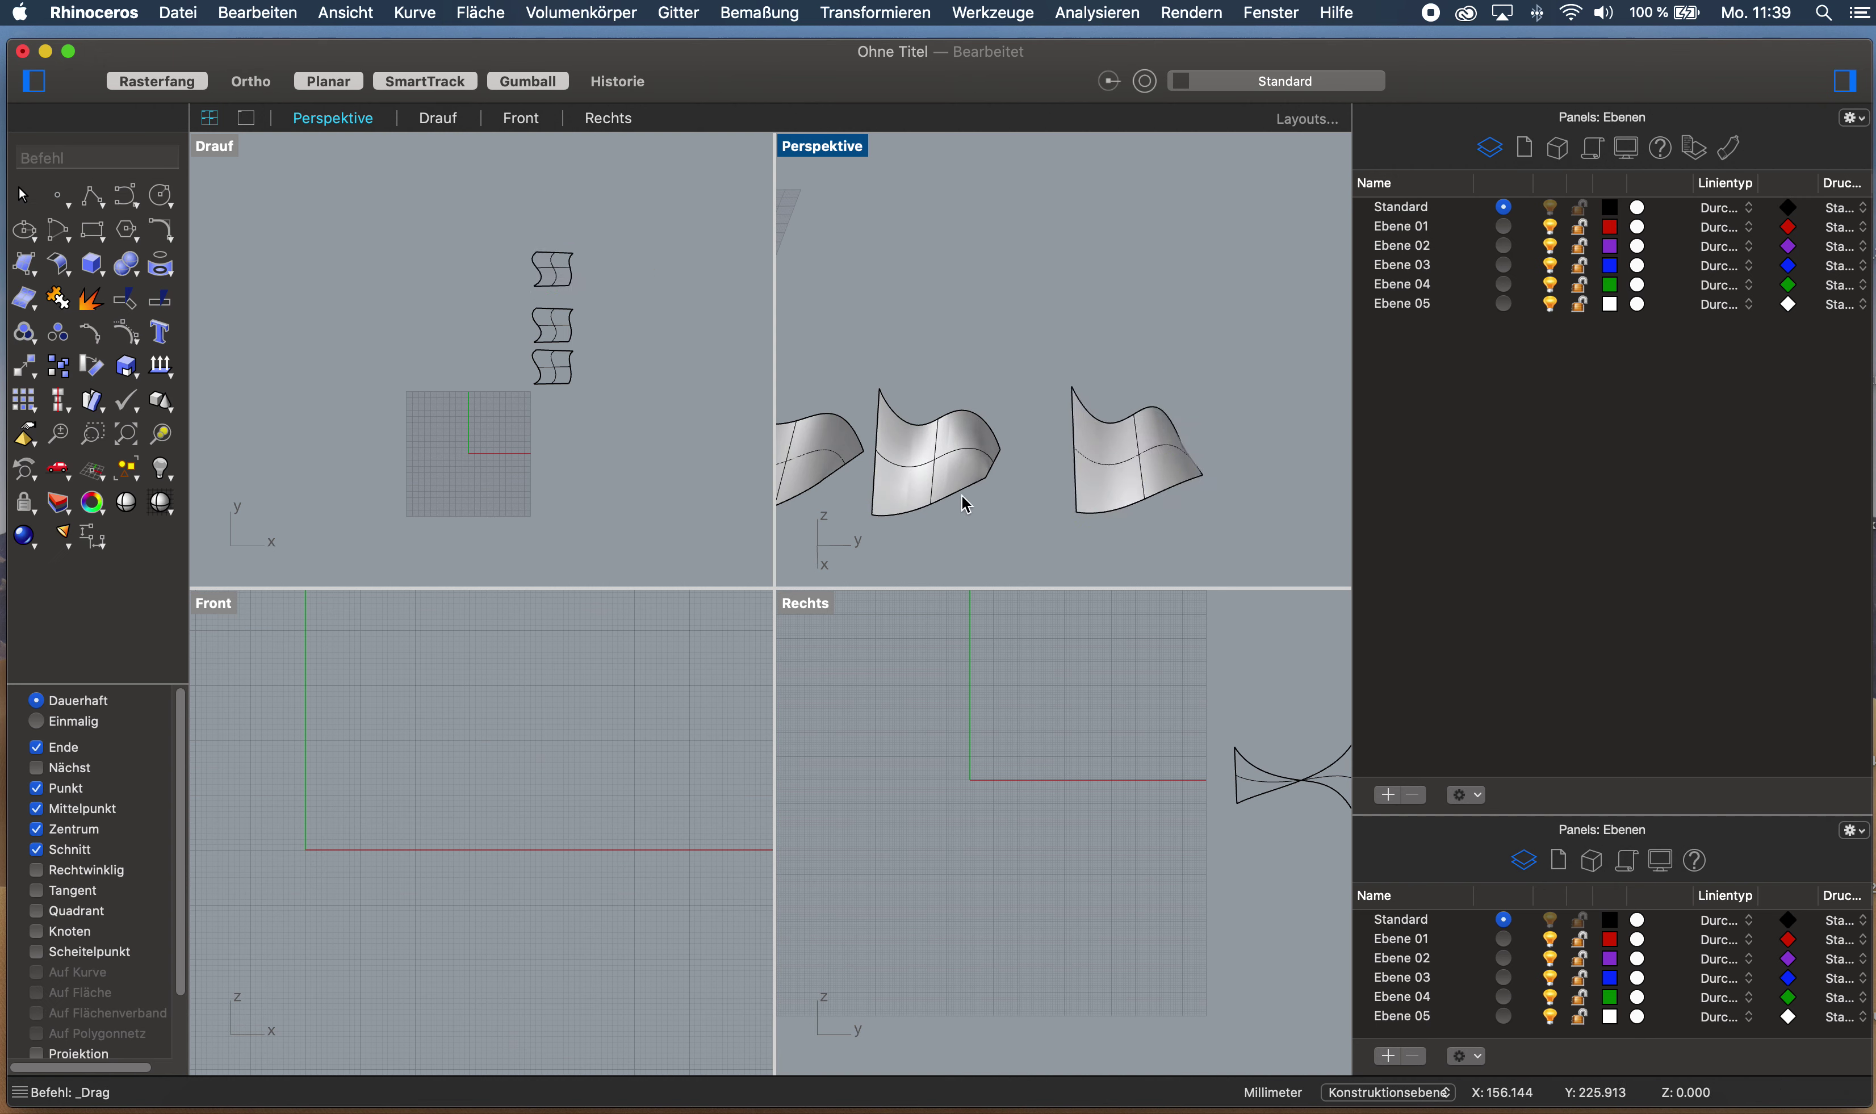
shift+right_drag(963, 498, 994, 487)
shift+drag(988, 481, 1005, 390)
key(super+z)
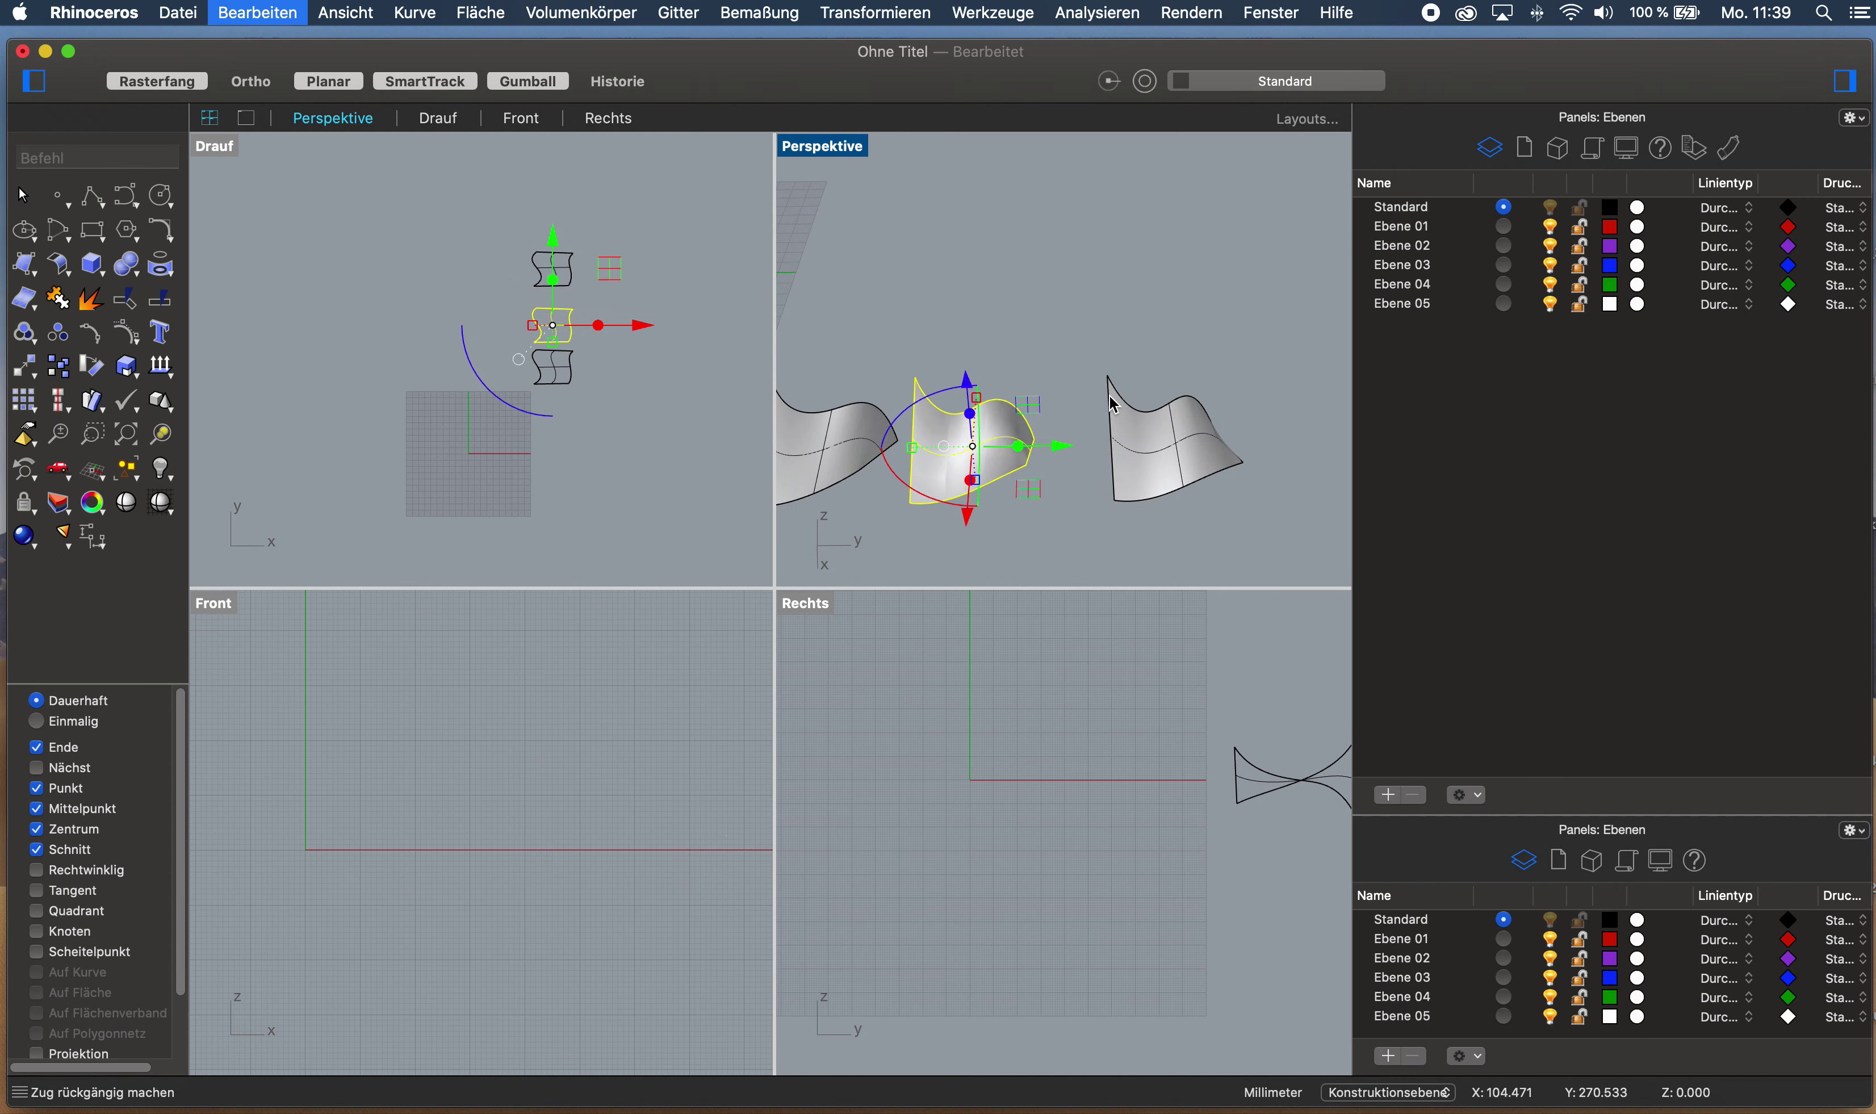
Select all three surfaces and turn on their control points with the PointsOn command
click(1224, 533)
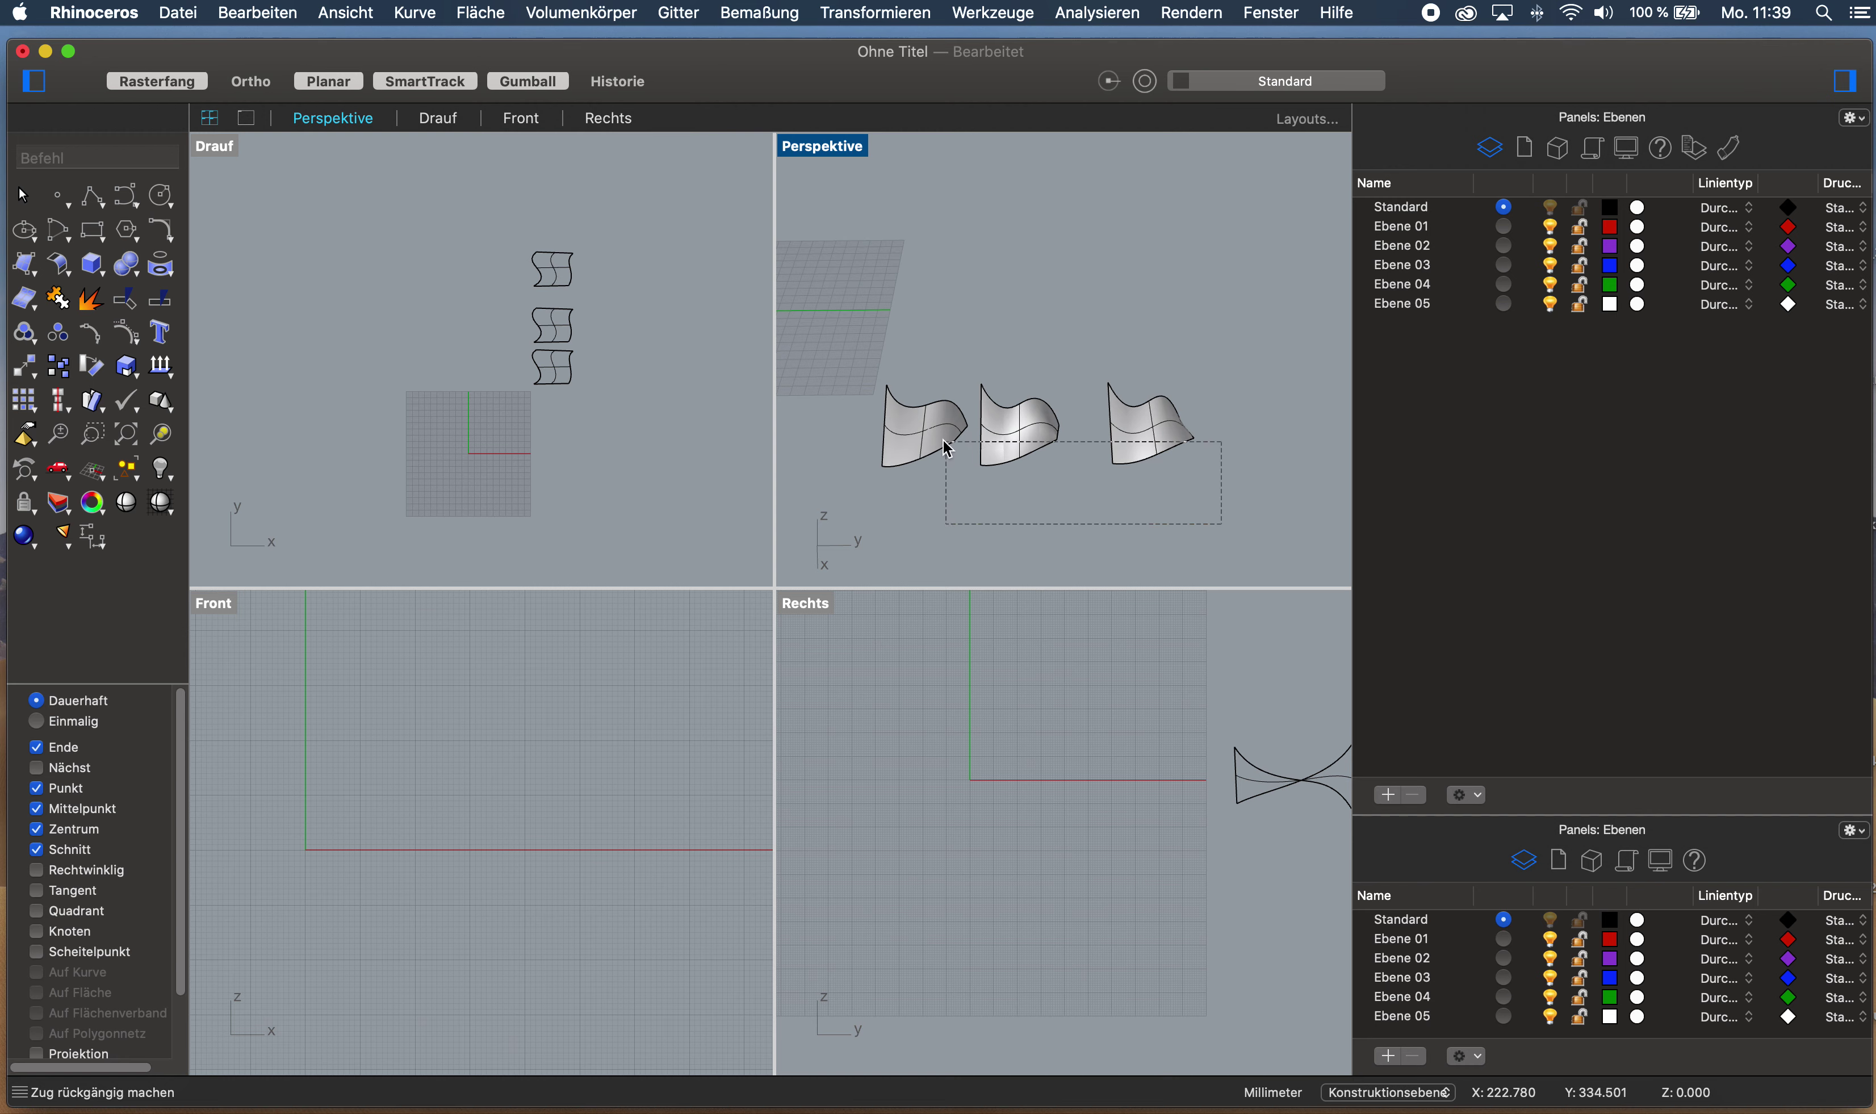
drag(947, 449, 945, 447)
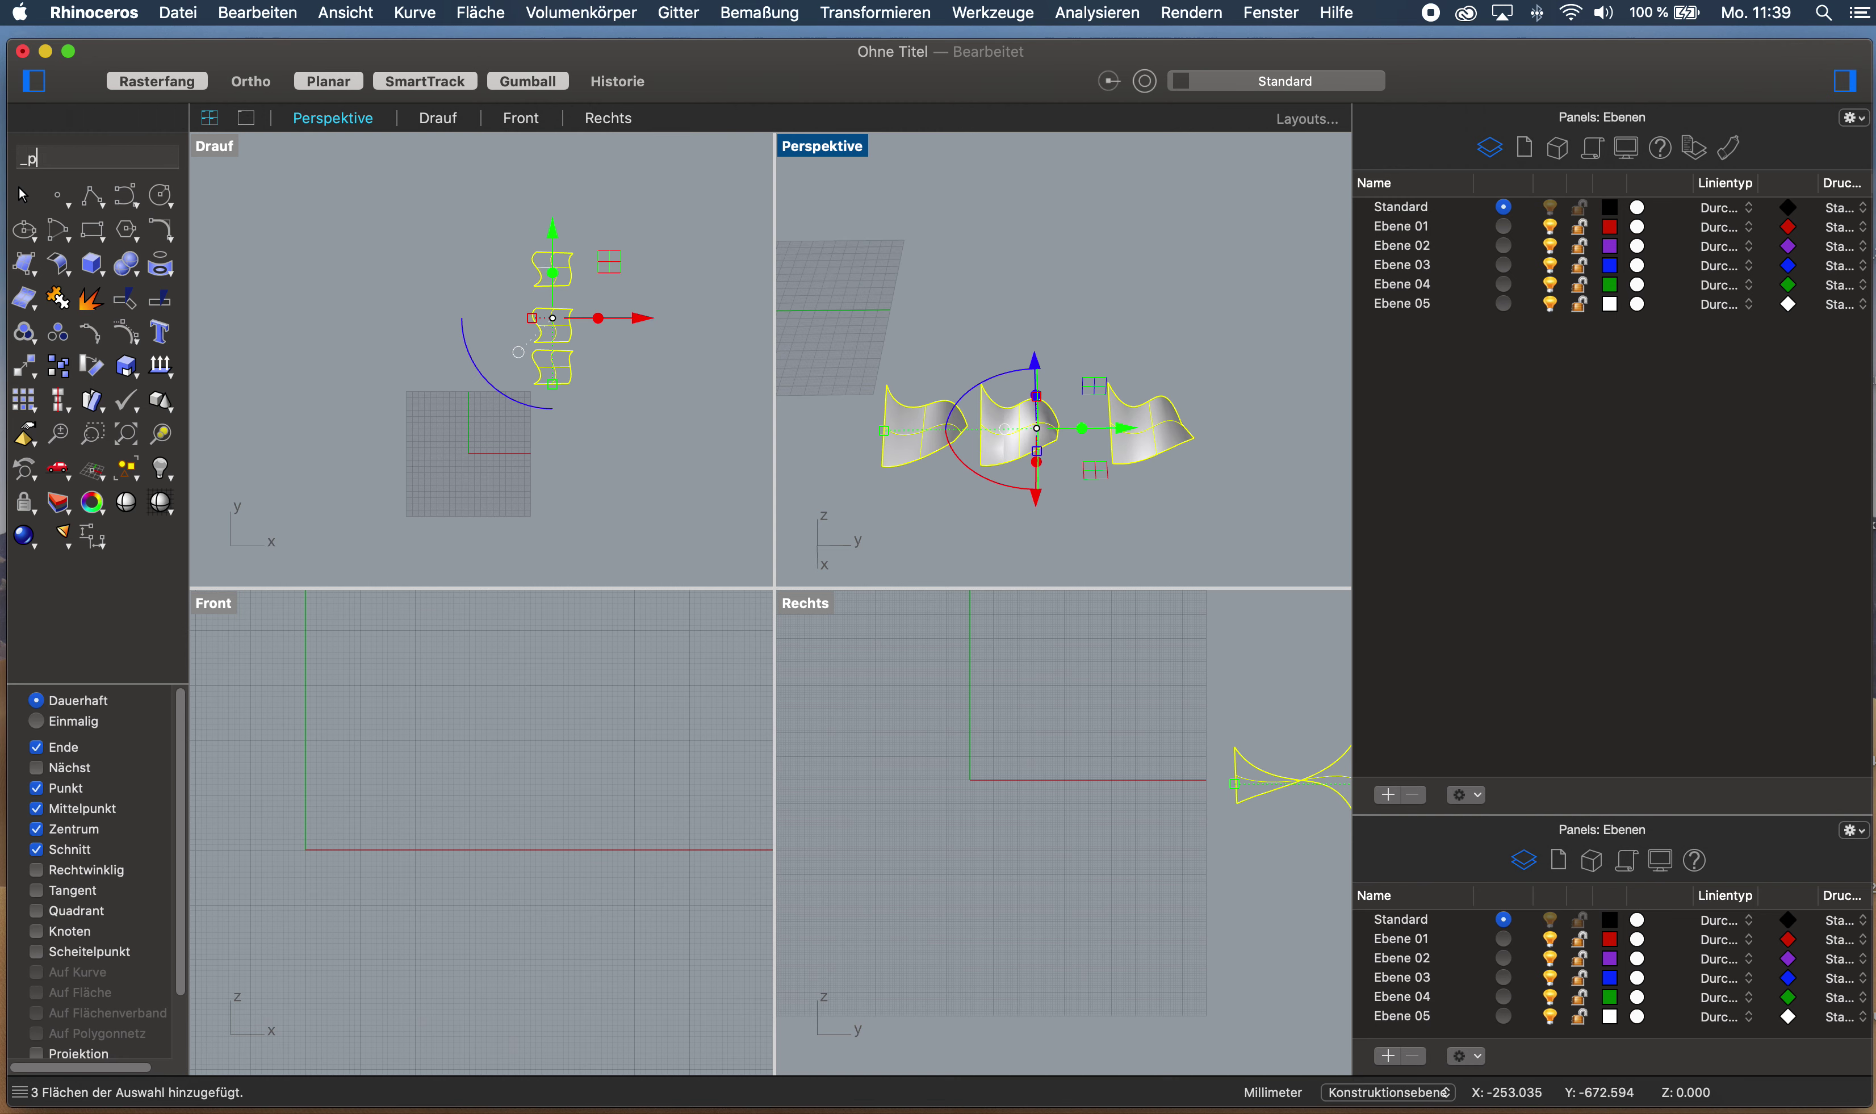
key(Return)
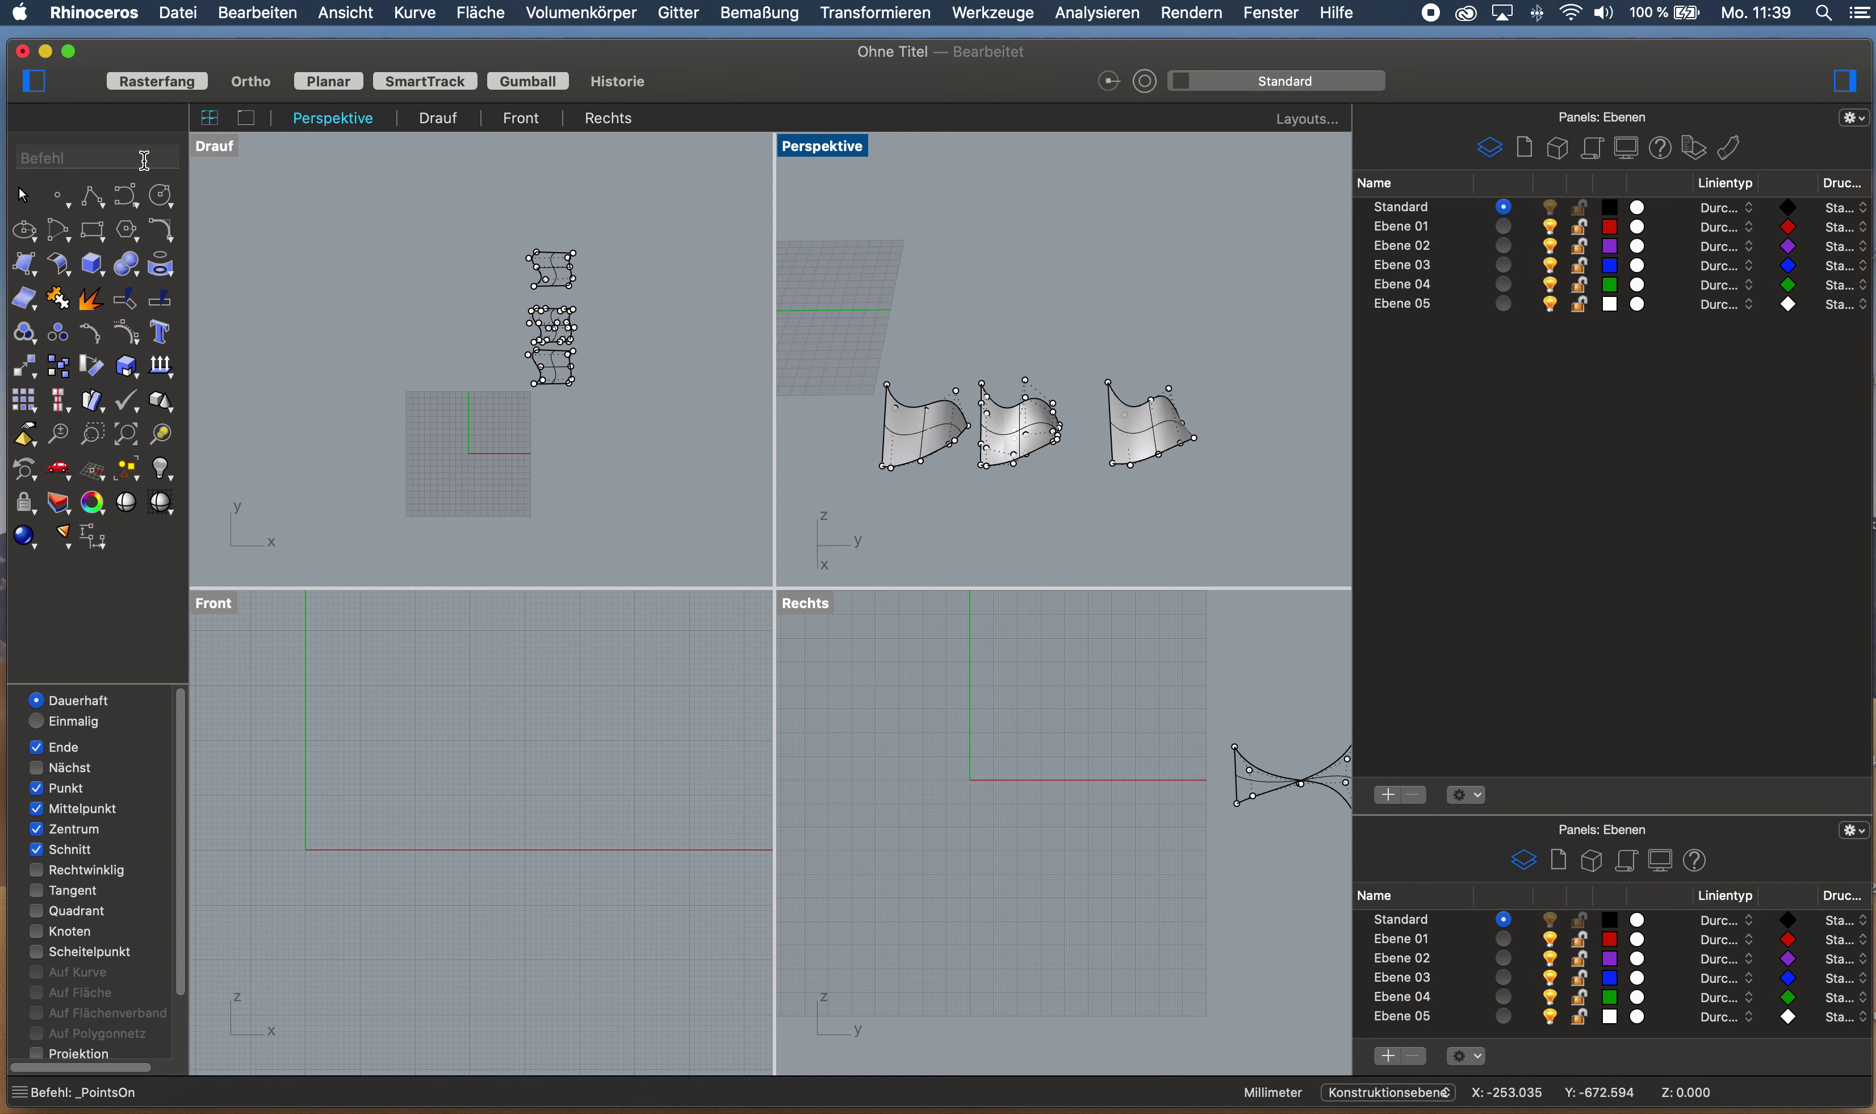
Raise the control point above the hump of the middle surface in the Z direction
scroll(1039, 473, up, 5)
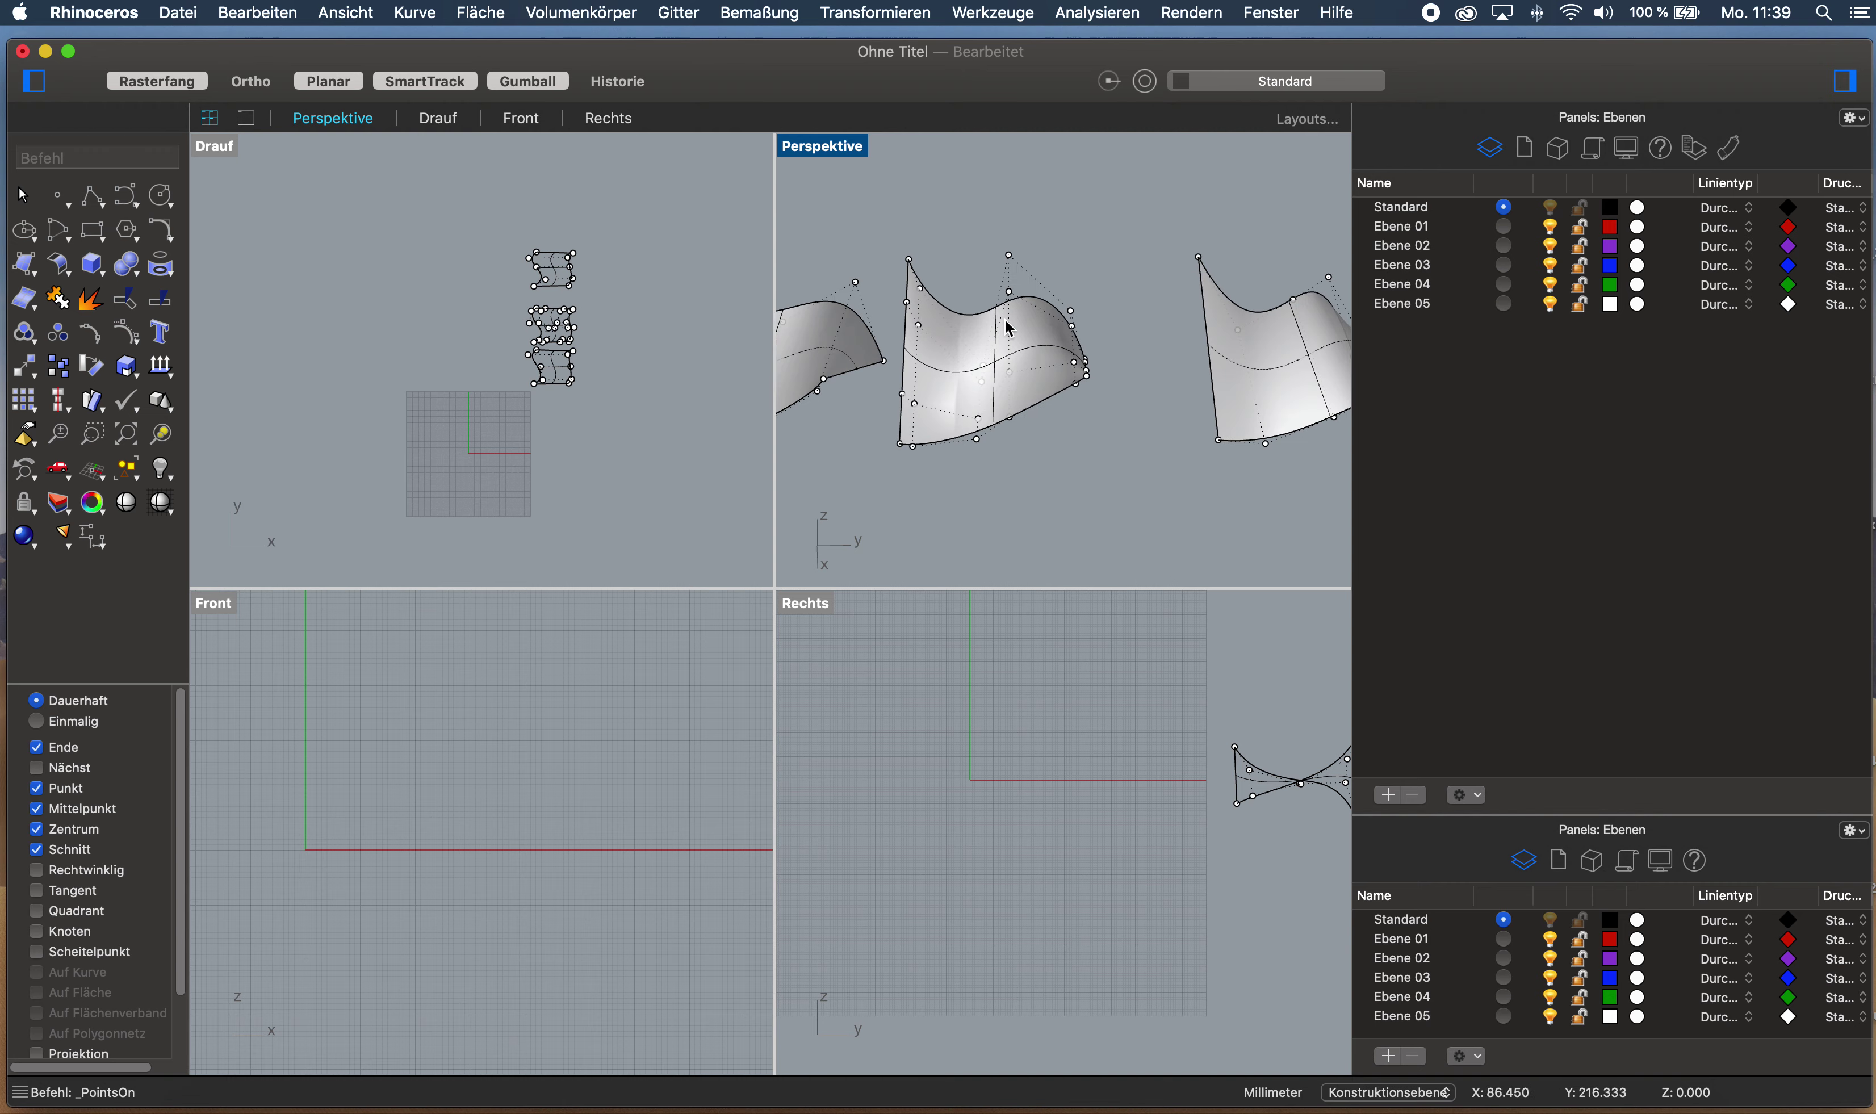
right_drag(981, 392, 1108, 384)
right_drag(982, 372, 916, 484)
right_drag(1029, 430, 980, 424)
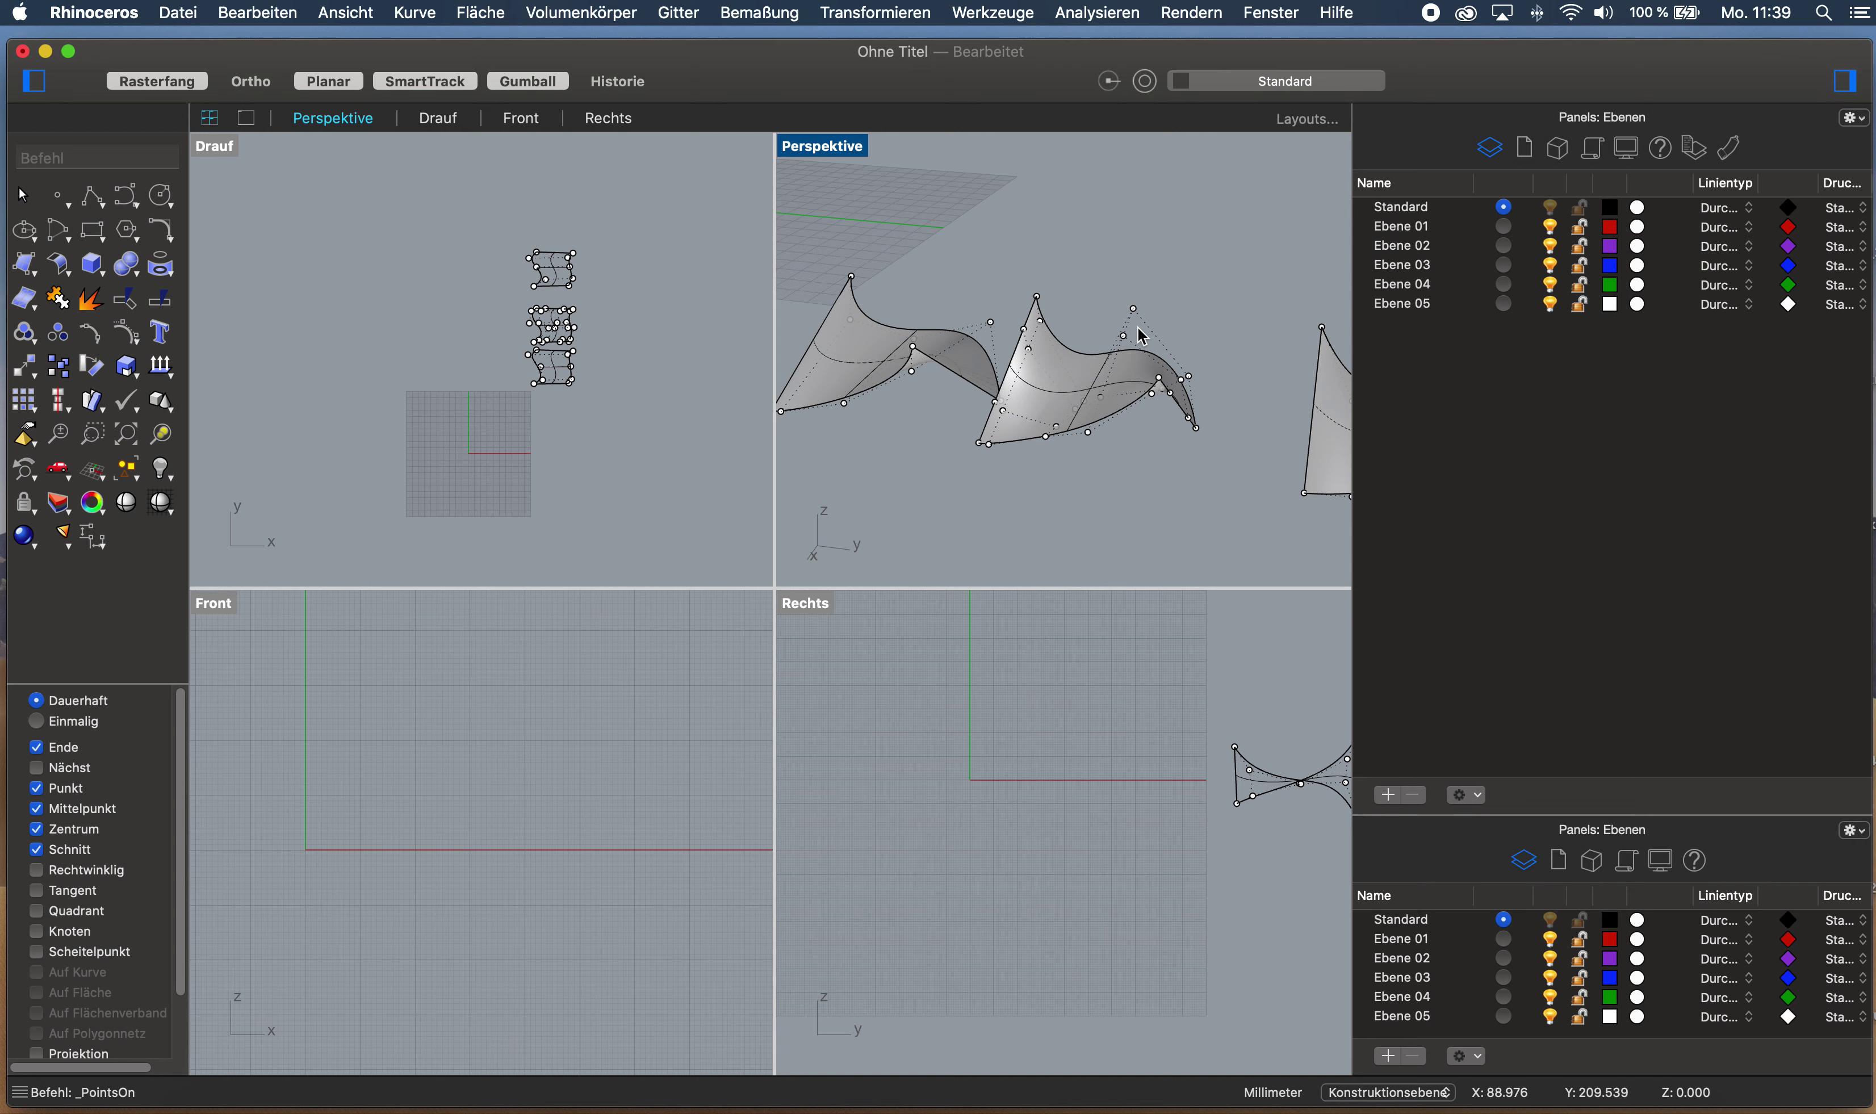
click(1132, 311)
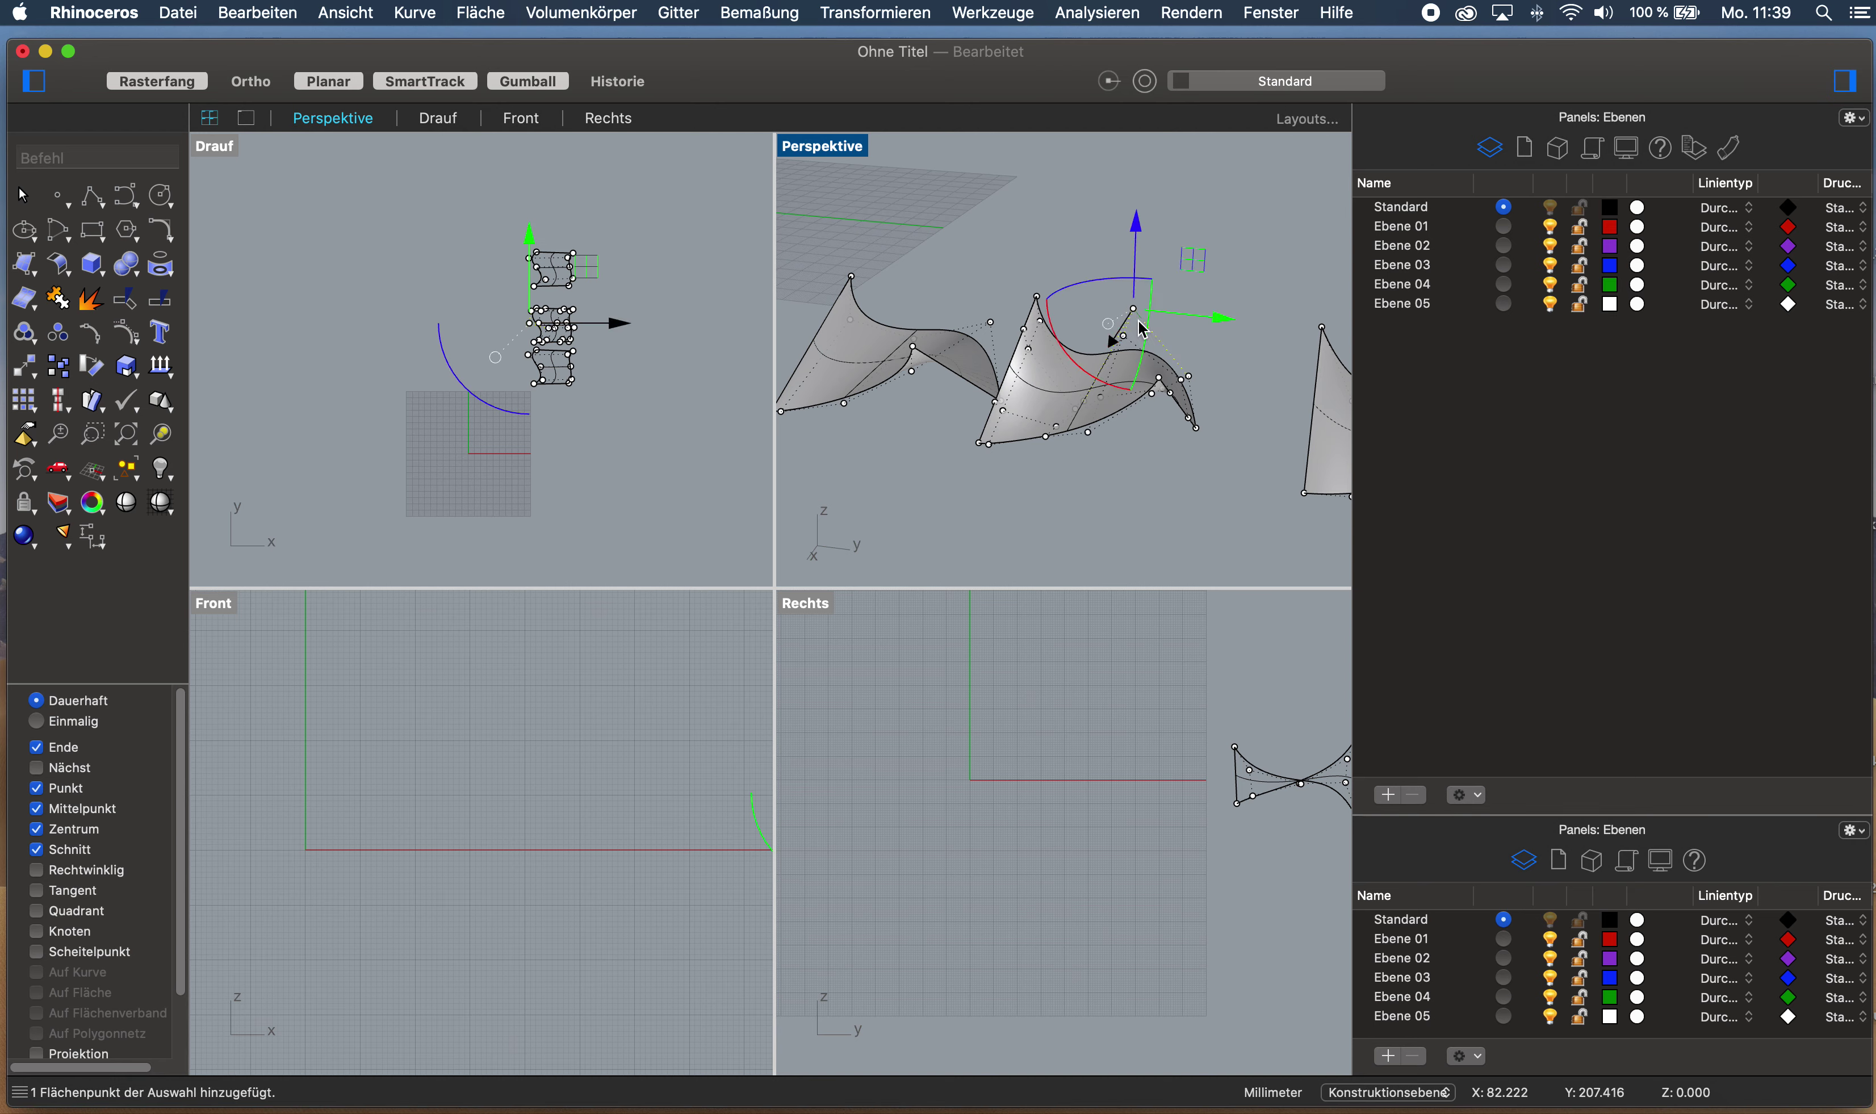
right_drag(1132, 312, 1074, 324)
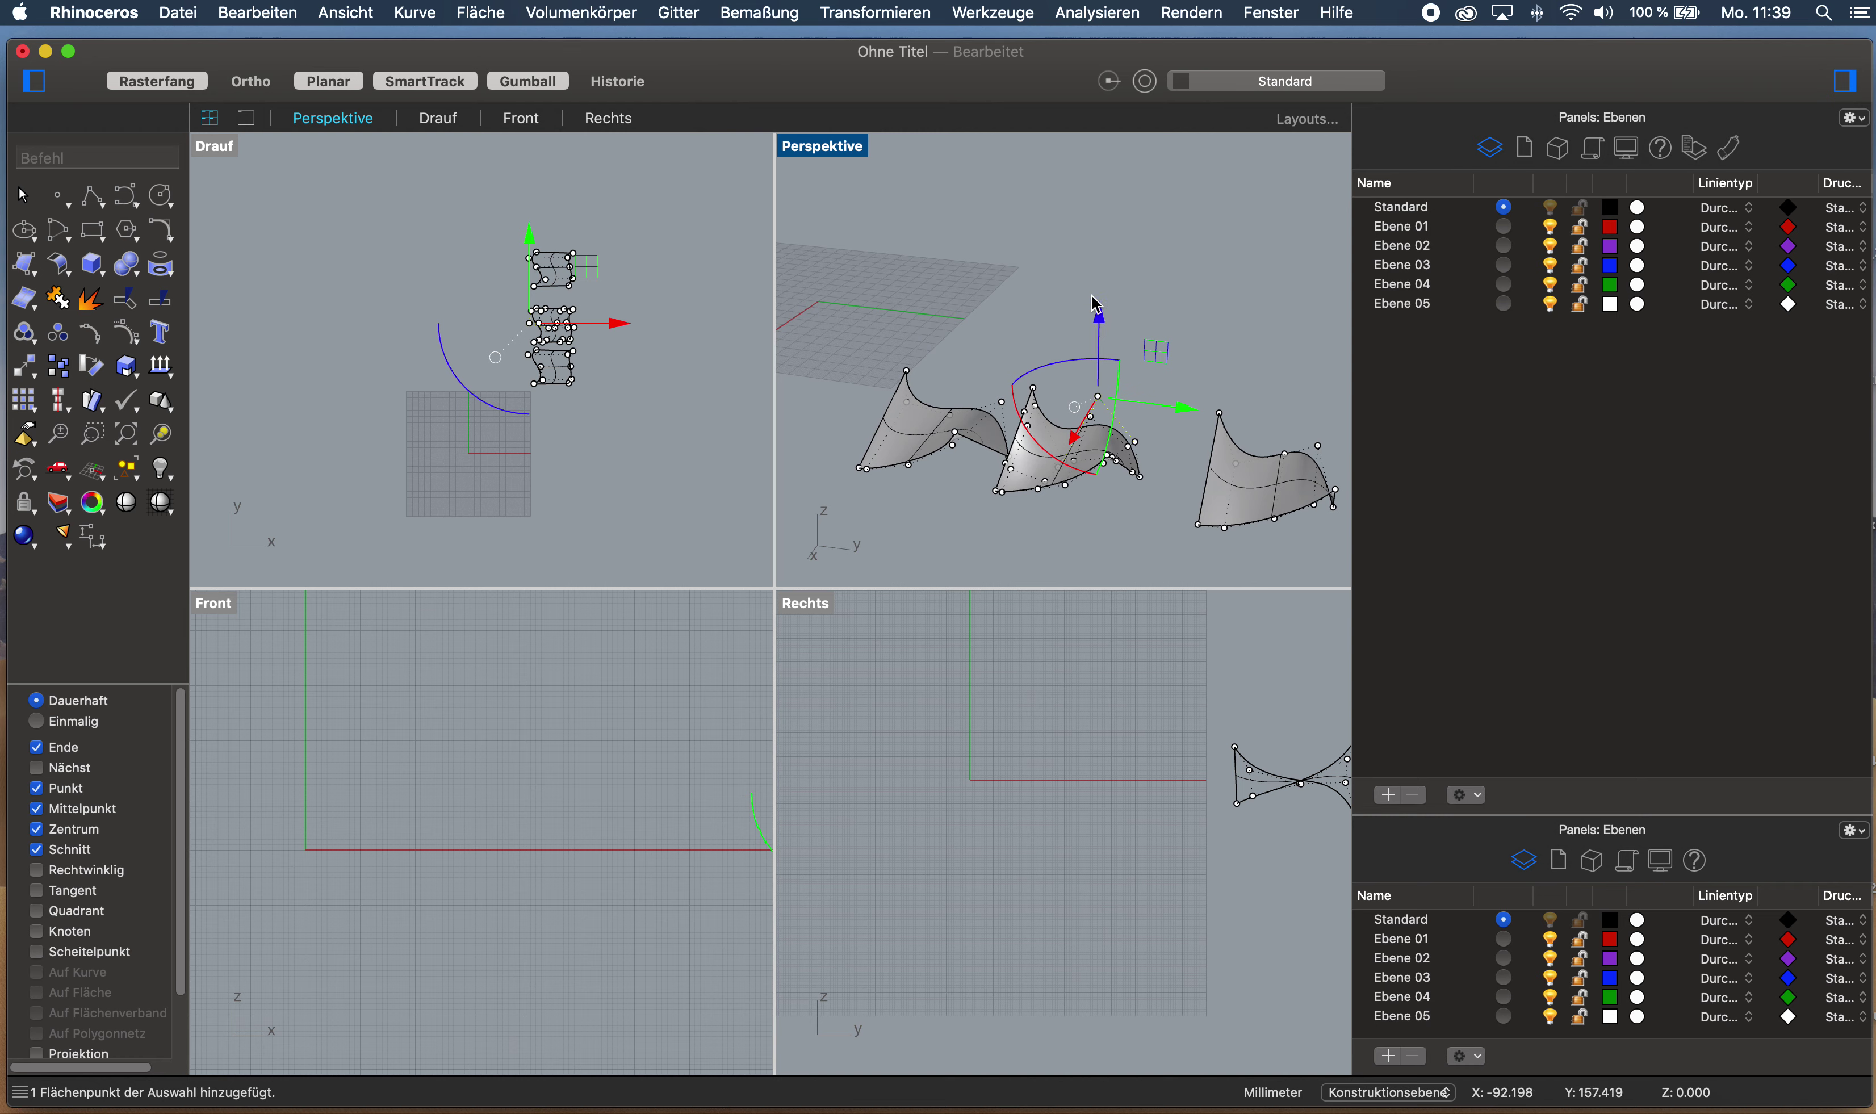
drag(1098, 318, 1098, 277)
click(1112, 521)
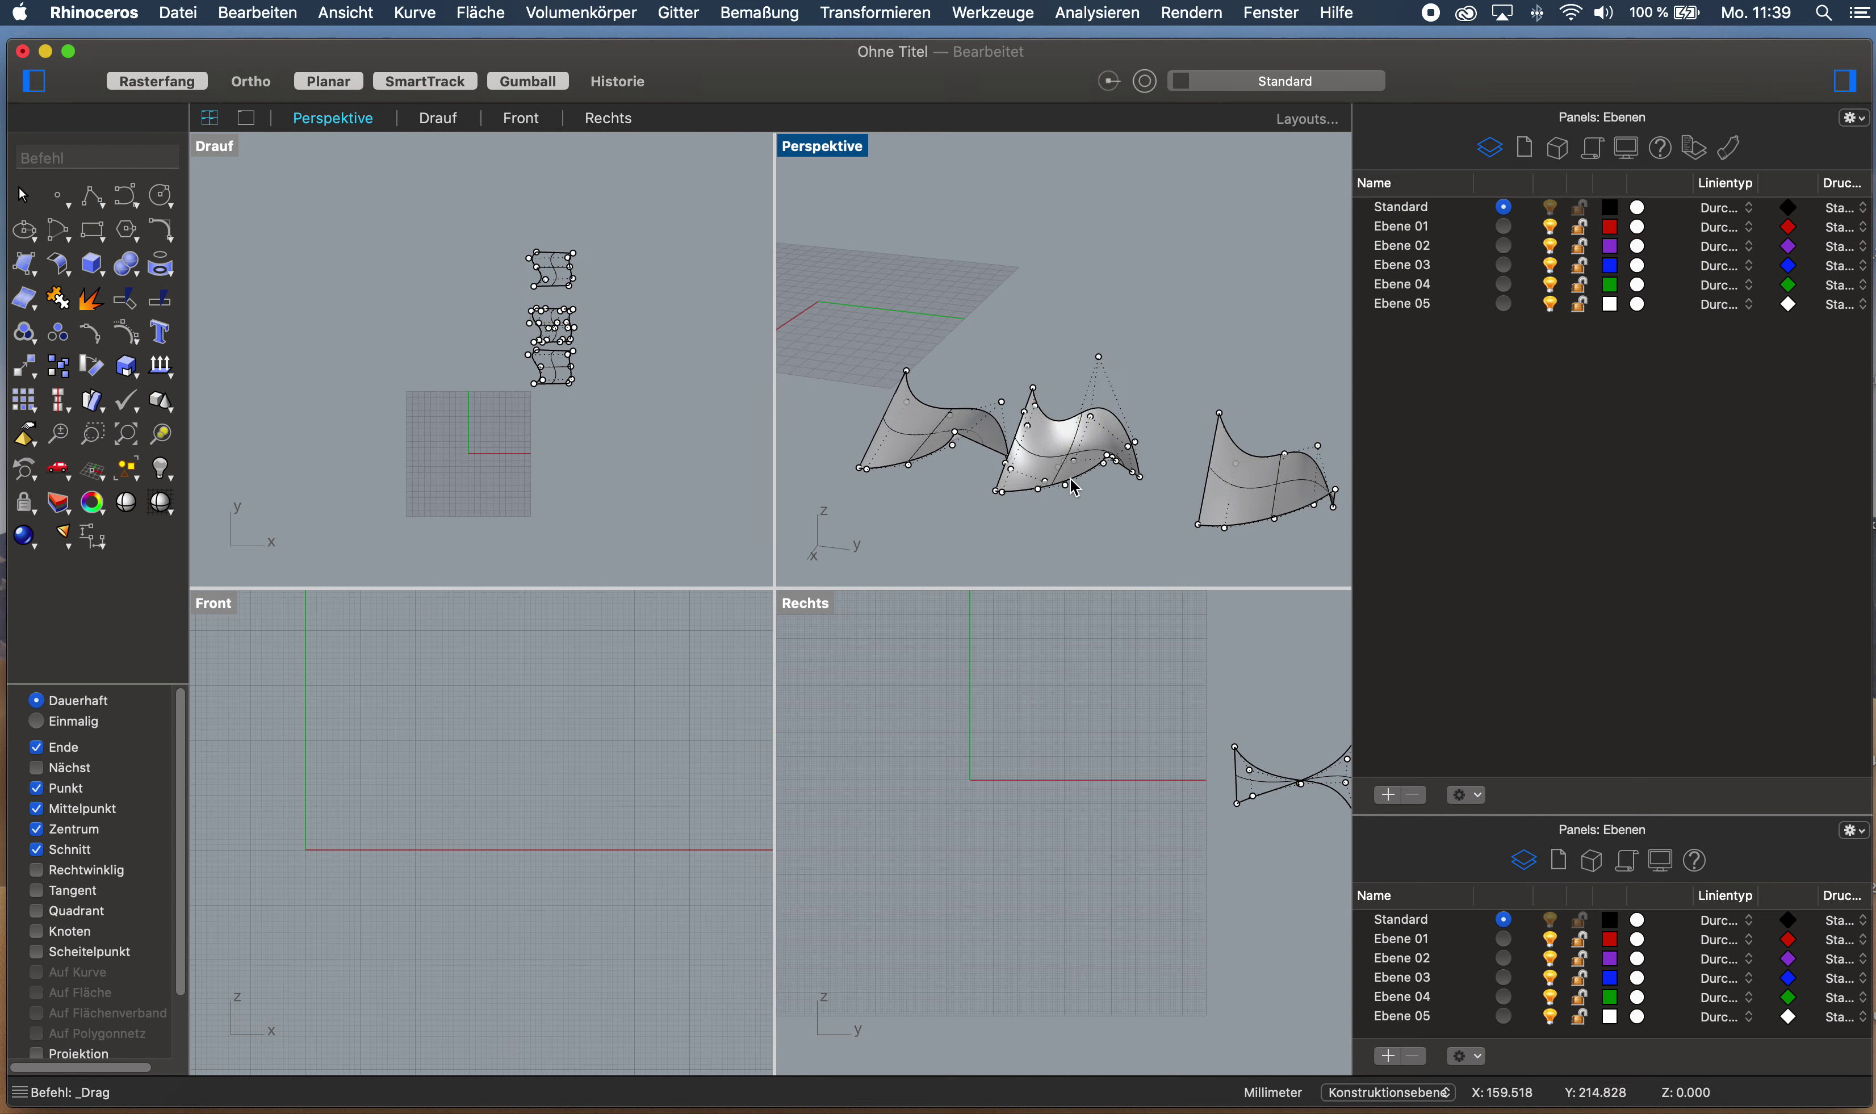
Lower a control point near the front edge of the middle surface in the Z direction
click(1074, 476)
click(1140, 497)
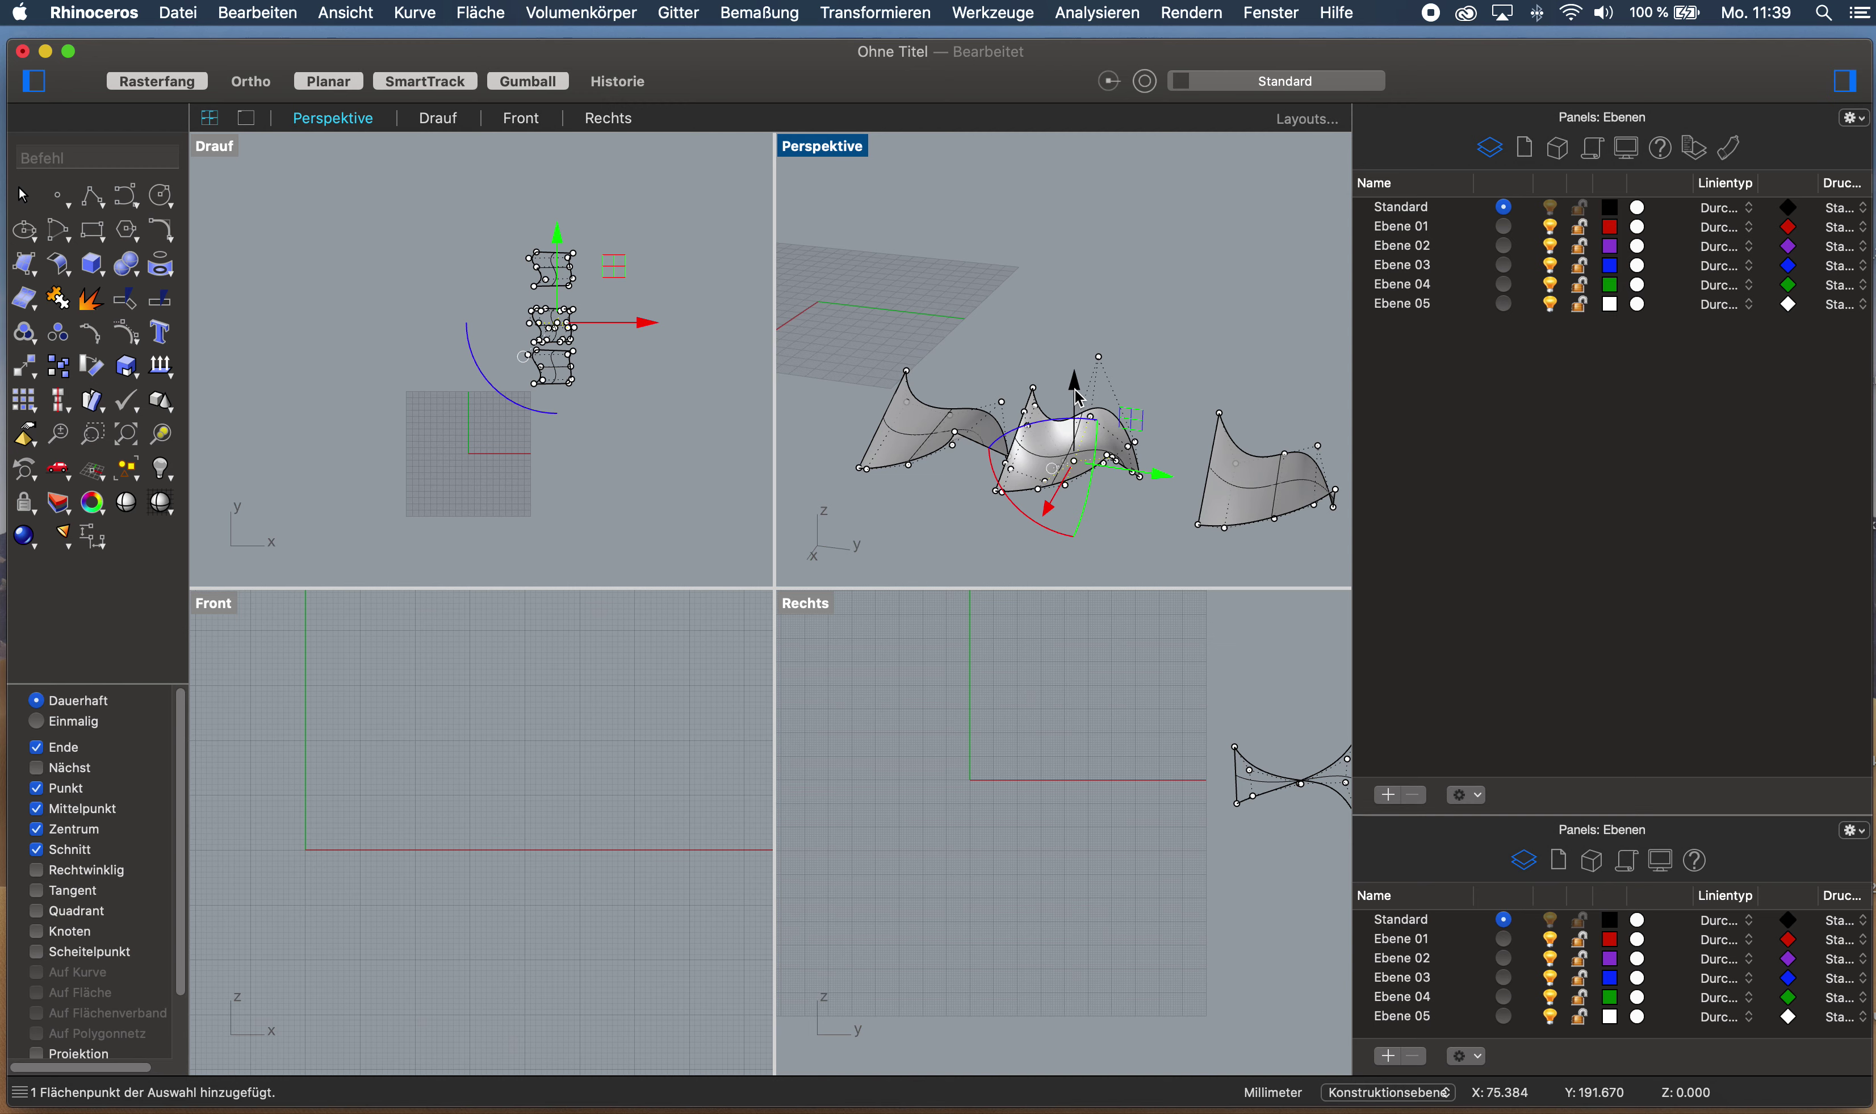
drag(1074, 382, 1075, 408)
click(1184, 318)
Pull one of the middle surface's control points freely above the surface, and raise it further in Z
right_drag(1026, 476, 1184, 454)
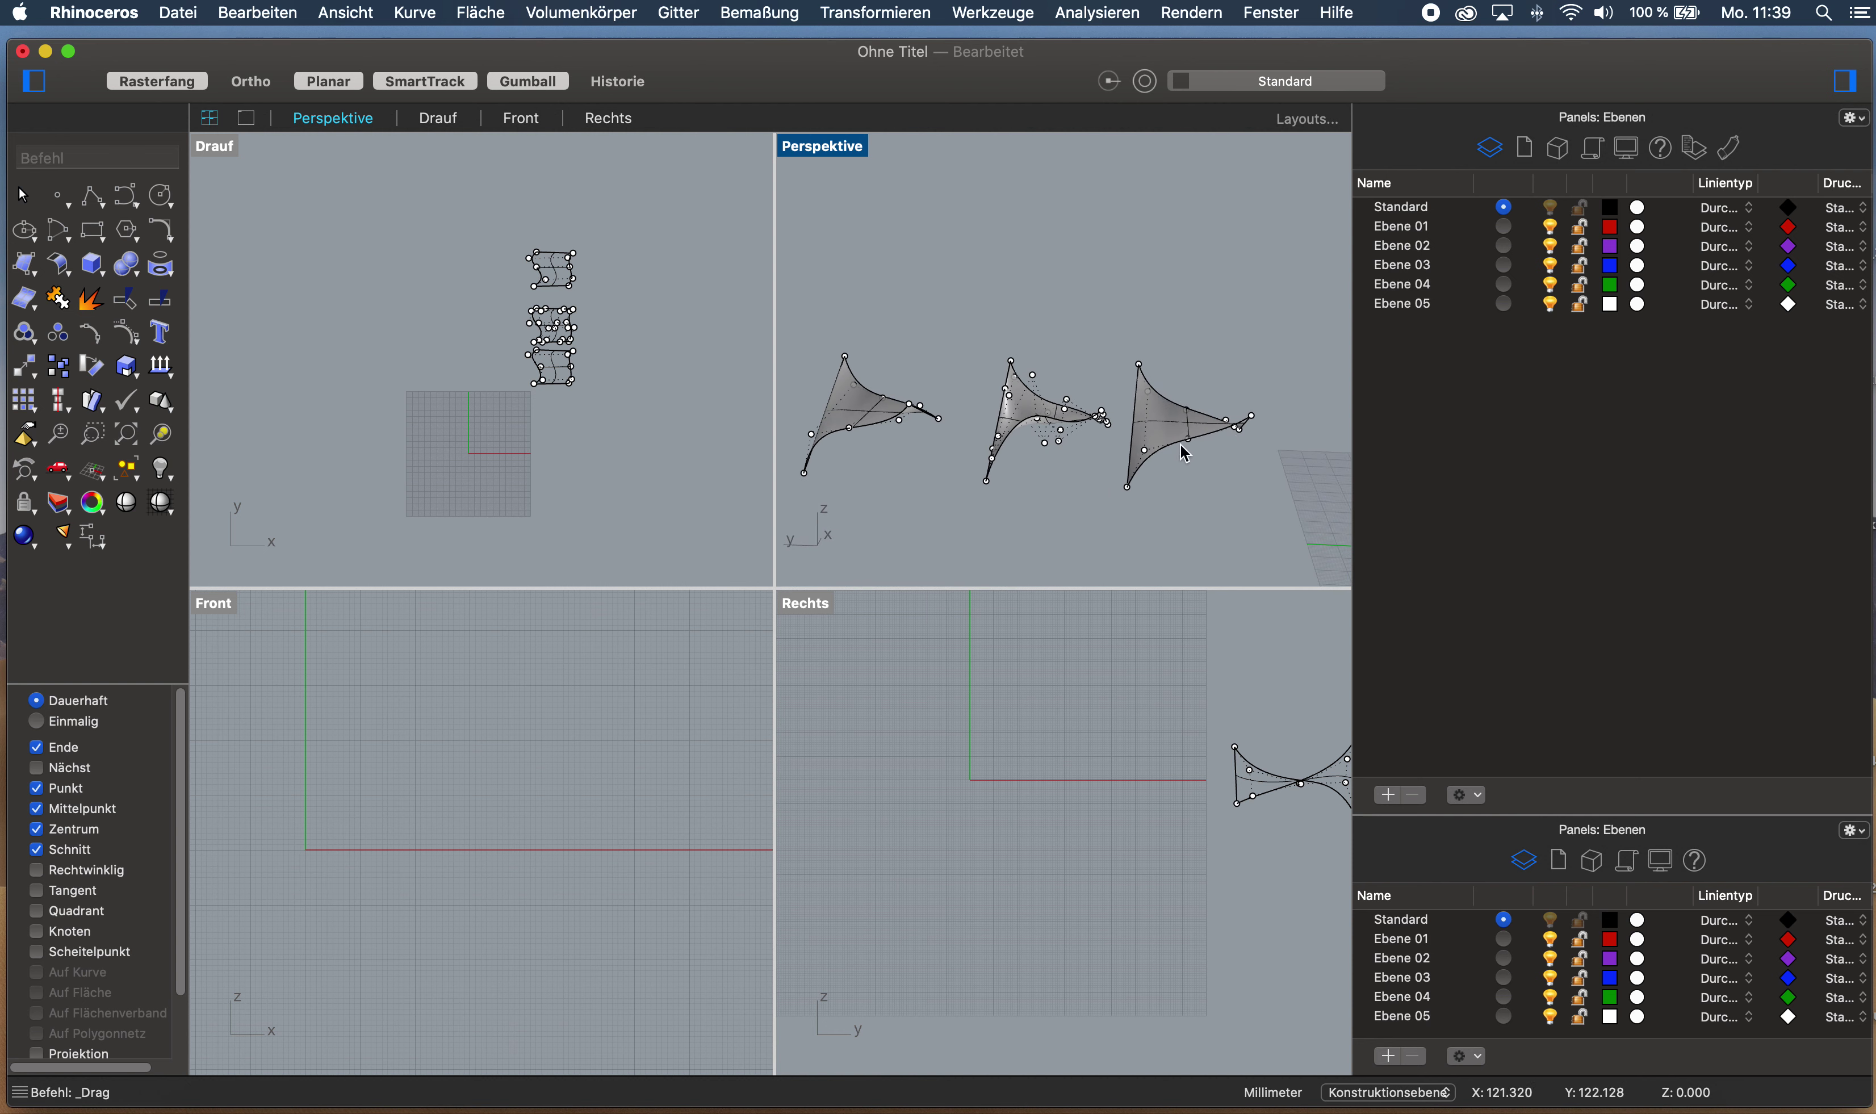
right_drag(1032, 495, 1072, 517)
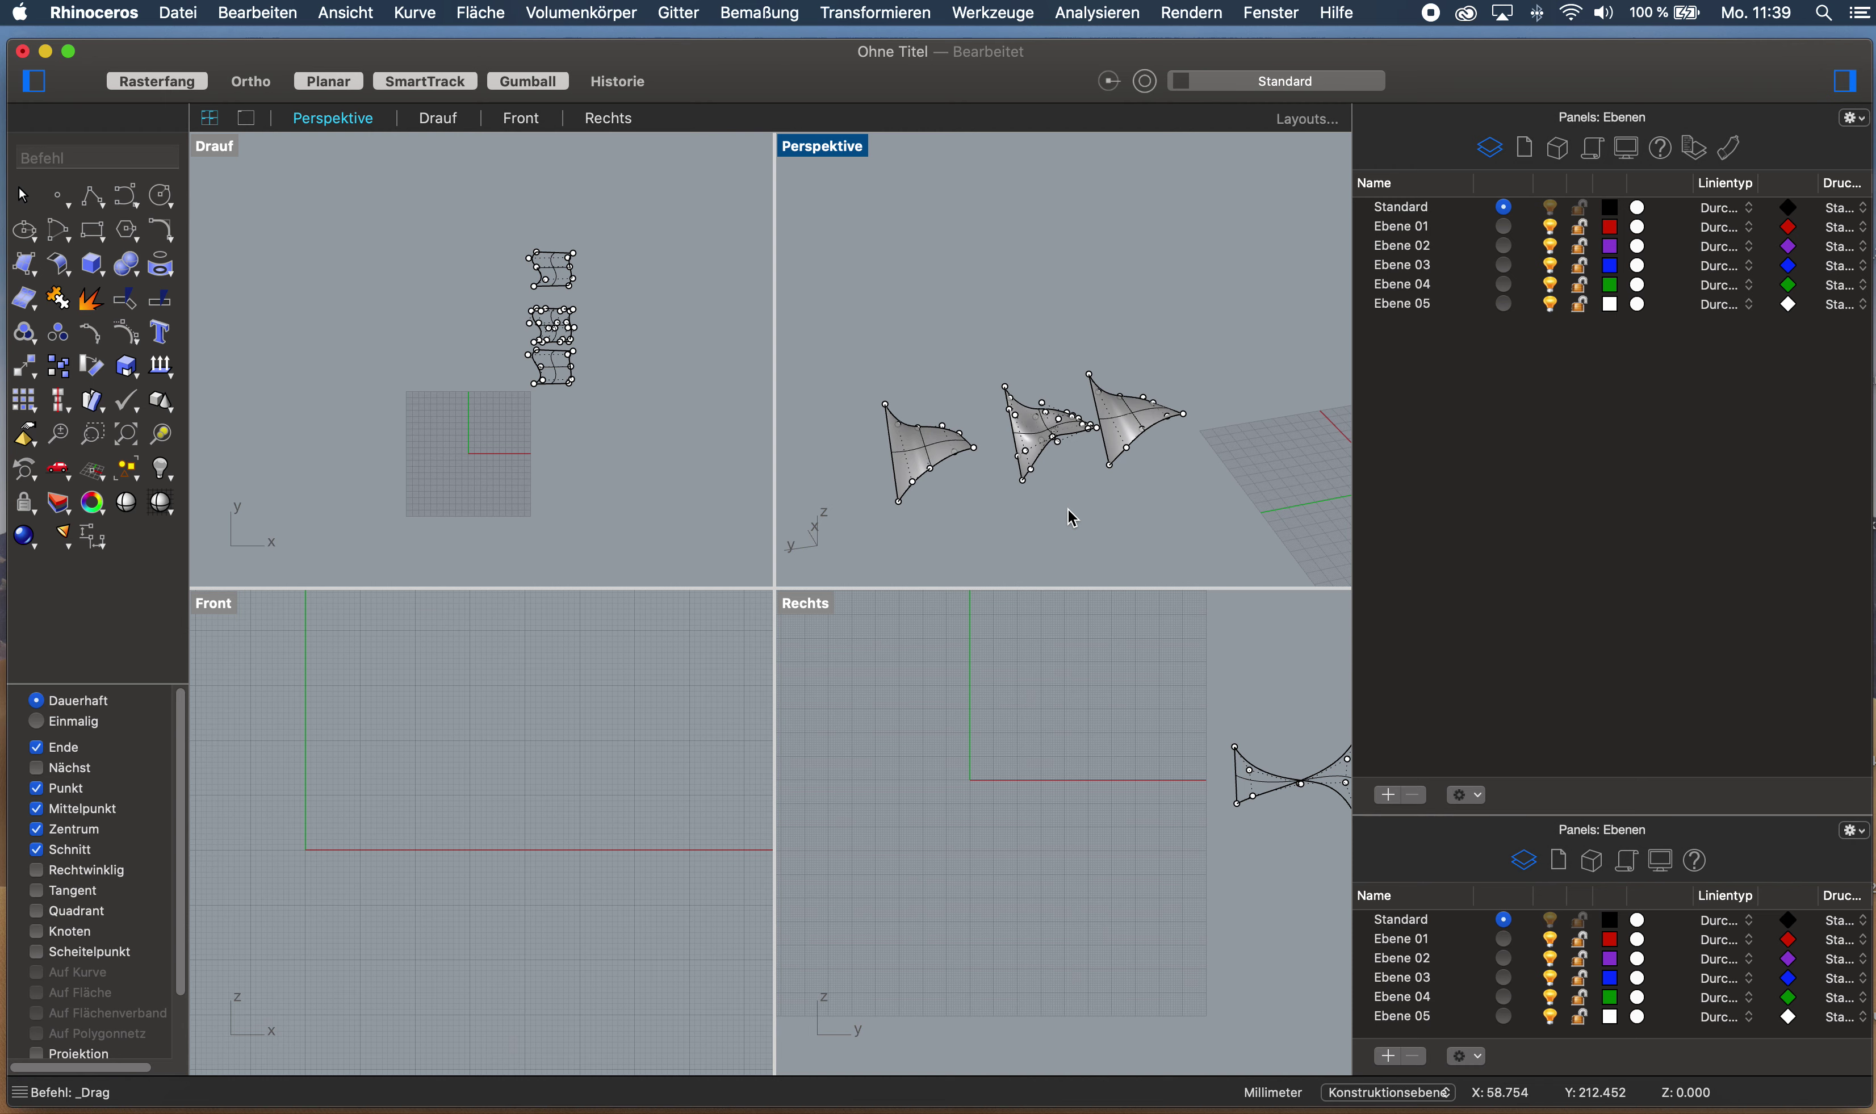
scroll(1050, 464, up, 5)
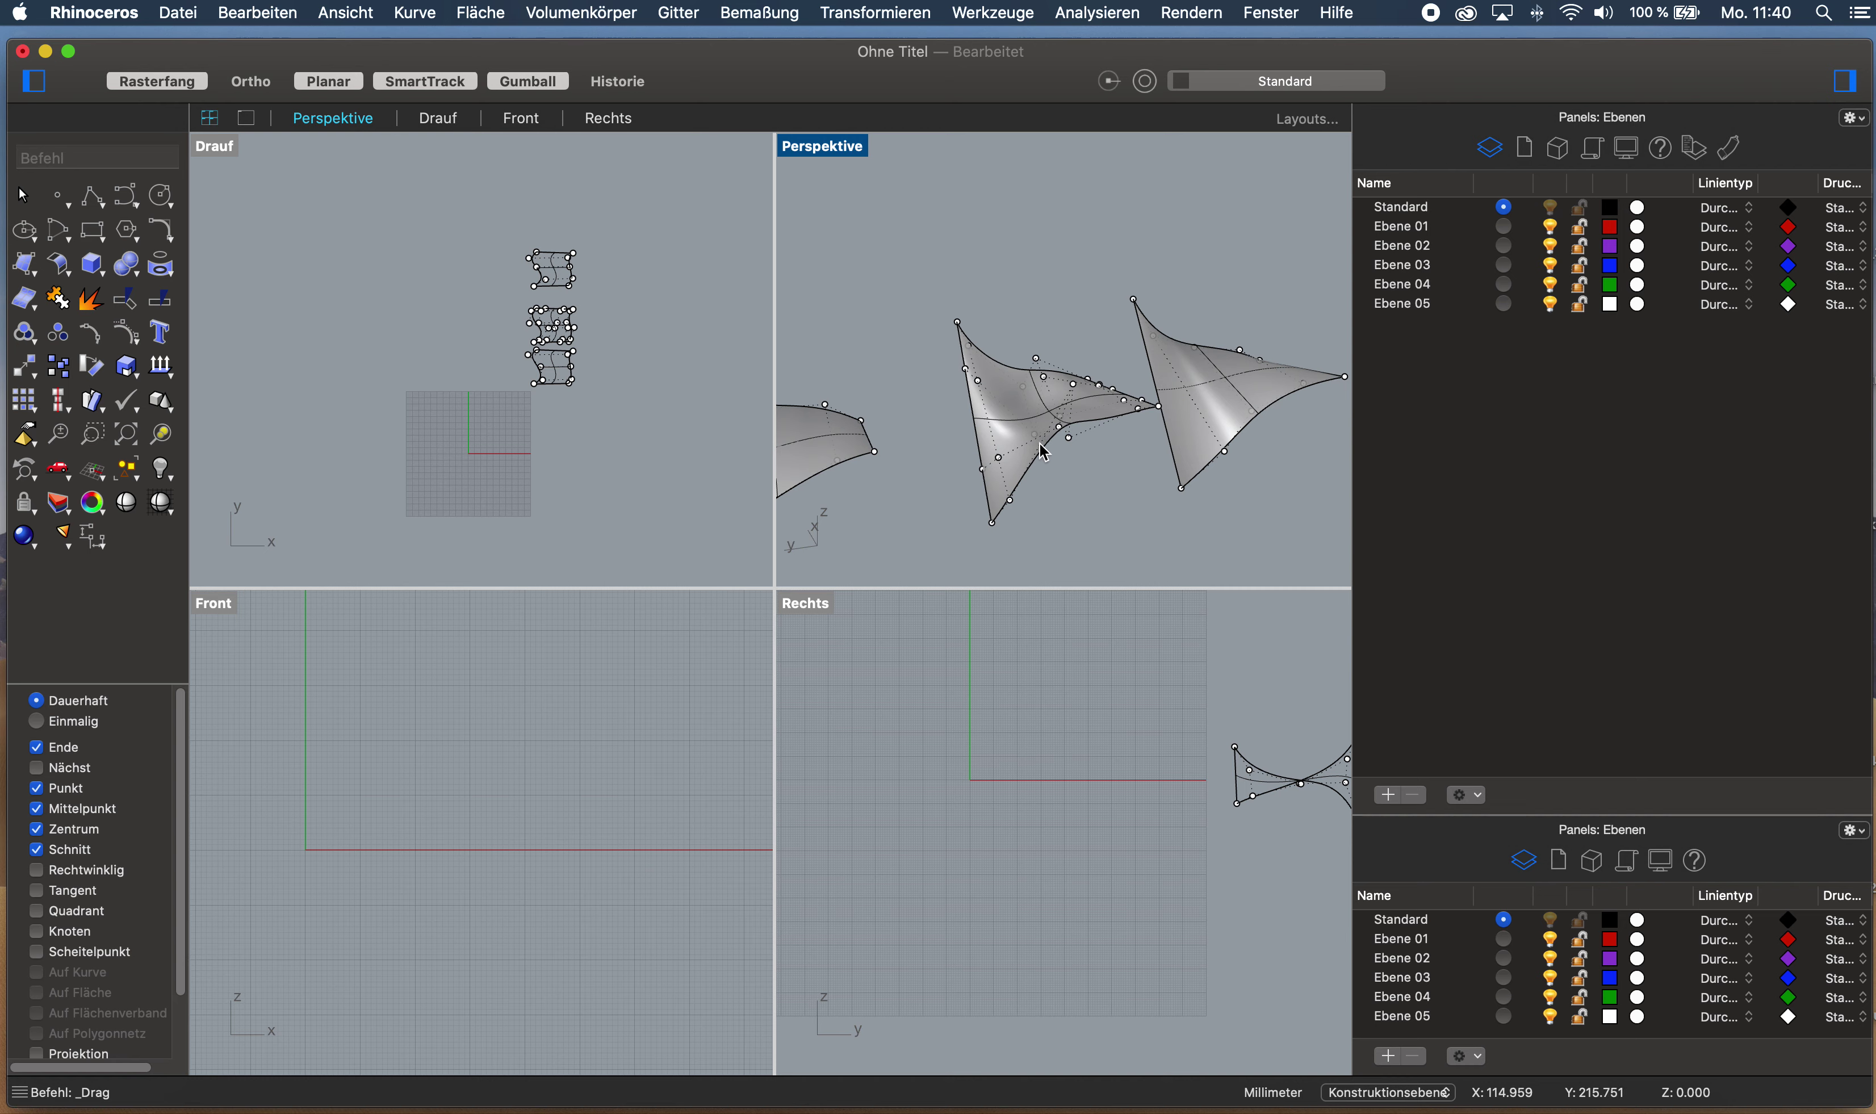
drag(1074, 394, 1071, 284)
right_drag(979, 378, 927, 463)
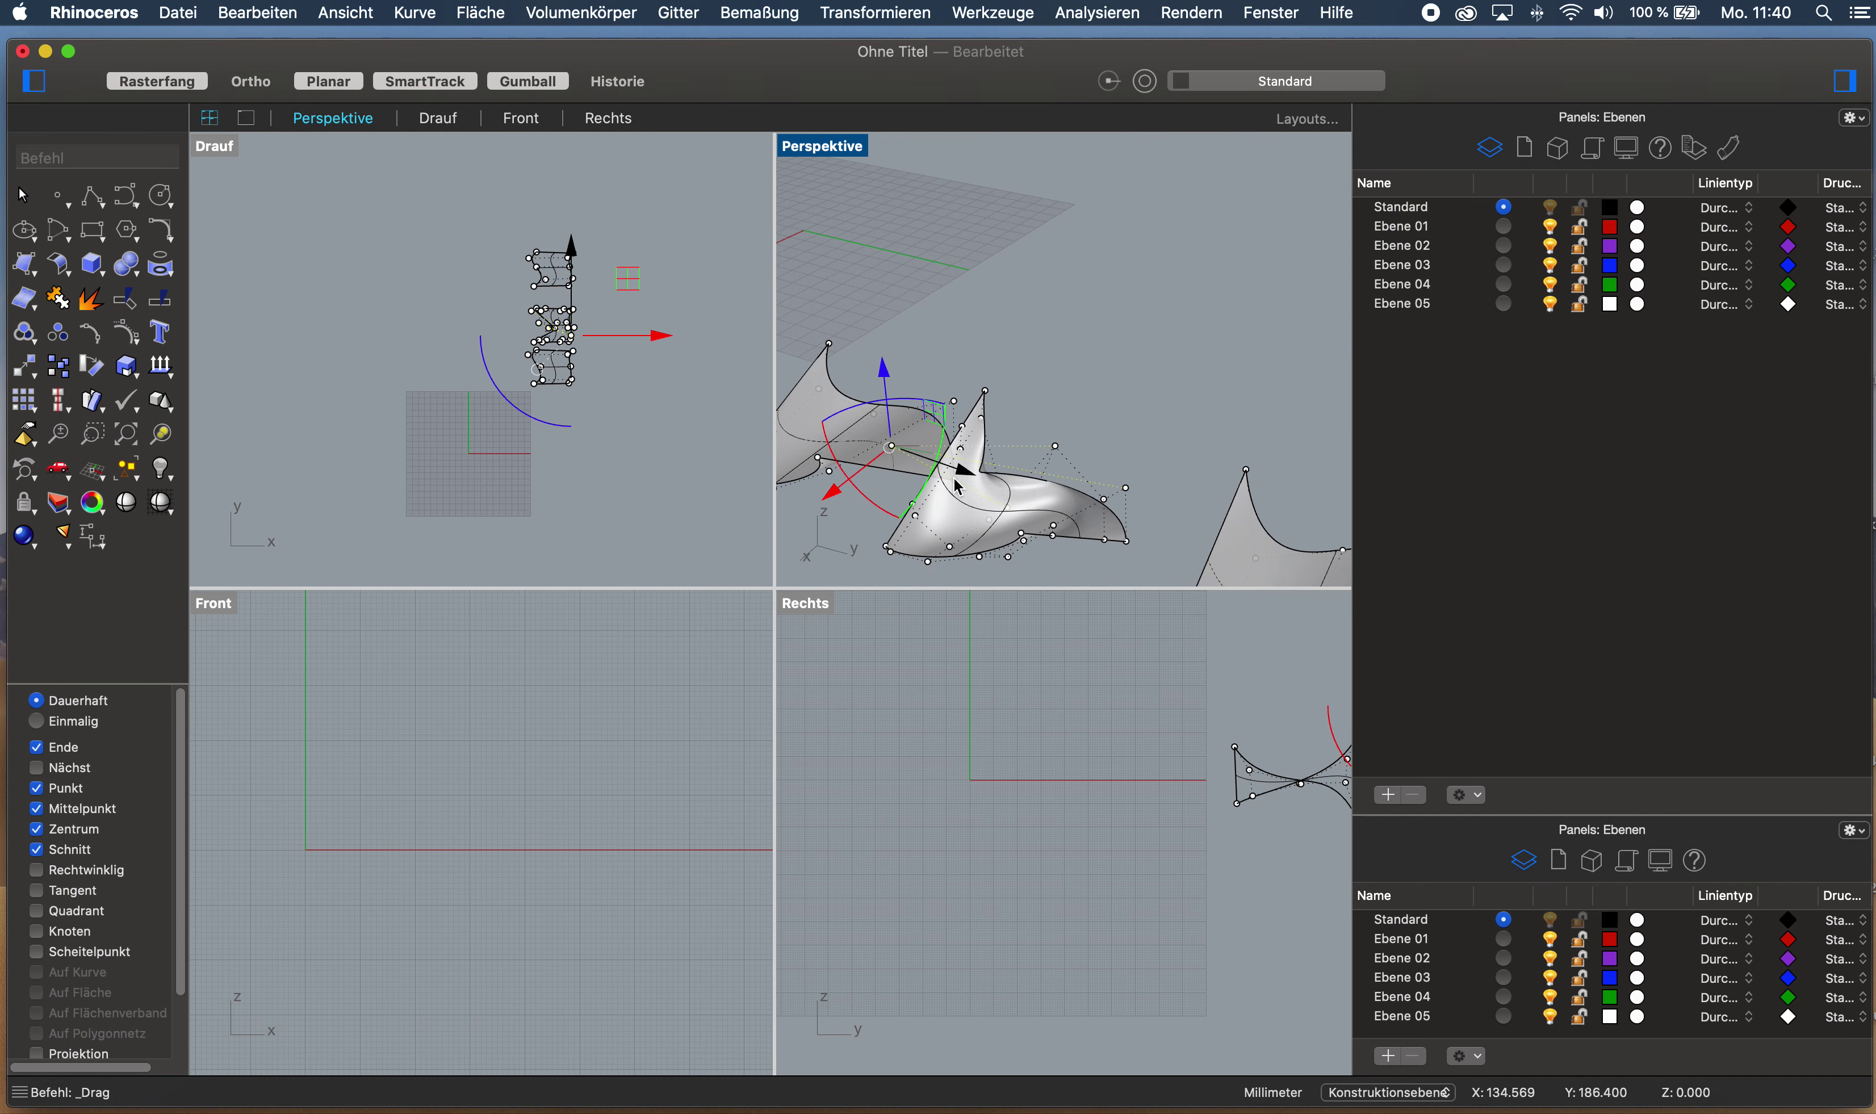
key(Escape)
click(891, 445)
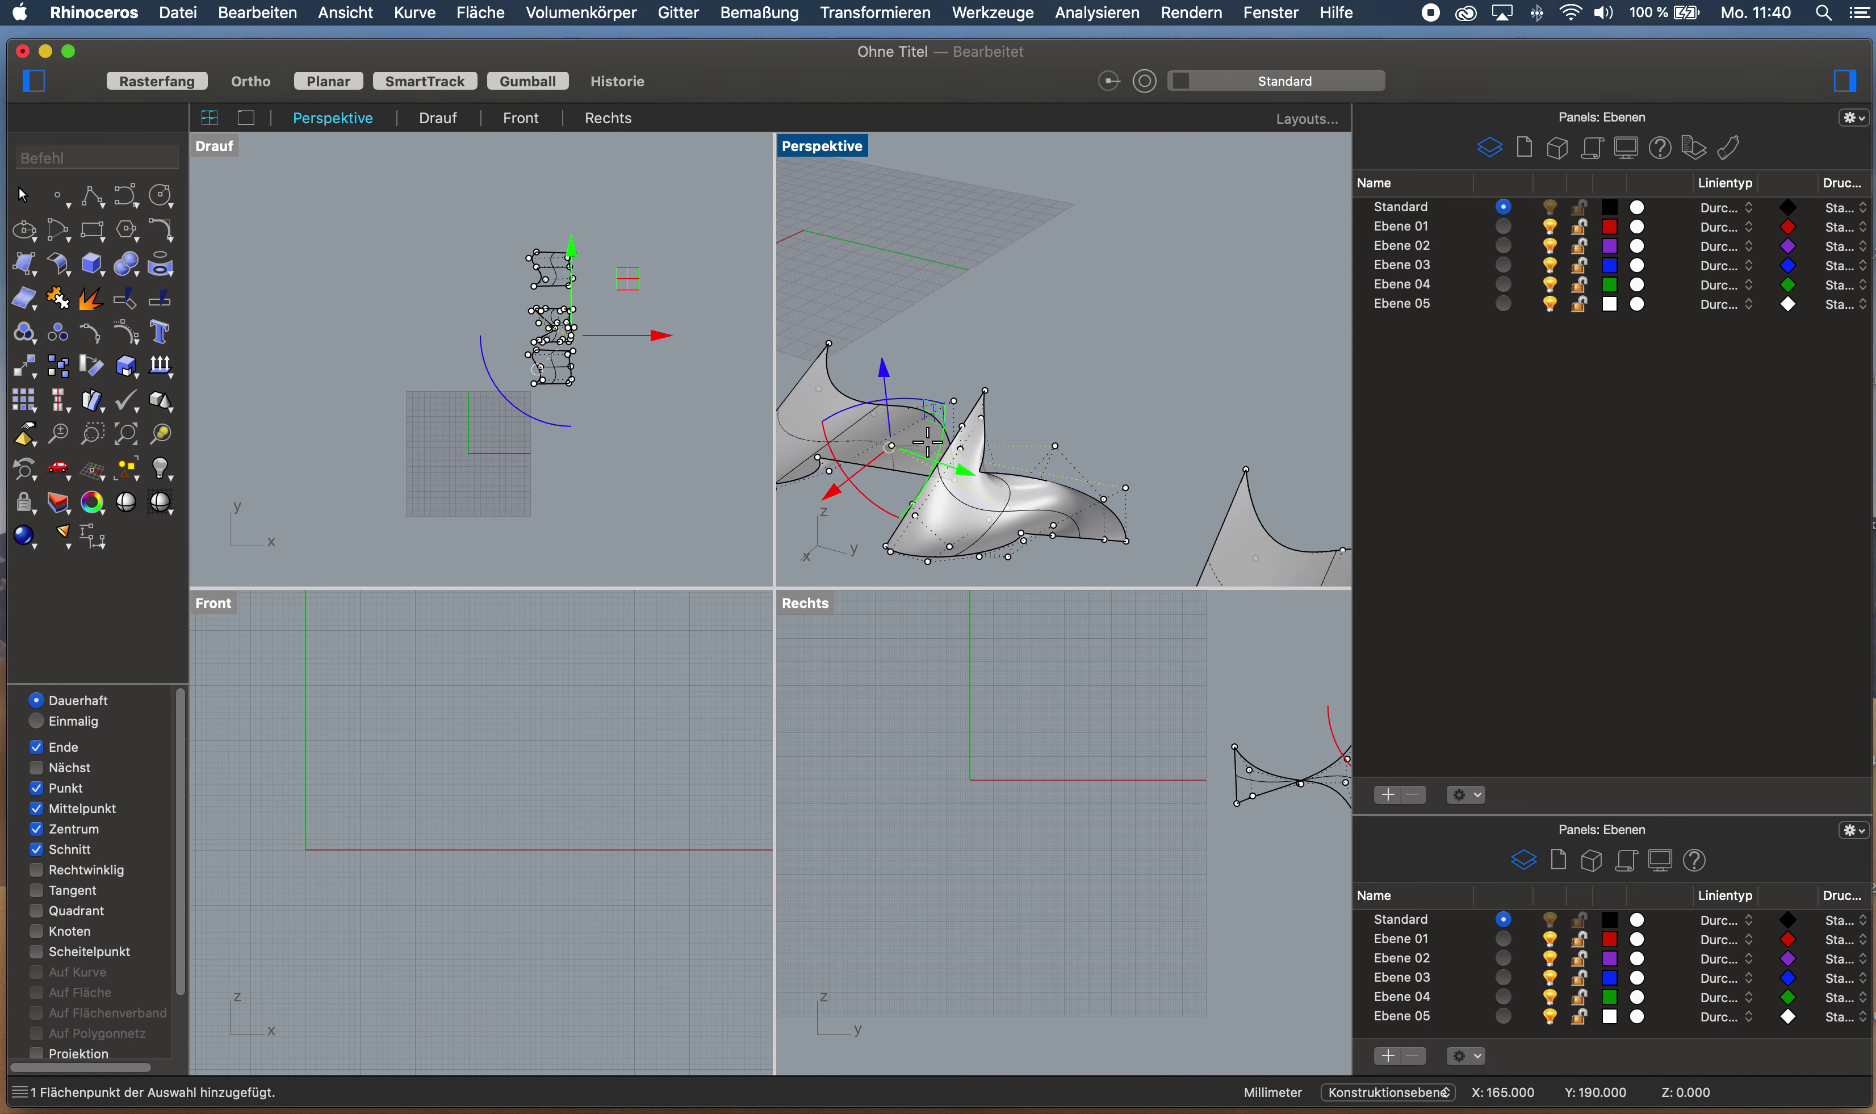
drag(892, 445, 1084, 304)
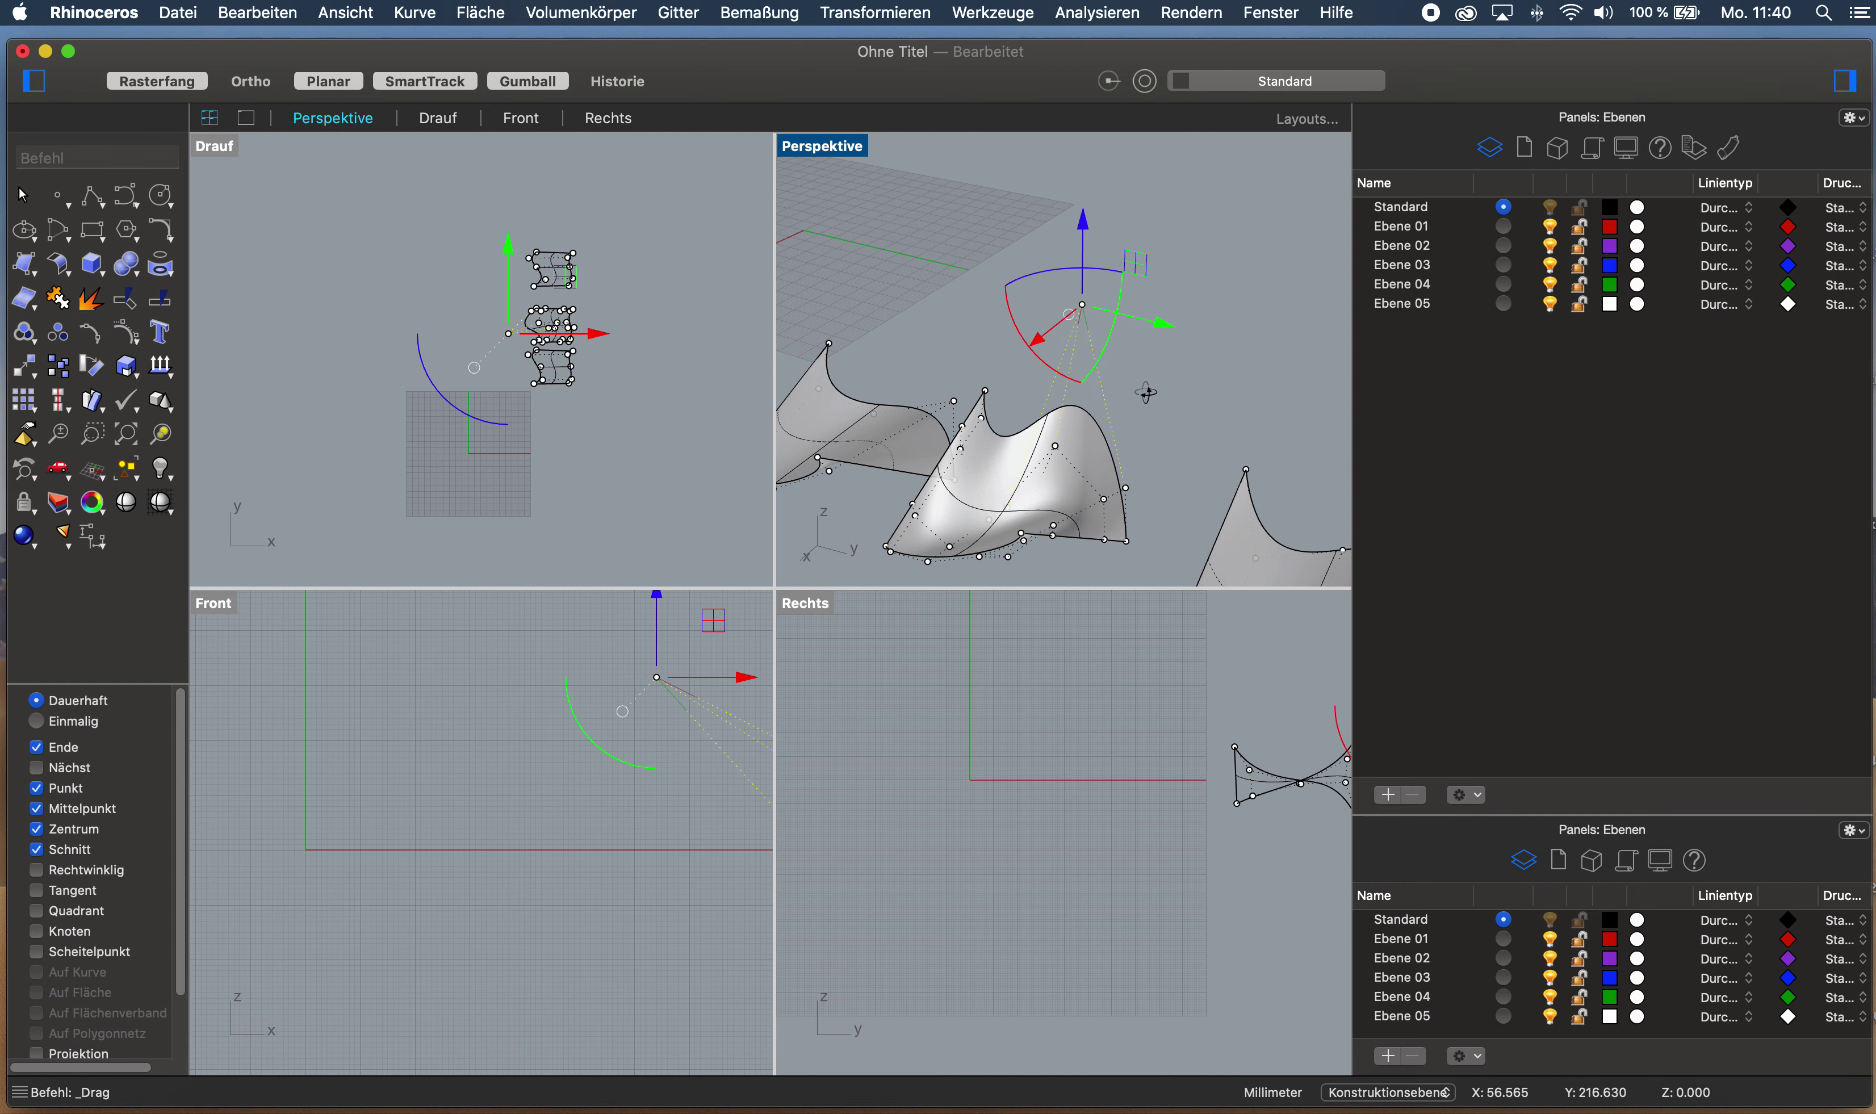
right_drag(1139, 394, 835, 340)
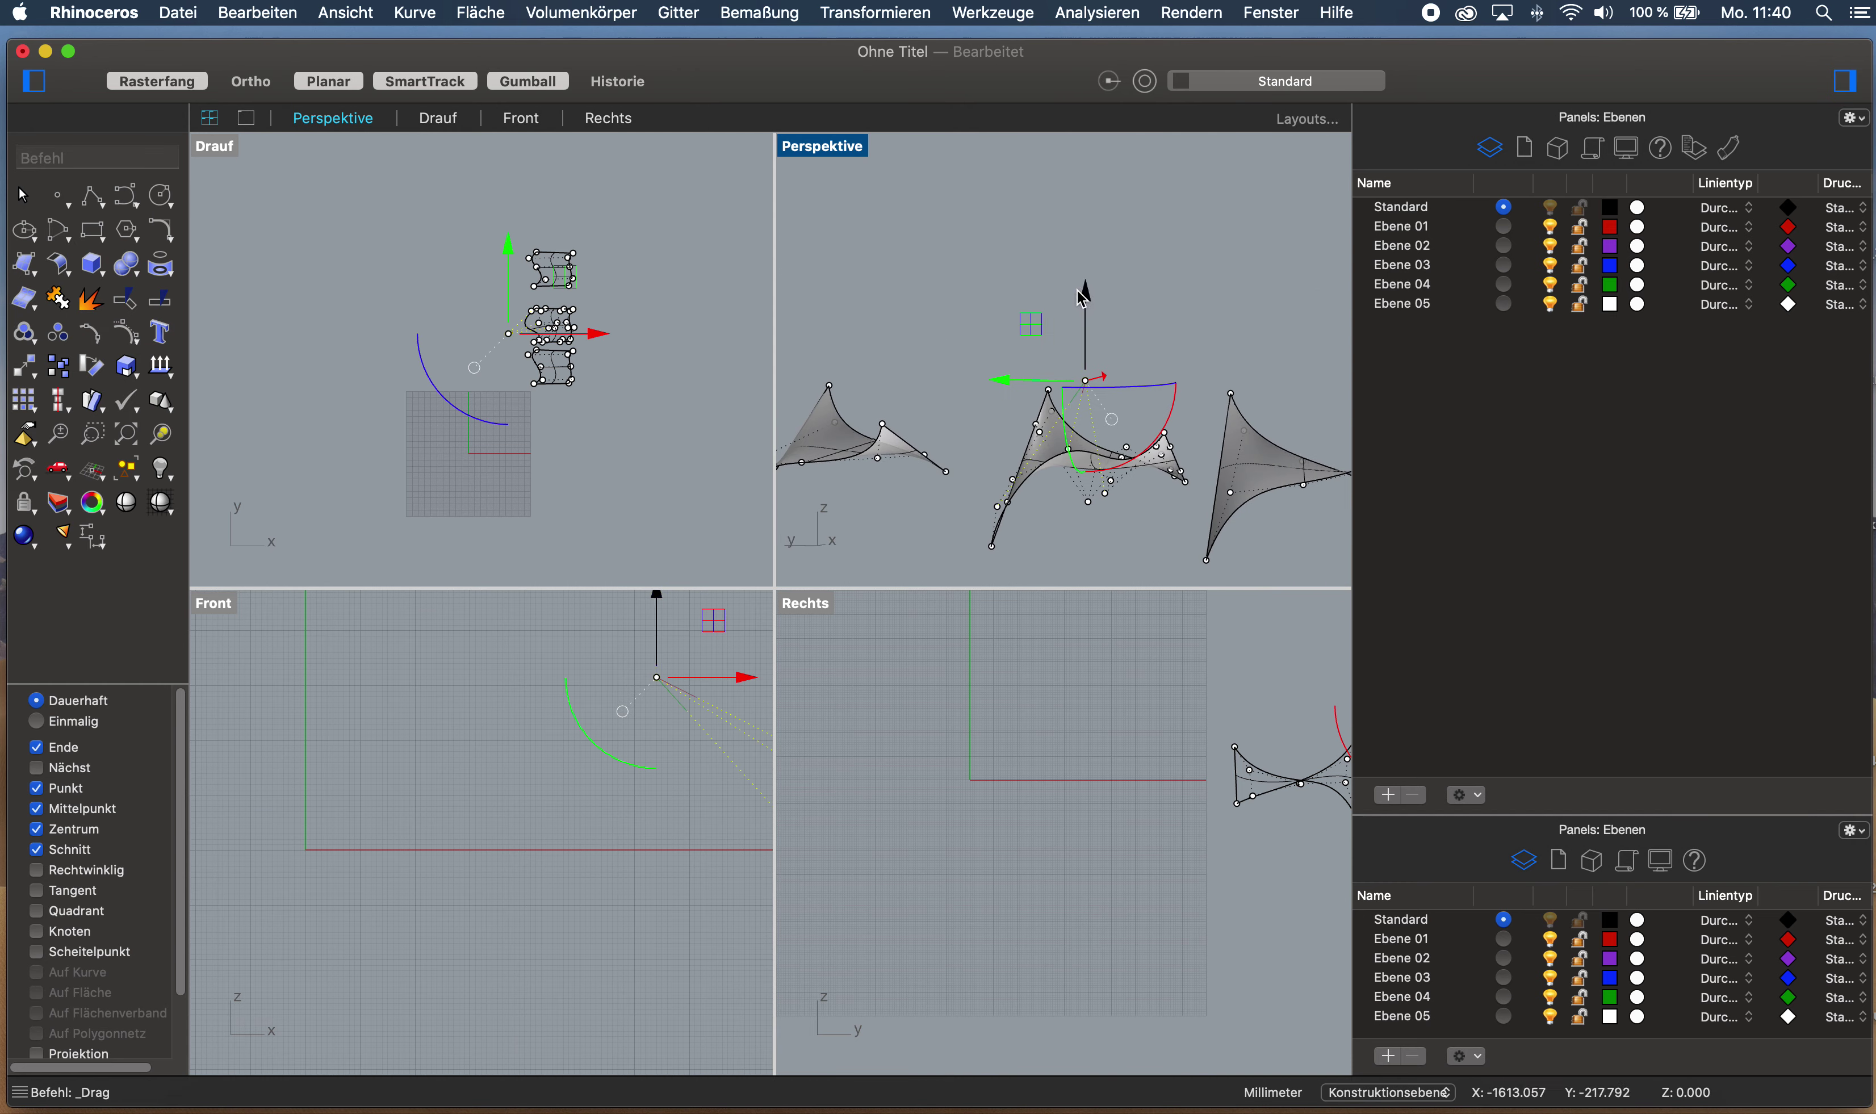
drag(1083, 297, 1083, 180)
Lower another control point of the middle surface in the Z direction
right_drag(1161, 310, 1130, 241)
click(873, 435)
click(968, 439)
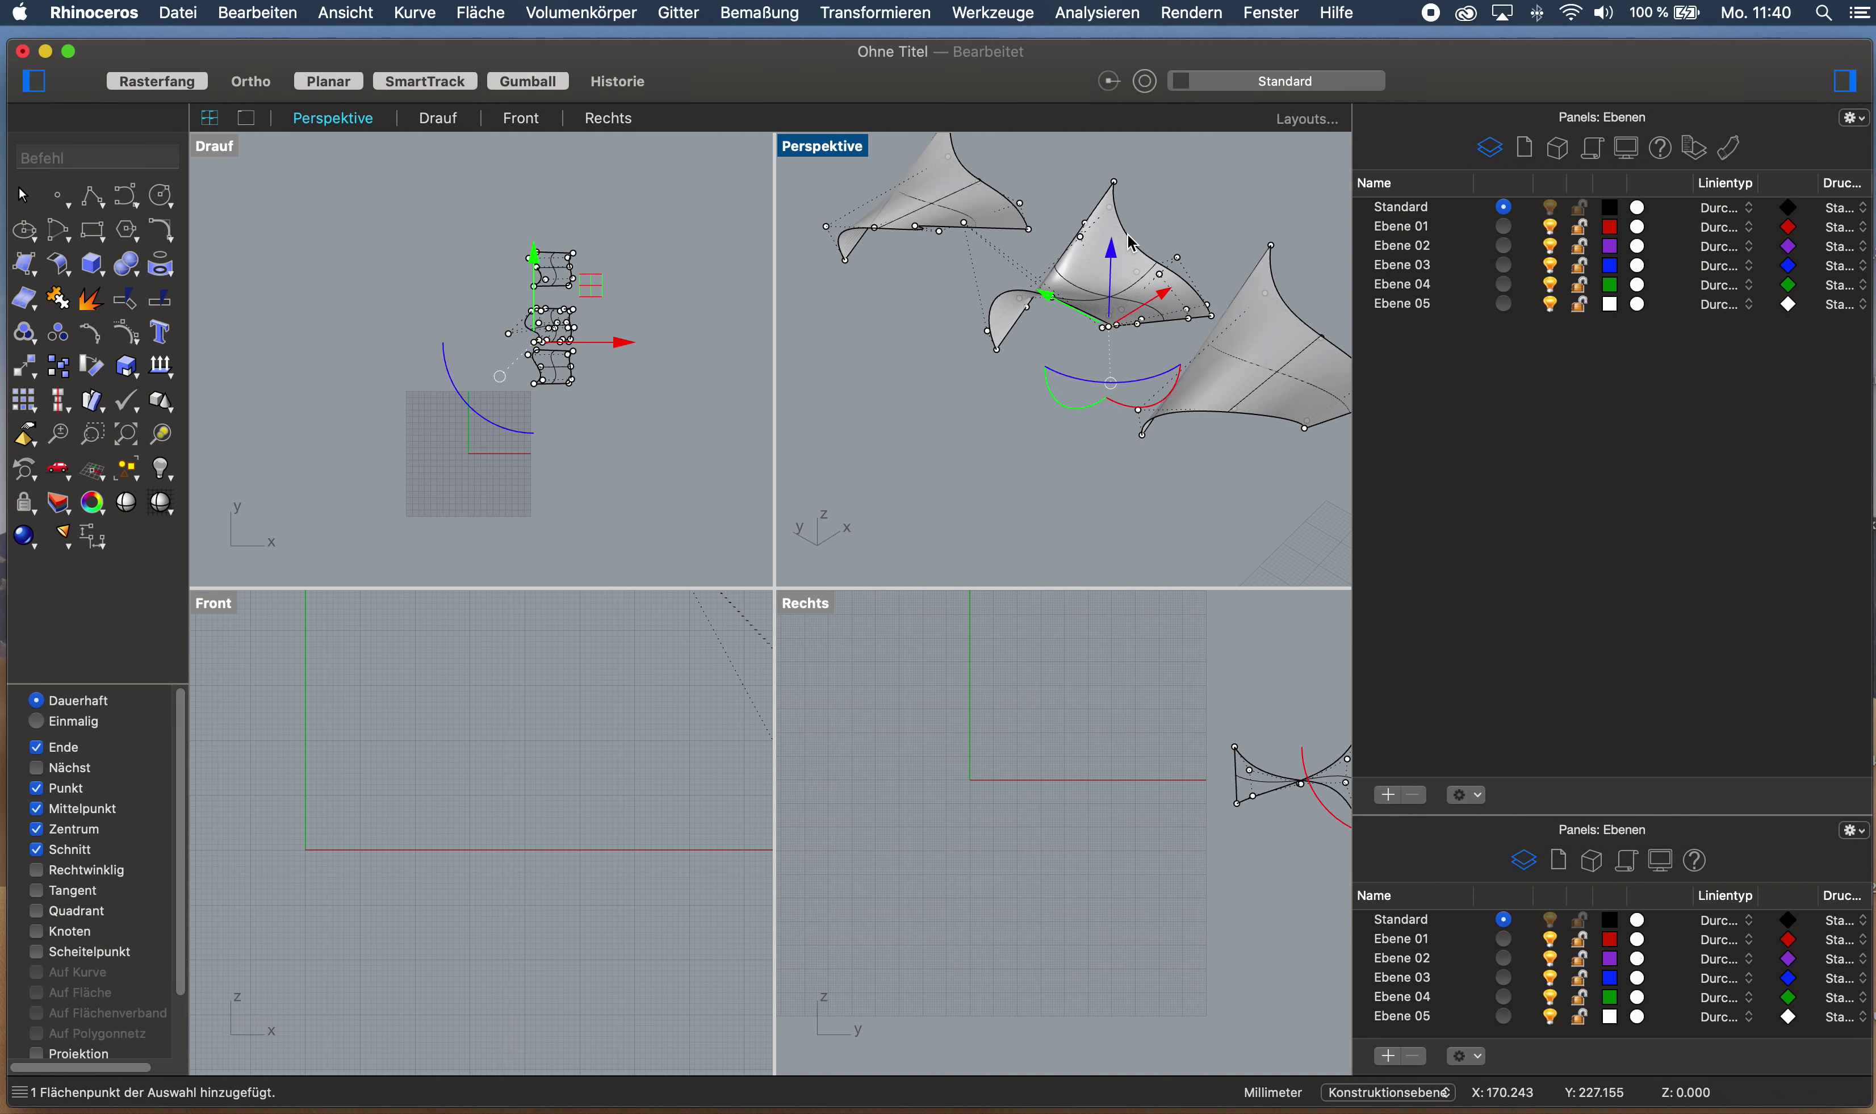
drag(1111, 248, 1110, 329)
click(1030, 448)
Shift the raised peak control point of the middle surface in positive X and Y, and turn off all control points
right_drag(1156, 438, 1054, 455)
right_drag(1154, 426, 999, 409)
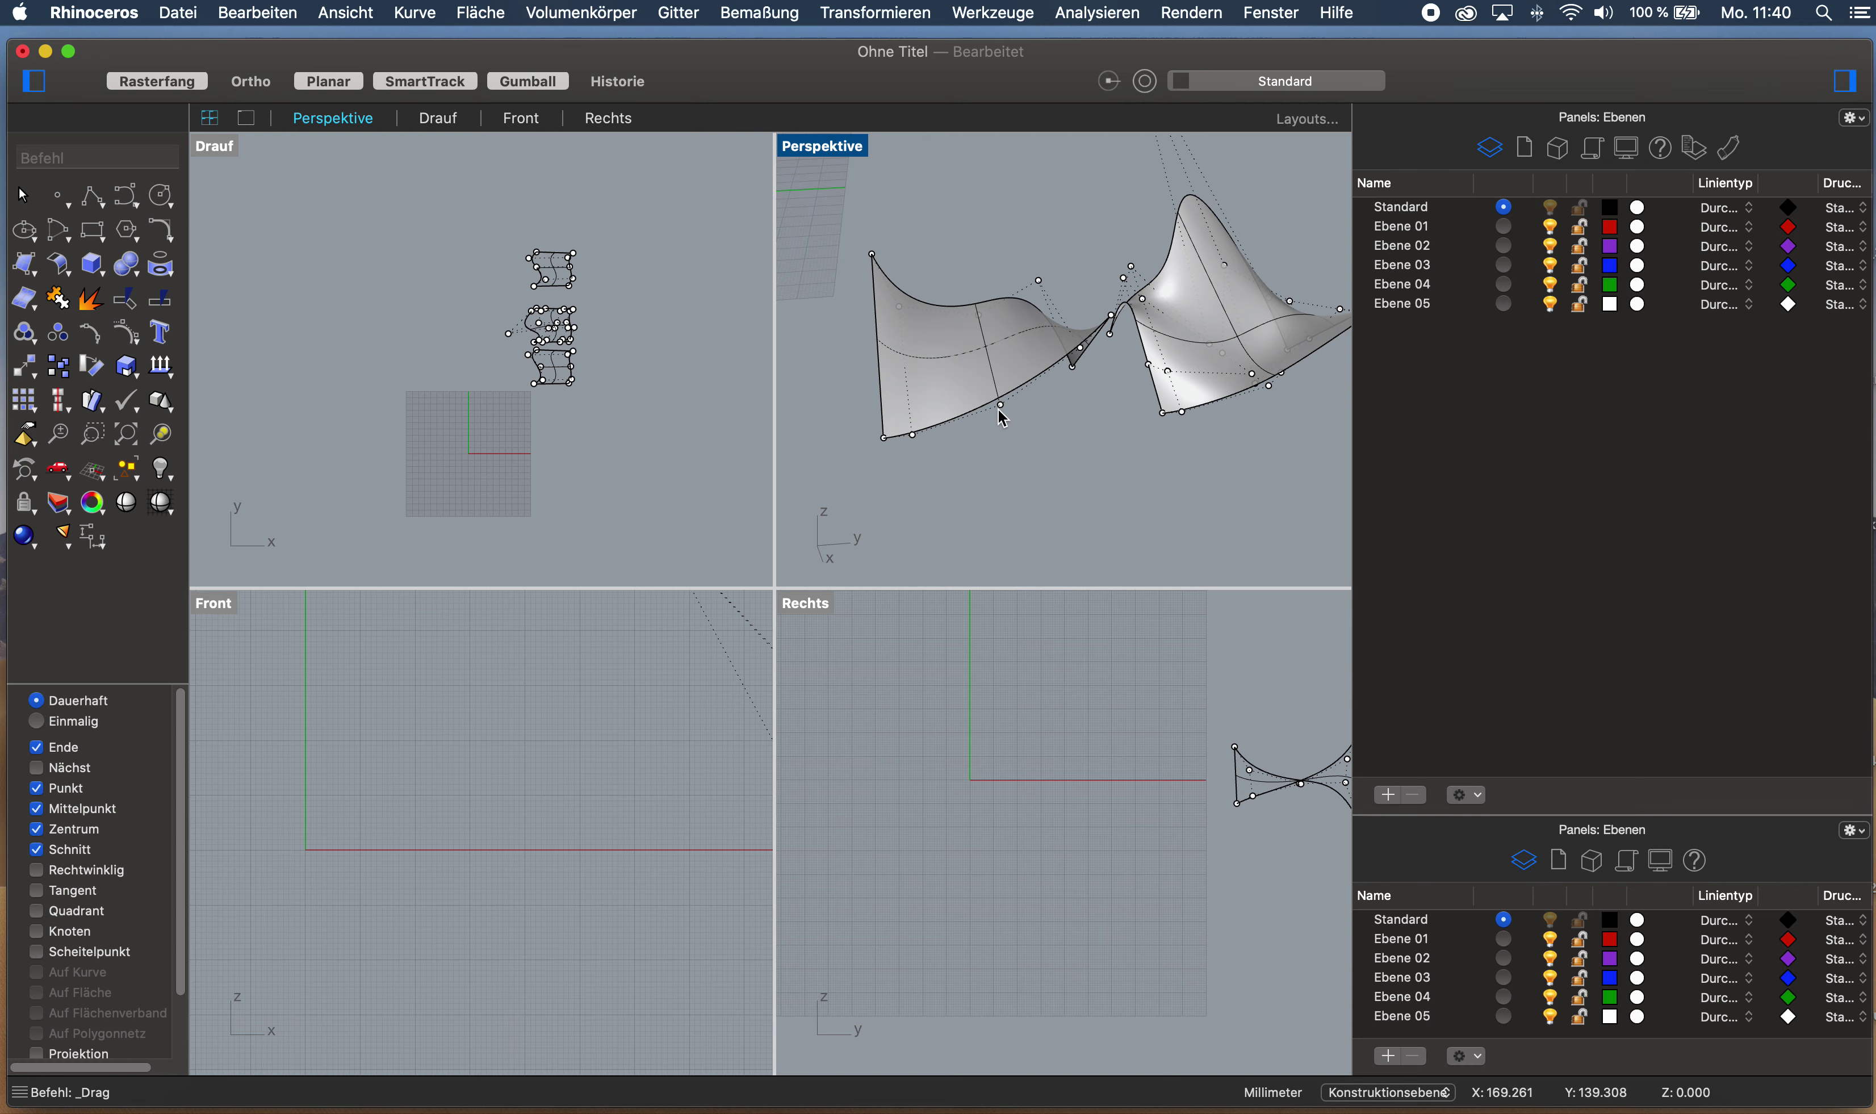
right_drag(998, 409, 1010, 443)
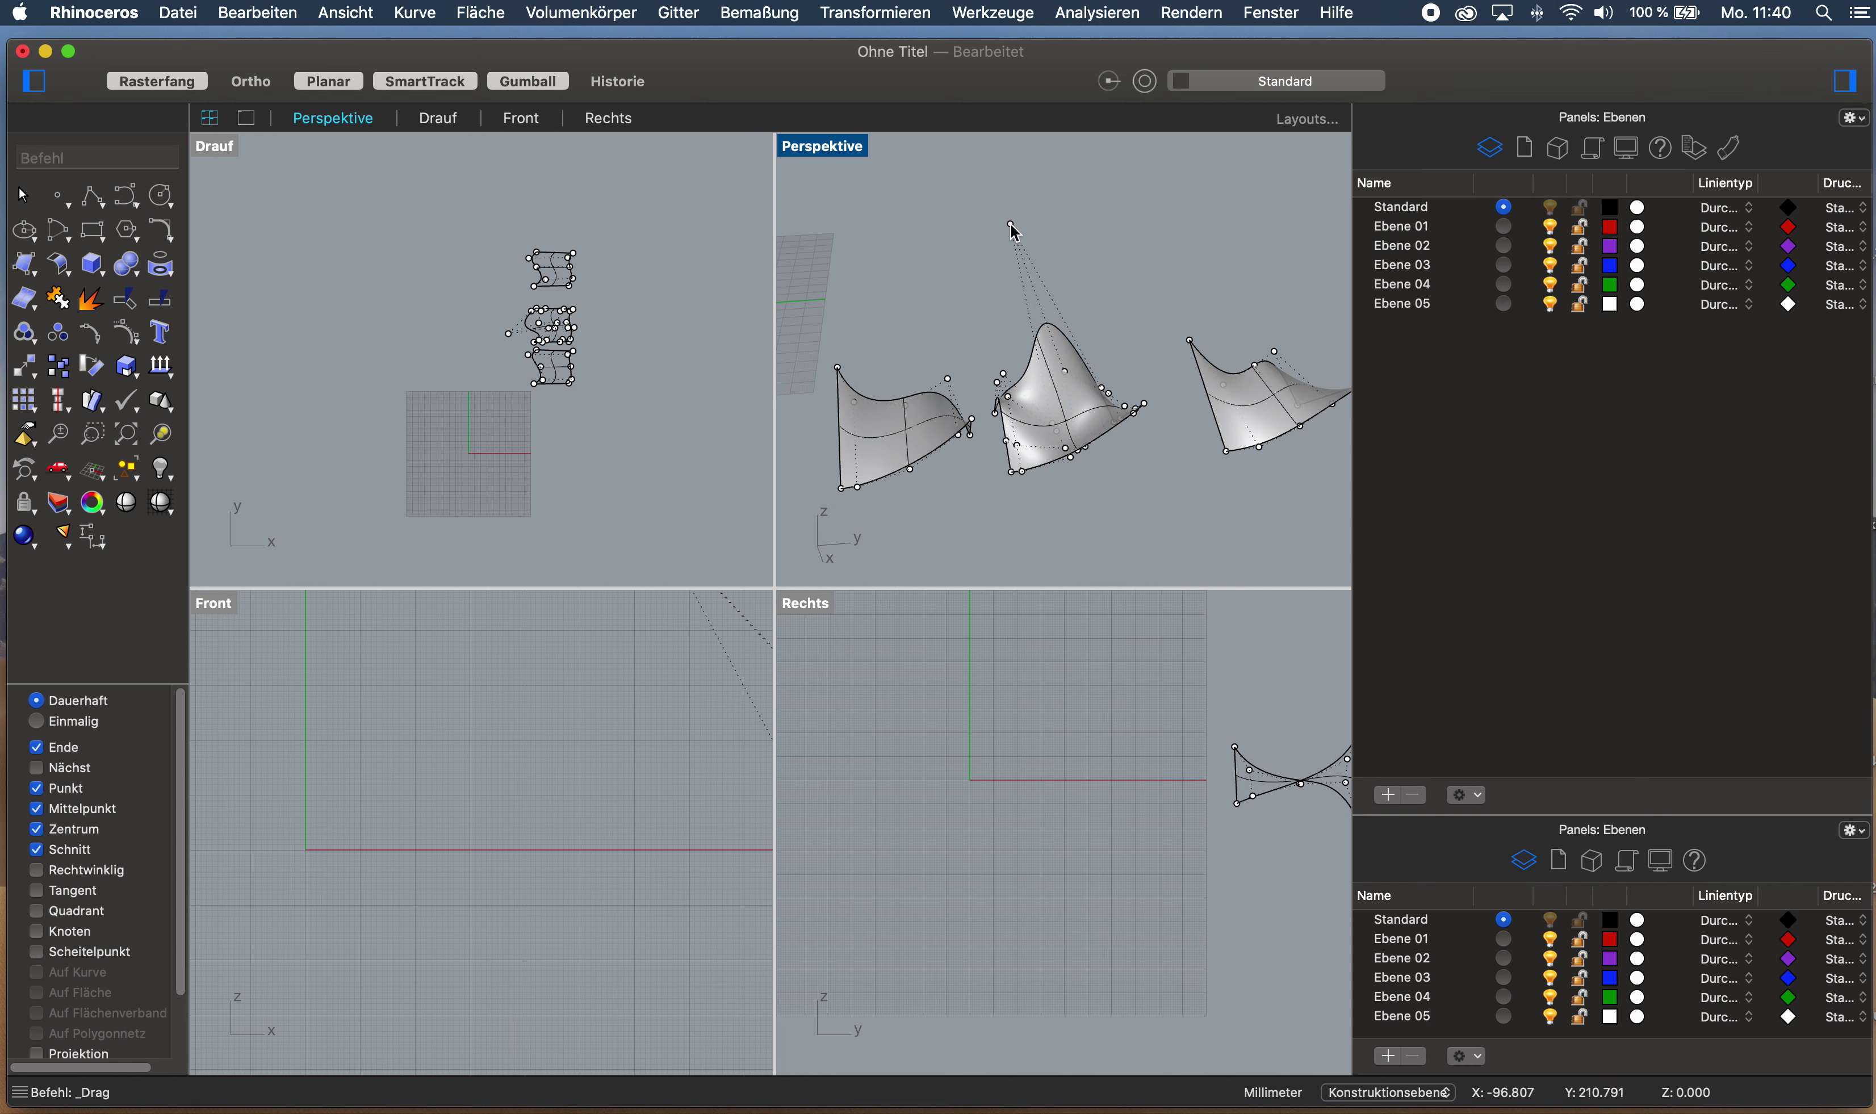
drag(1011, 226, 1066, 248)
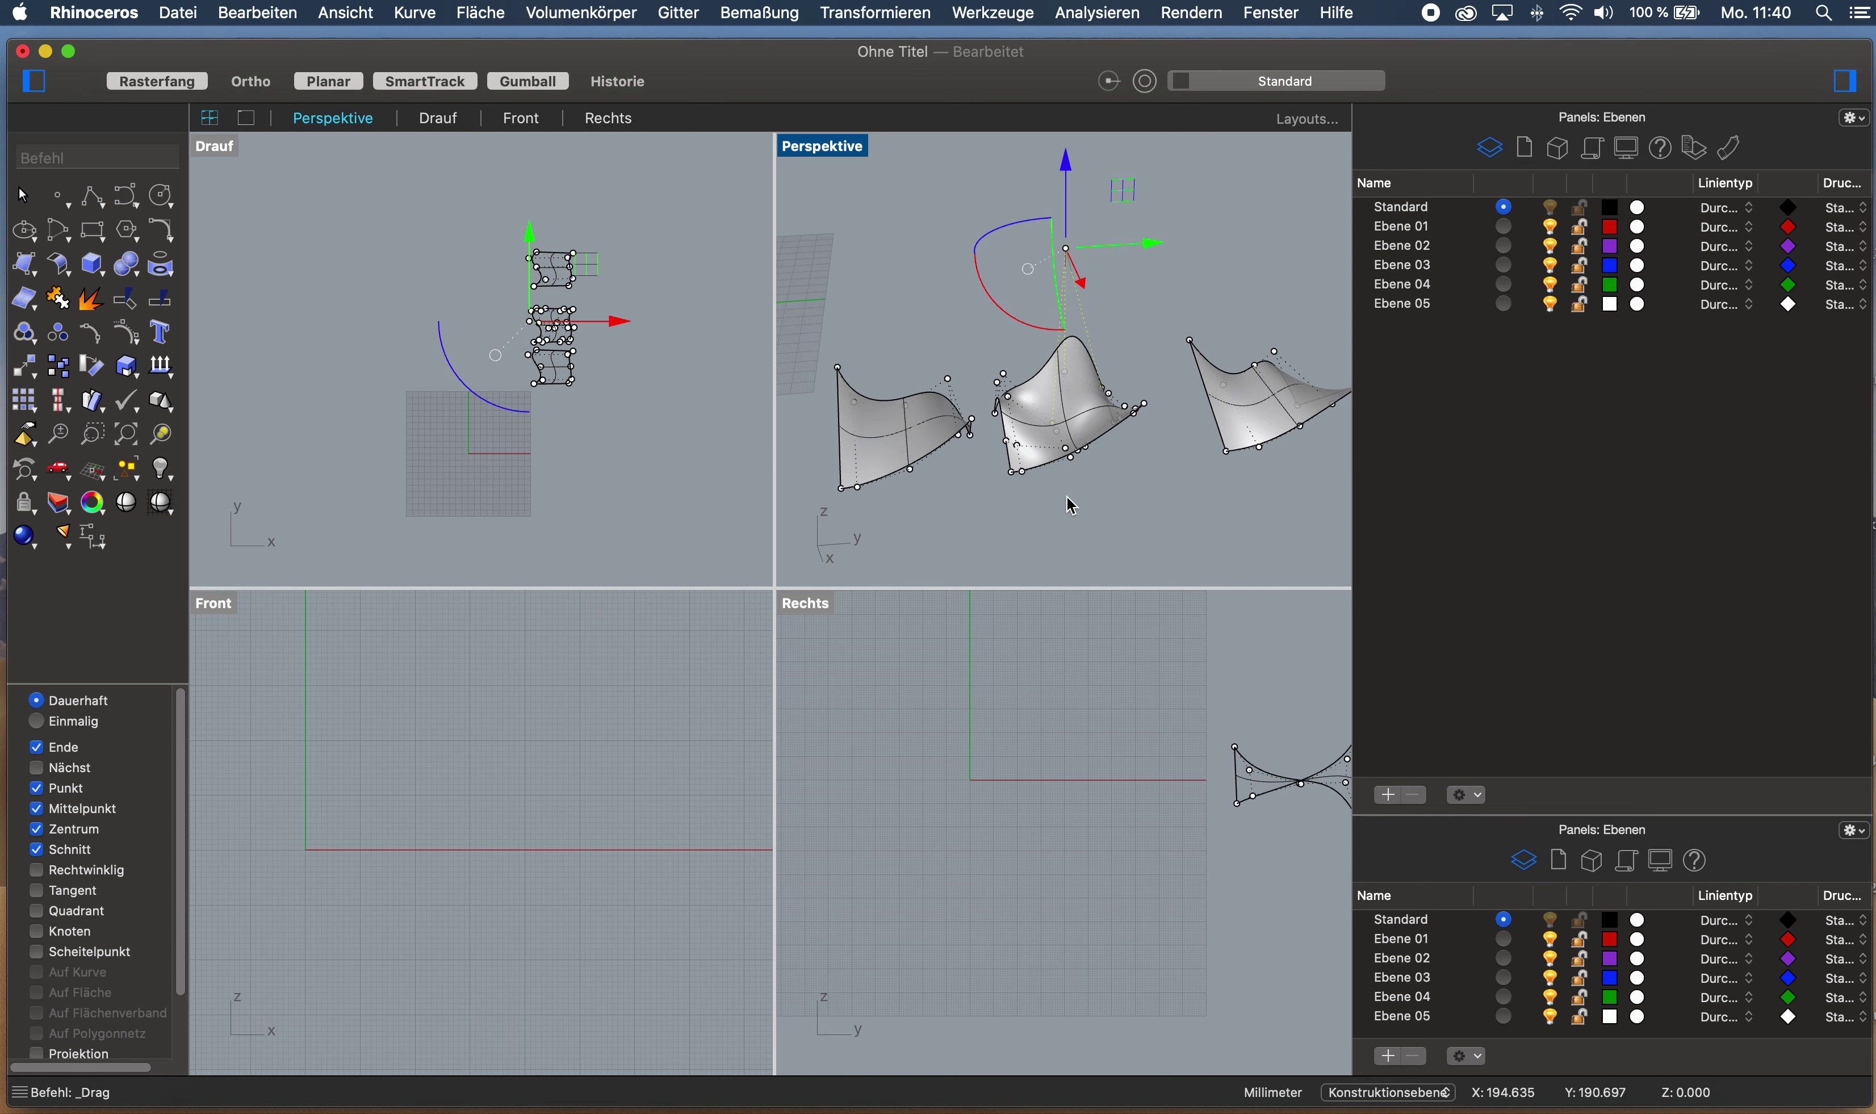
key(Escape)
key(Escape)
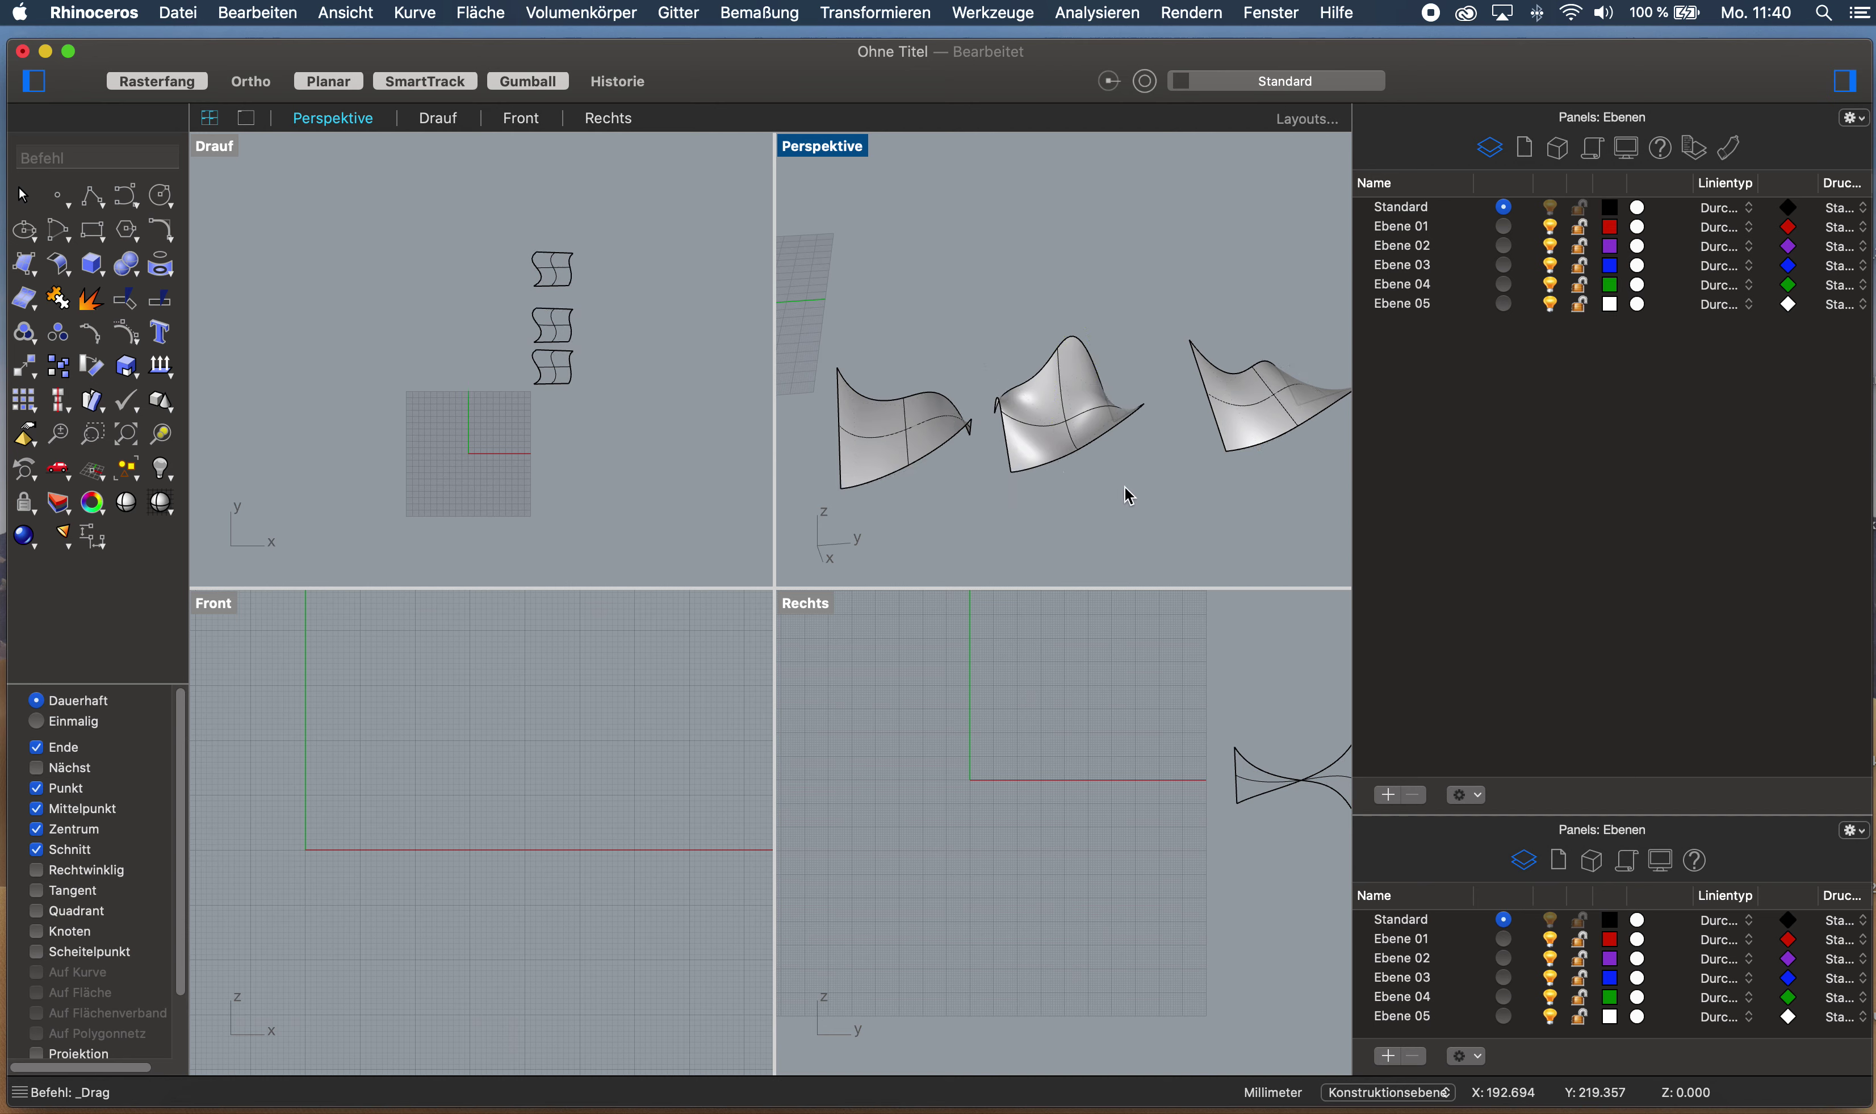
Move the deformed middle surface slightly in the positive Y direction
right_drag(1129, 496, 1001, 365)
click(1012, 365)
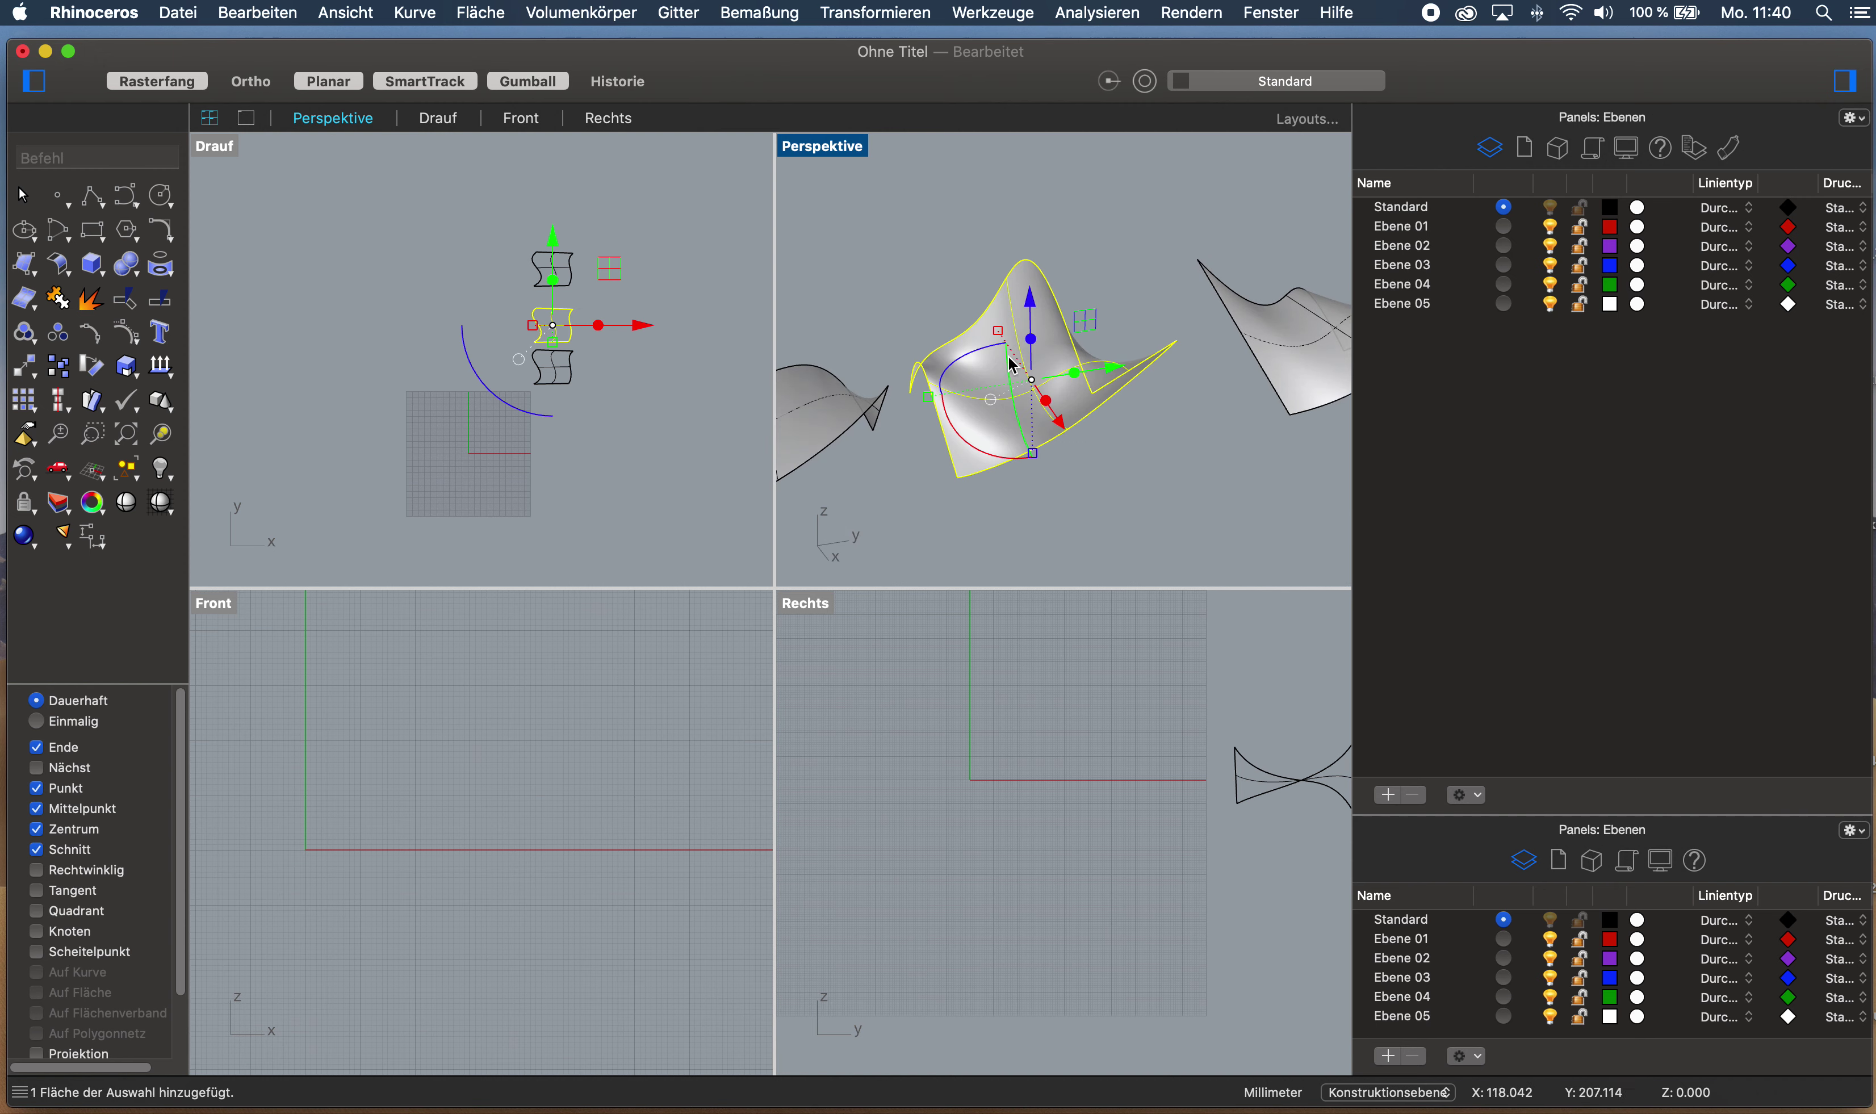
drag(1012, 365, 1131, 474)
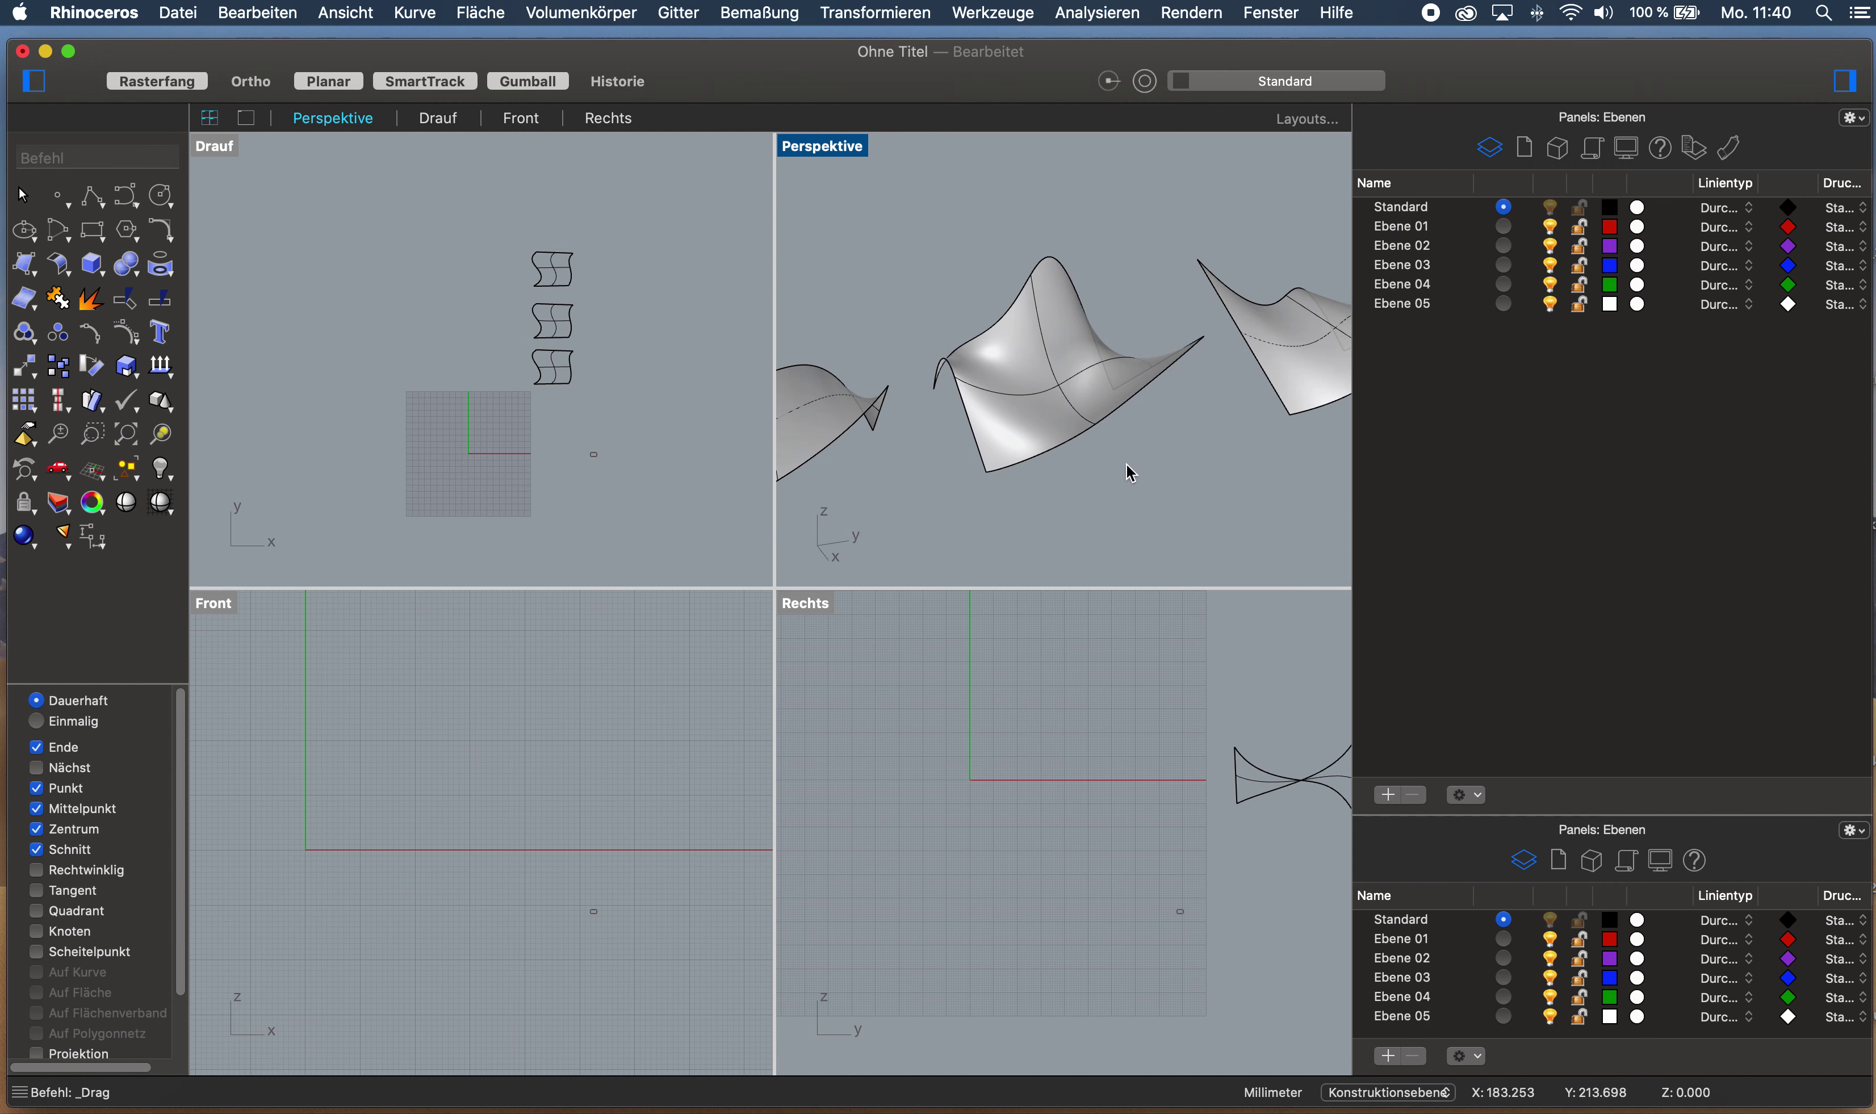
Examine the deformed middle surface from several angles and compare it with its two neighbours
right_drag(1132, 474, 1021, 428)
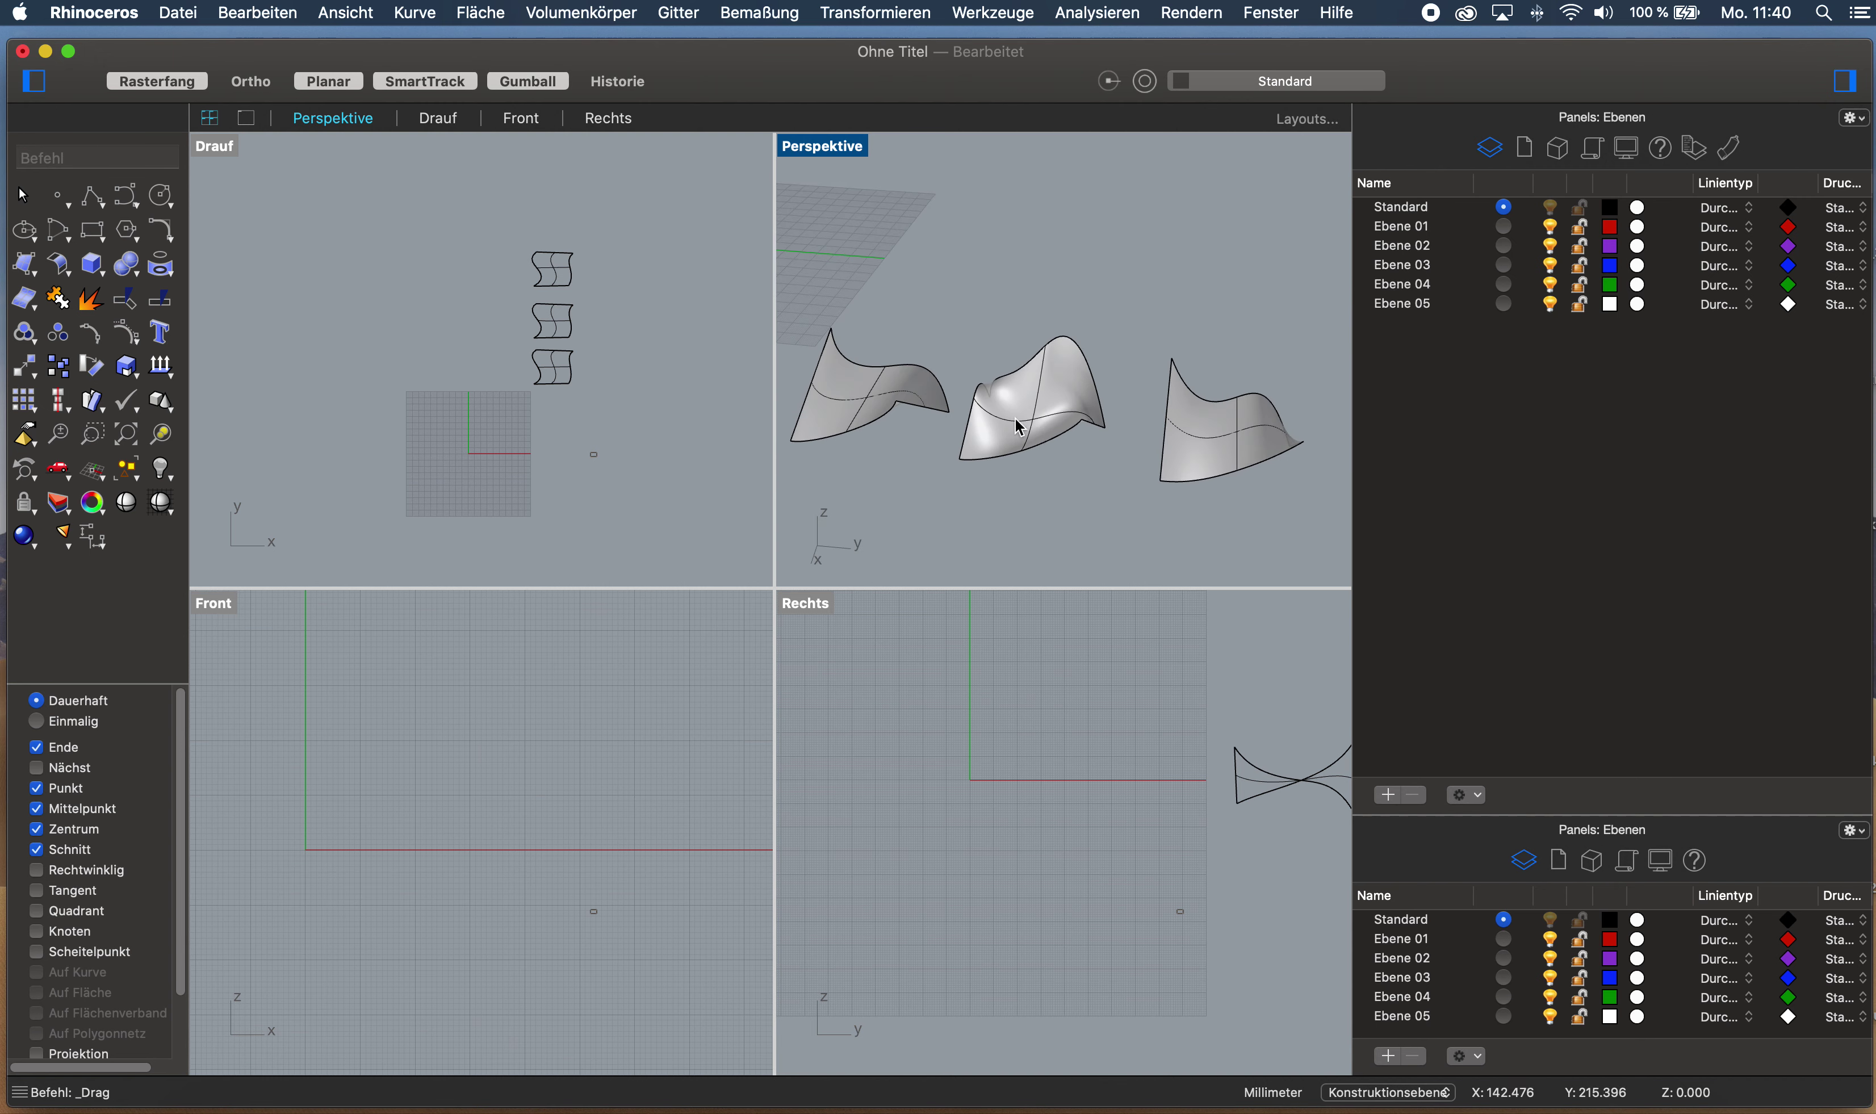
click(1006, 431)
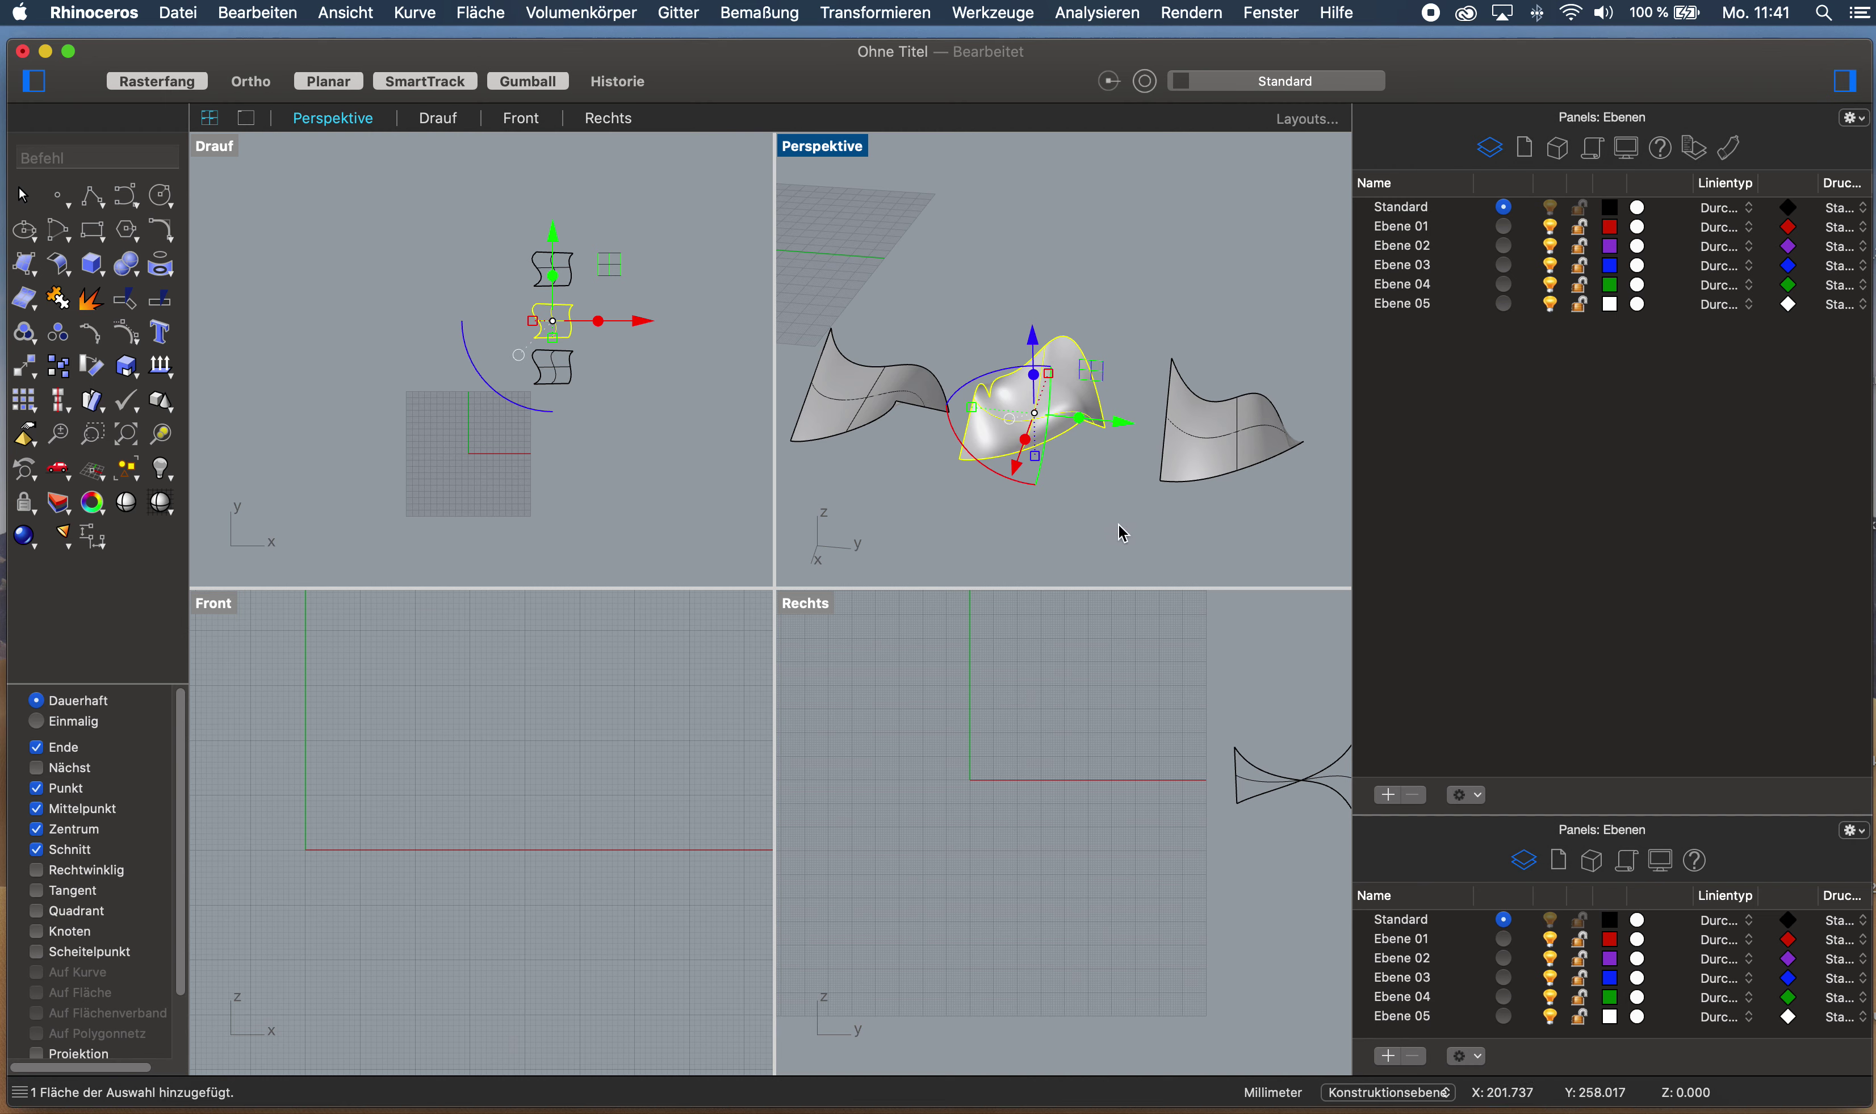
scroll(1081, 452, up, 3)
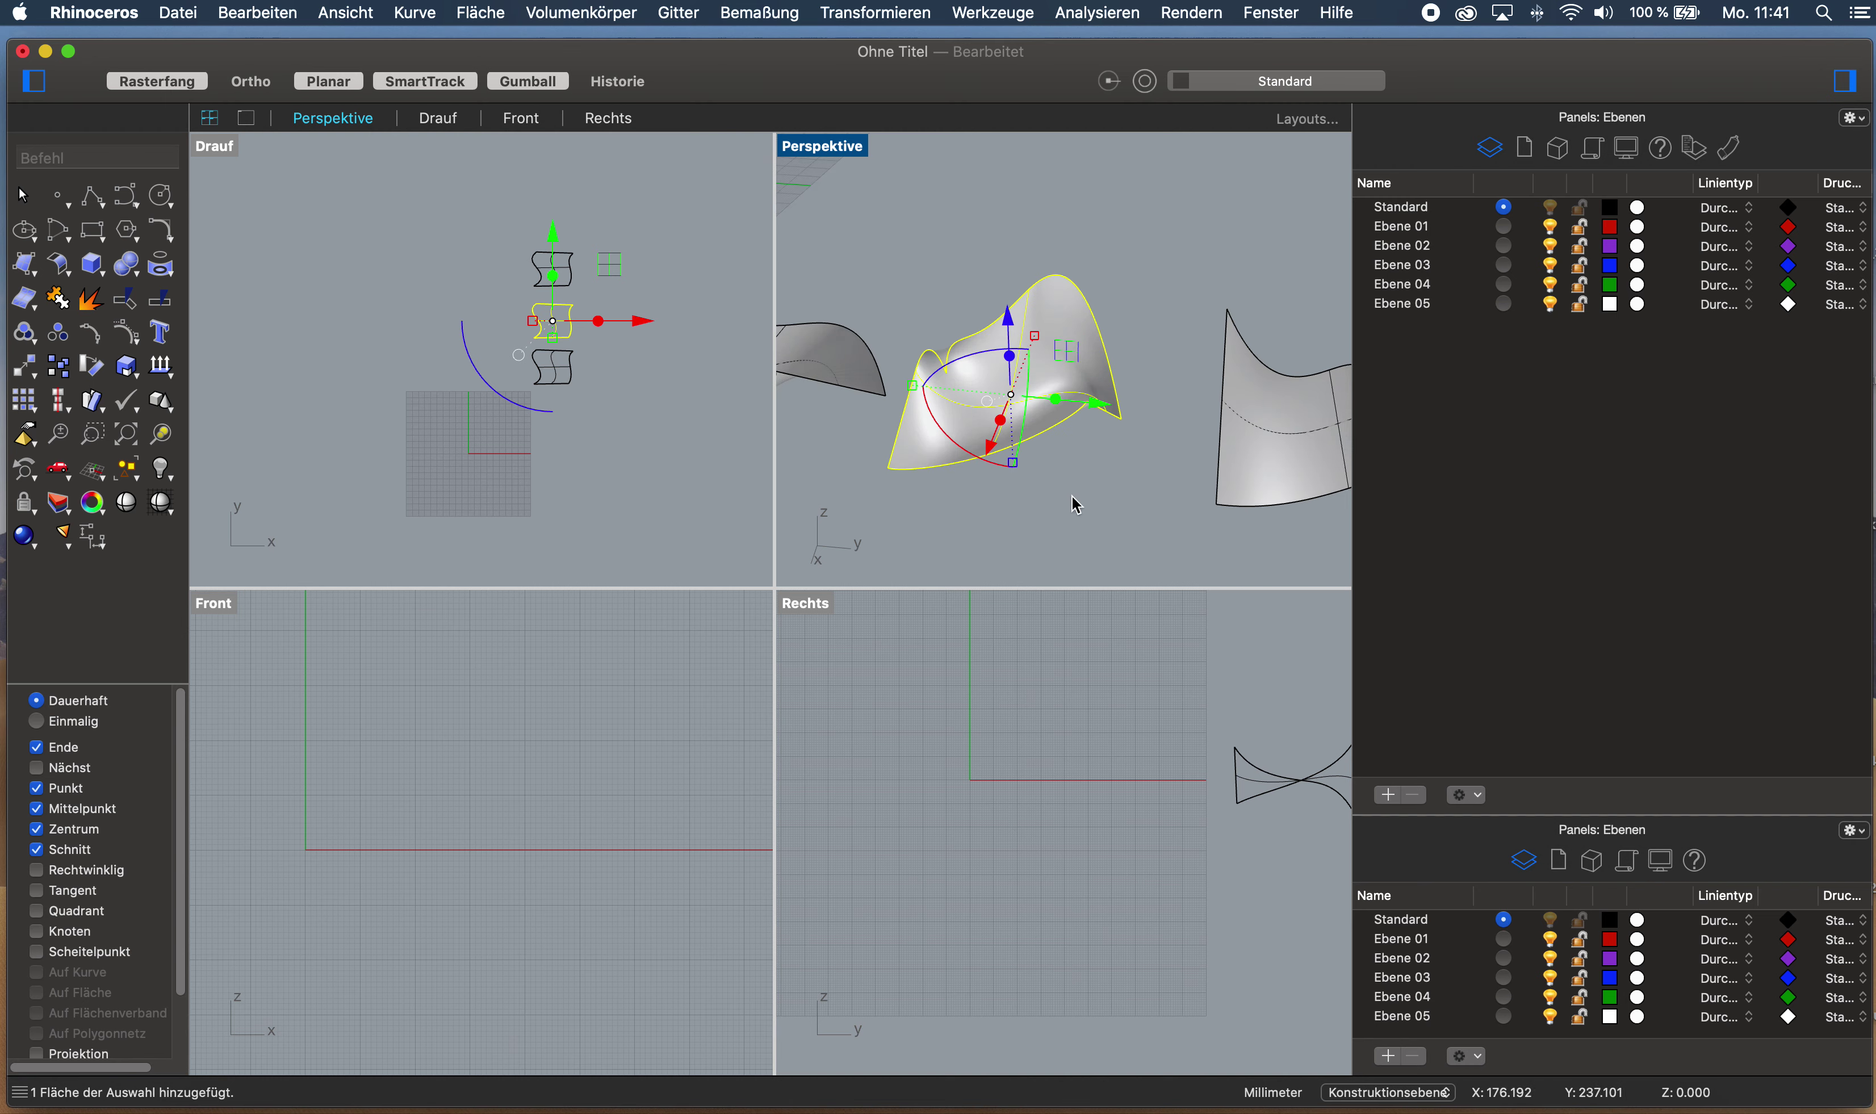
right_drag(1076, 505, 1163, 432)
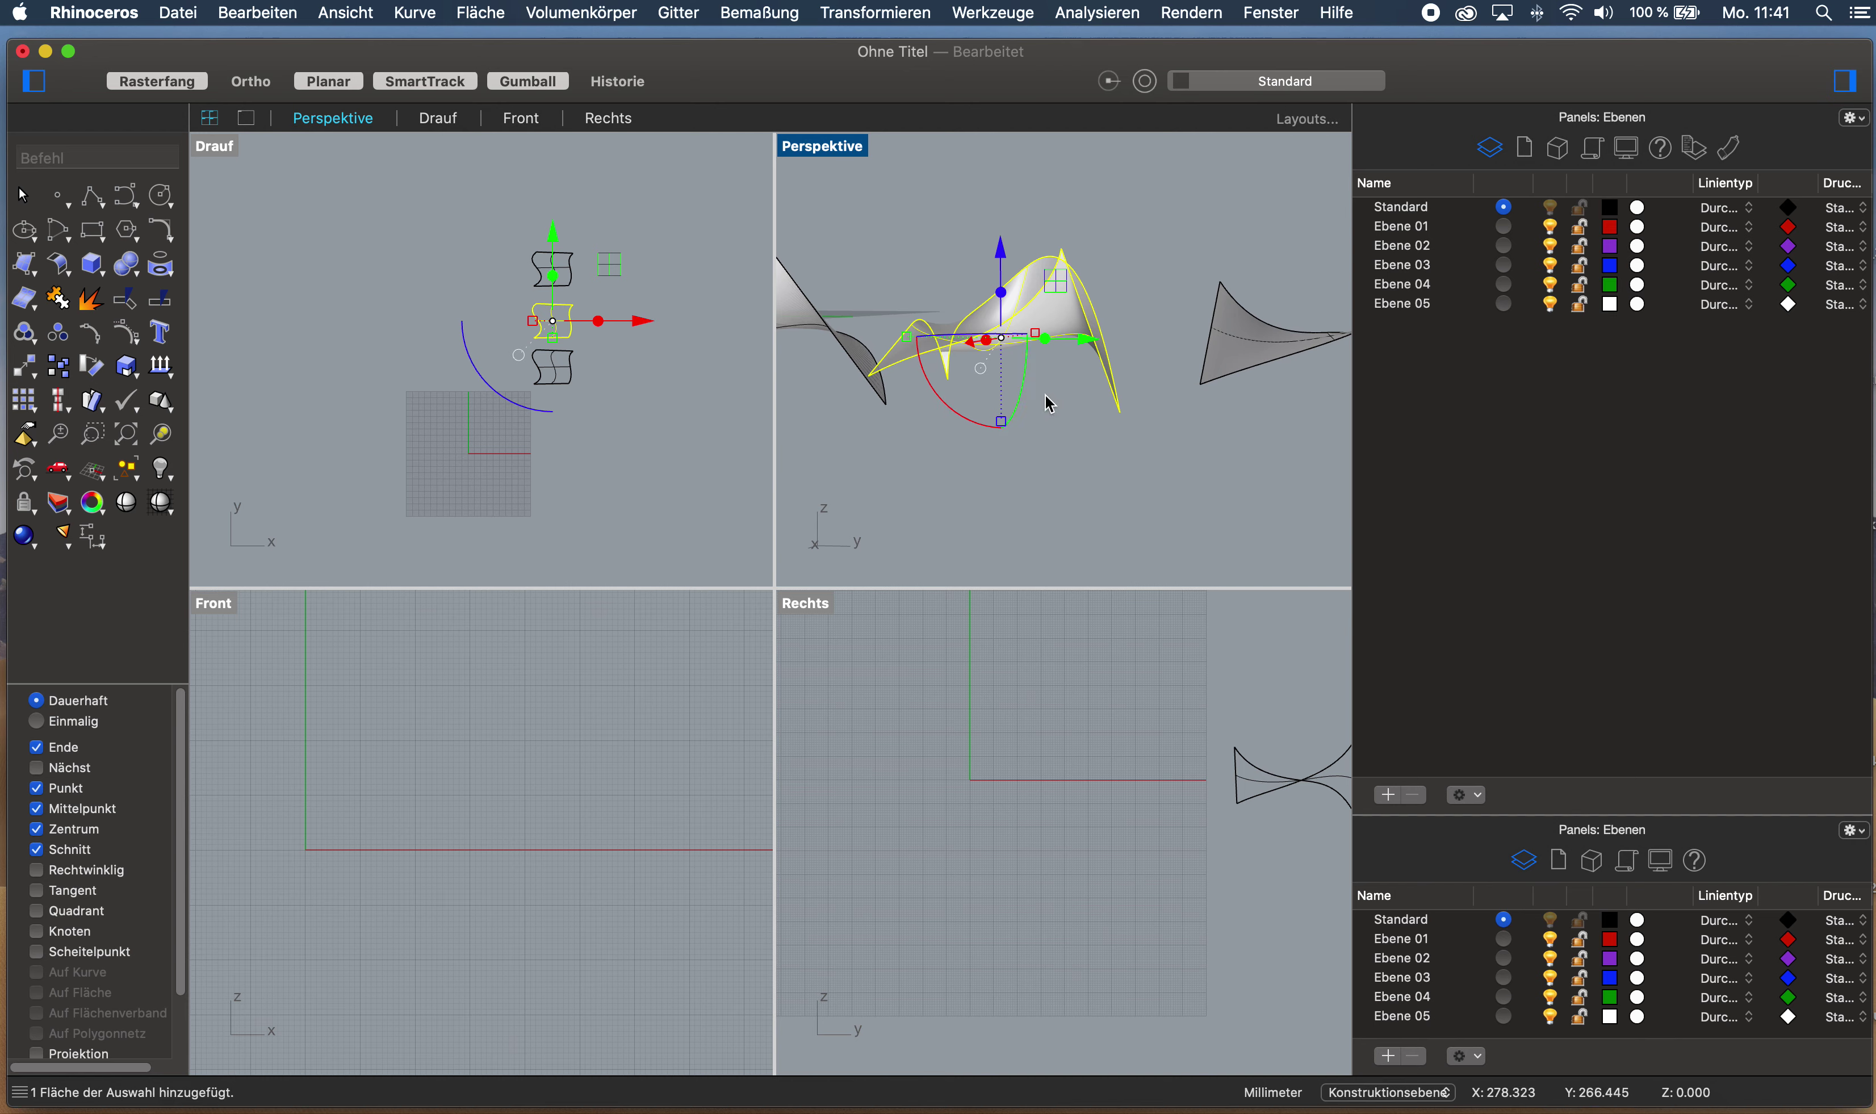
right_drag(1050, 404, 1104, 483)
scroll(1059, 443, down, 3)
click(1148, 465)
scroll(1148, 465, down, 4)
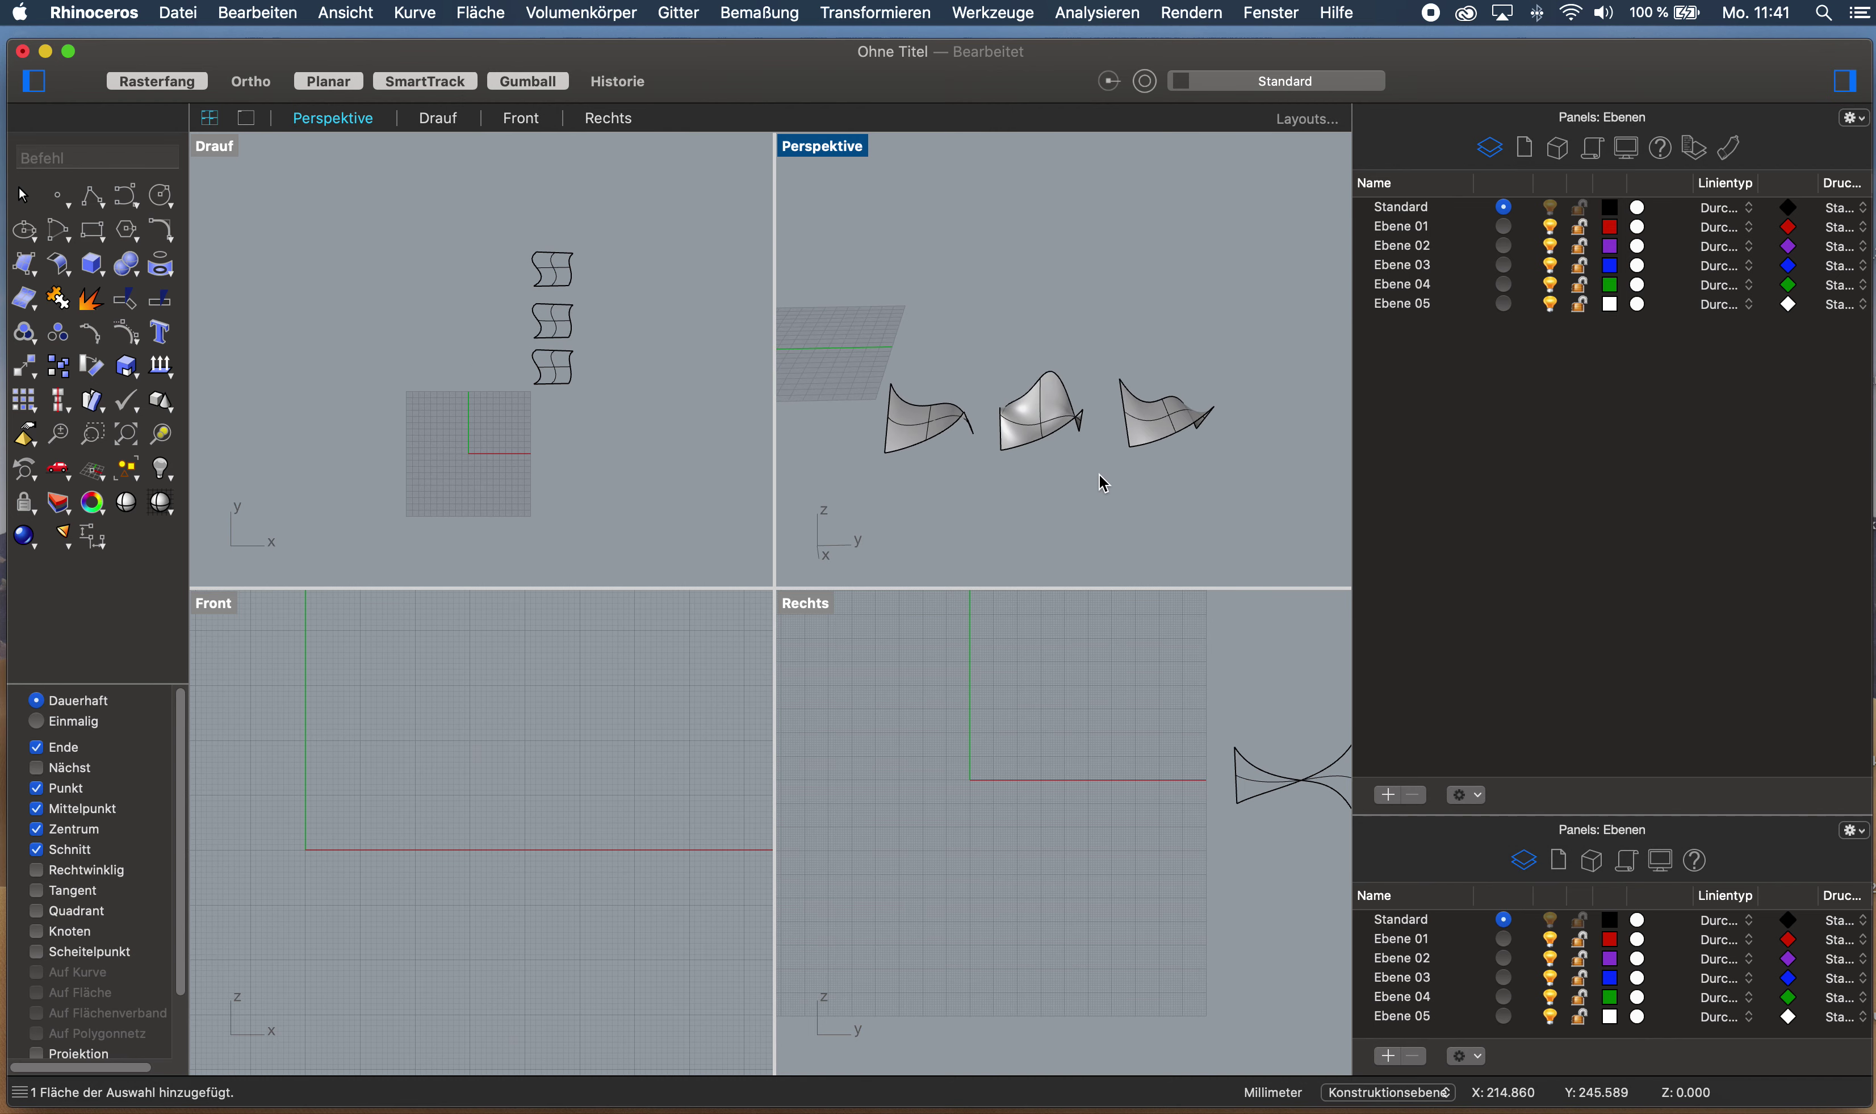